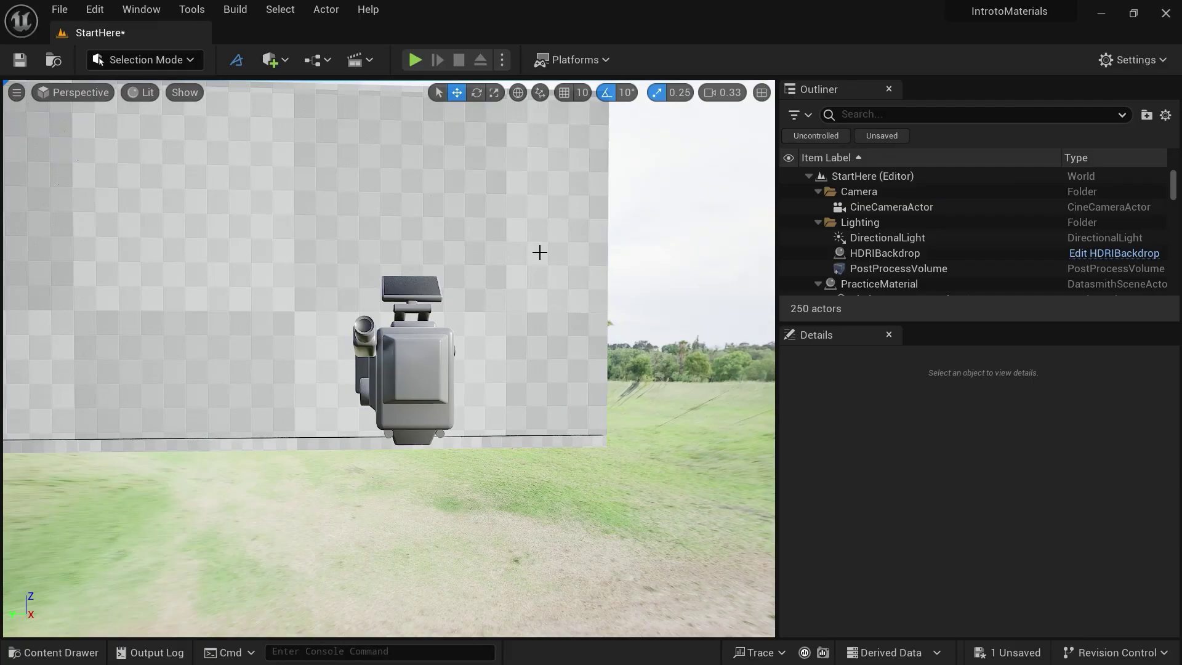
- View the scene through the CineCameraActor and open the Materials folder inside the IntrotoMaterials content folder
click(75, 95)
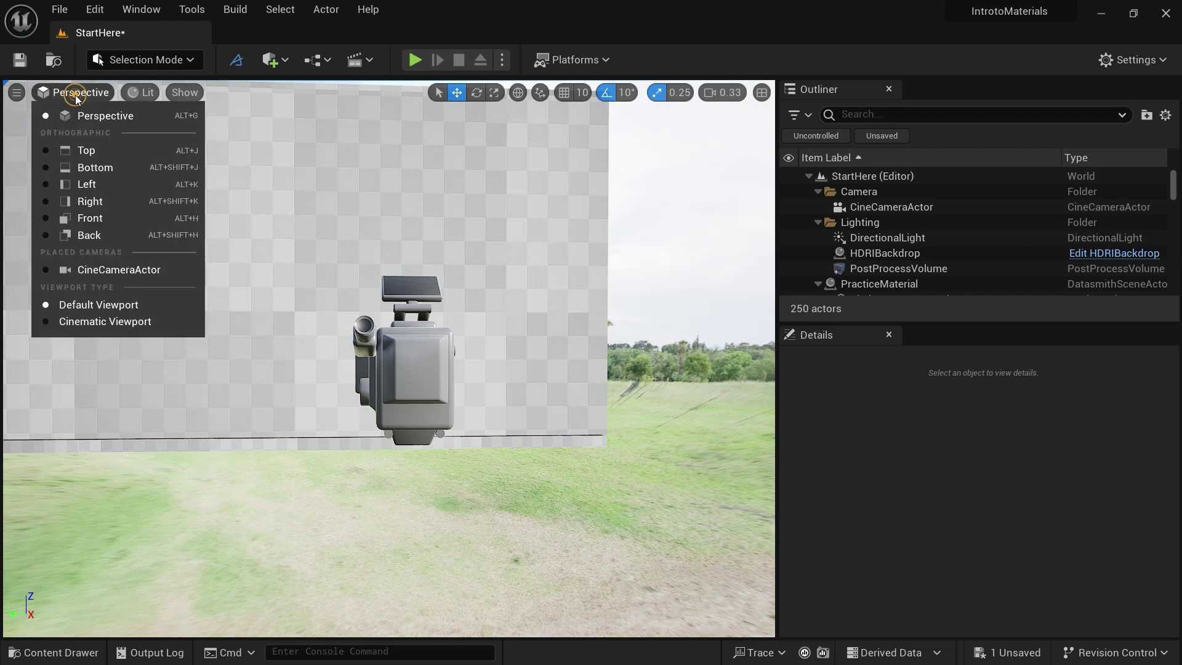
click(124, 272)
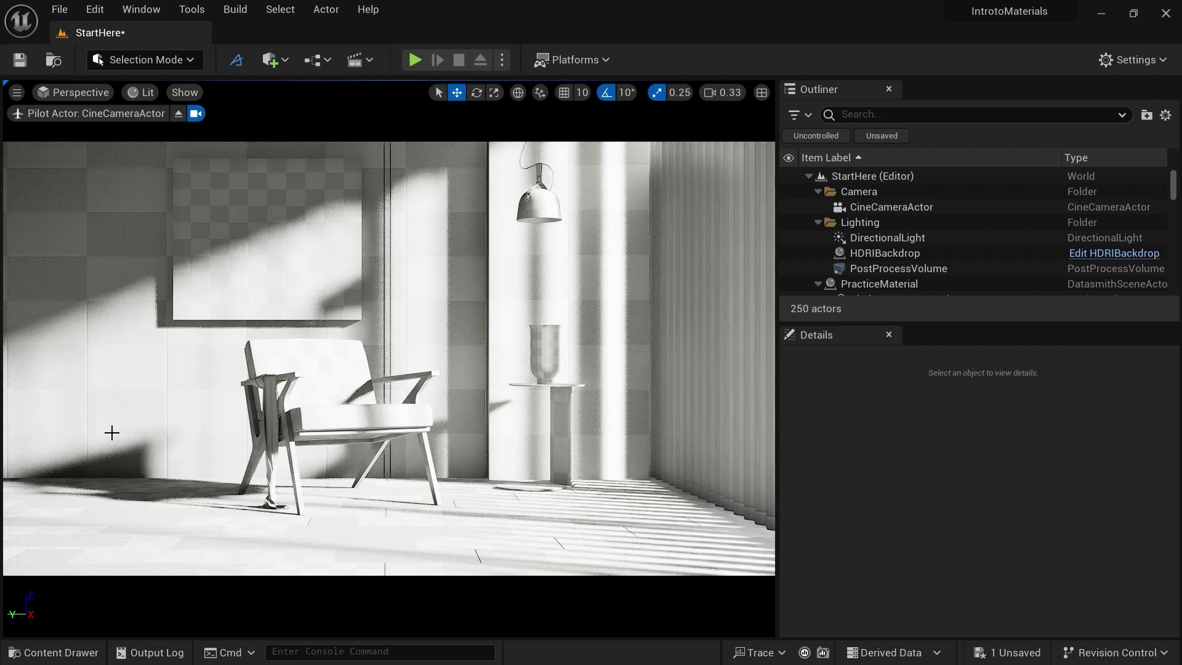
click(91, 654)
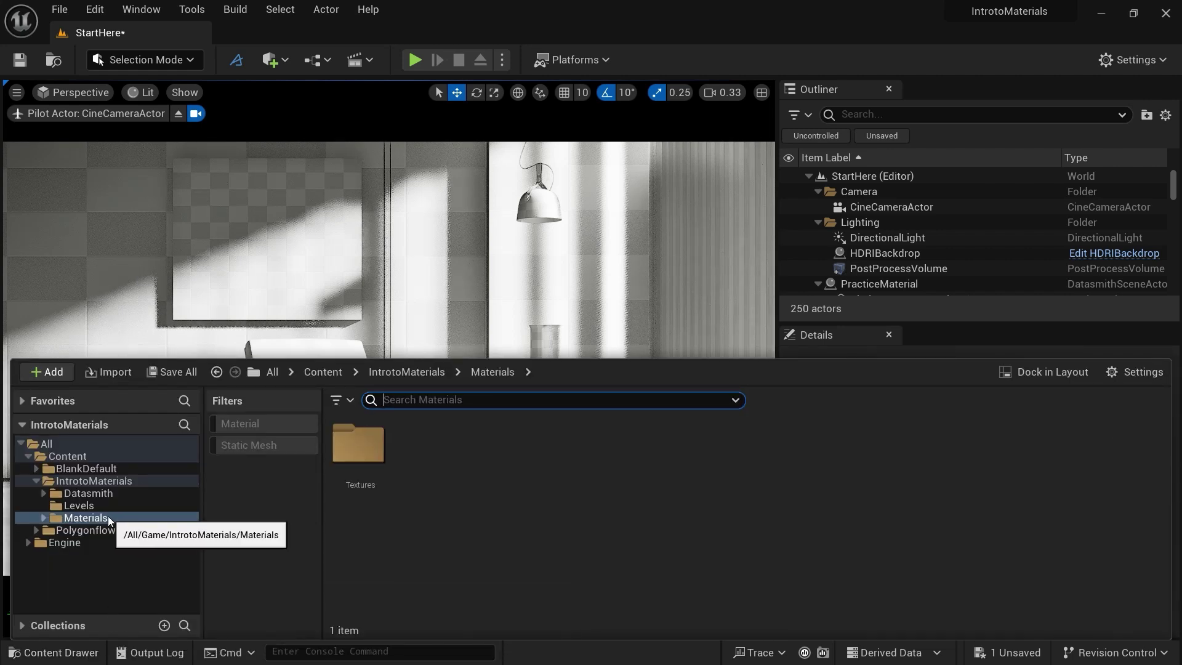
click(98, 479)
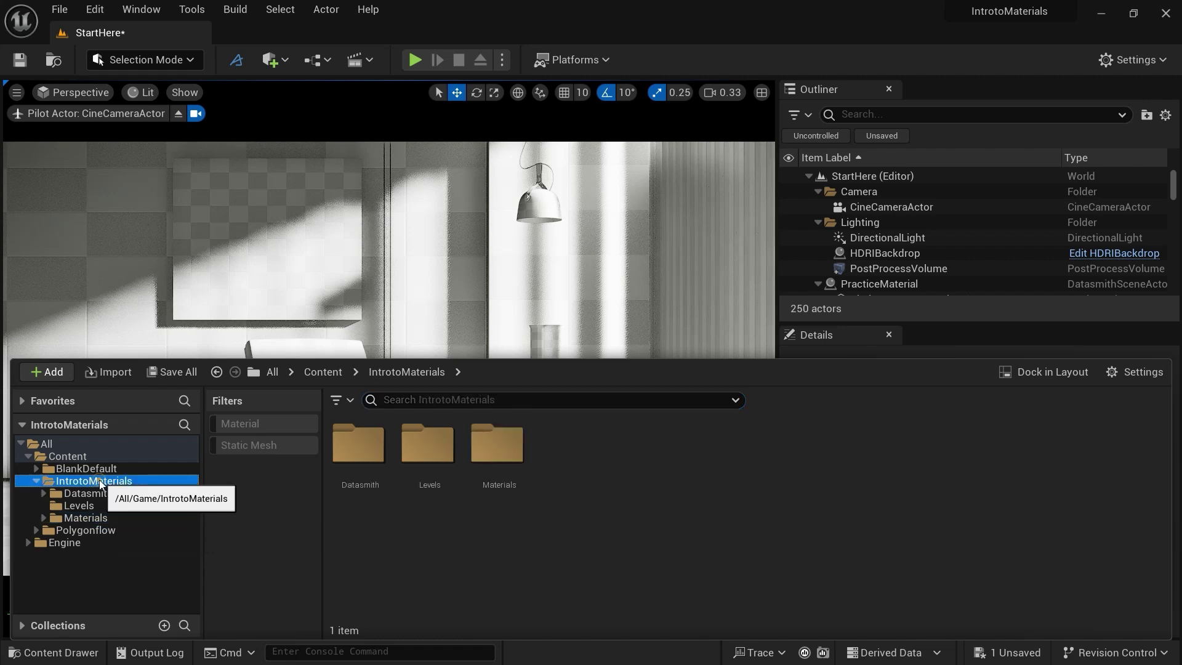
click(105, 519)
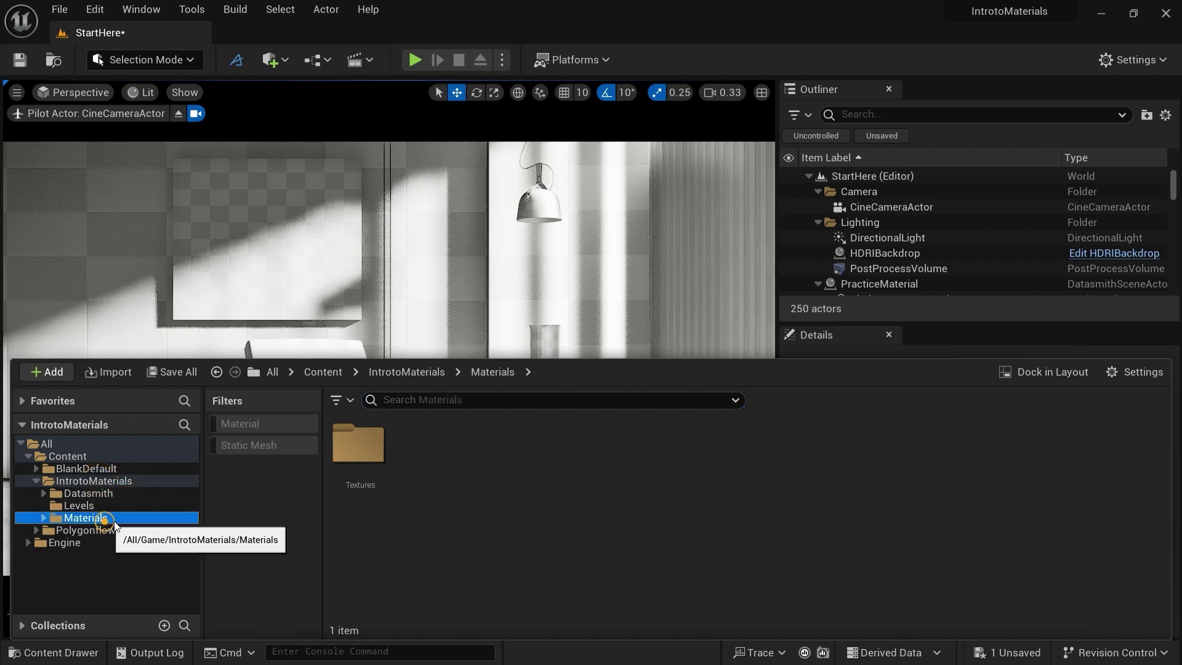
- Create a new material named M_BaseColor in the Materials folder
right_click(442, 509)
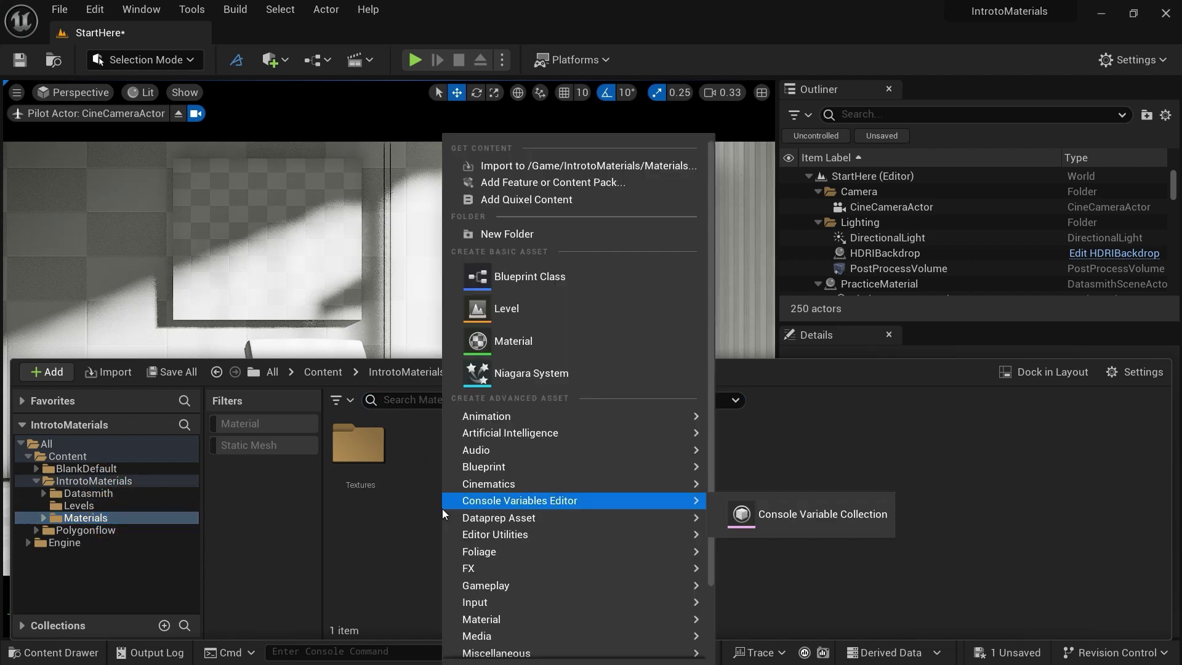
click(502, 341)
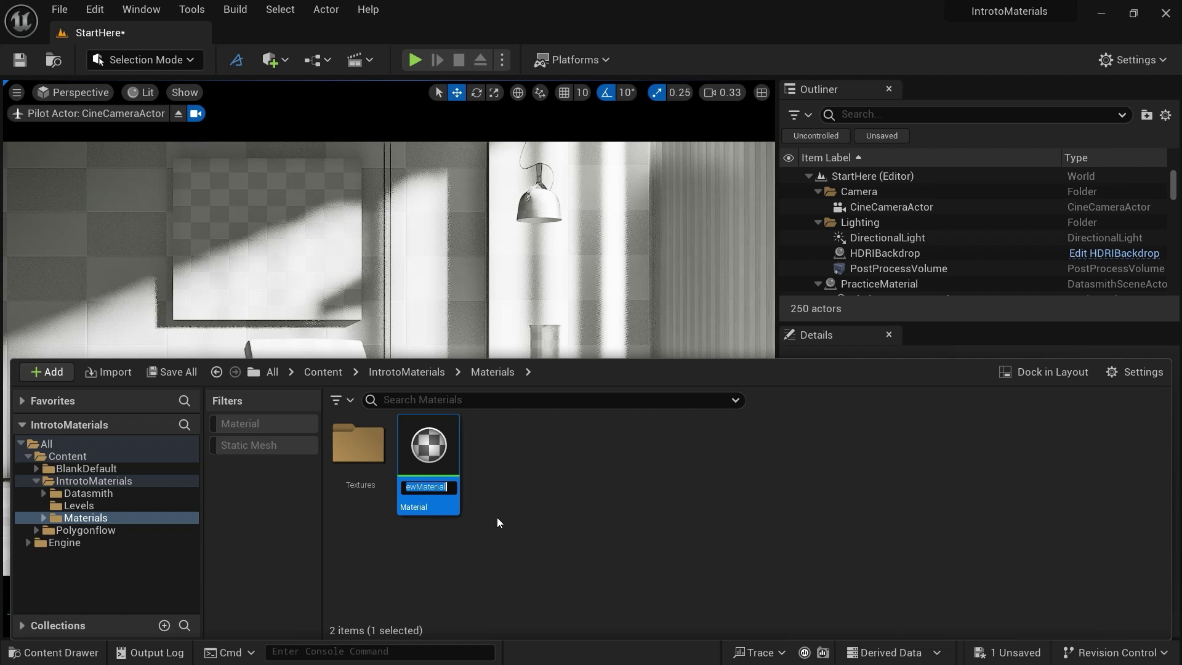
text(M_BaseColor)
key(Return)
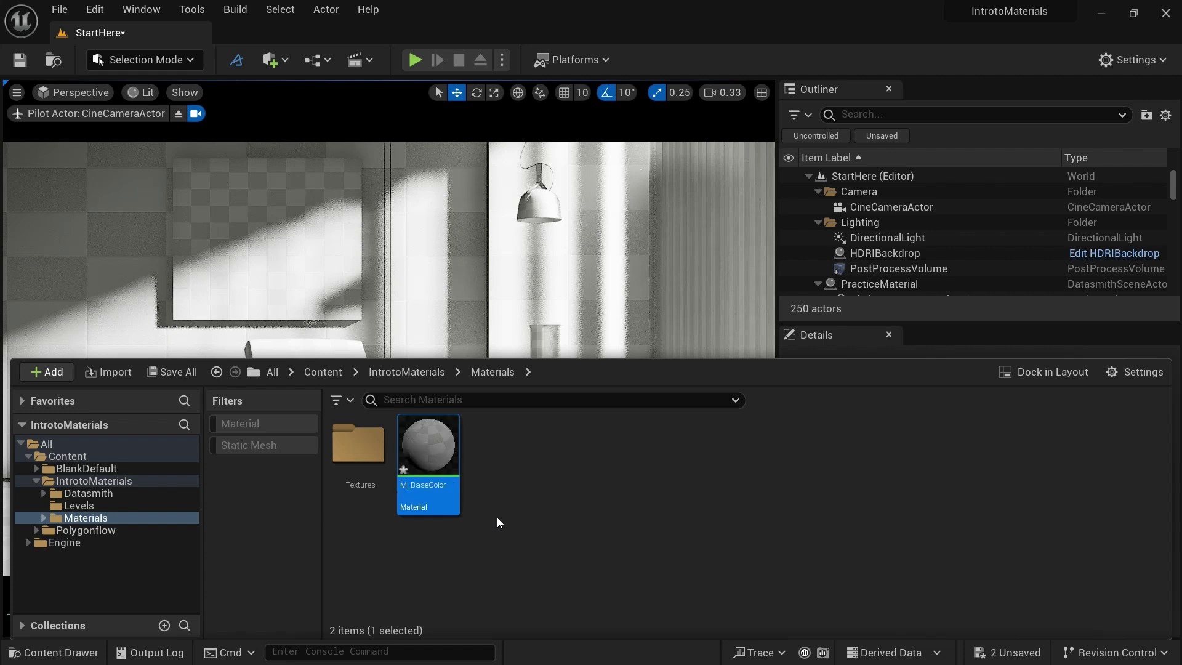
- Open the M_BaseColor material and promote its Base Color input to a parameter, placing the node beside the material node
double_click(428, 442)
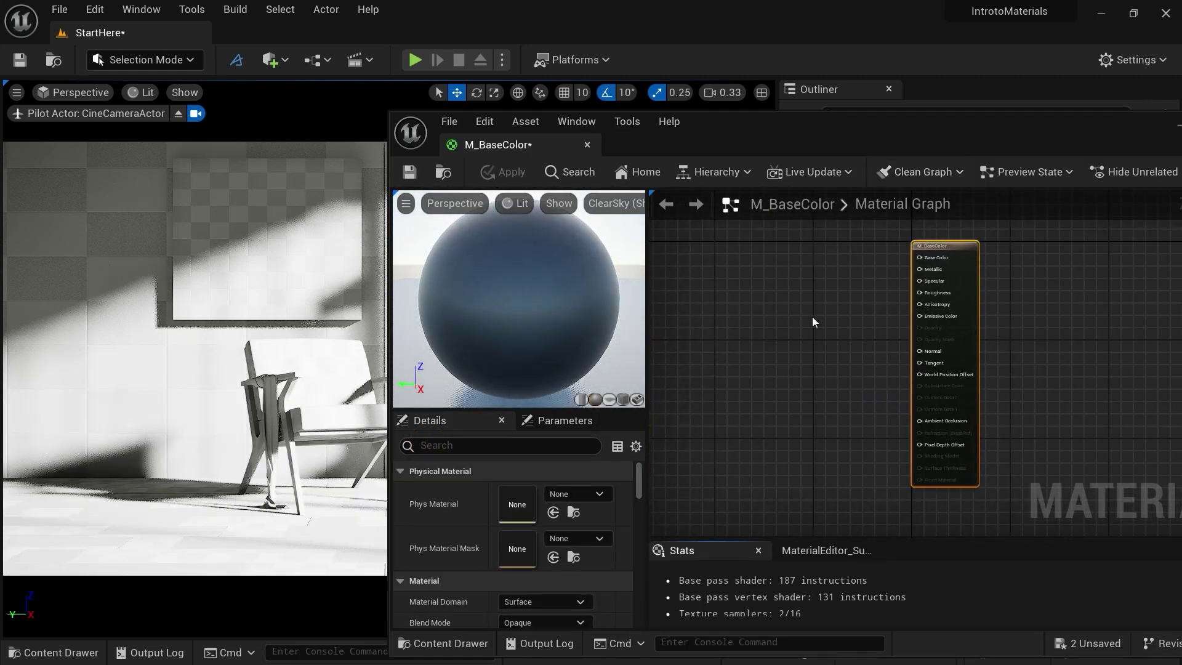
right_drag(813, 322, 781, 293)
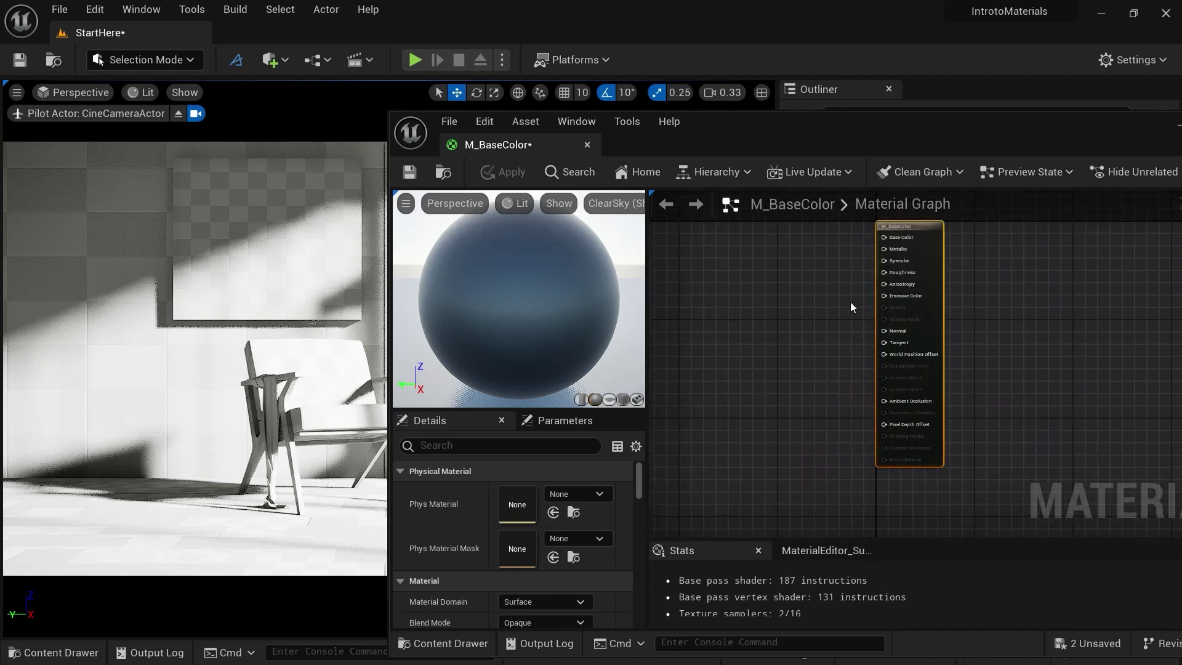
scroll(851, 302, up, 3)
scroll(851, 302, down, 5)
scroll(851, 302, up, 5)
scroll(851, 302, down, 3)
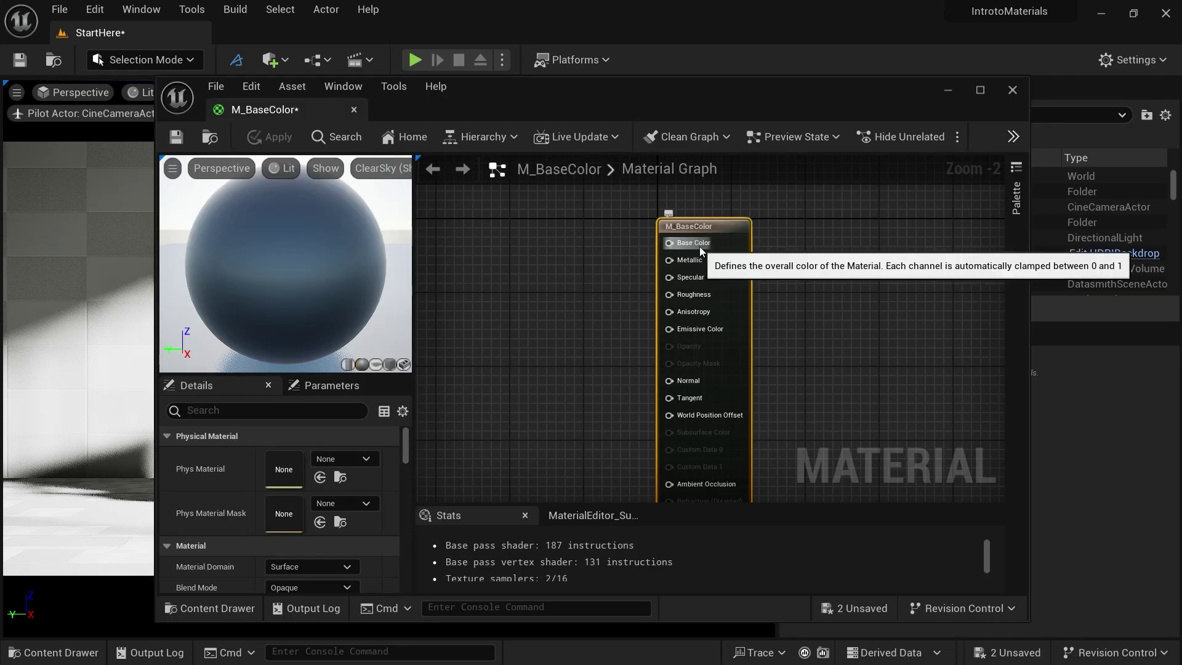
right_click(700, 245)
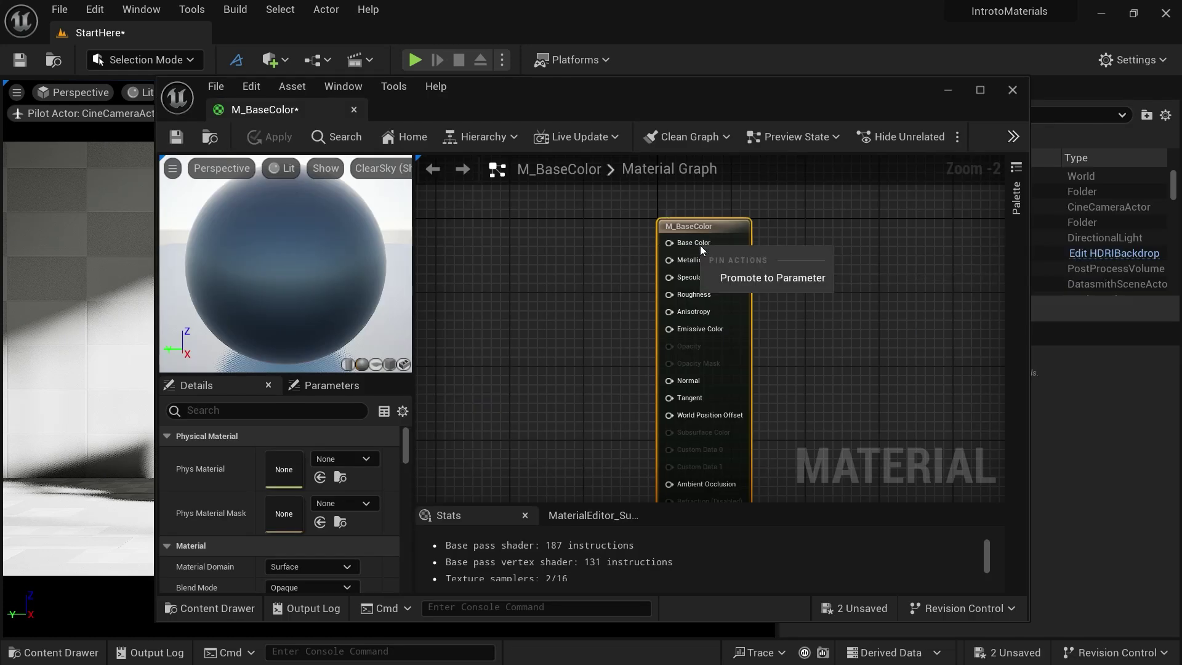
click(725, 277)
drag(611, 238, 450, 259)
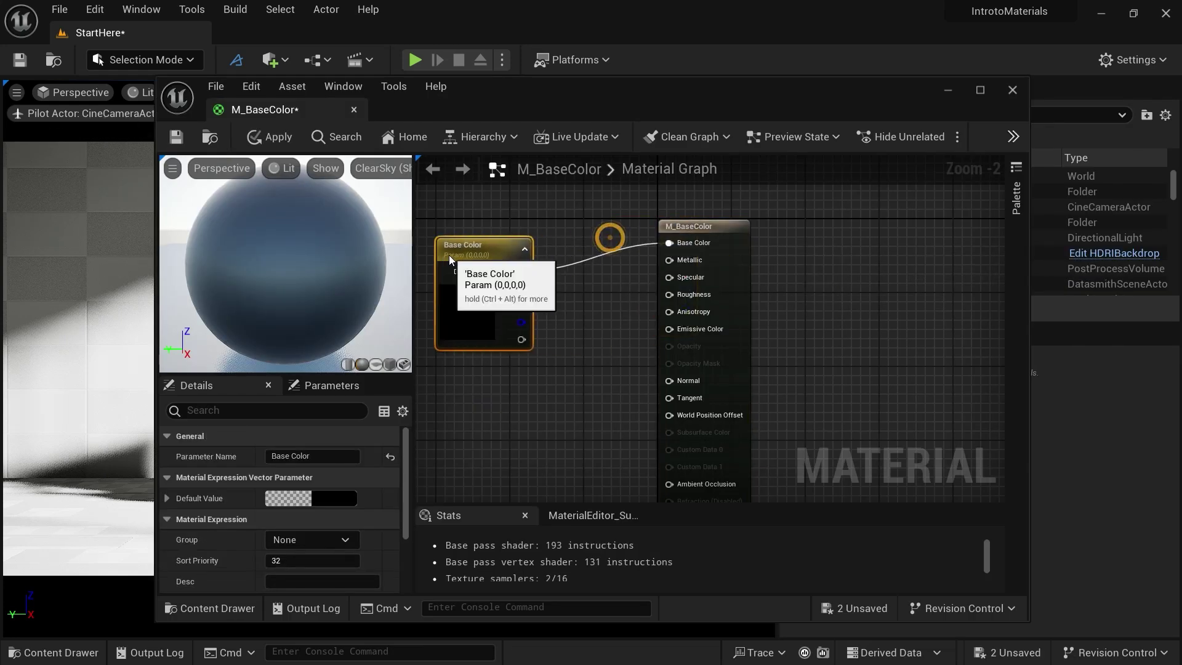
- Set the Base Color parameter's default color to near-white, with red, green and blue at about 0.979
double_click(468, 306)
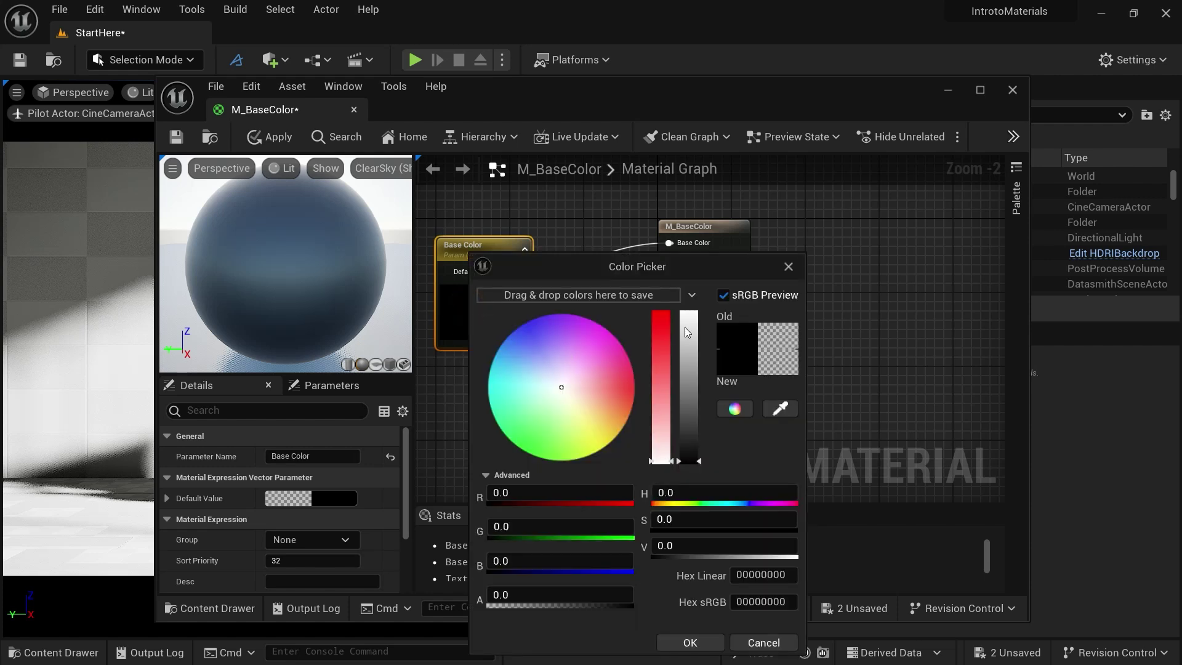
click(690, 319)
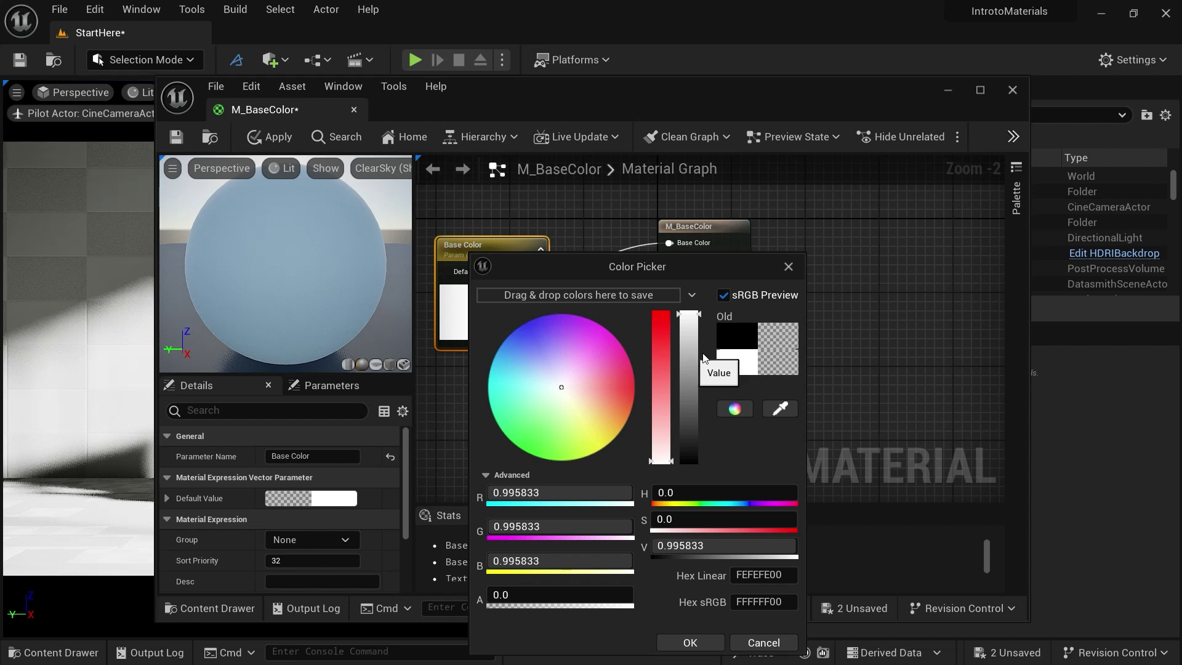
click(678, 315)
click(688, 643)
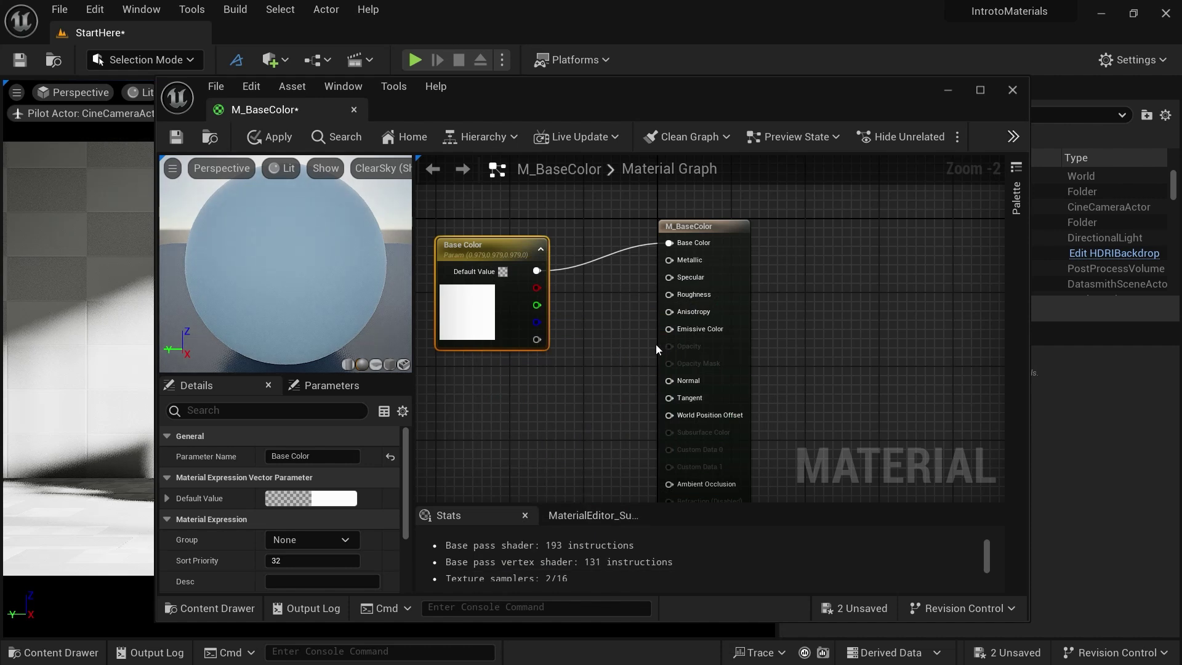
- Promote the material's Roughness input to a parameter and place its node below the Base Color node
right_click(692, 296)
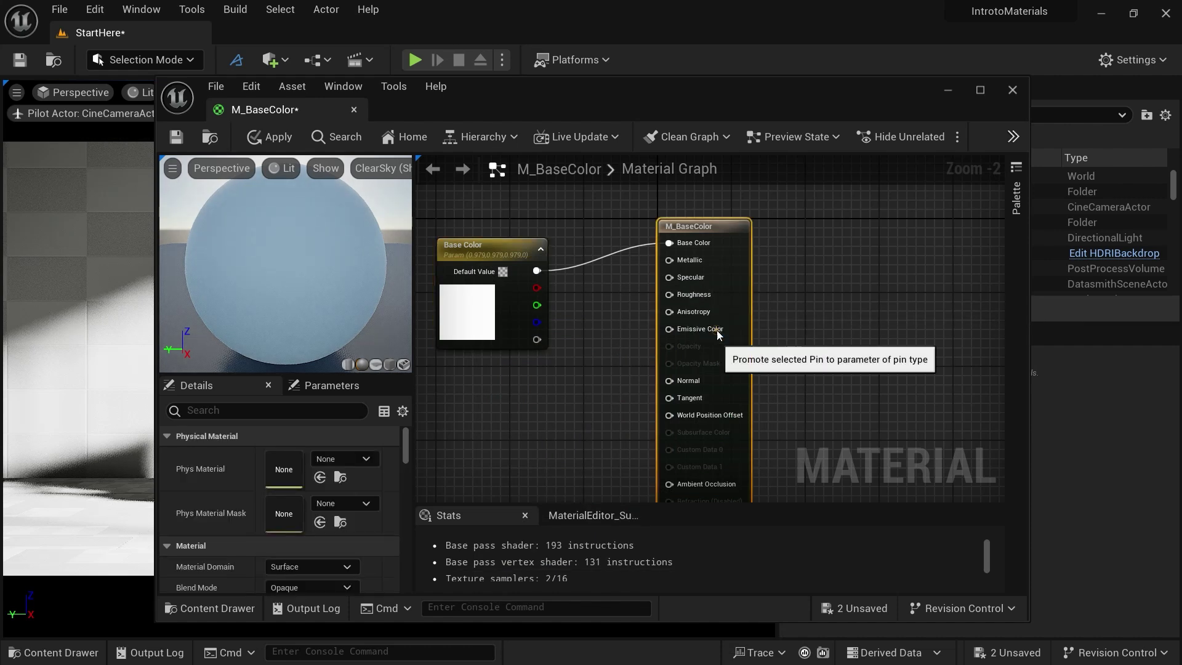
click(717, 329)
drag(607, 234, 455, 398)
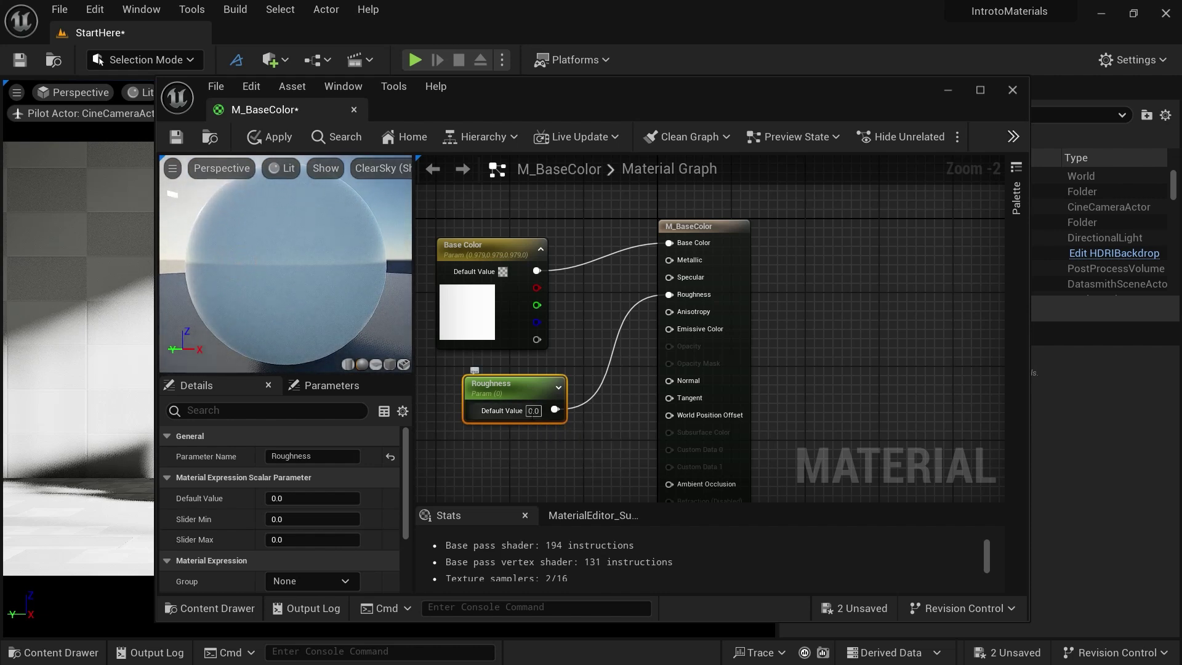
- Test Roughness default values of 1 and 0, leave it at 1, and align the node directly beneath Base Color
click(530, 411)
text(1)
key(Return)
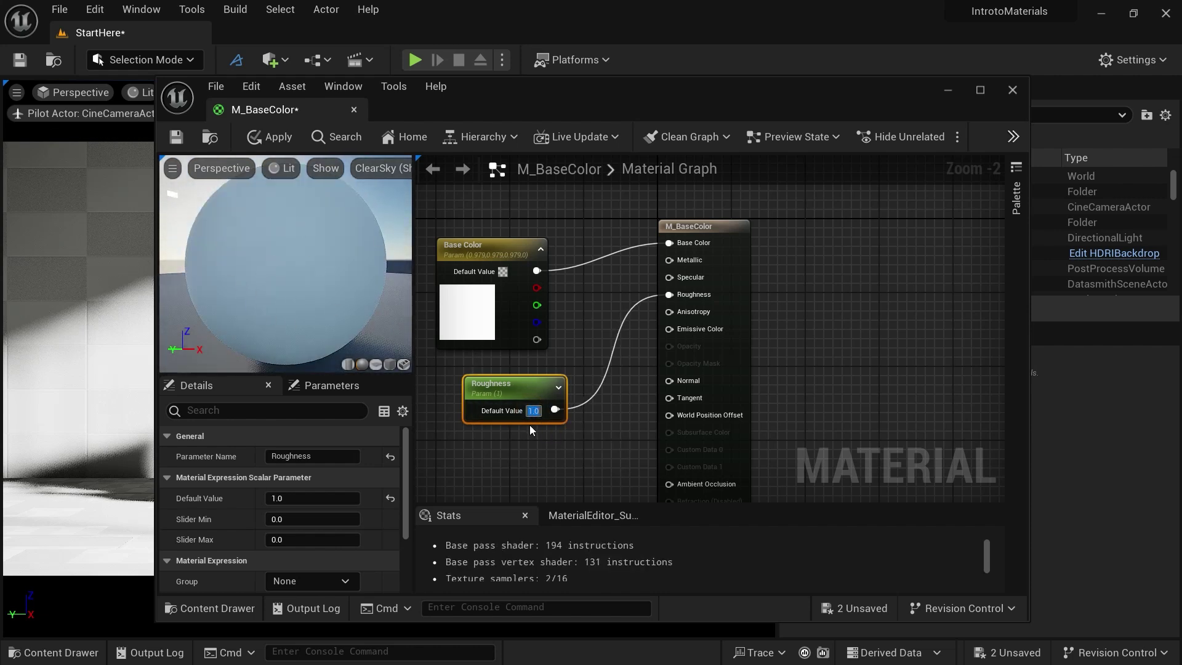
text(0)
key(Return)
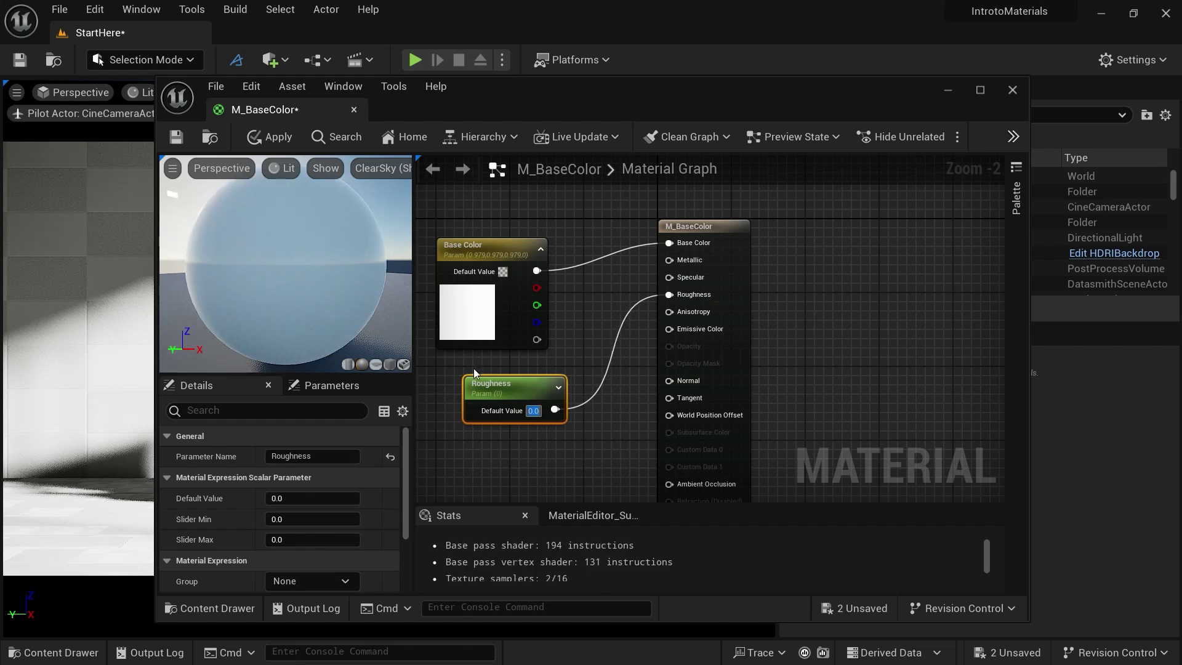
text(1)
key(Return)
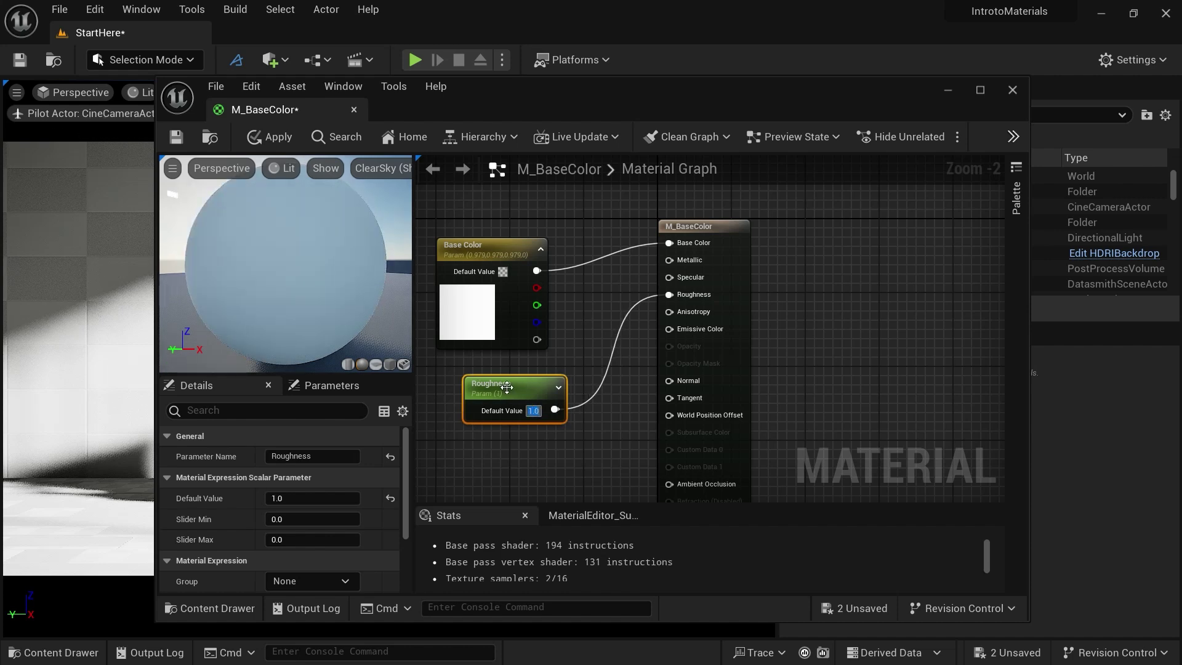
drag(486, 384, 458, 375)
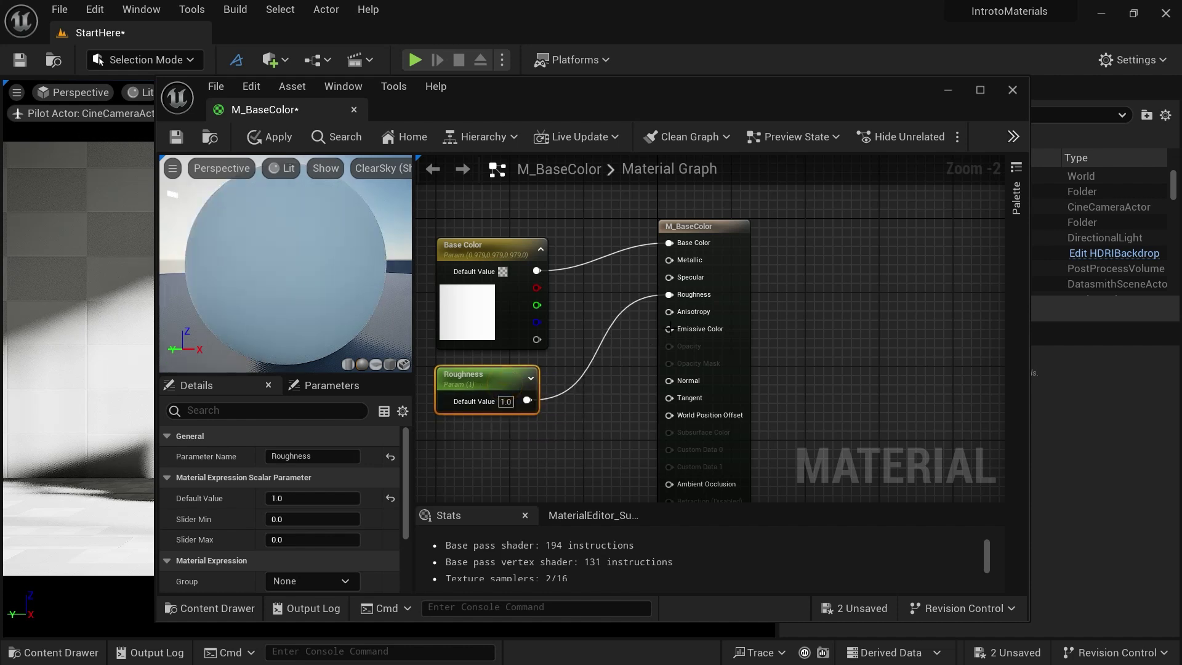
- Promote the Specular input to a parameter with a default of 0.5 and arrange its node above the Roughness node
right_click(696, 278)
click(722, 312)
drag(612, 243, 446, 454)
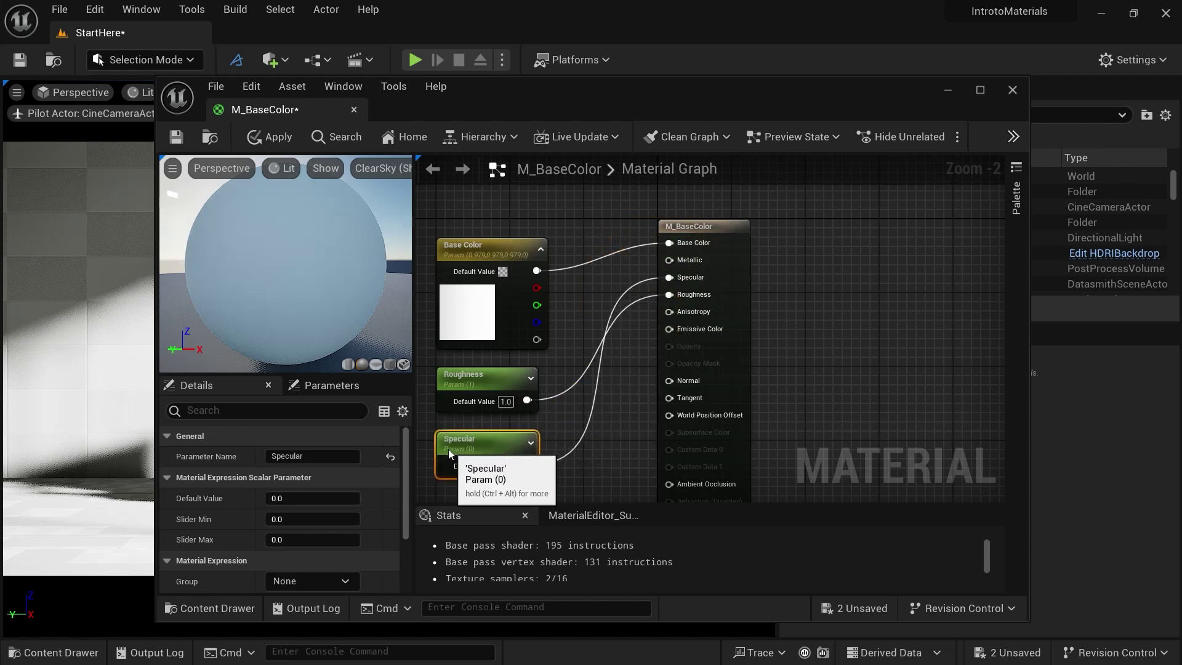
text(0.5)
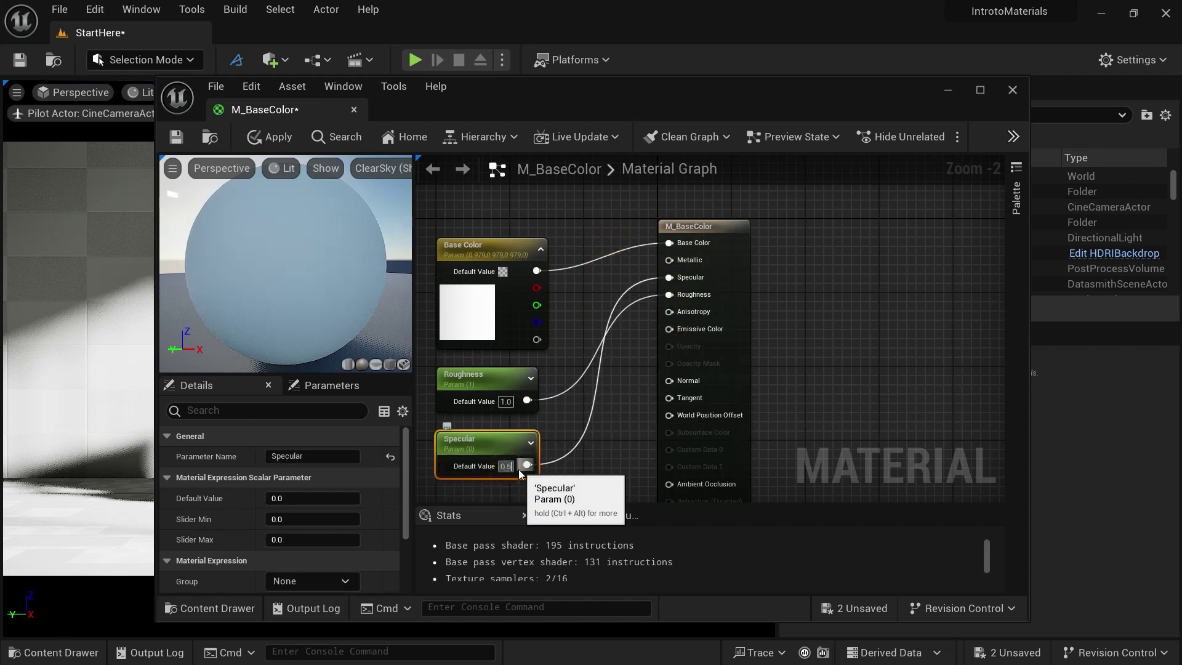
key(Return)
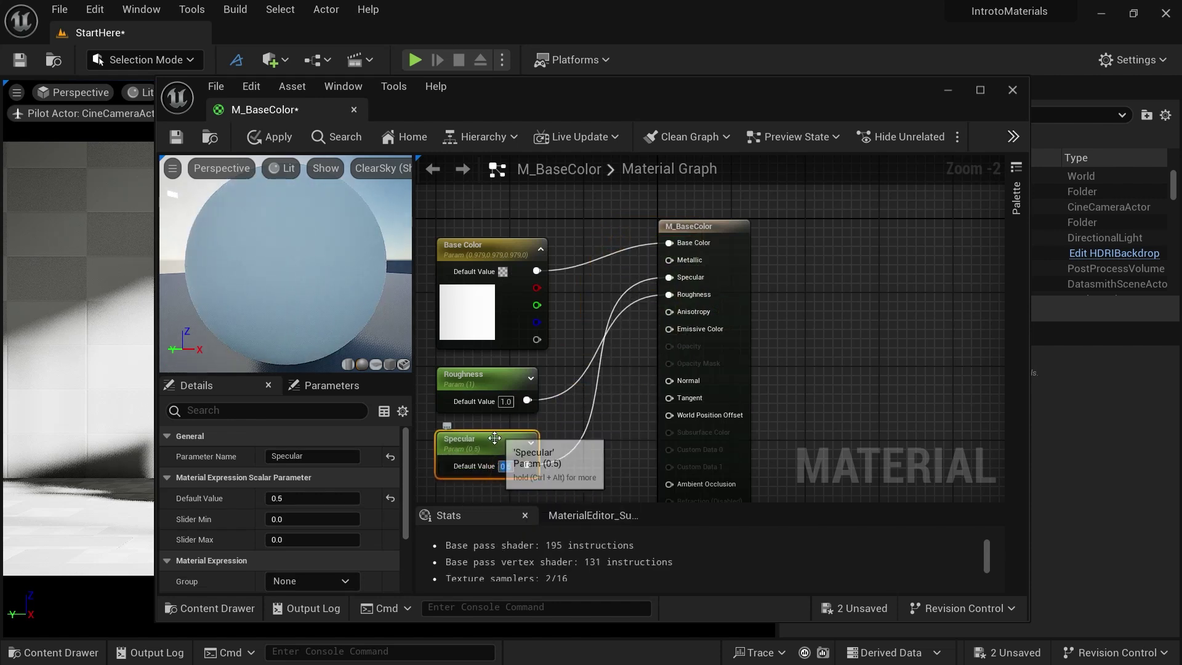
drag(483, 375, 475, 403)
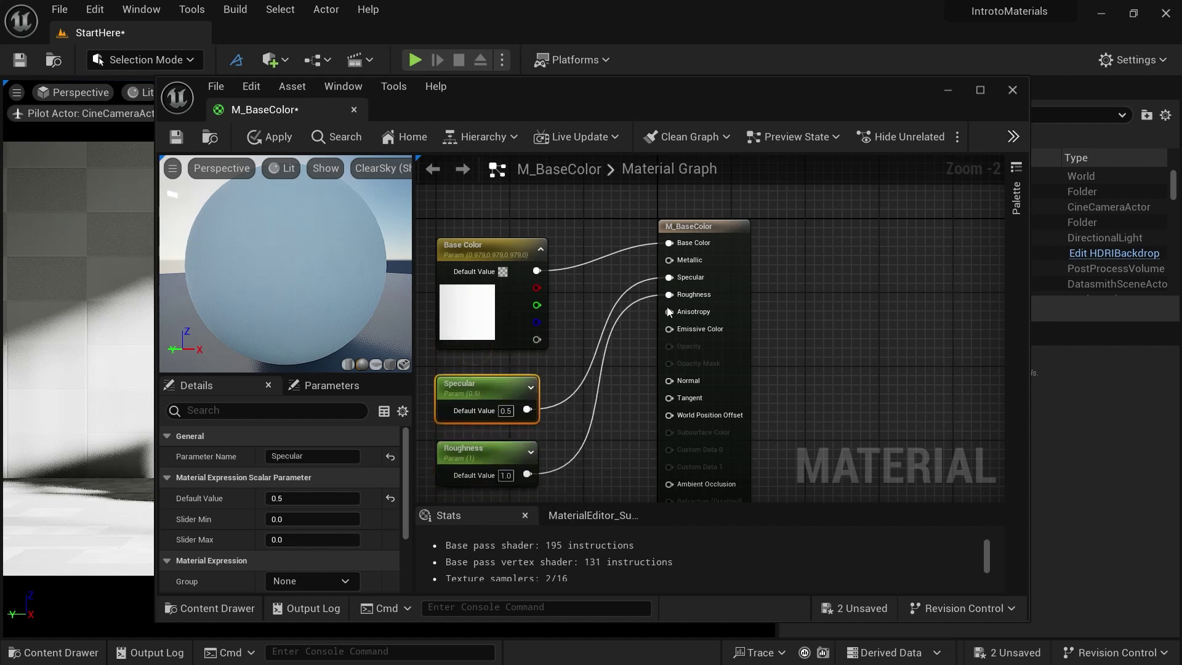
- Move the material node farther from the parameters, promote Metallic to a parameter and place it between Base Color and Specular
drag(702, 227, 832, 228)
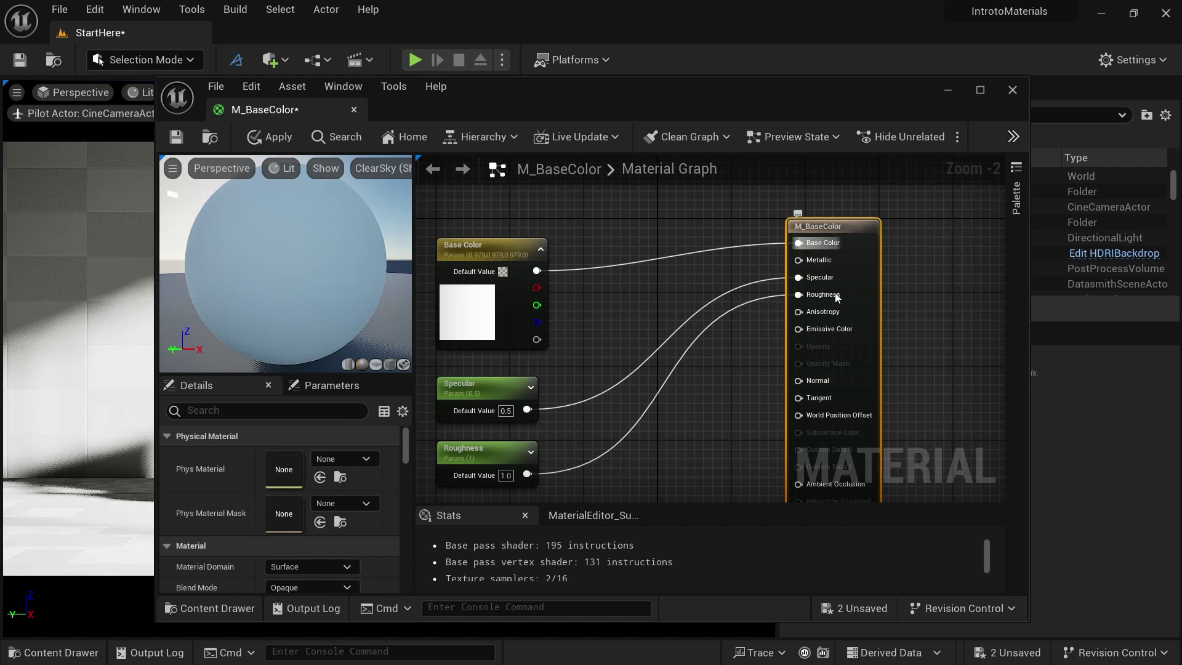
right_click(811, 261)
click(829, 292)
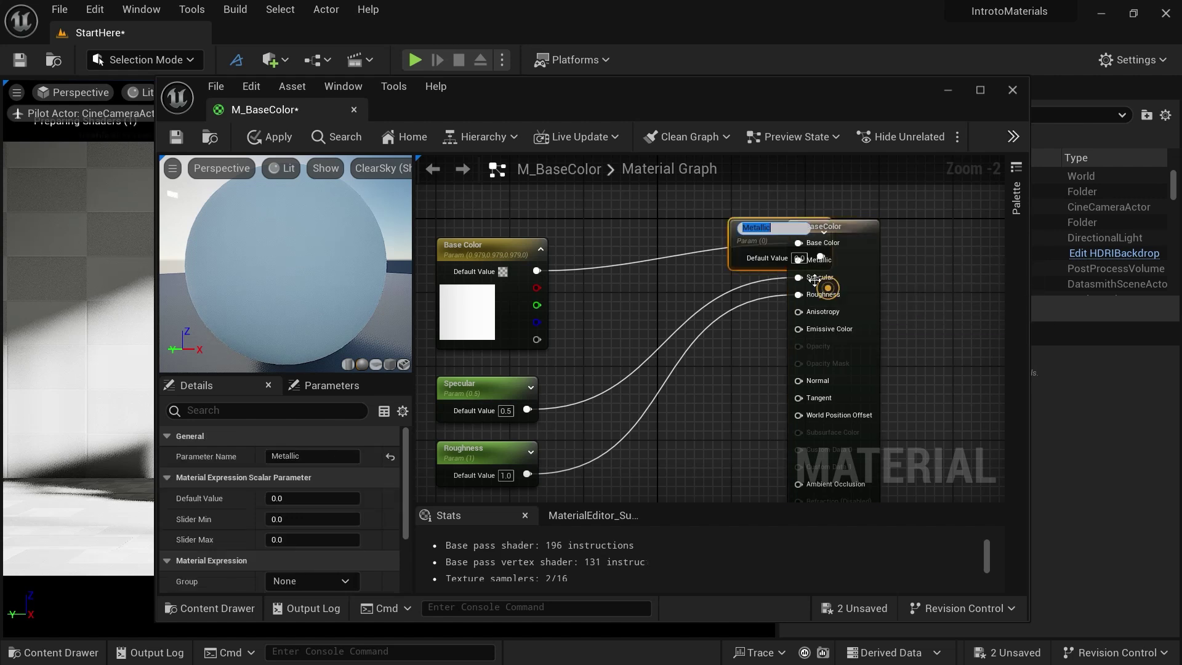
drag(742, 247, 573, 320)
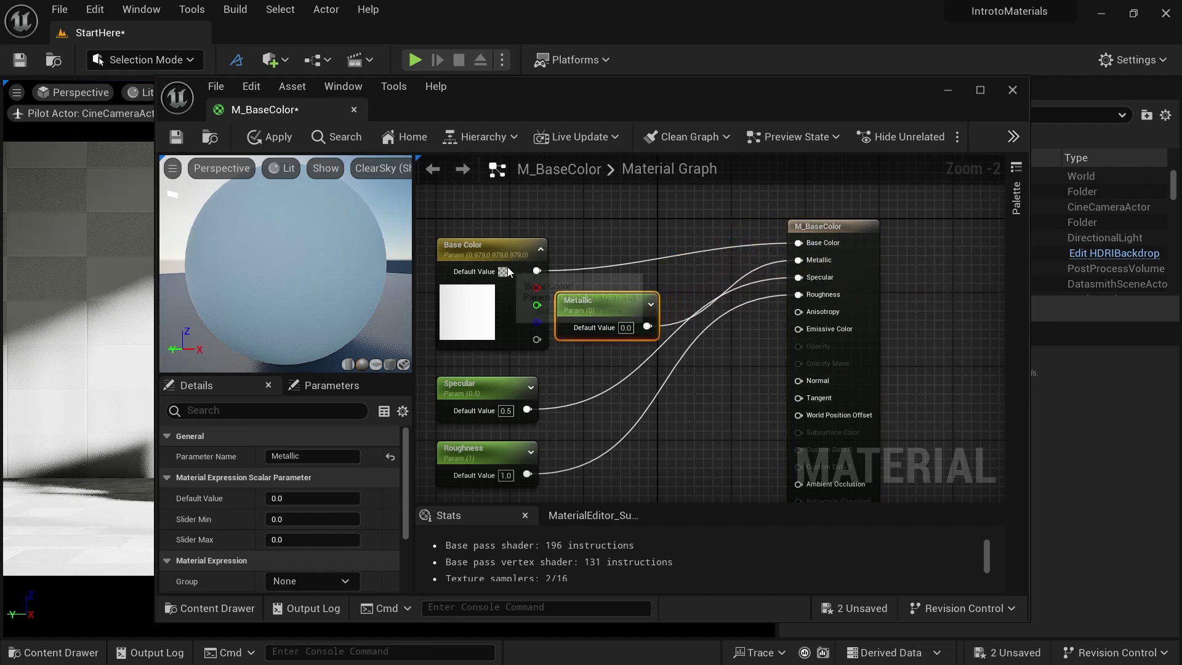
drag(503, 255, 512, 200)
drag(586, 304, 485, 341)
- Set the Metallic parameter's default value to 1 and the Roughness parameter's default value to 0
click(524, 355)
text(1)
key(Return)
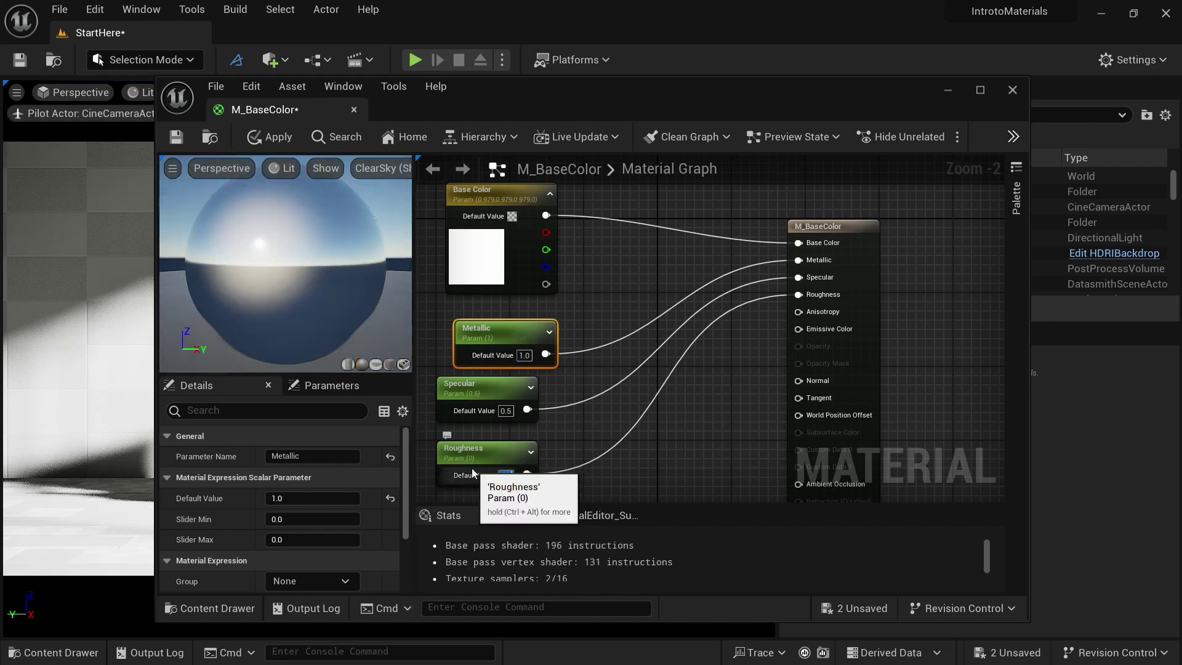
text(0)
key(Return)
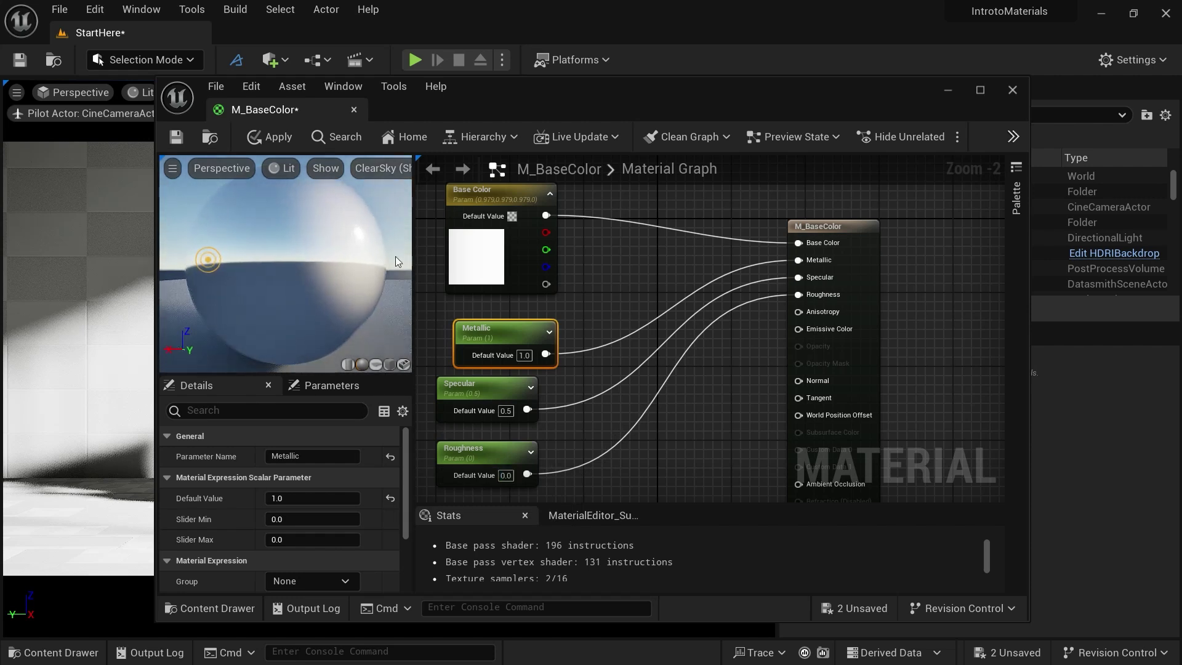
- Set the Roughness parameter's default value to 0.3 and inspect the reflections on the preview sphere
click(506, 476)
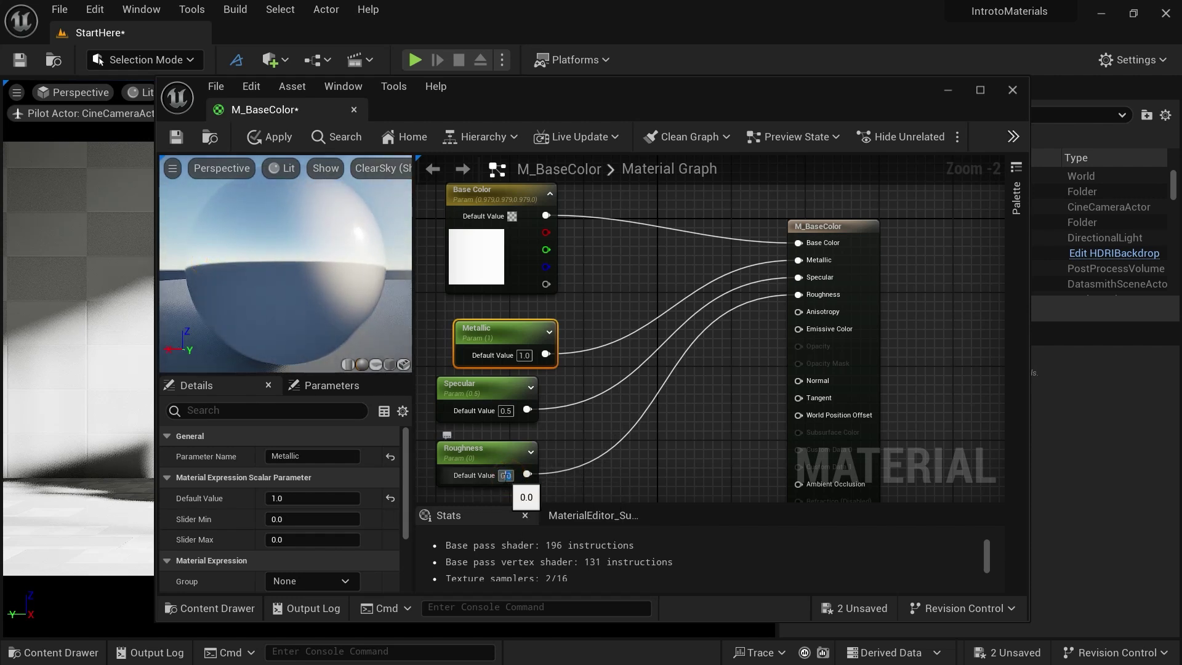
text(0.3)
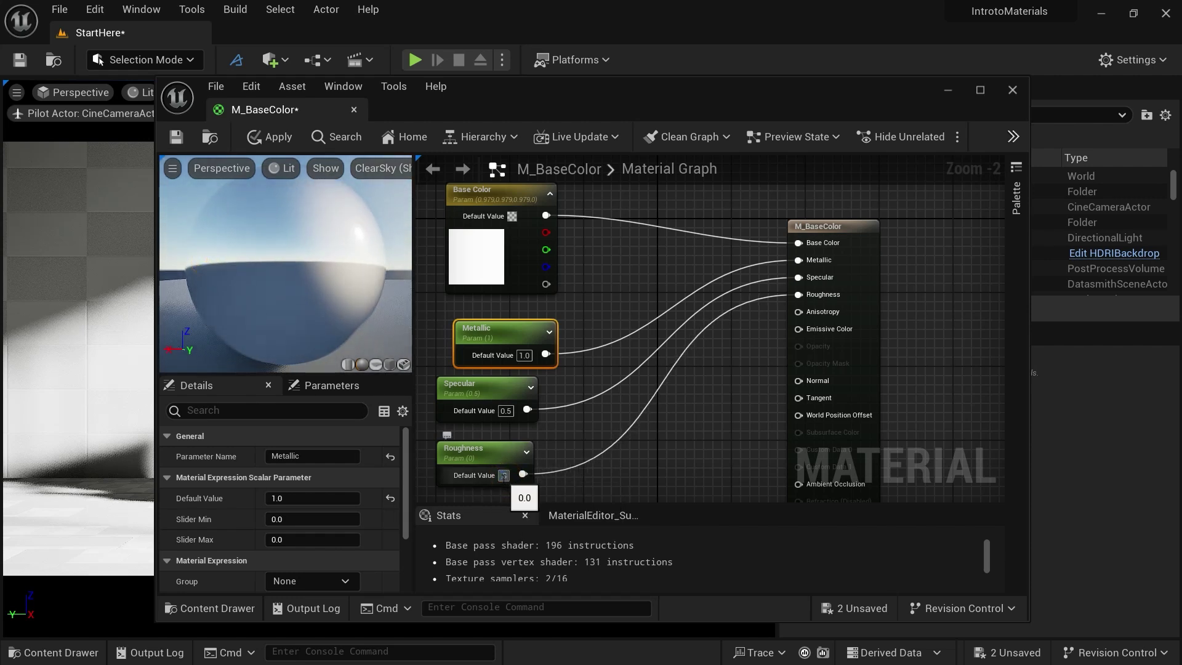
key(Return)
drag(209, 241, 282, 250)
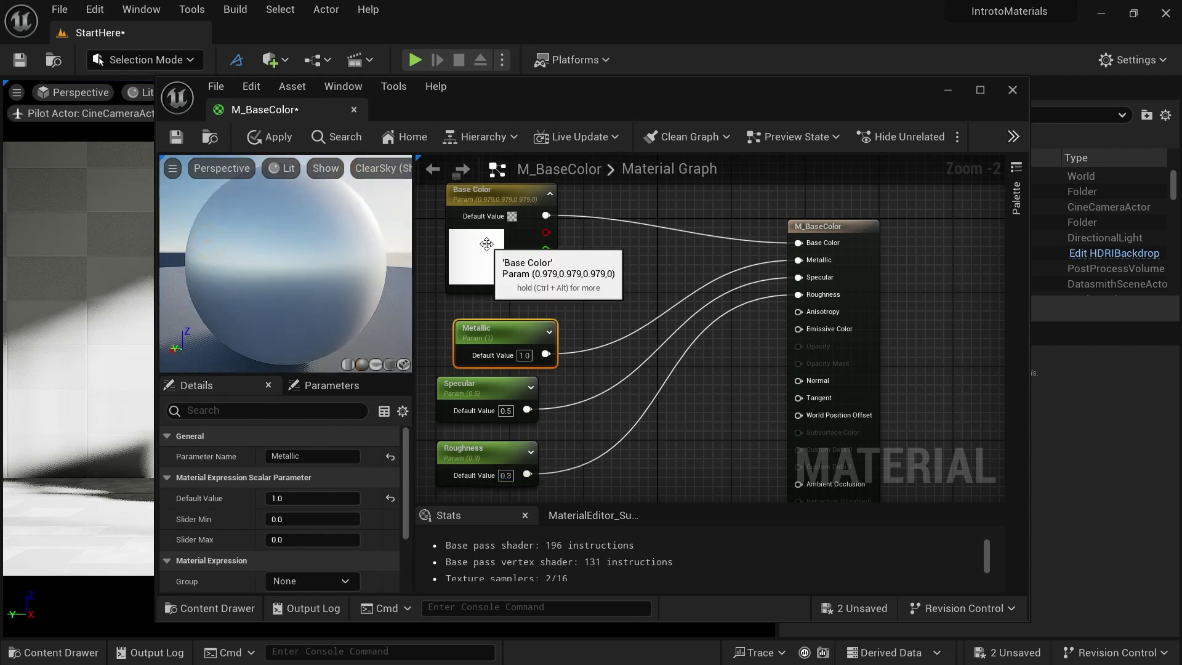
- Set the Metallic parameter's default value to 0, then save and close the M_BaseColor material
click(524, 355)
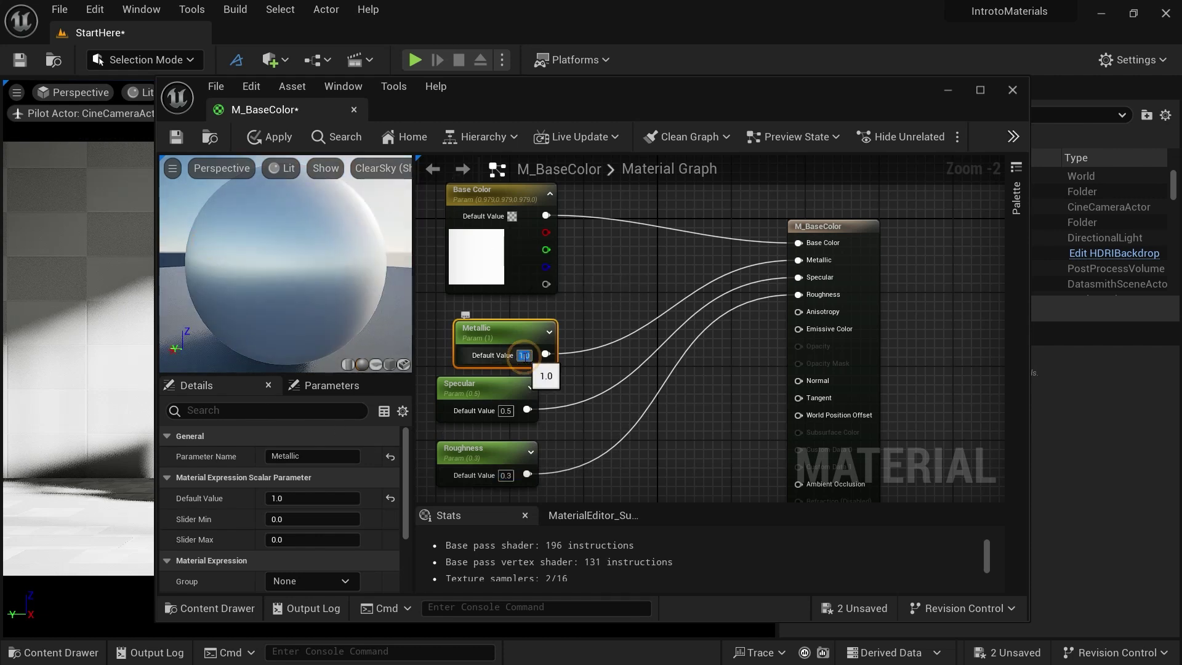
text(0)
key(Return)
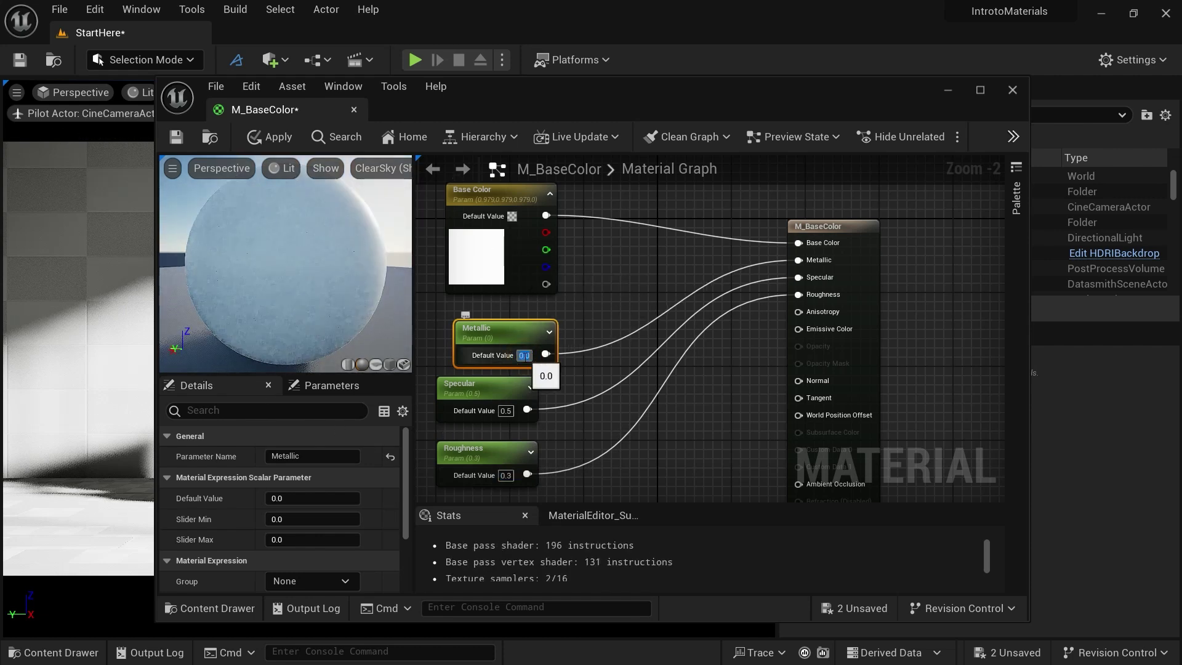
click(176, 137)
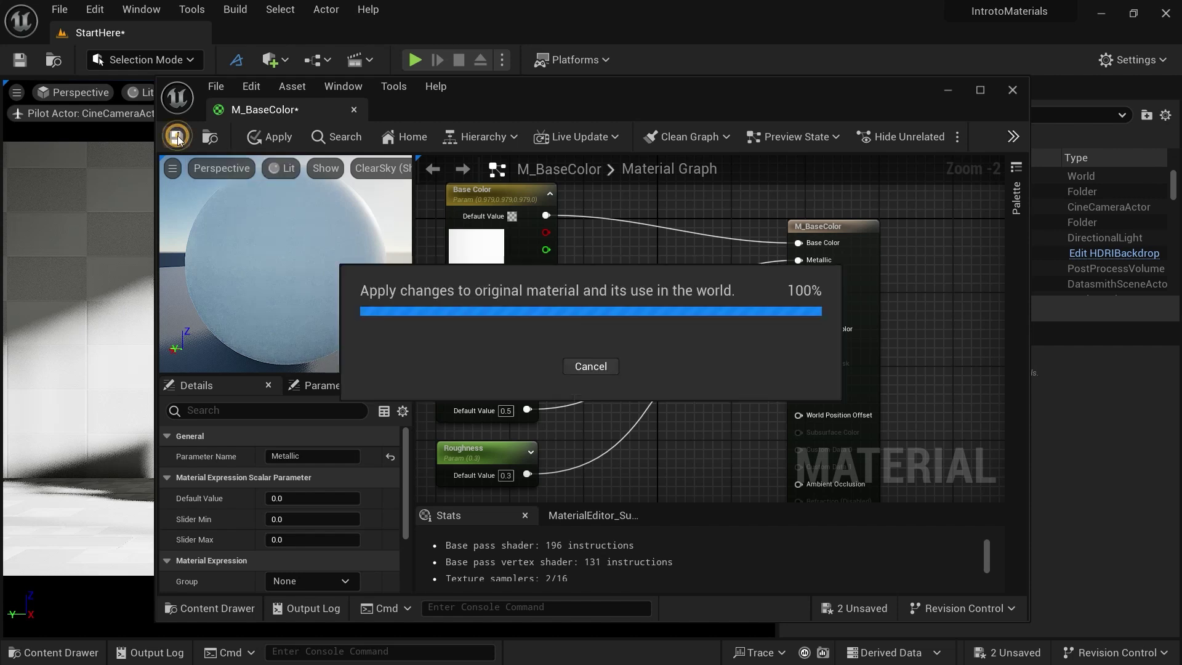
click(354, 110)
- Reopen the M_BaseColor material to review its parameter graph and close it again
click(28, 653)
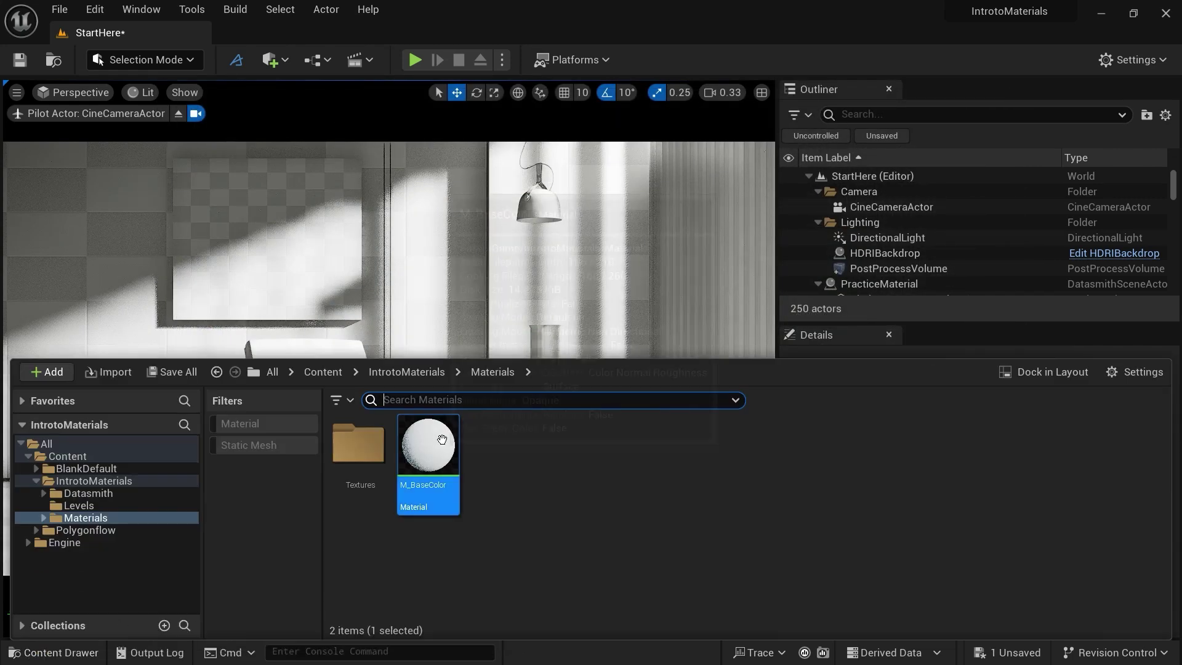
mouse_move(440, 446)
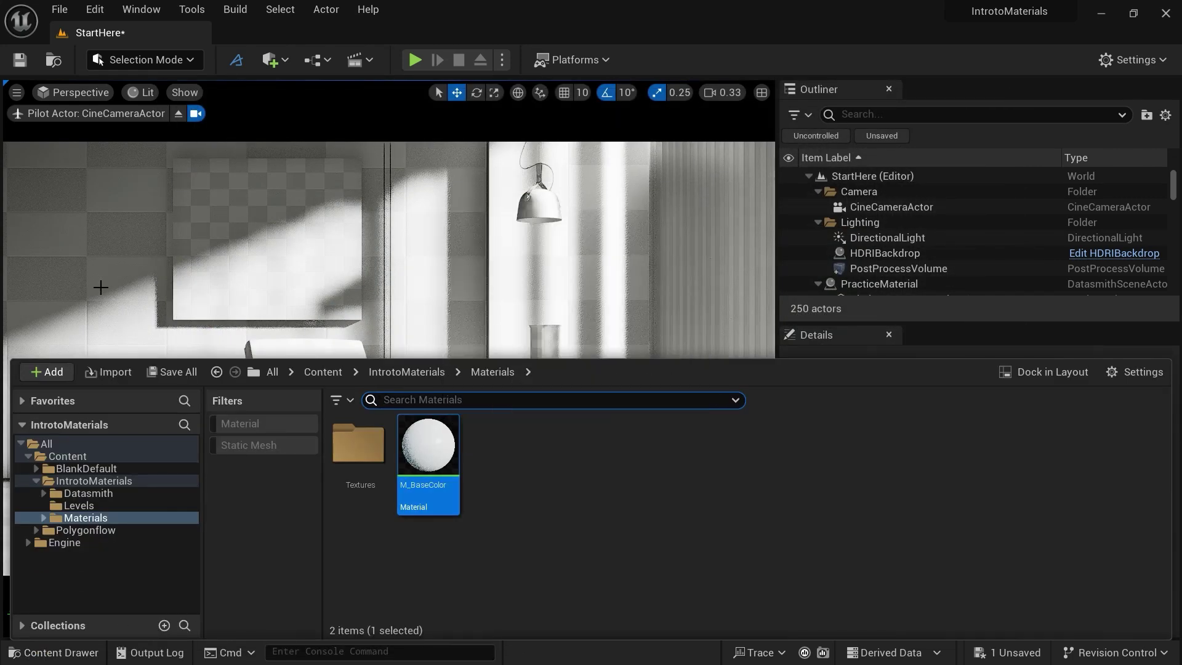
double_click(442, 454)
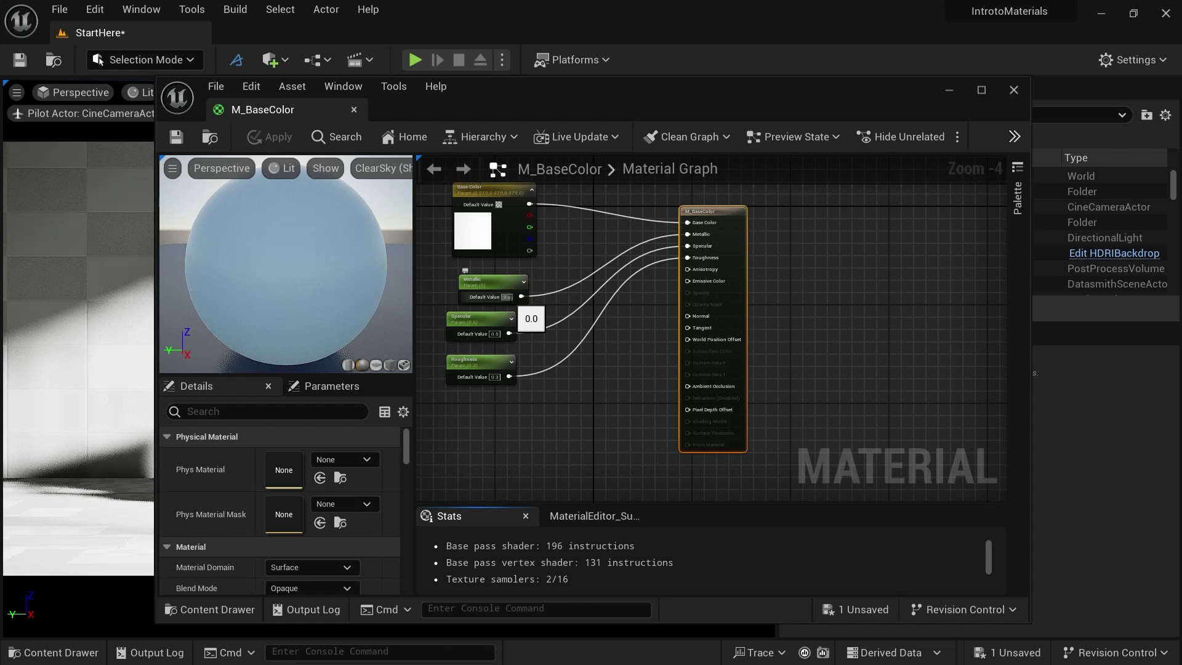
click(353, 109)
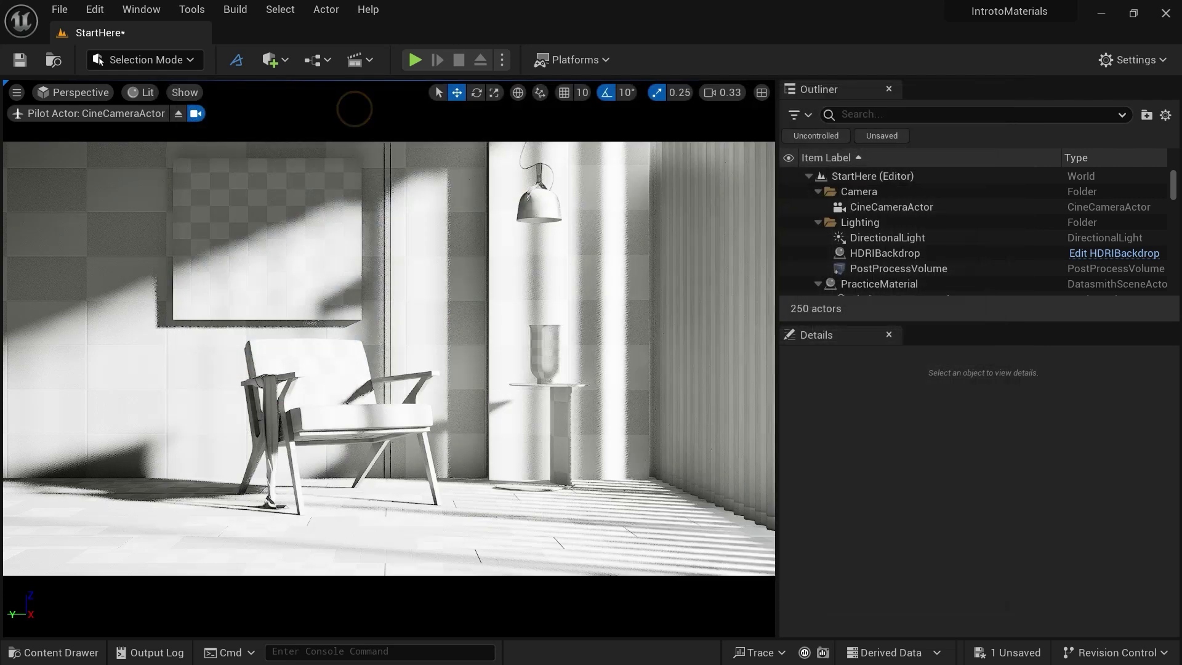
- Create a material instance of M_BaseColor named WallWhite and apply it to the room's wall
click(54, 653)
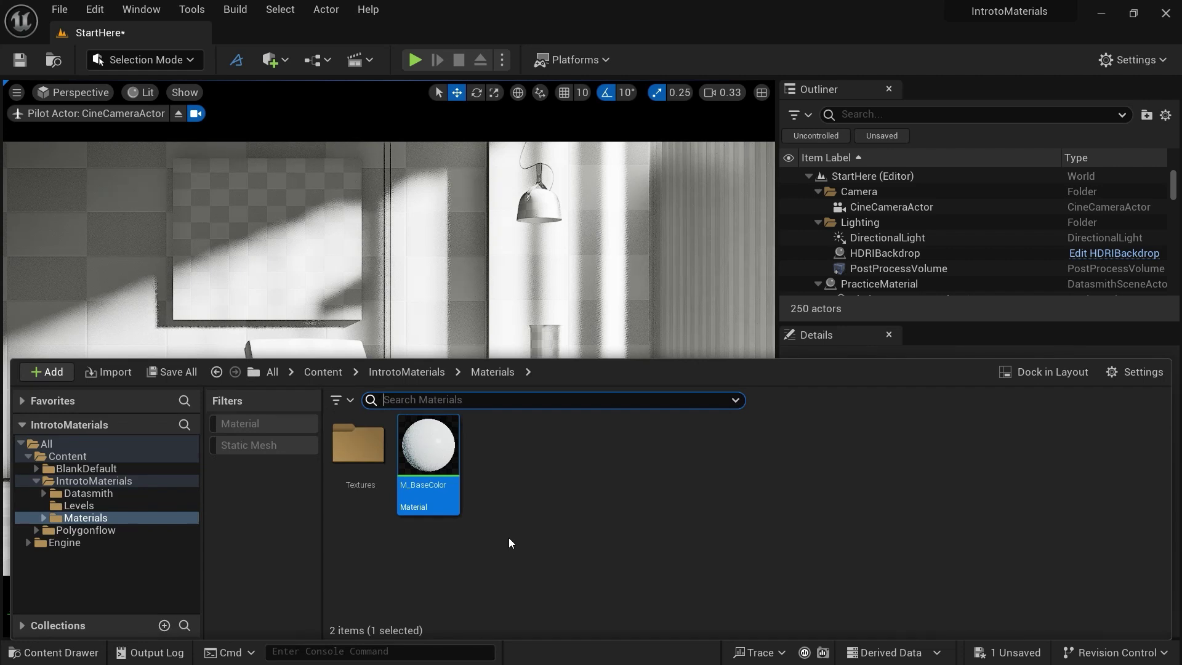
click(540, 470)
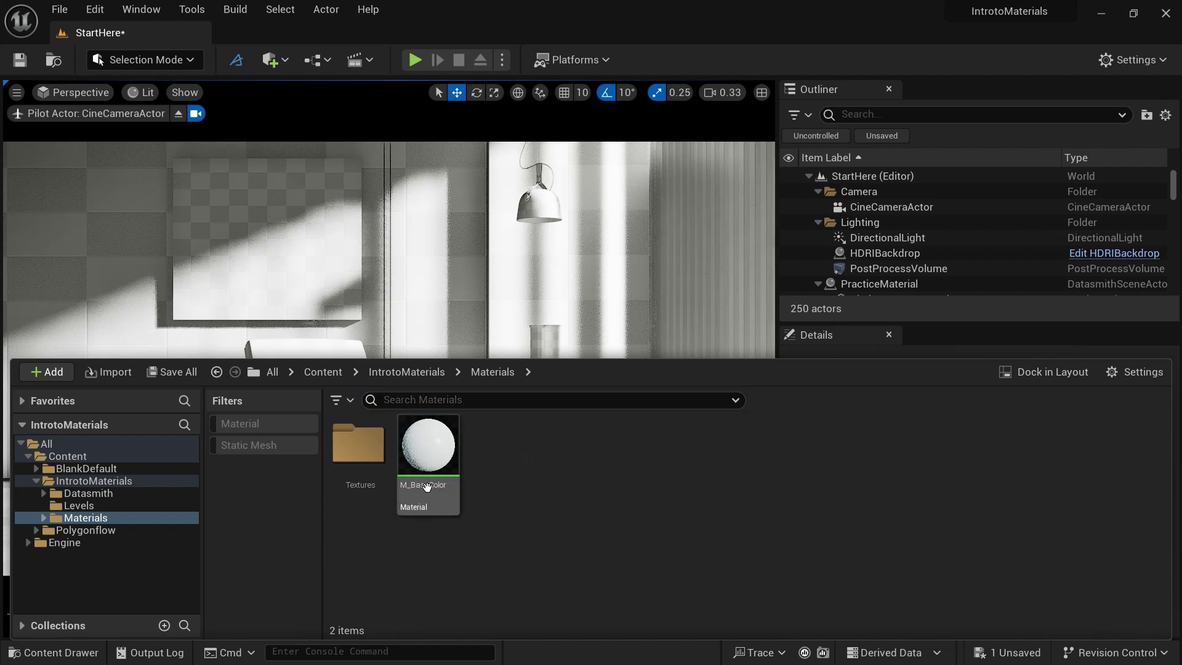
right_click(427, 487)
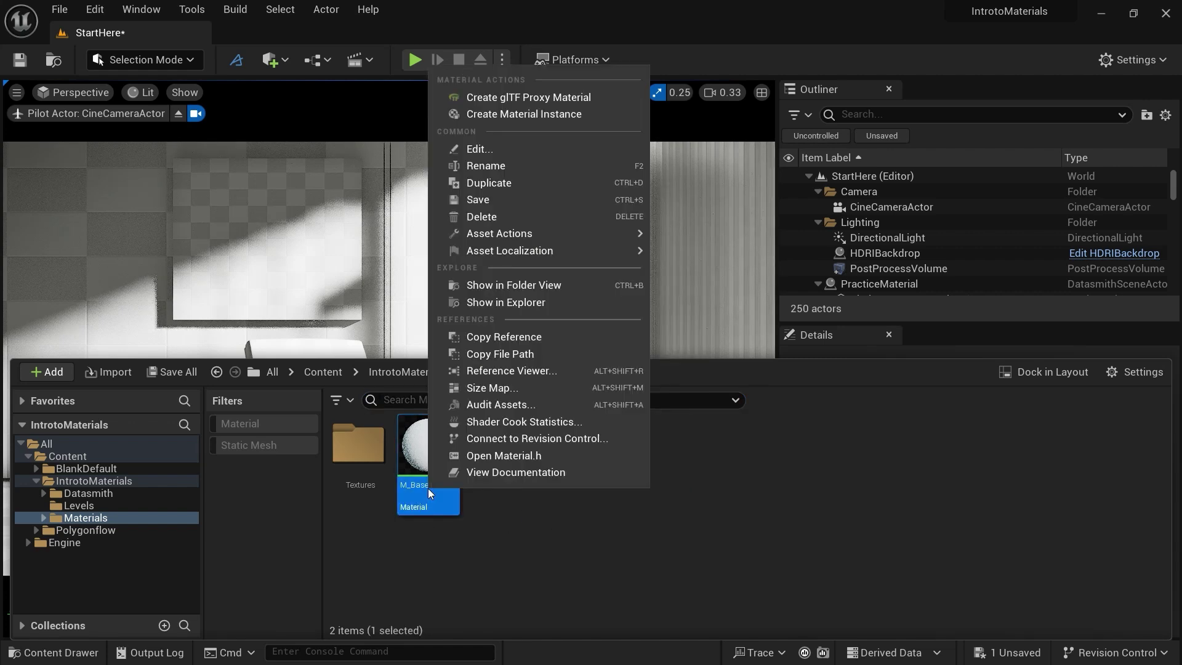
click(572, 117)
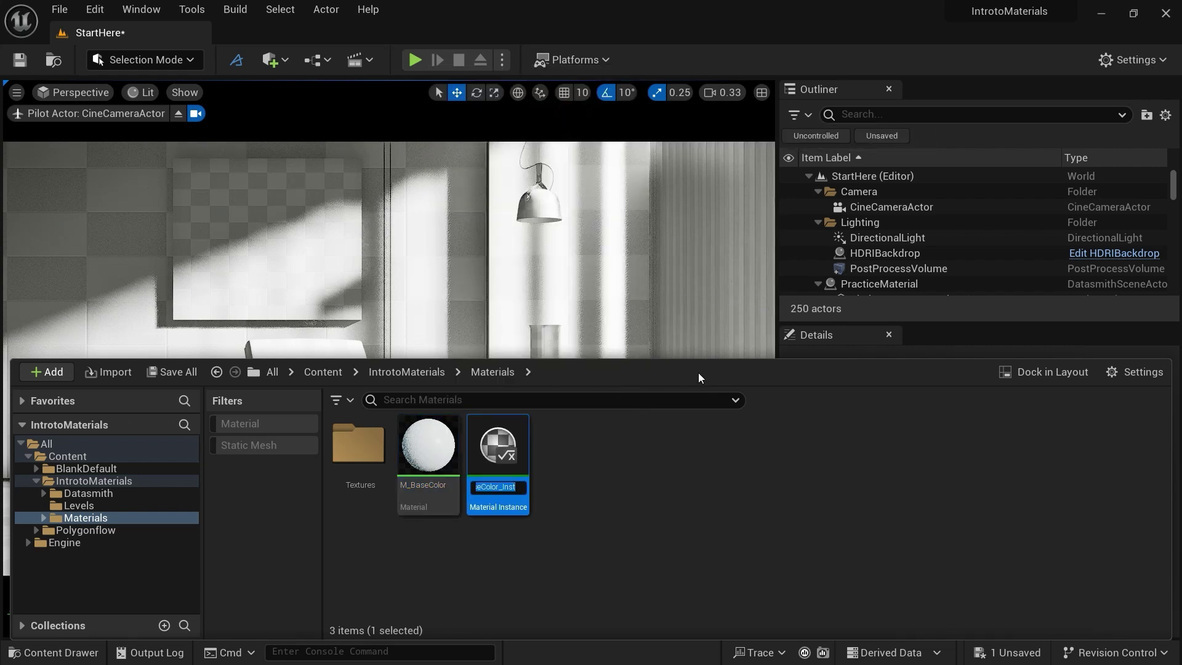
text(WallWhite)
key(Return)
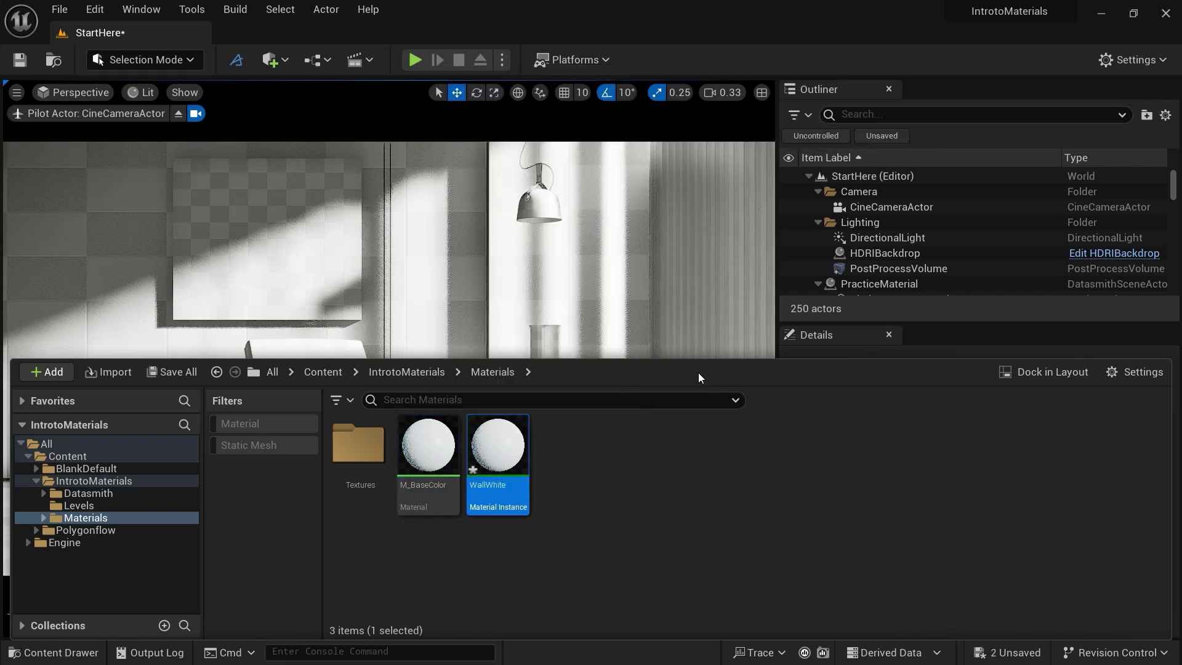
drag(527, 439, 439, 233)
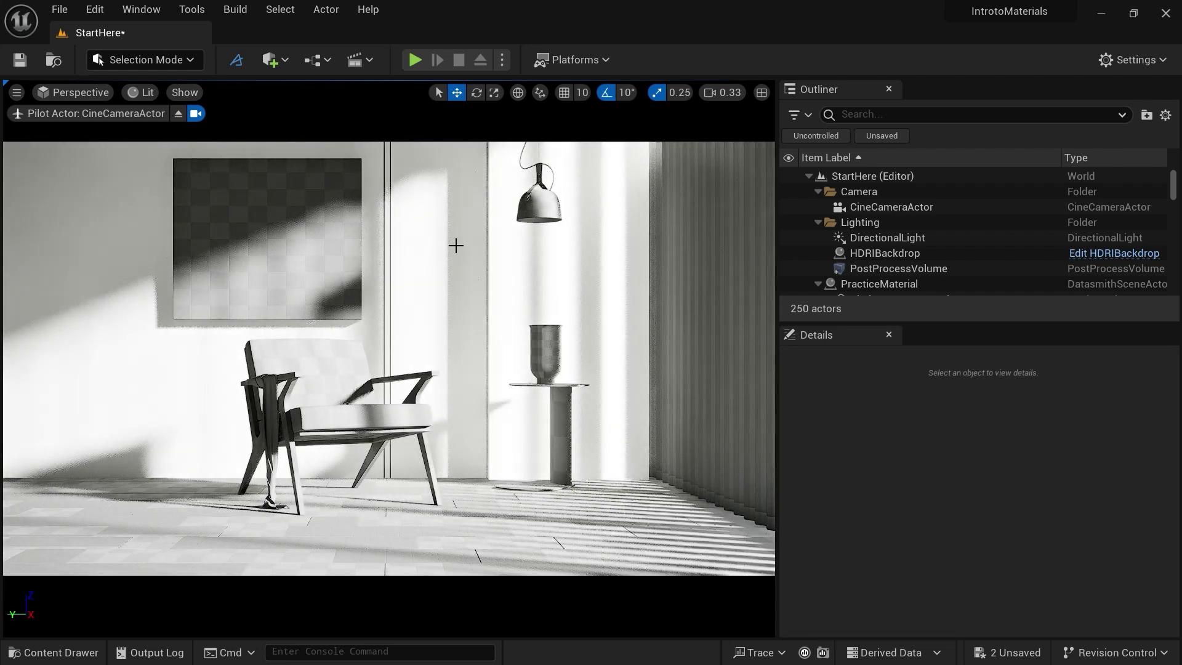
- Open the WallWhite instance beside the scene and enable its Metallic, Roughness, Specular and Base Color overrides
click(54, 653)
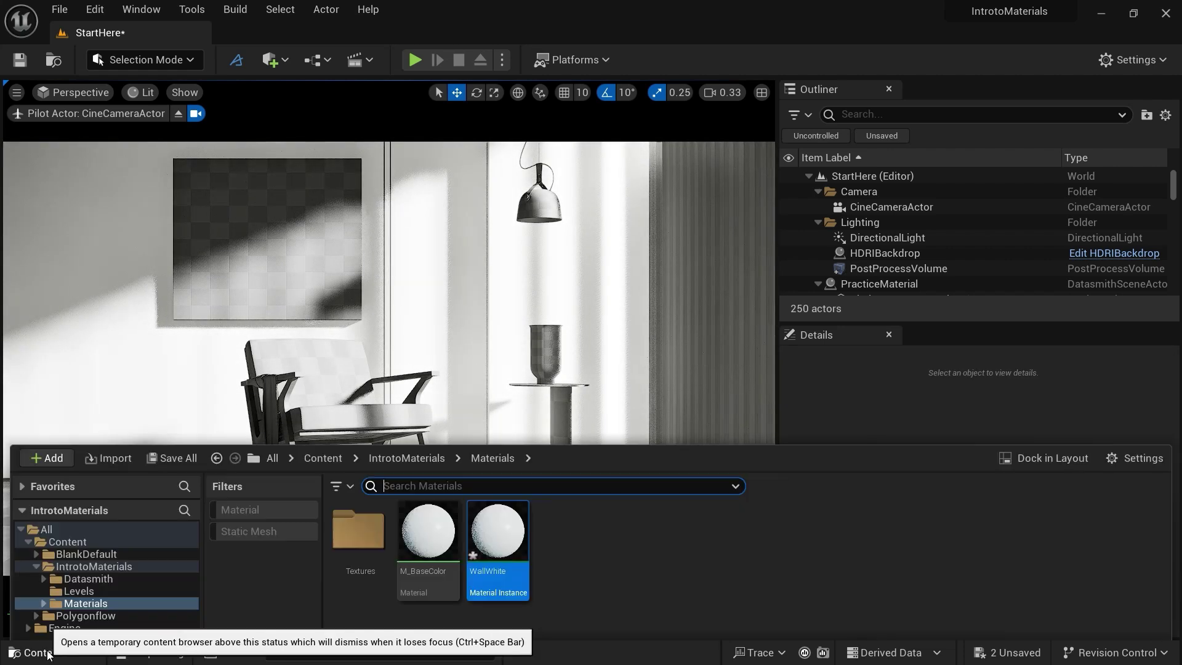
double_click(492, 441)
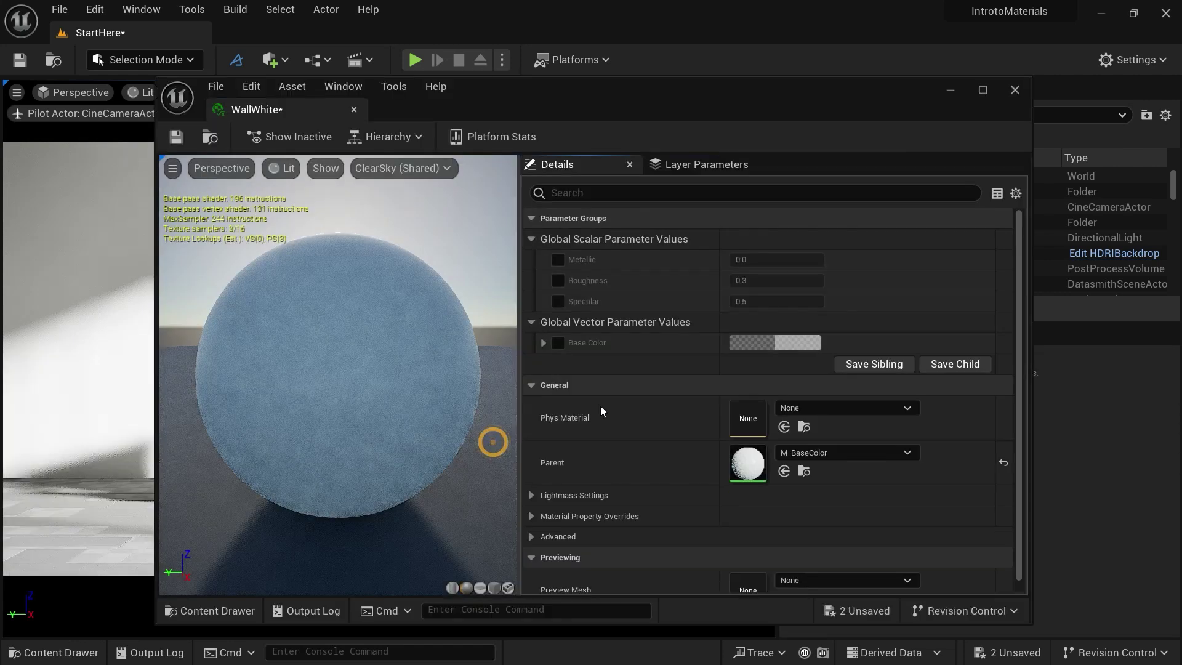
drag(519, 118, 715, 117)
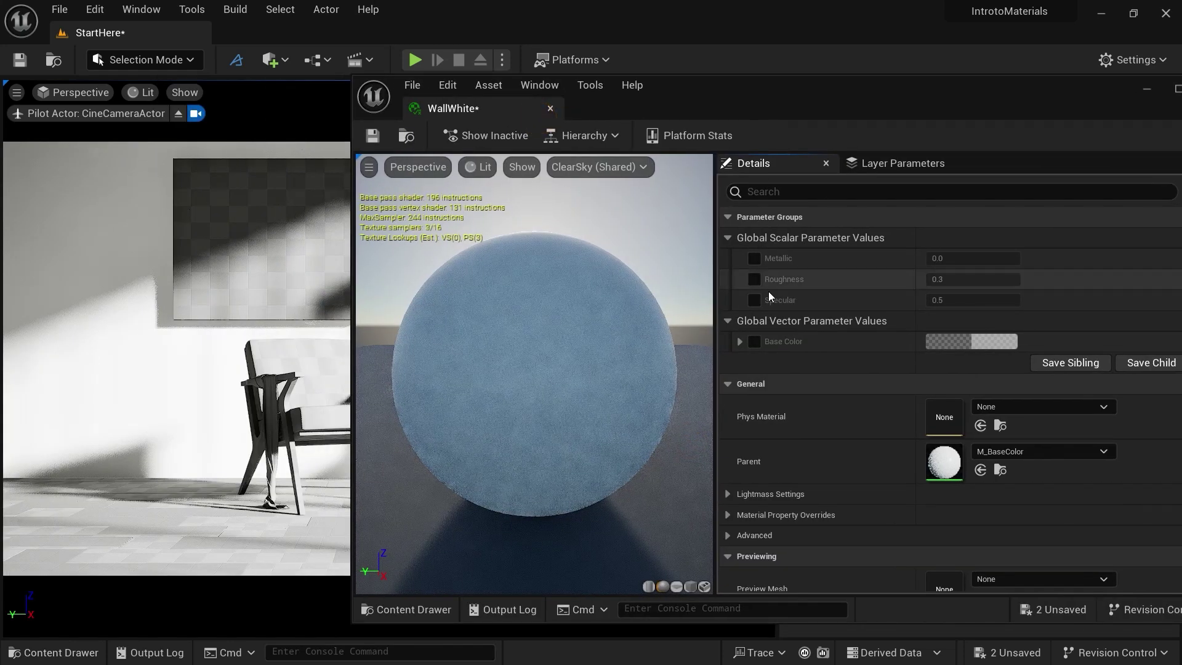
click(754, 258)
click(754, 280)
click(754, 300)
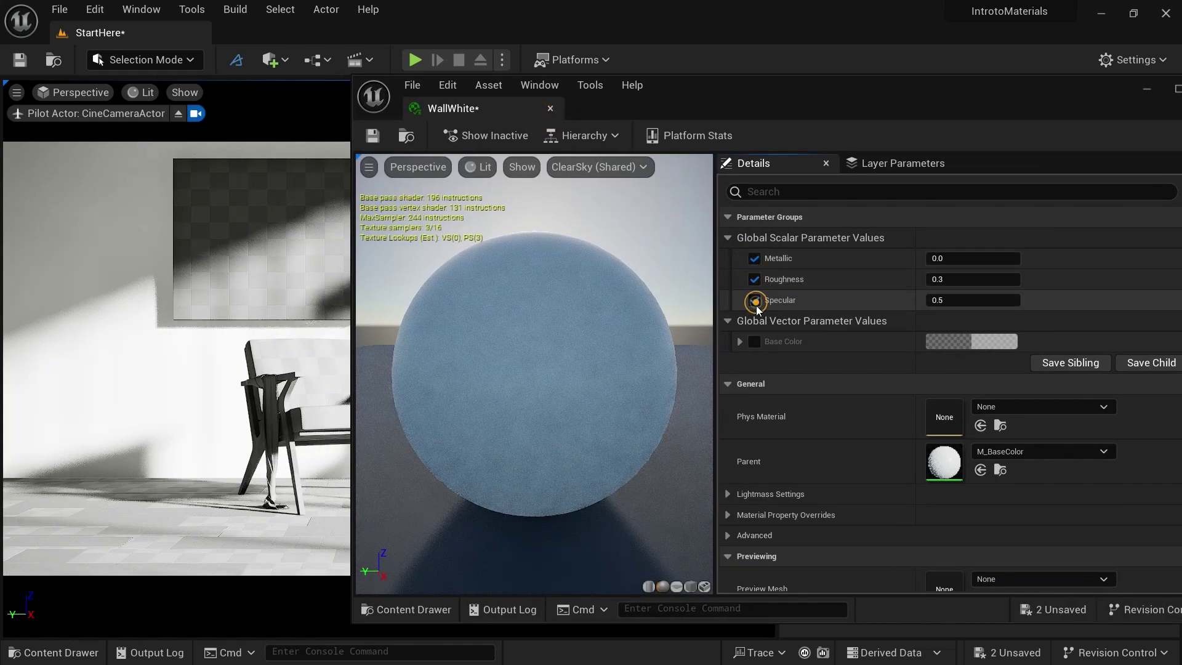
click(754, 342)
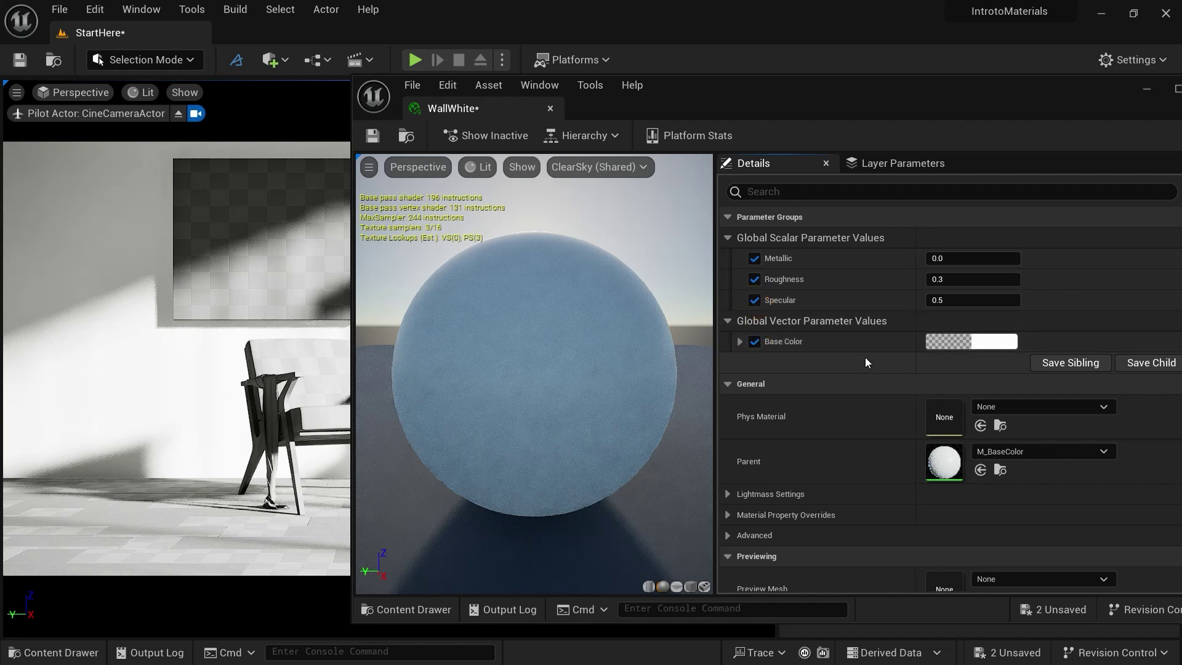
- View the graph of WallWhite's parent material M_BaseColor and return to the instance
double_click(945, 463)
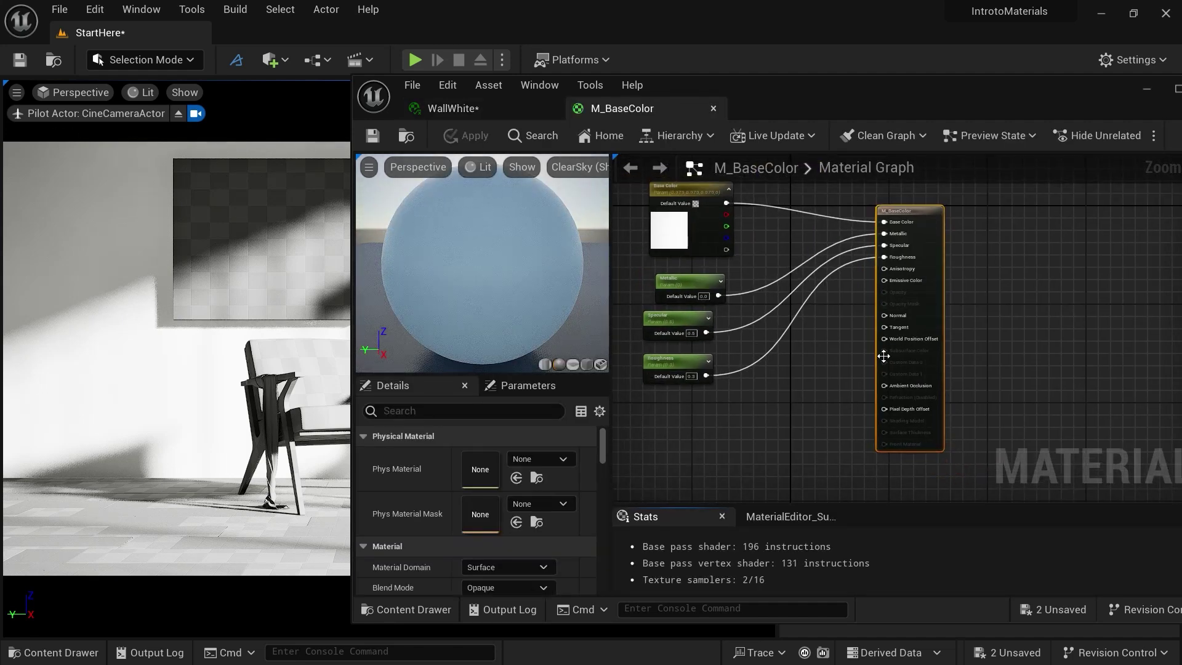
click(713, 109)
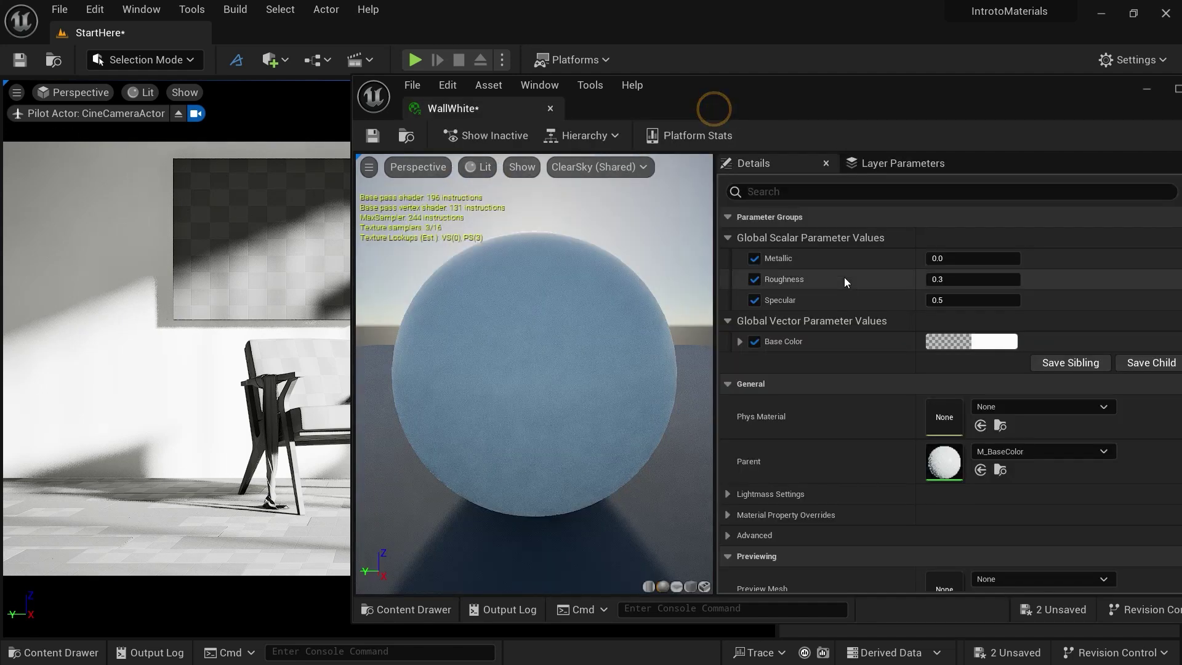
- Try different hues and saturations for WallWhite's Base Color and set it to a pale peach
click(985, 342)
drag(756, 425, 783, 412)
drag(838, 344, 836, 326)
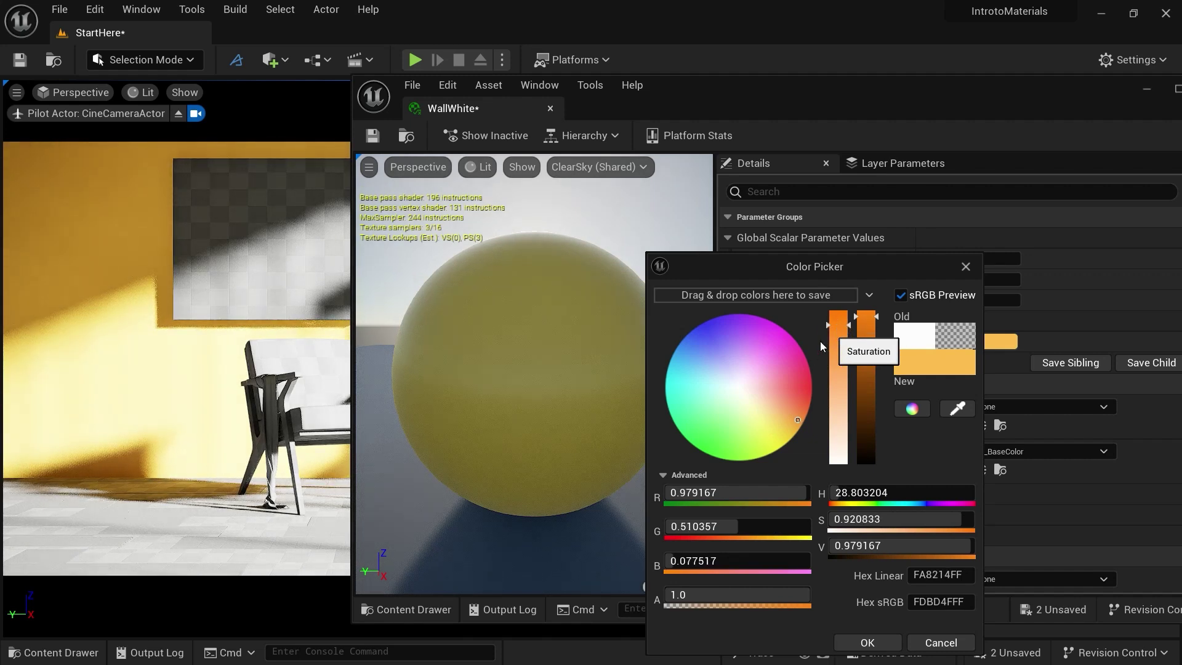
key(Escape)
- Set WallWhite's Roughness to 0.62, then save and close the instance
drag(973, 279, 1009, 279)
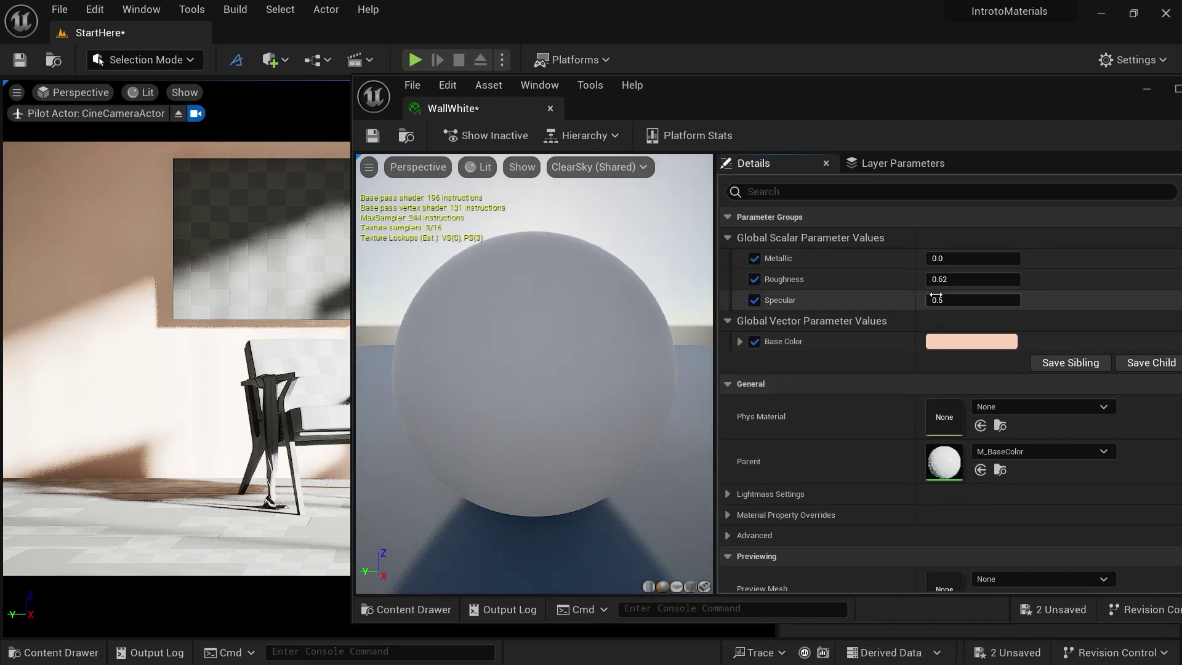
click(373, 136)
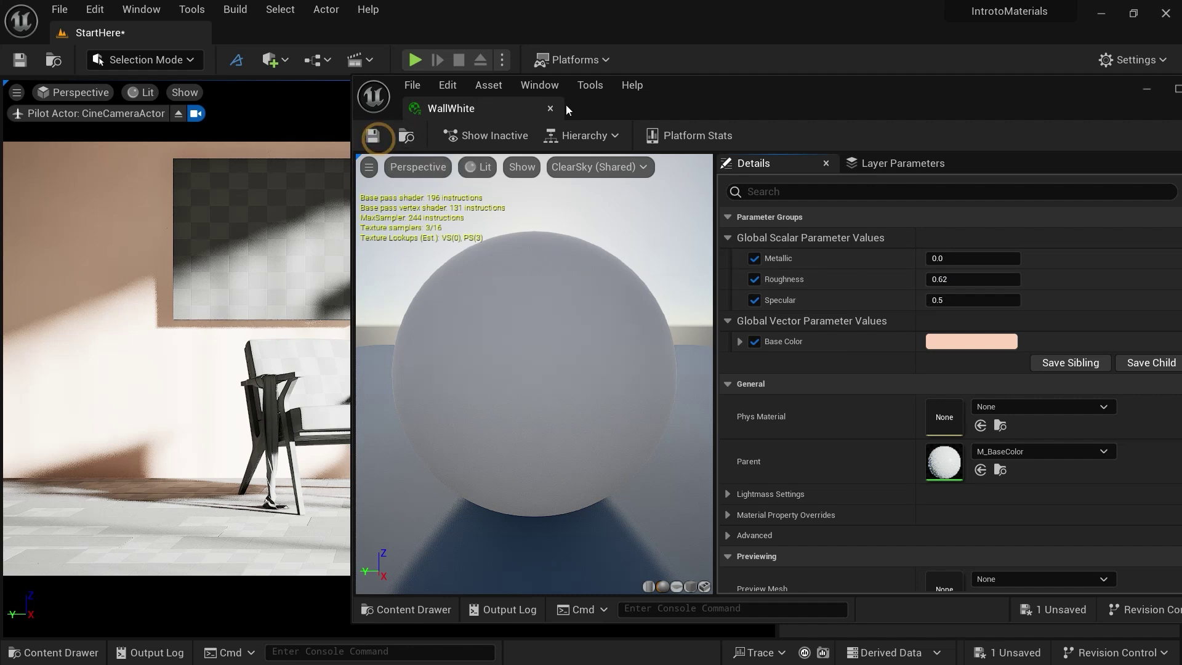
click(550, 109)
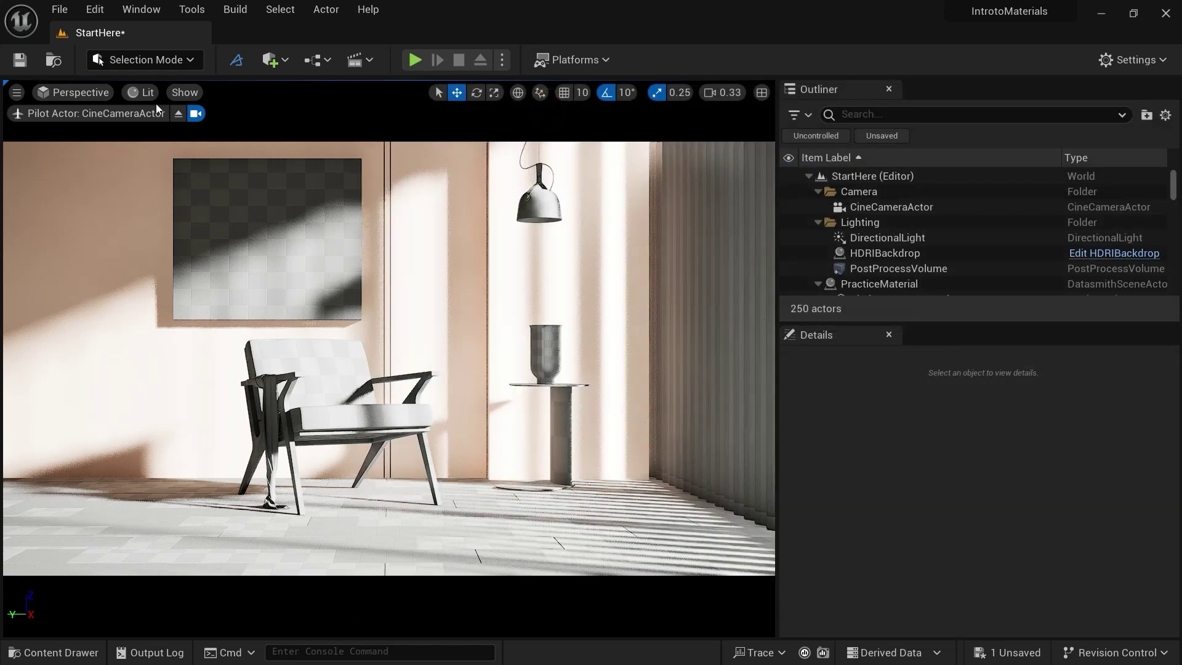
- Stop piloting the CineCameraActor and frame the side table next to the curtain in the perspective view
click(181, 112)
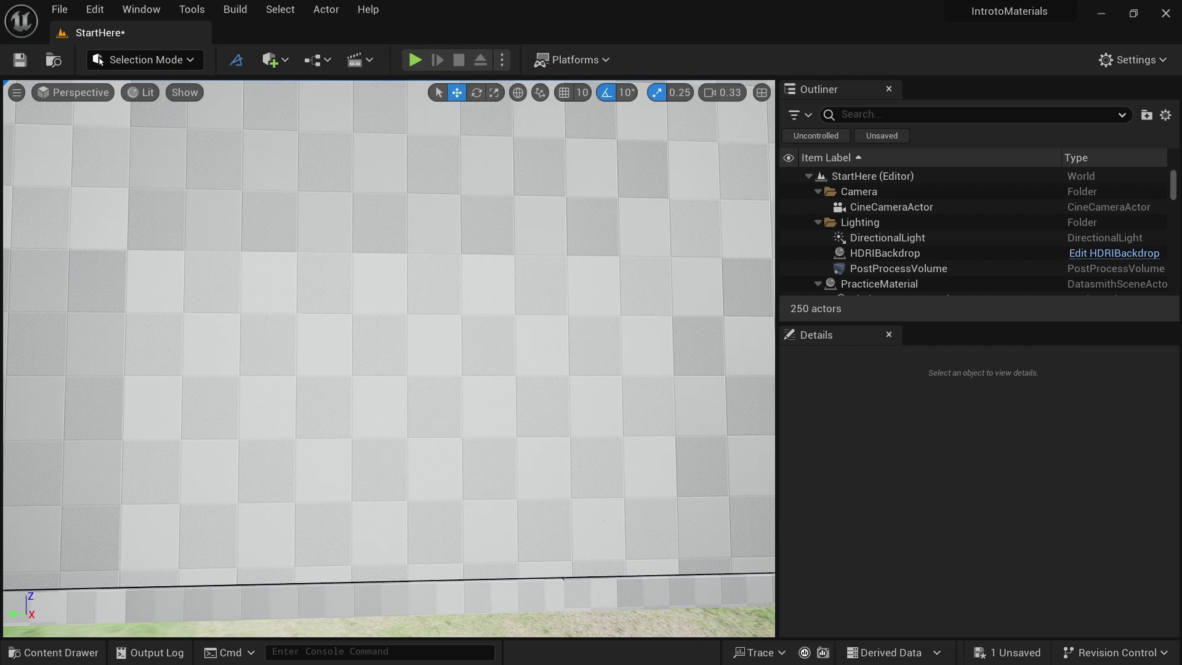
scroll(389, 358, up, 10)
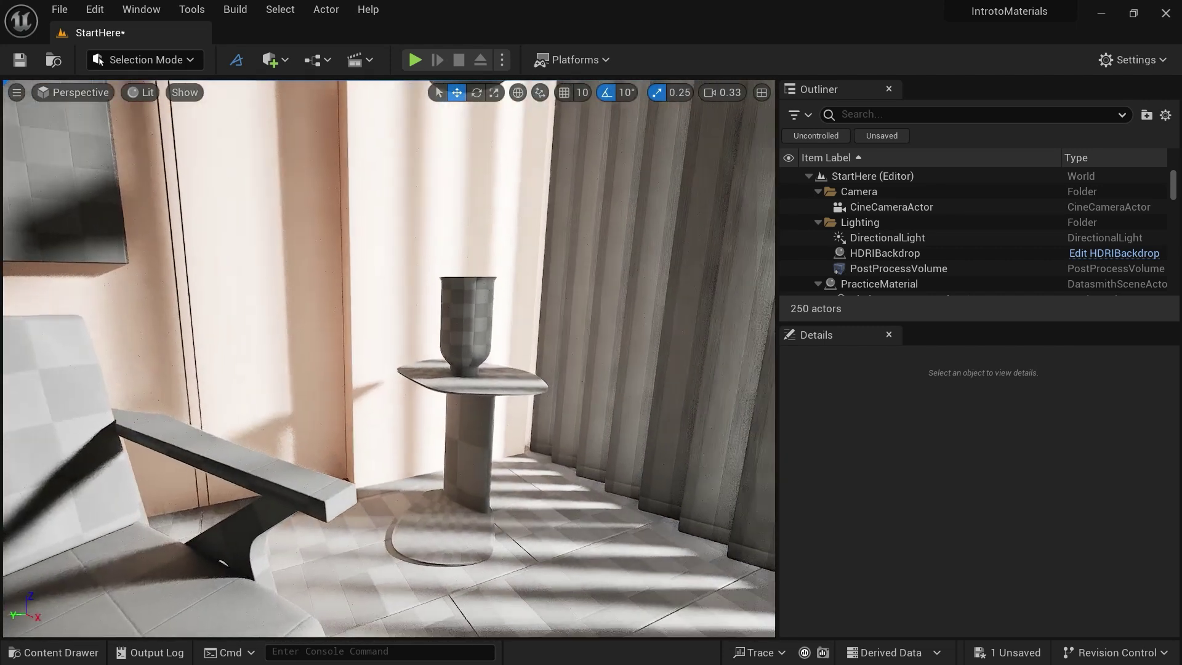
drag(382, 345, 368, 266)
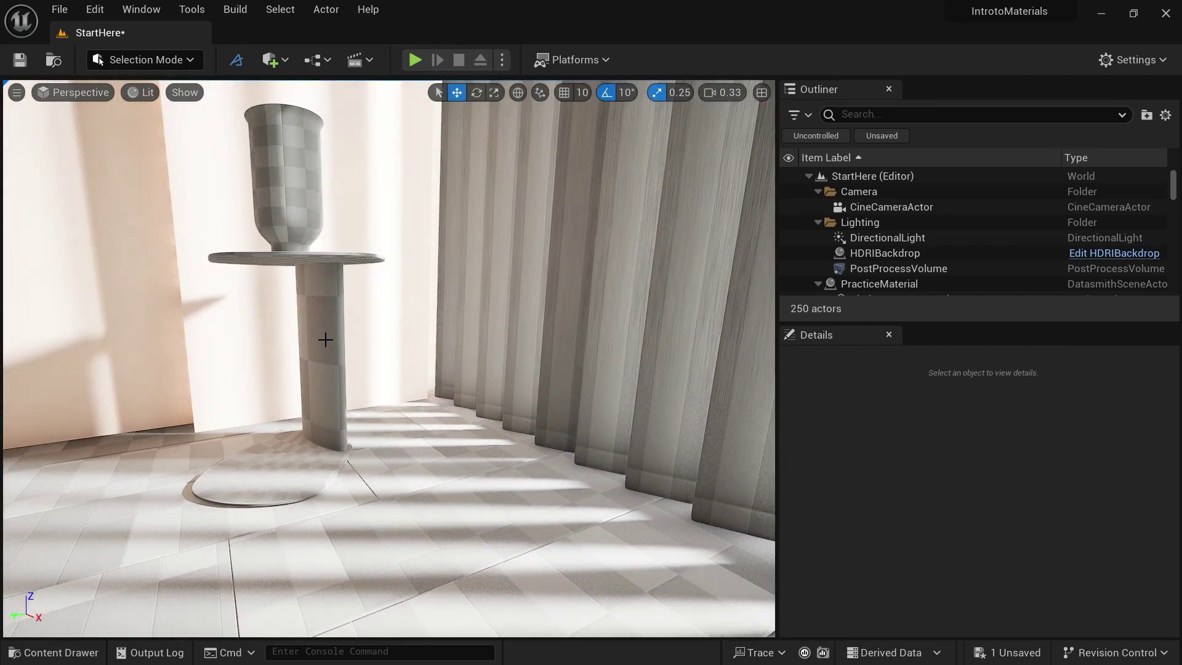
- Create another material instance of M_BaseColor and name it BlackPlastic
click(55, 653)
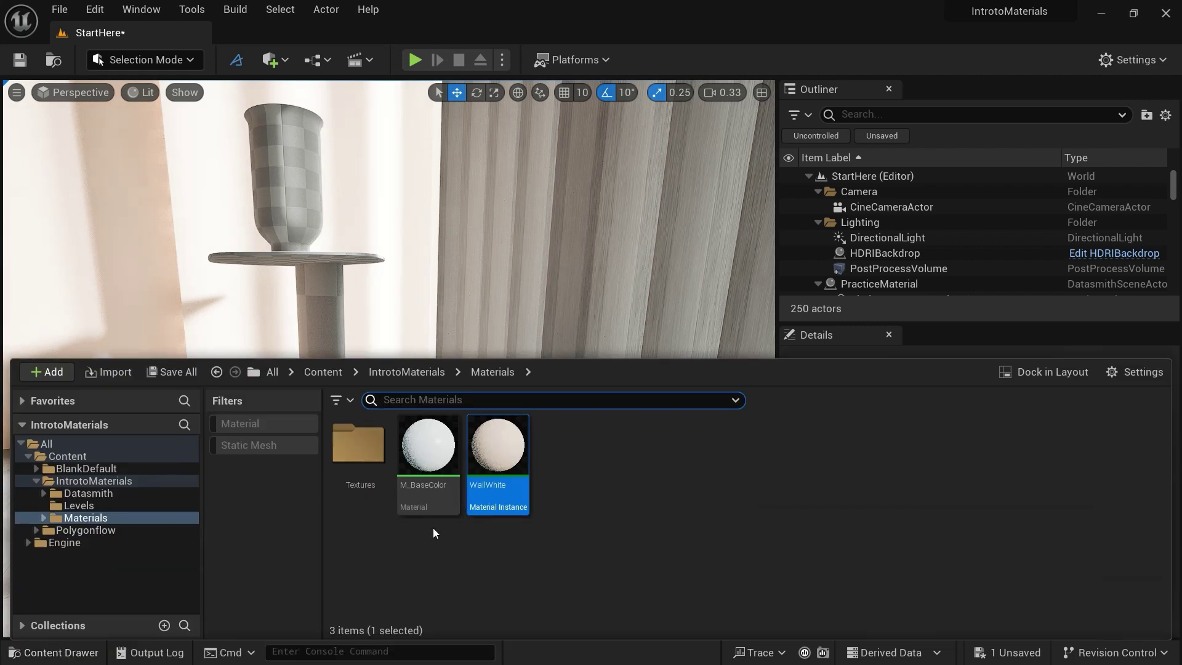
right_click(426, 469)
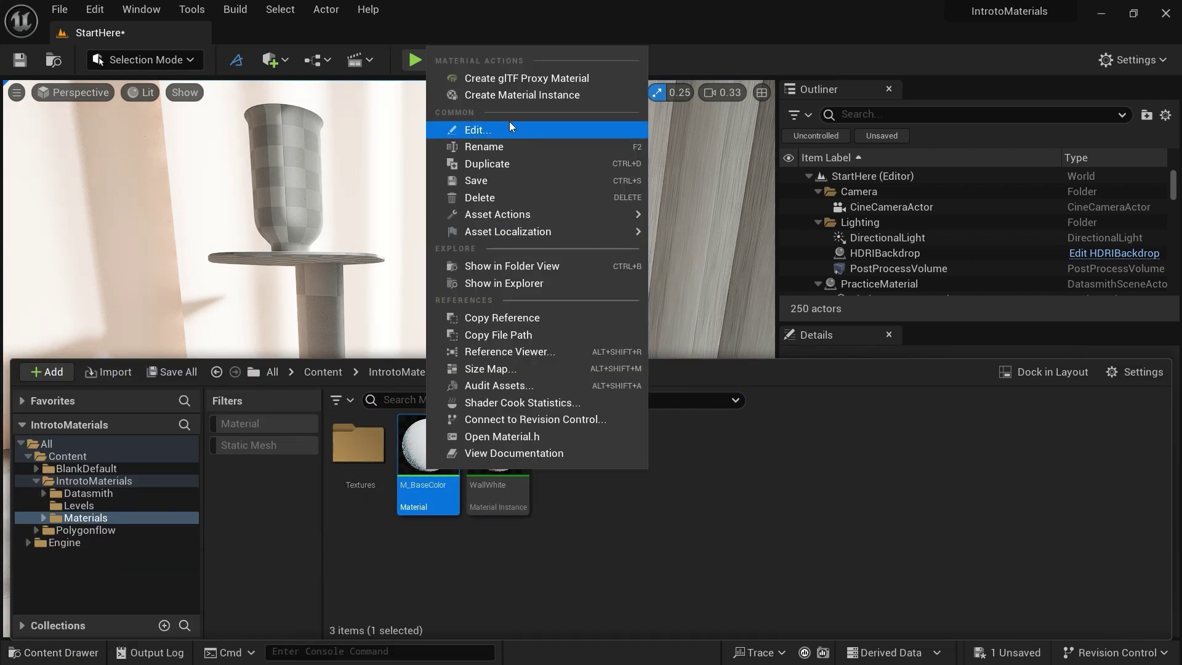
click(511, 97)
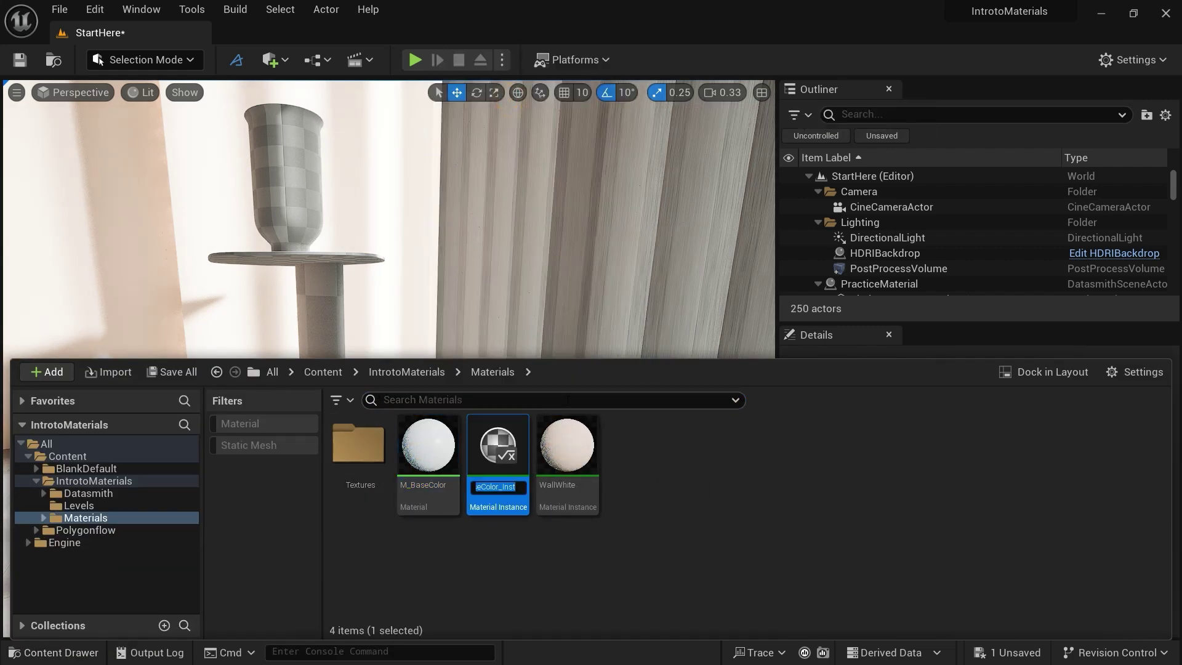
text(Bl)
text(ackPlastix)
key(Return)
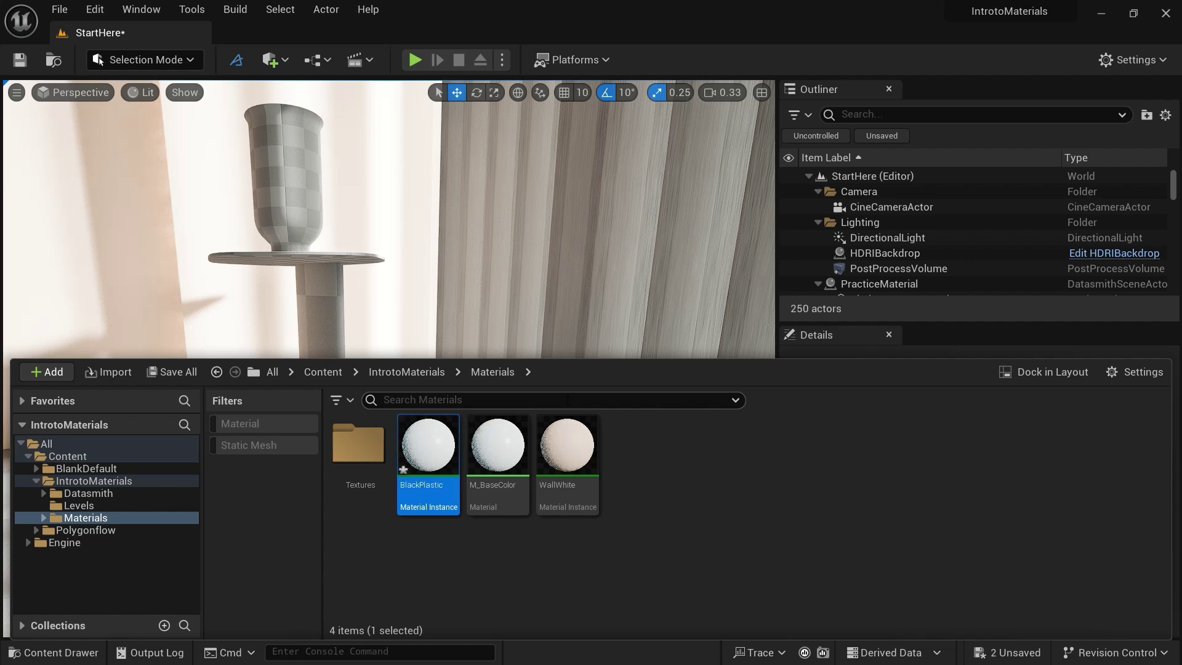
double_click(458, 422)
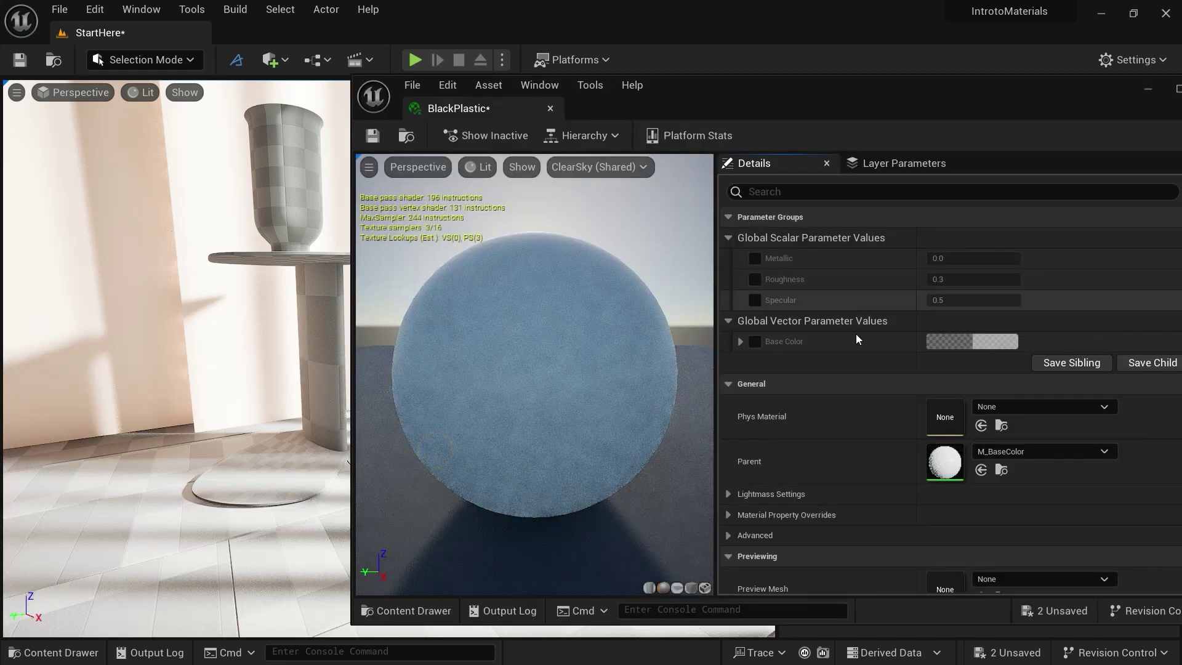
click(55, 653)
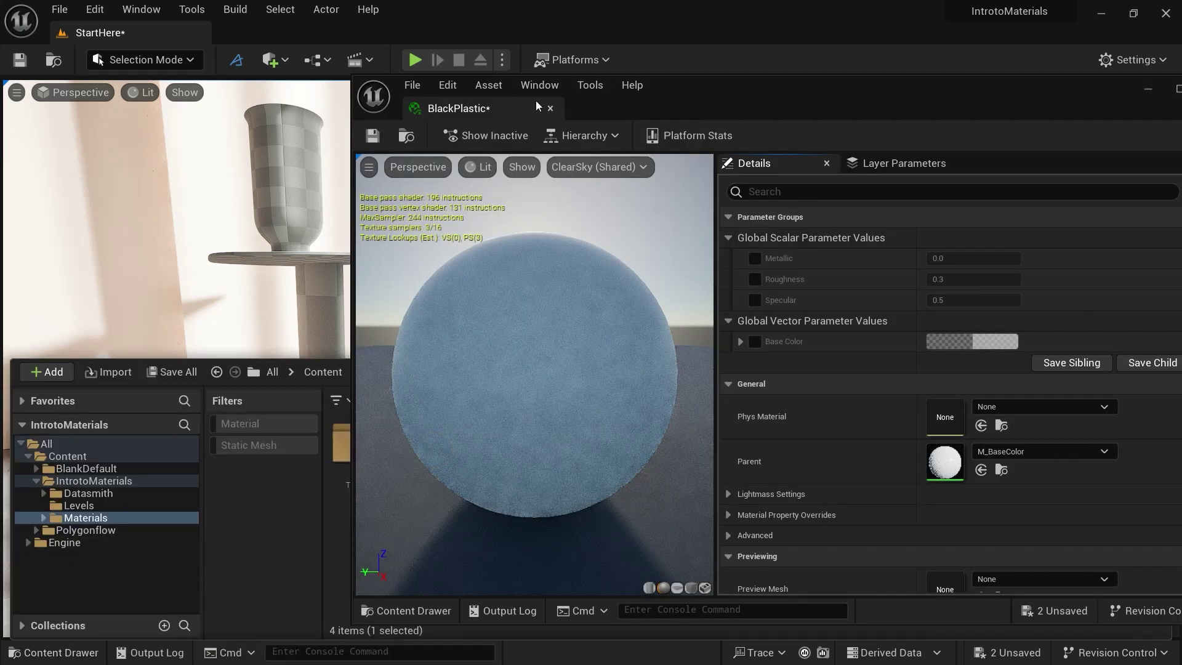
click(551, 109)
- Apply the BlackPlastic instance to the side table's column and to the mesh forming its top and base
click(60, 652)
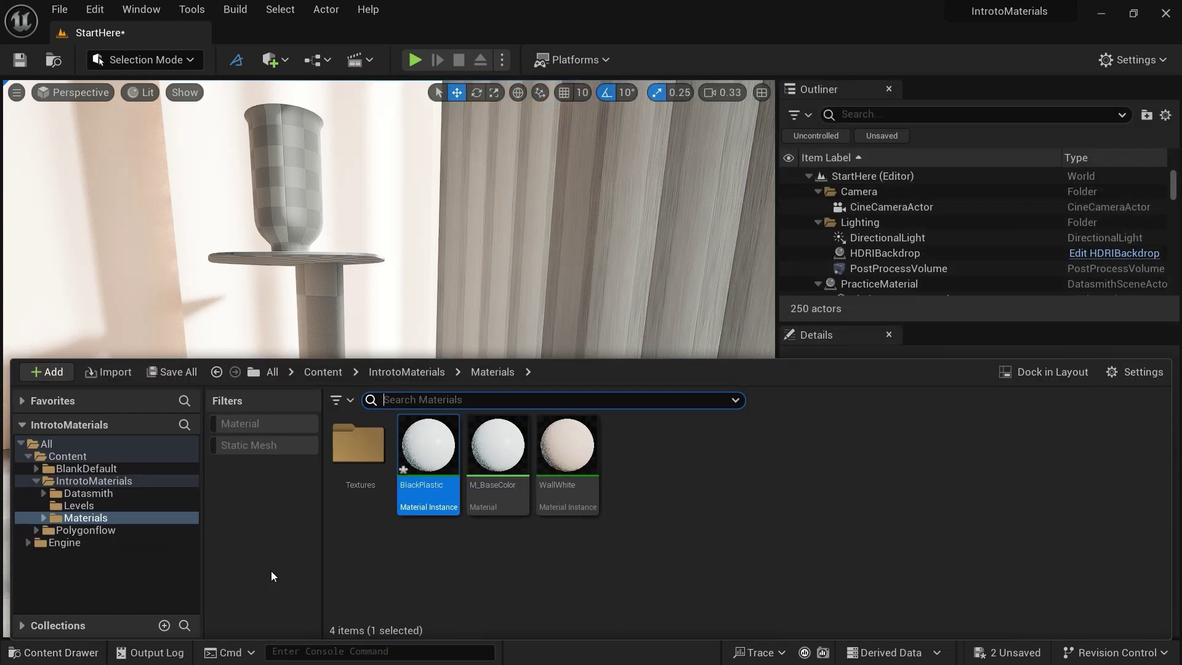
drag(428, 444, 199, 481)
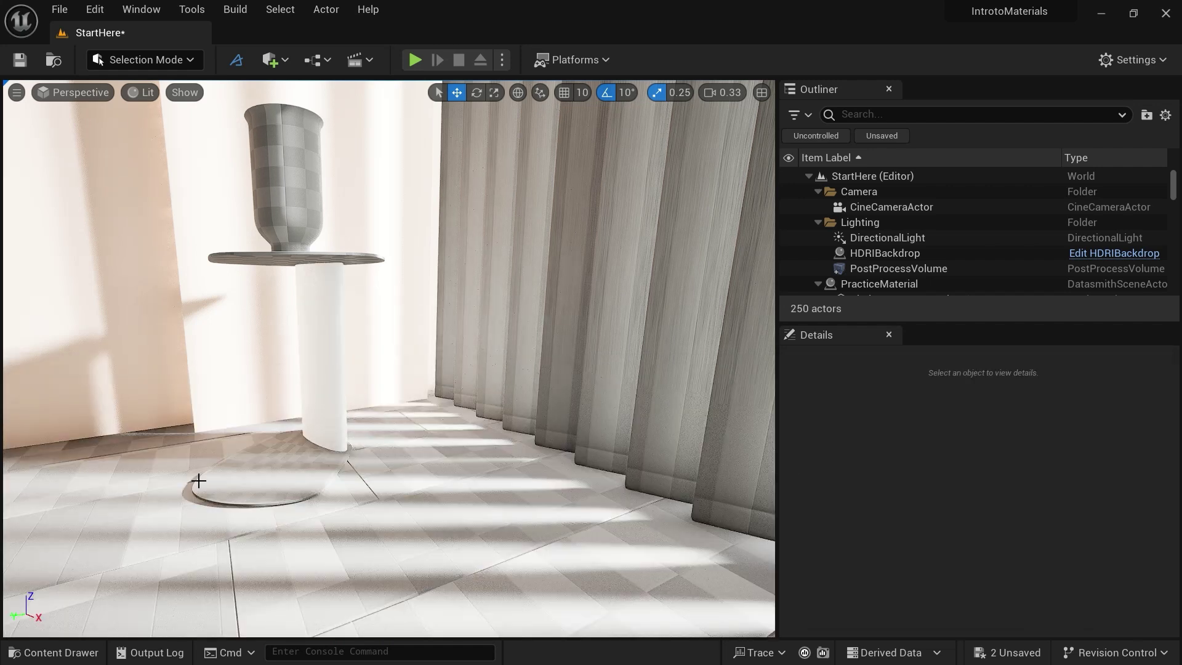
click(261, 469)
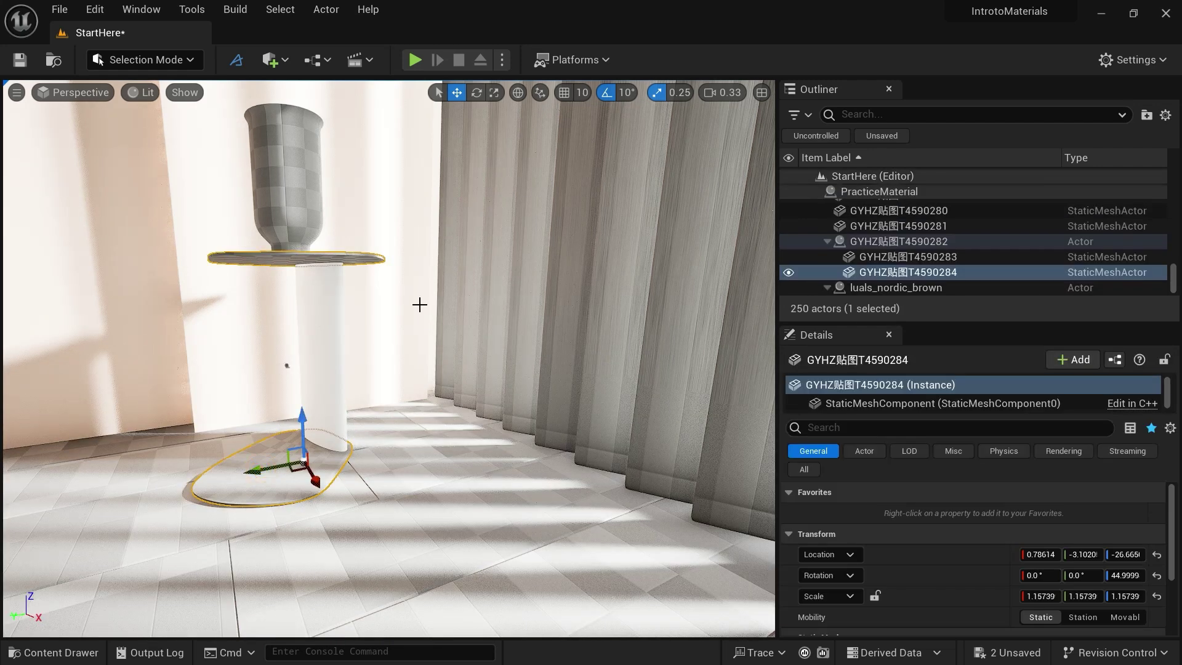
scroll(955, 563, down, 3)
scroll(955, 562, down, 2)
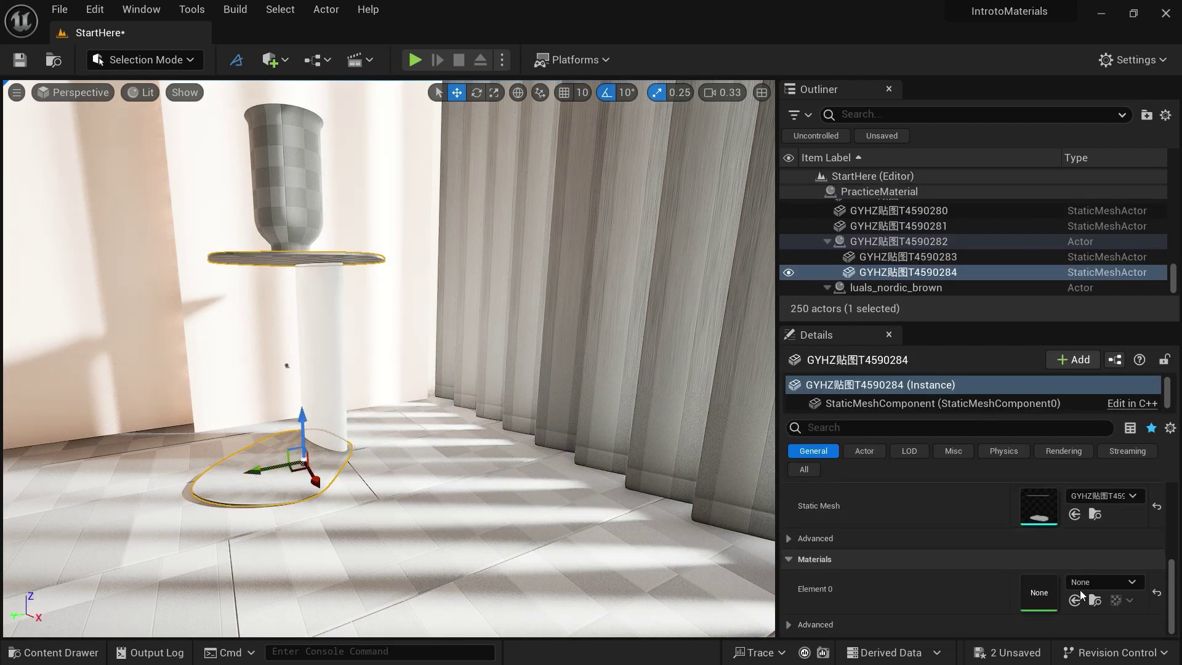
click(54, 647)
- Open BlackPlastic for editing beside a view of the tabletop and vase, and enable only its Roughness scalar override
double_click(423, 465)
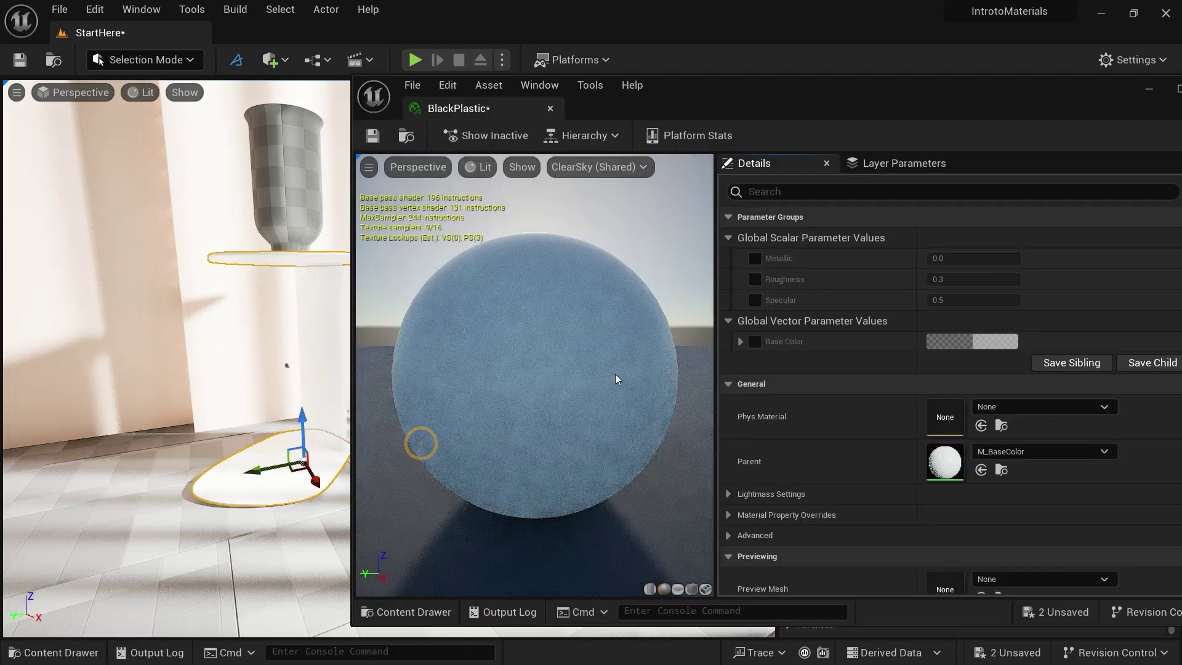
mouse_move(283, 352)
mouse_down()
mouse_move(283, 308)
mouse_move(284, 348)
mouse_up()
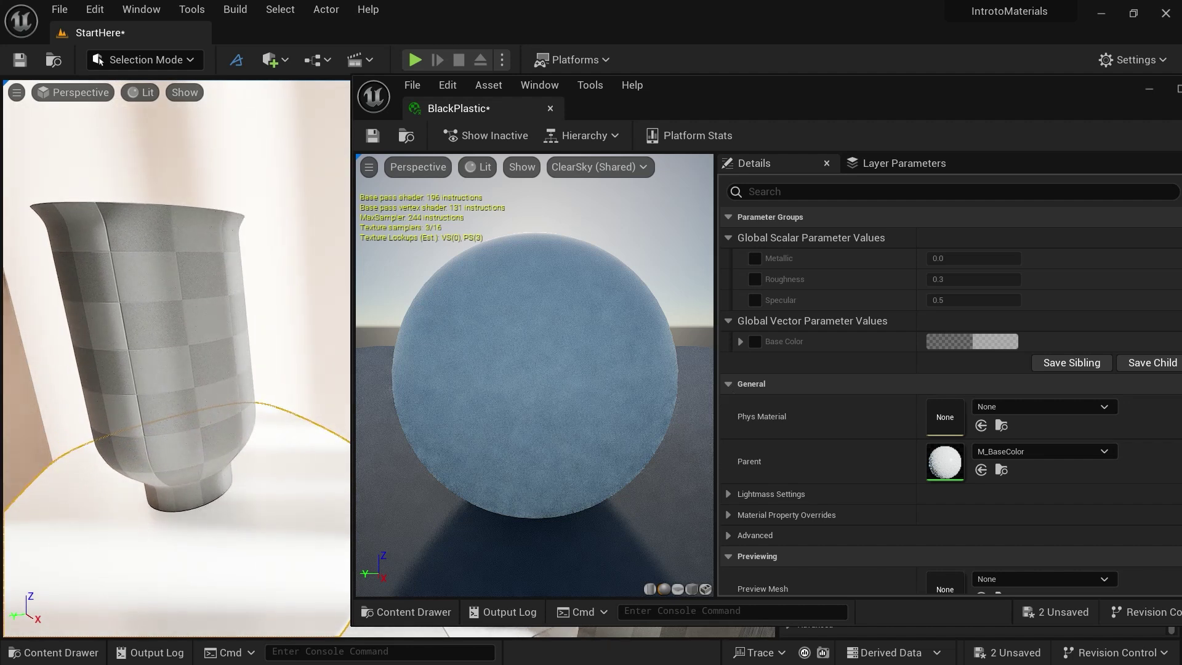
click(755, 258)
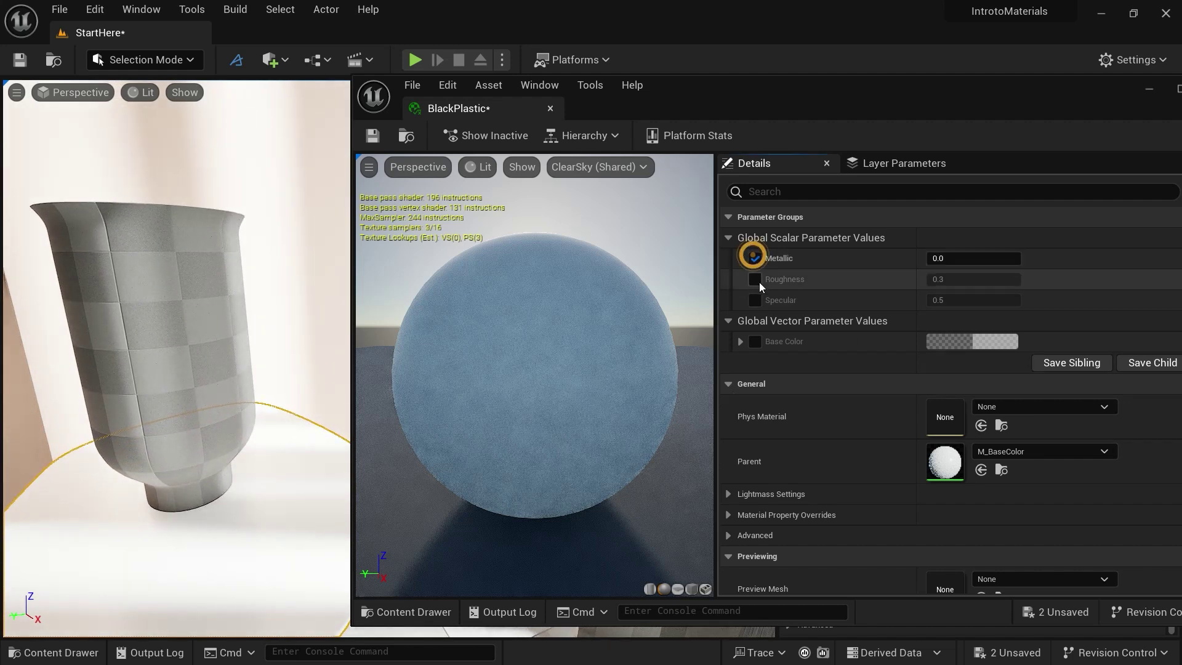
click(755, 259)
click(755, 280)
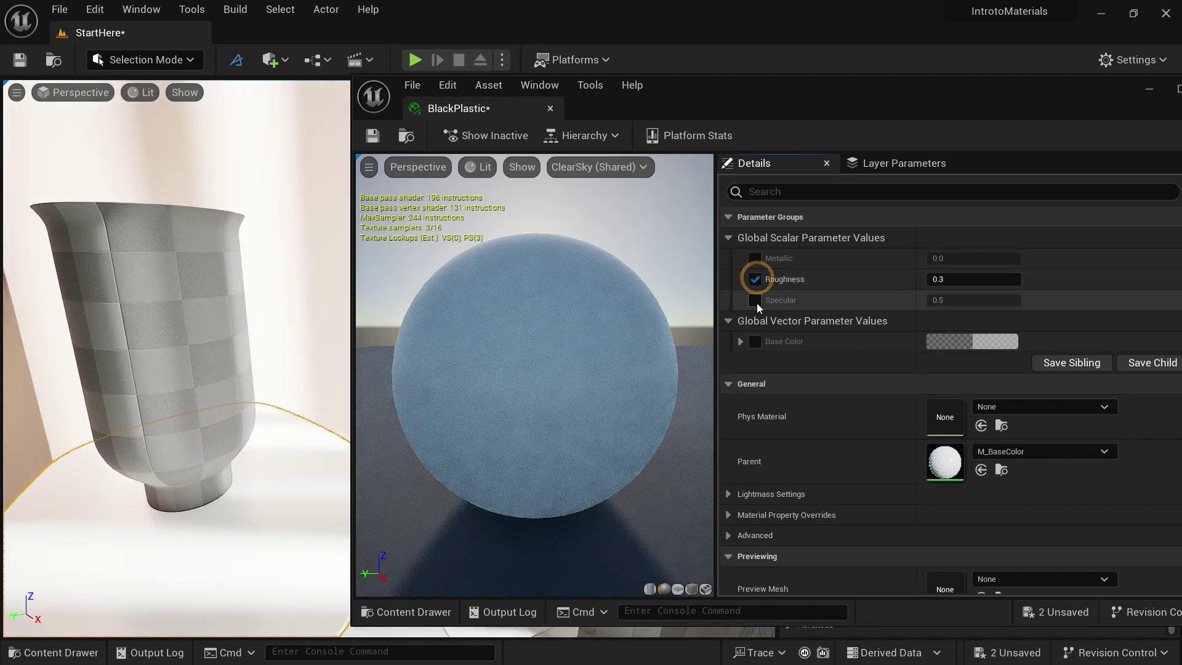
- Set BlackPlastic's Base Color to a near-black grey with value 0.016667 and adjust its Roughness
click(756, 342)
click(940, 341)
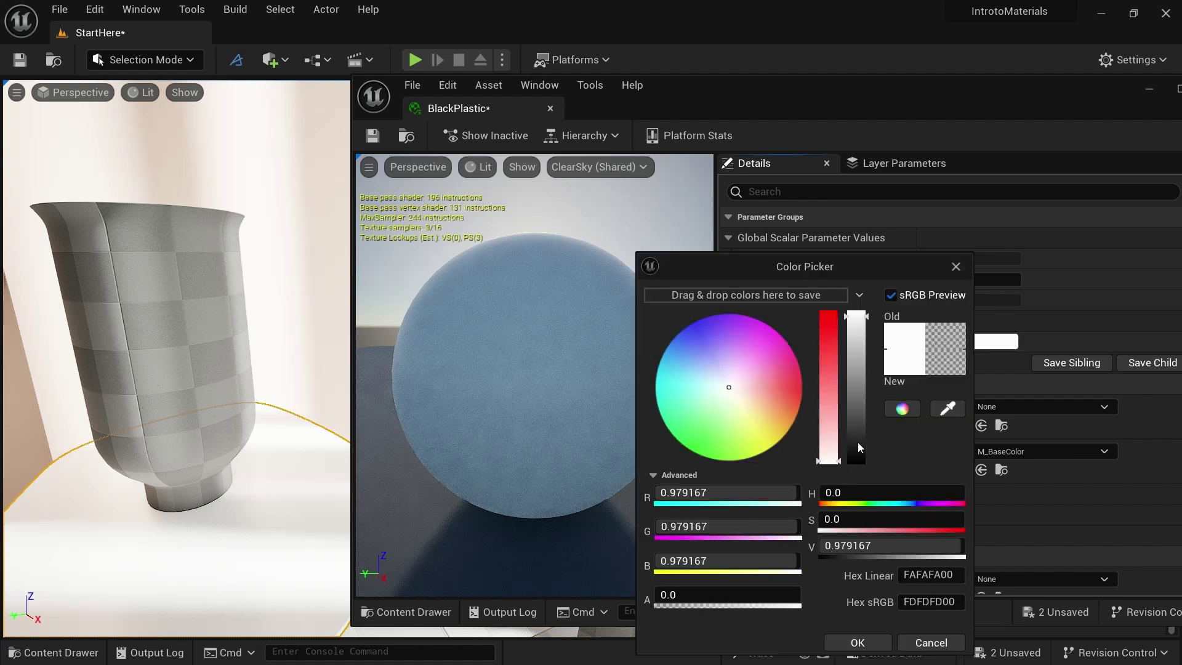
mouse_move(857, 452)
mouse_down()
mouse_move(857, 438)
mouse_move(858, 455)
mouse_up()
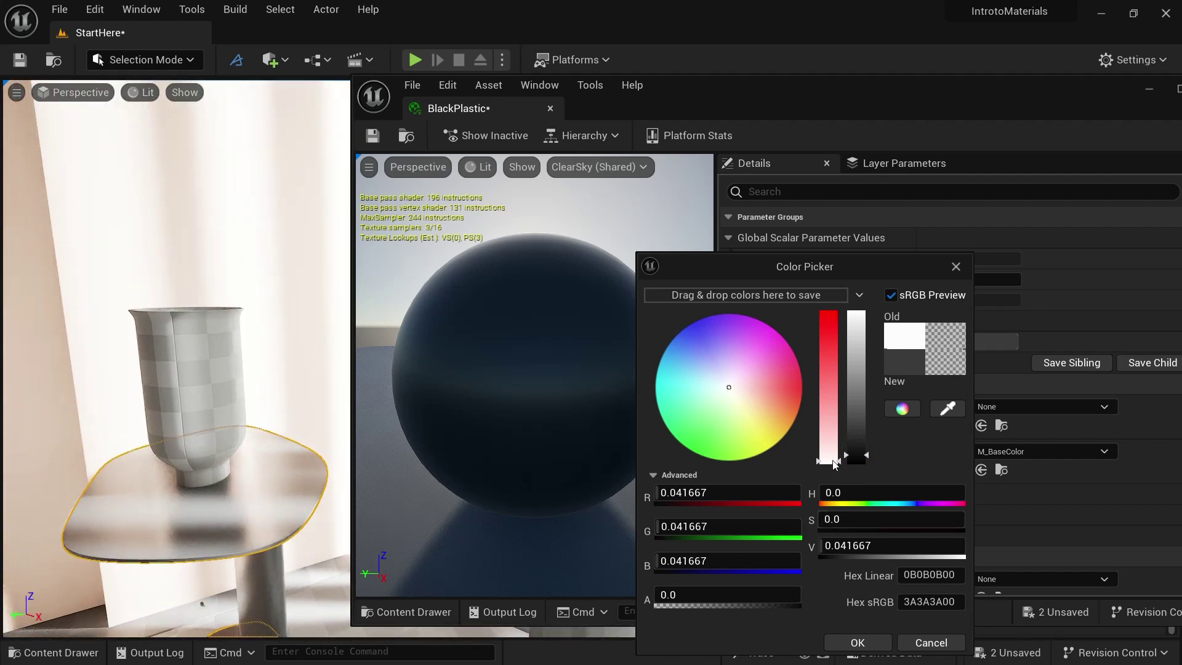
drag(858, 456, 858, 460)
click(858, 642)
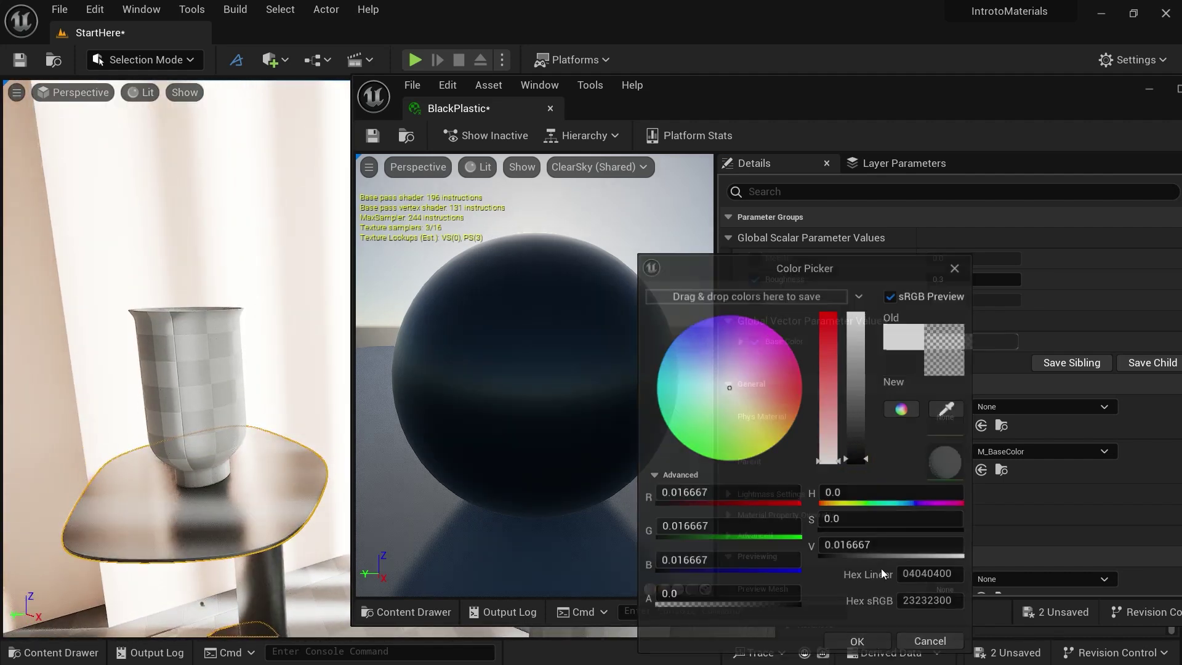
click(963, 280)
drag(964, 280, 989, 280)
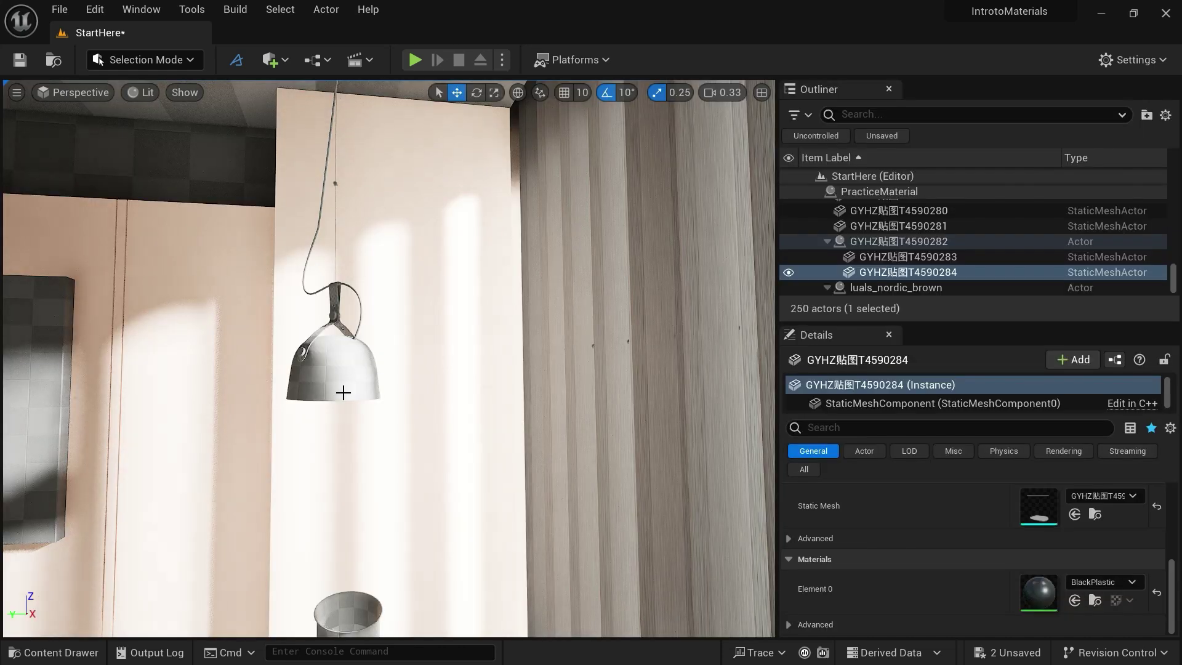
- Create a material instance of M_BaseColor named PaintRed and apply it to the pendant lamp's shade
click(333, 377)
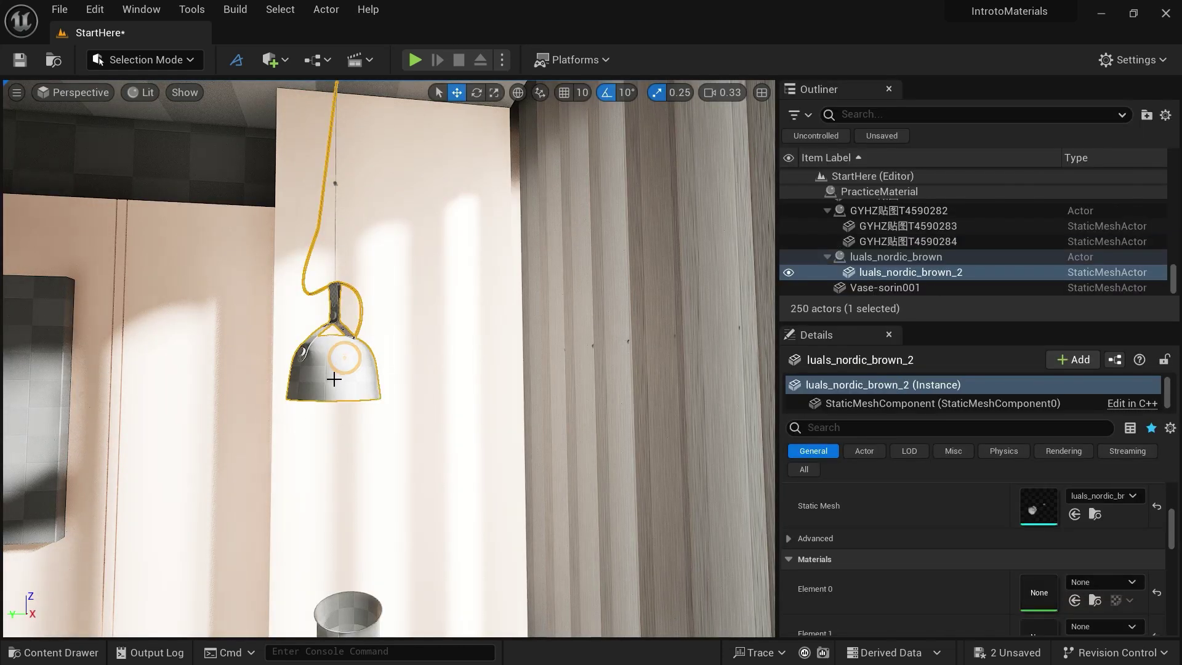
click(55, 652)
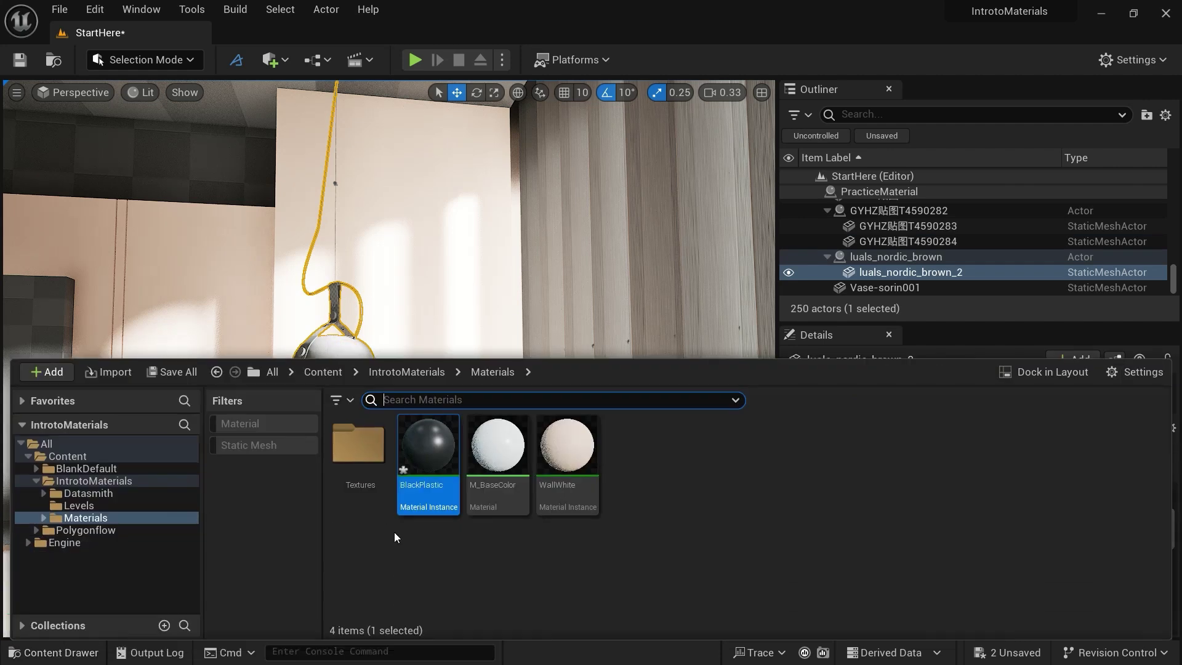
click(497, 453)
right_click(499, 461)
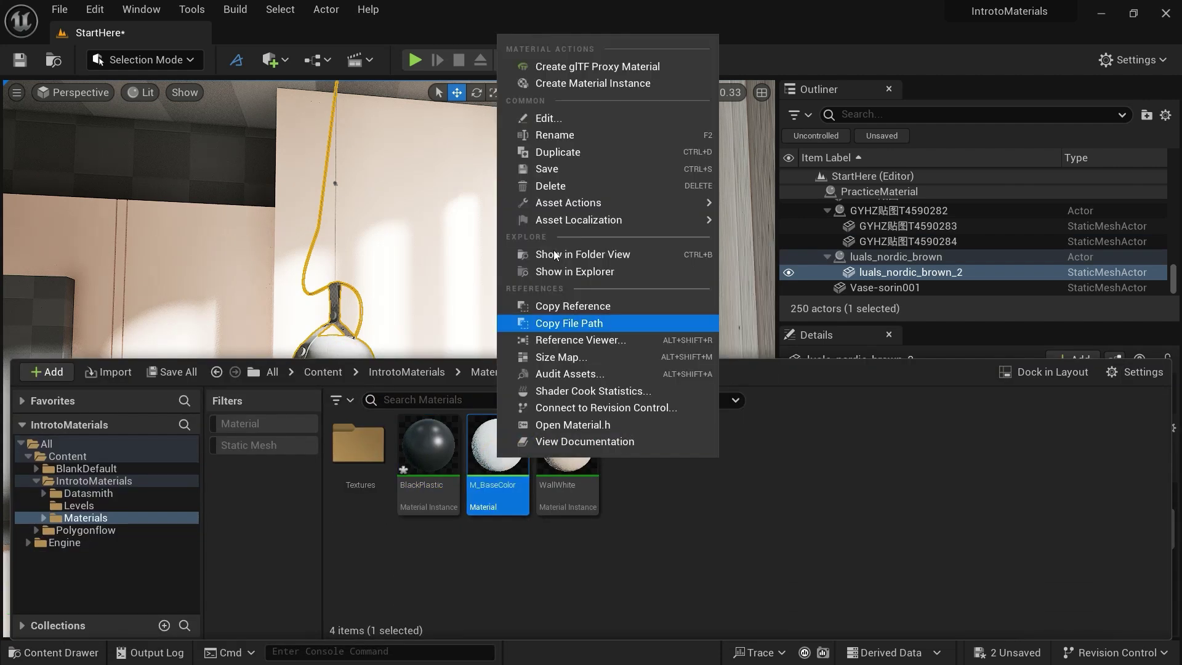
click(592, 83)
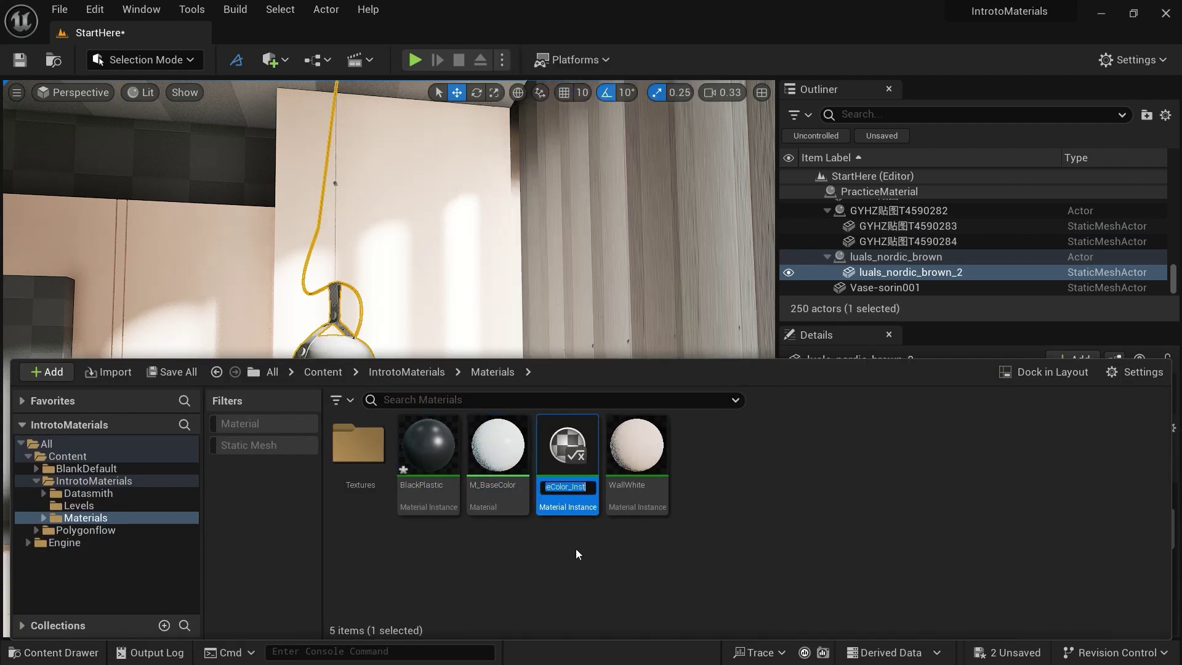
text(PaintRed)
key(Return)
mouse_move(567, 456)
mouse_down()
mouse_move(440, 356)
mouse_move(384, 414)
mouse_move(335, 382)
mouse_up()
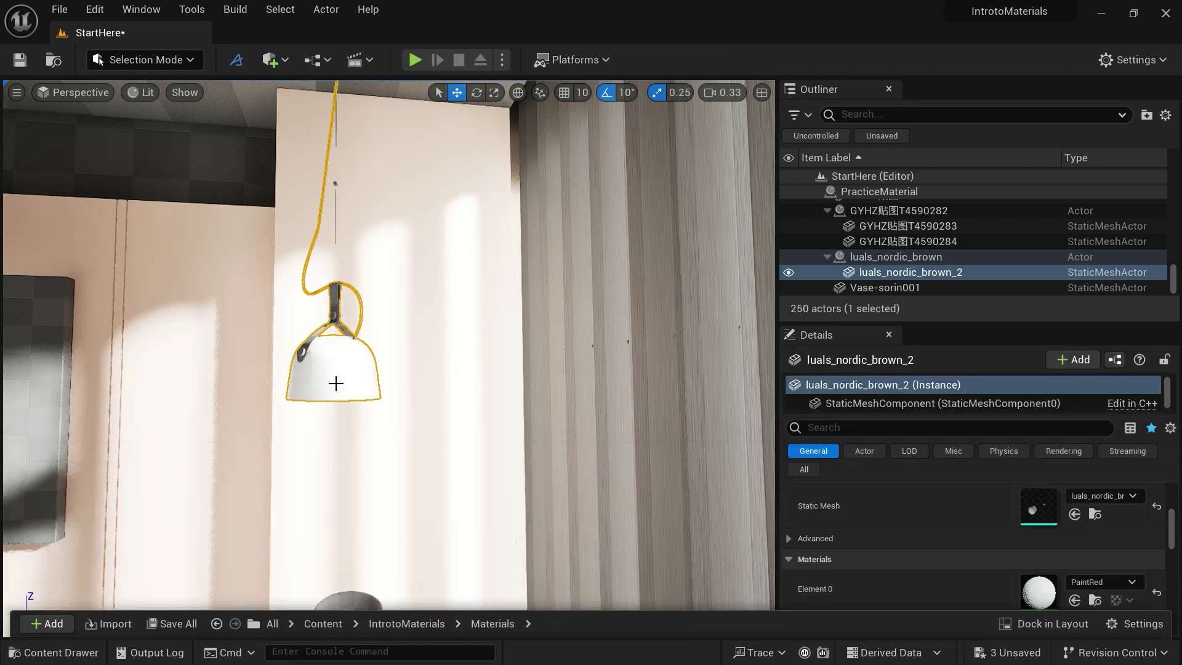
- Open PaintRed for editing, enable its Metallic override and set it to 1.0
click(55, 652)
double_click(562, 515)
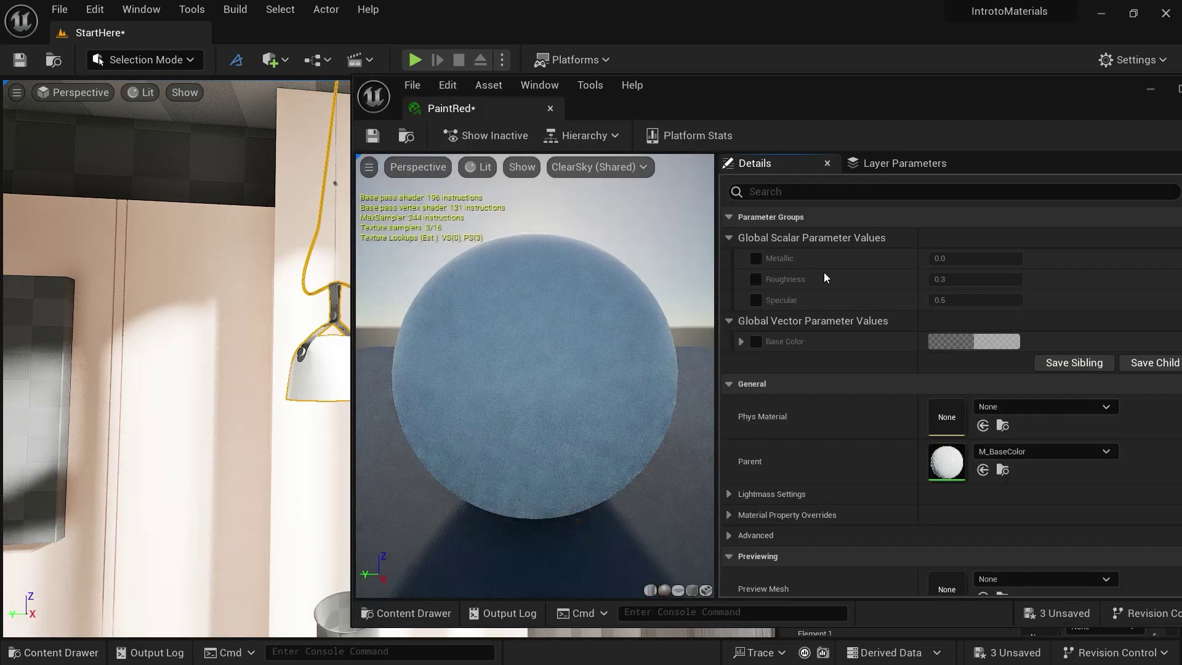
click(755, 258)
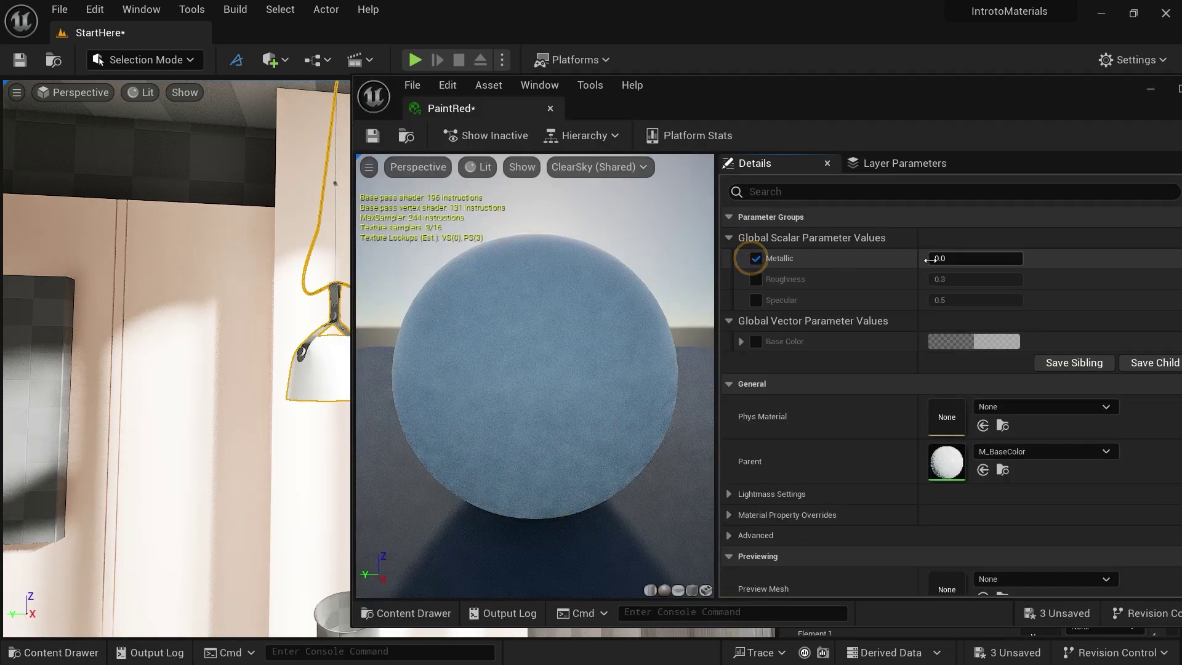
drag(947, 259, 921, 249)
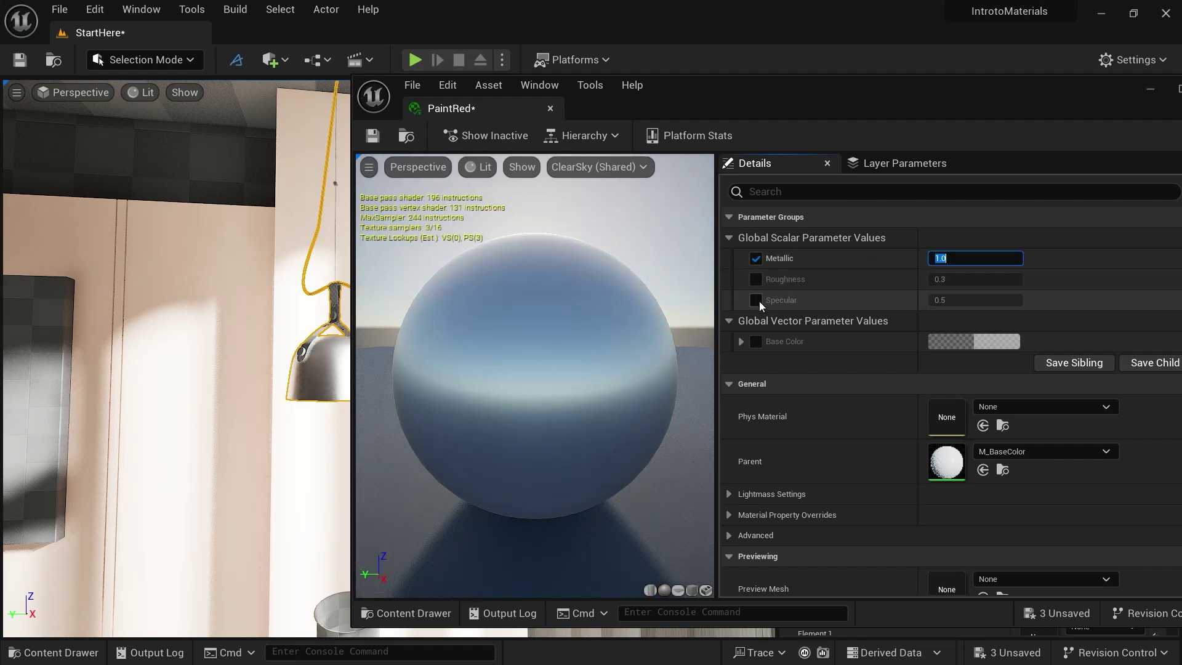
- Override PaintRed's Base Color with a copper orange of hue about 14.6, saturation 0.8125 and value 0.979167
click(756, 341)
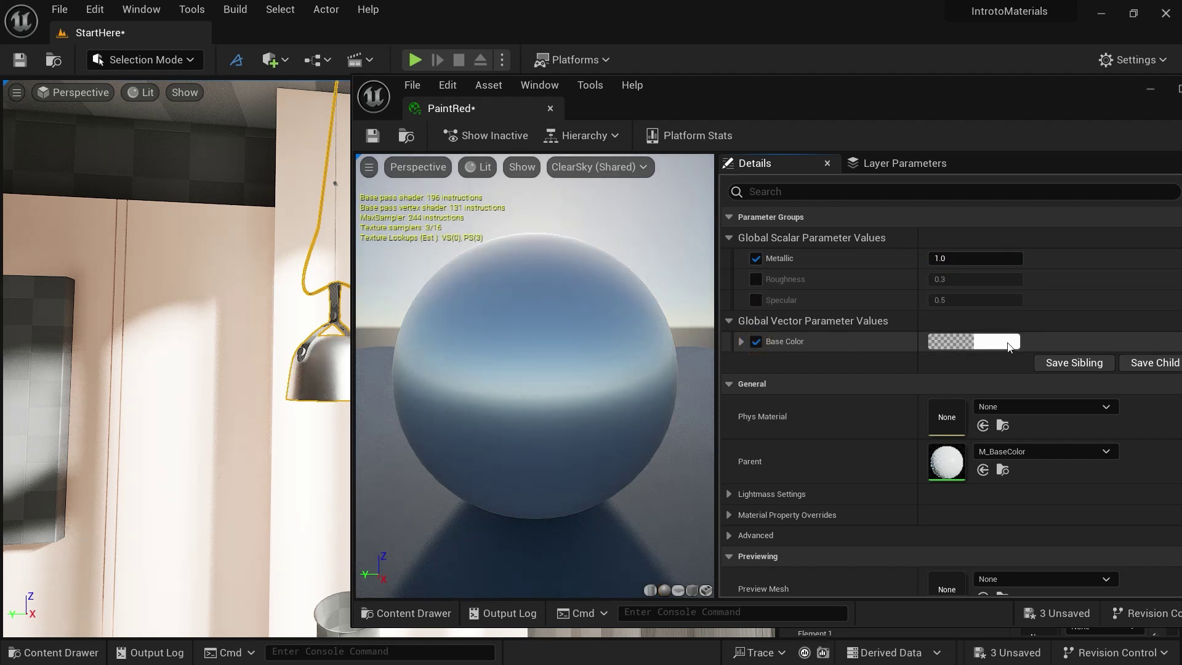
click(1010, 342)
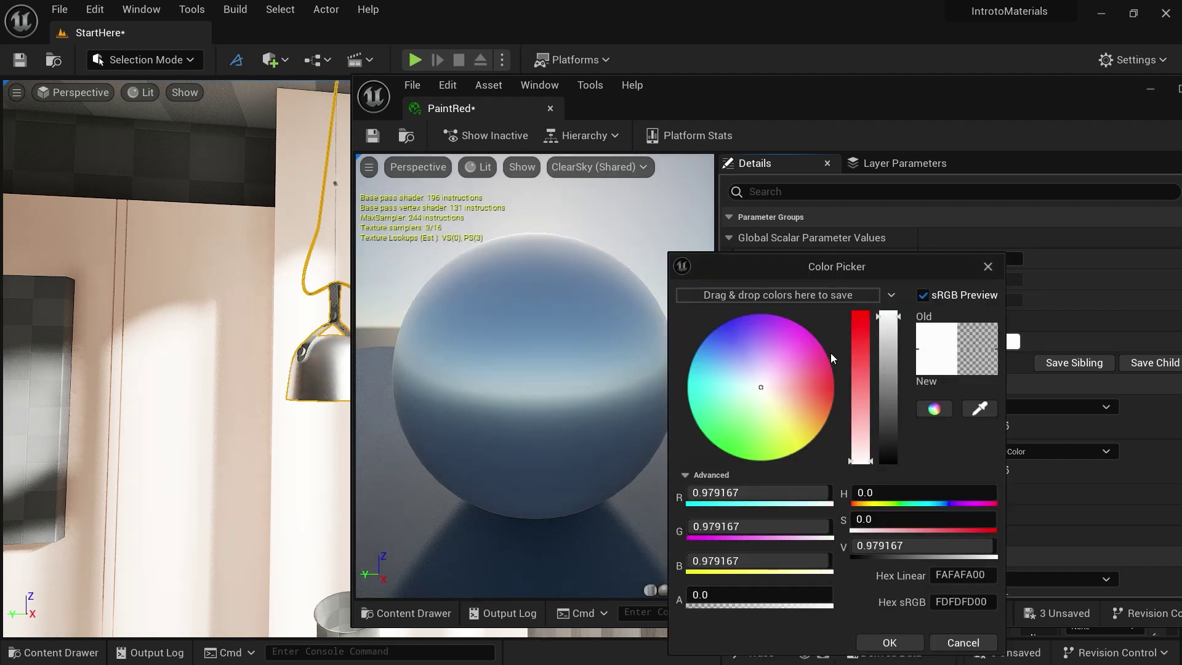
click(797, 421)
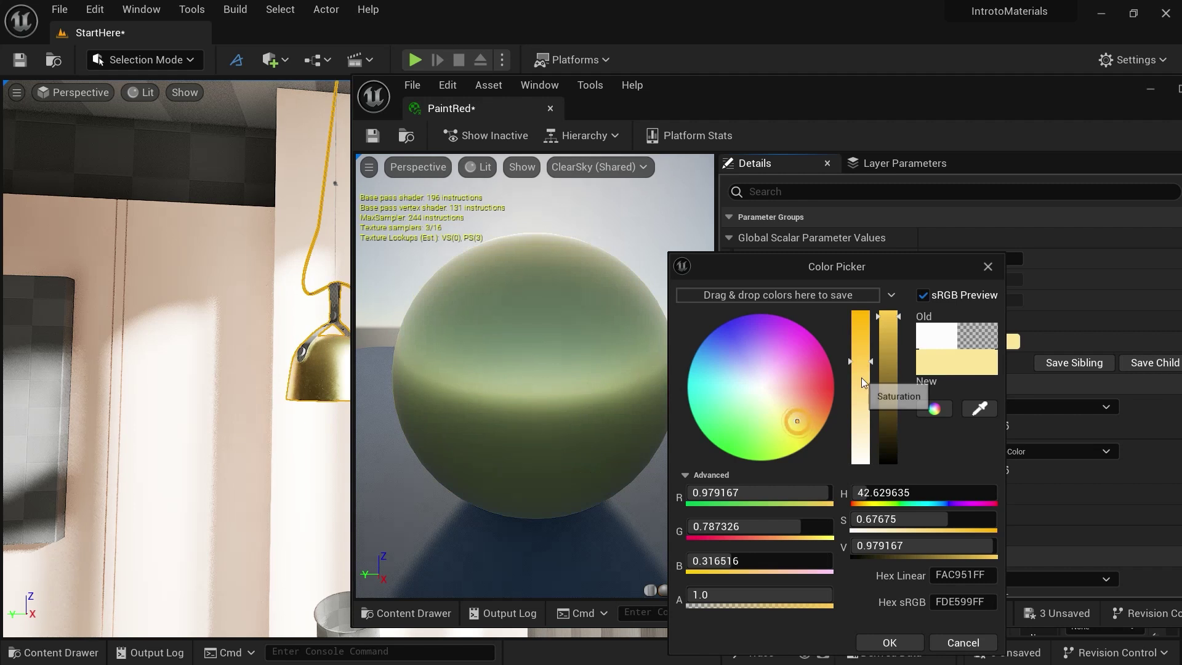
click(806, 400)
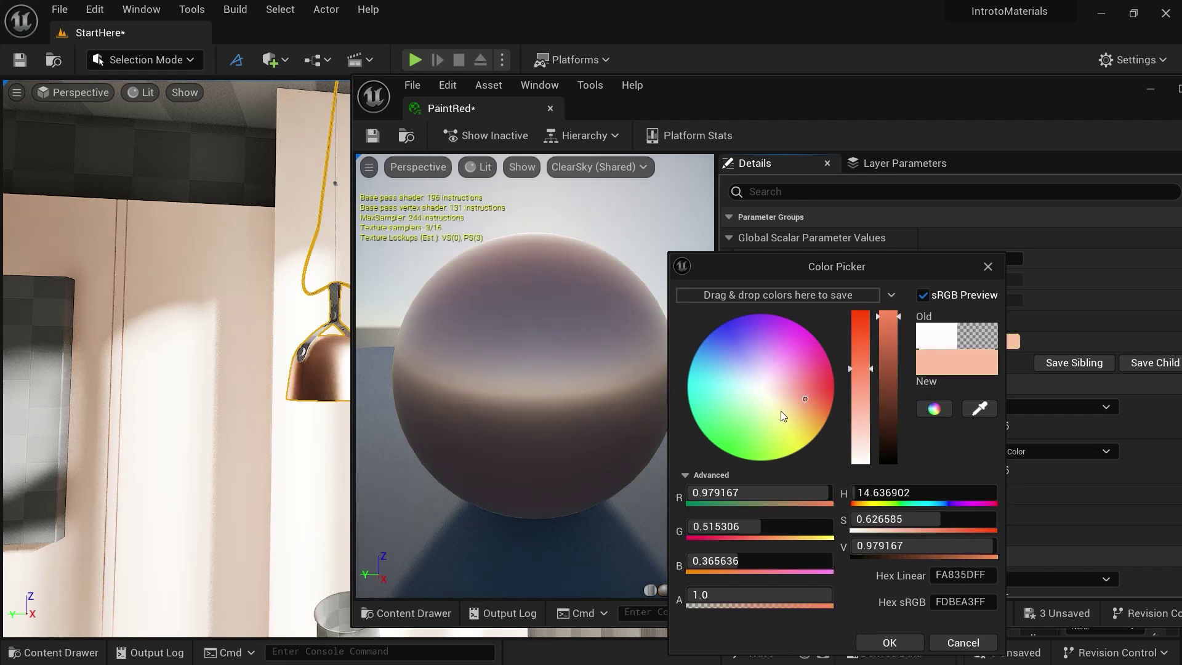
drag(865, 372, 865, 342)
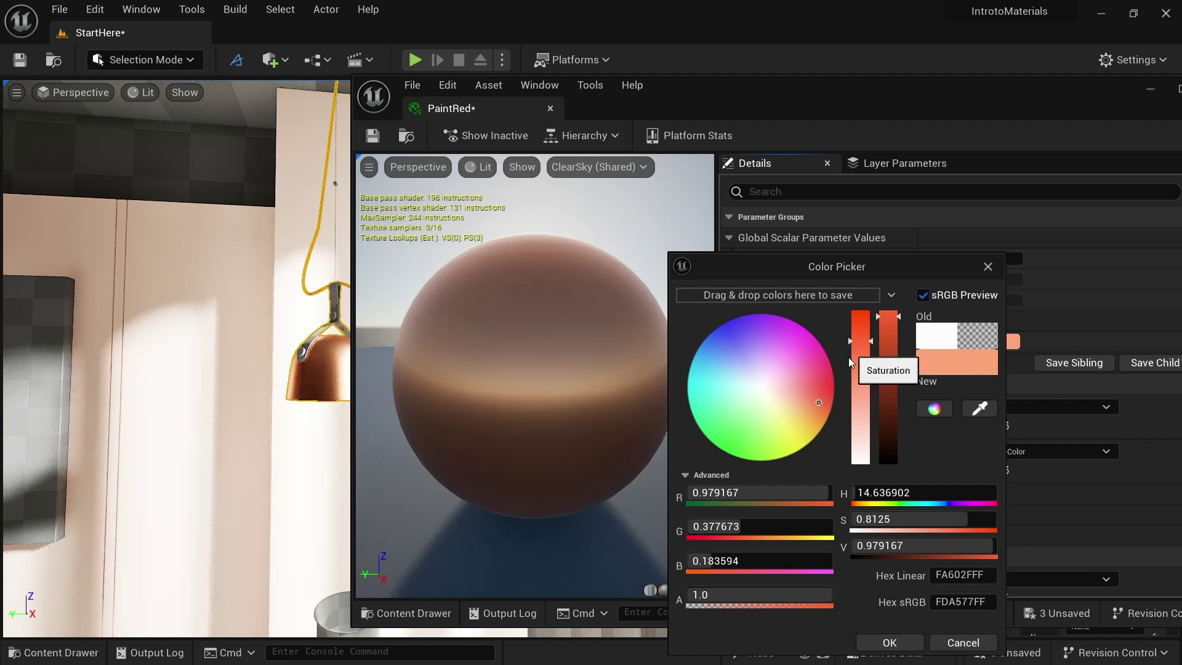
click(885, 640)
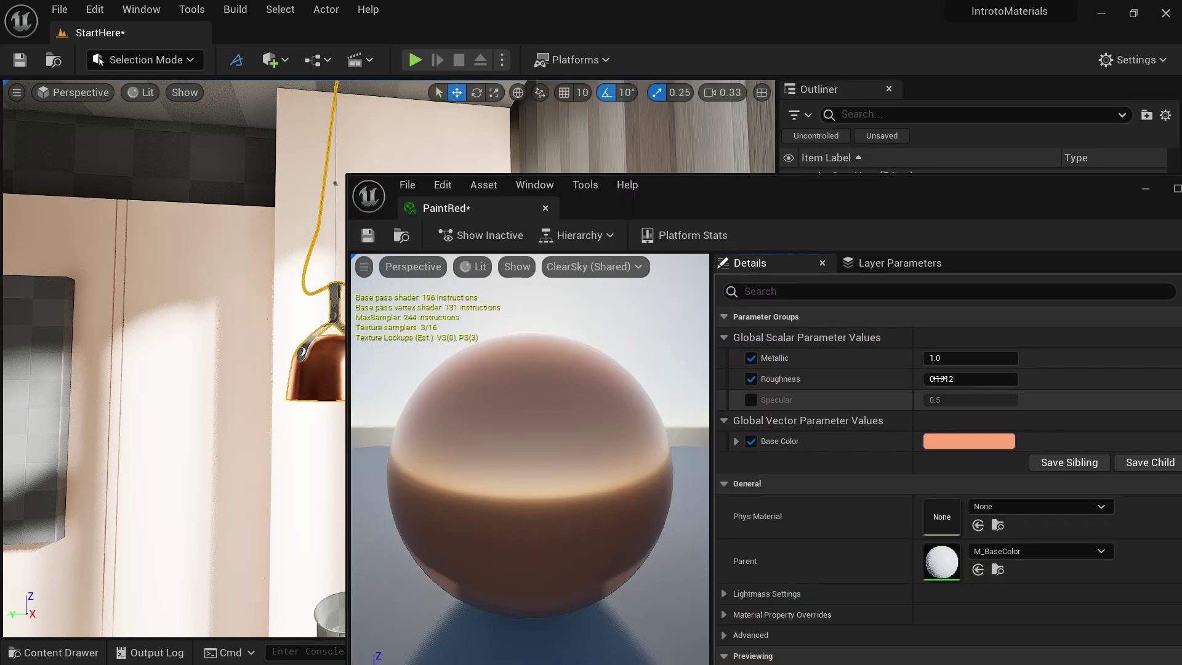
- Set PaintRed's Roughness to 0.3 and close the instance to view the lamp in the scene
click(937, 379)
key(BackSpace)
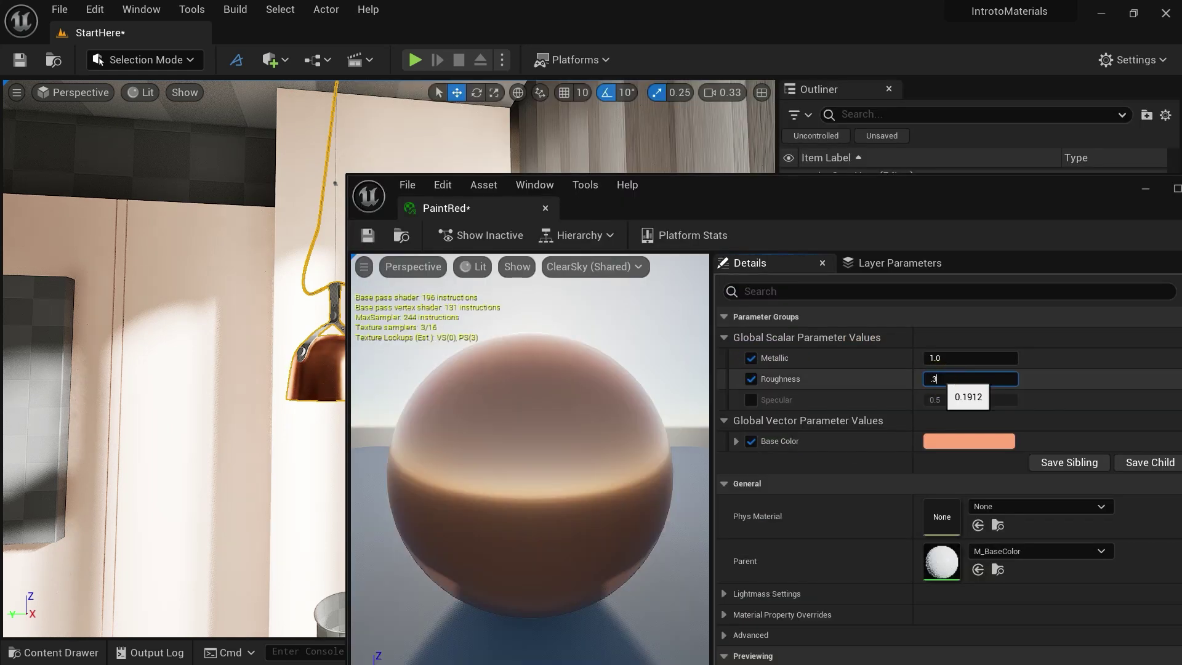
text(.3)
key(Return)
click(545, 208)
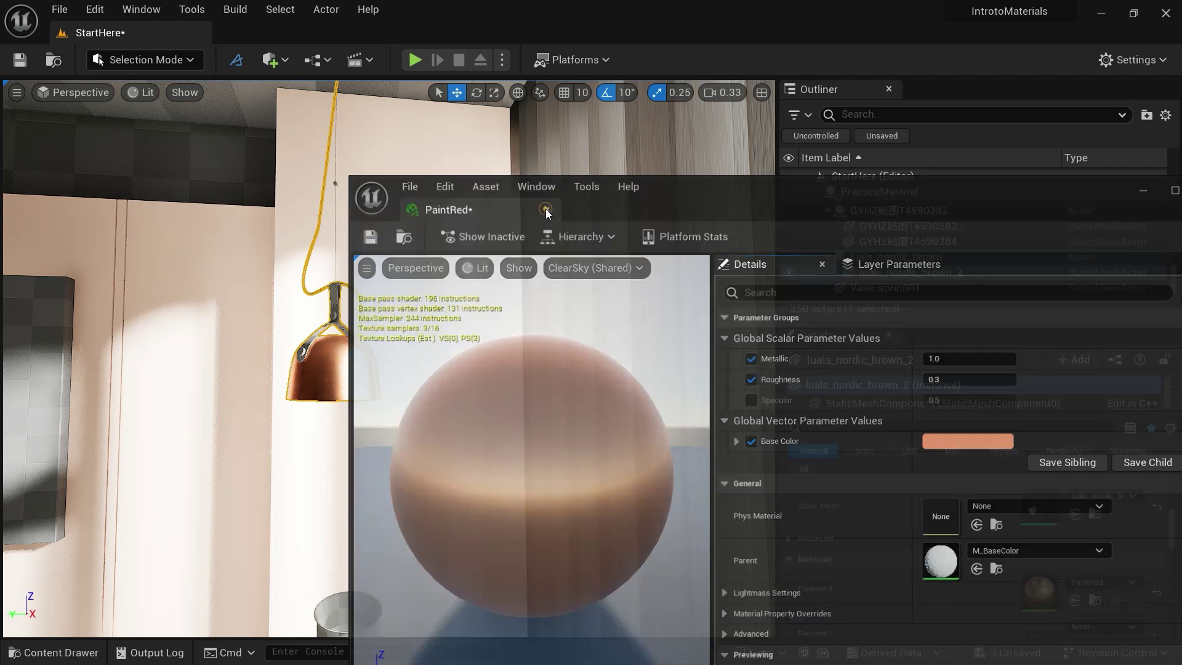
click(391, 444)
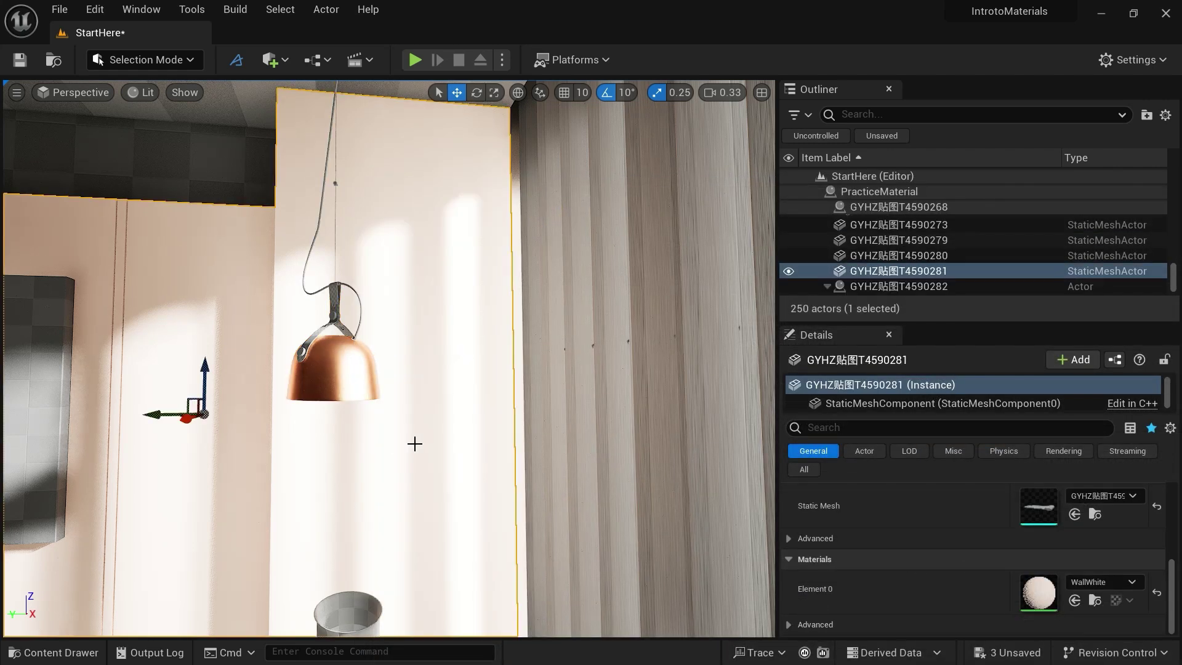
right_drag(415, 444, 415, 523)
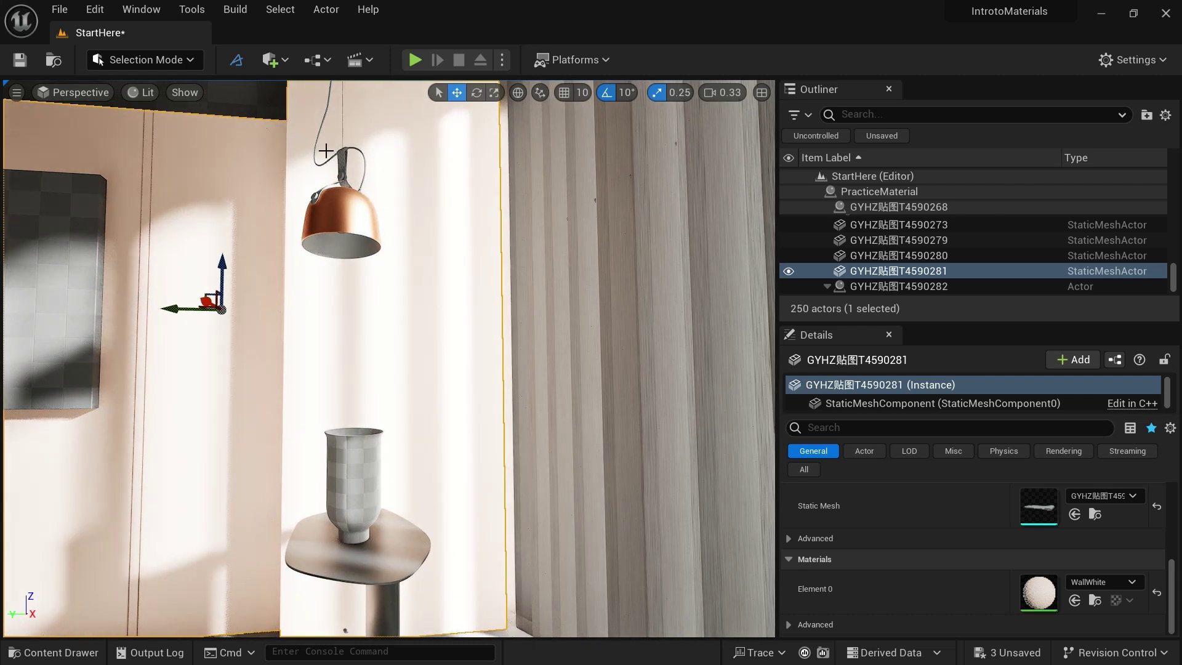
- Open Quixel Bridge and browse its surfaces to the Gun category under Metal
click(276, 60)
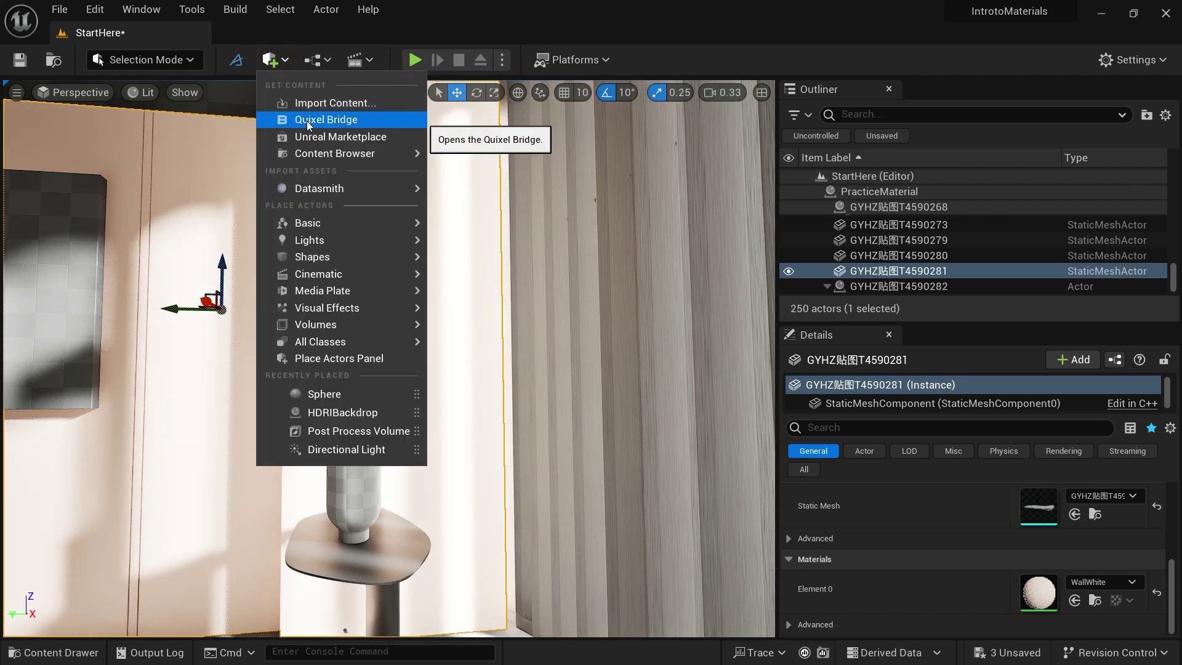
click(306, 120)
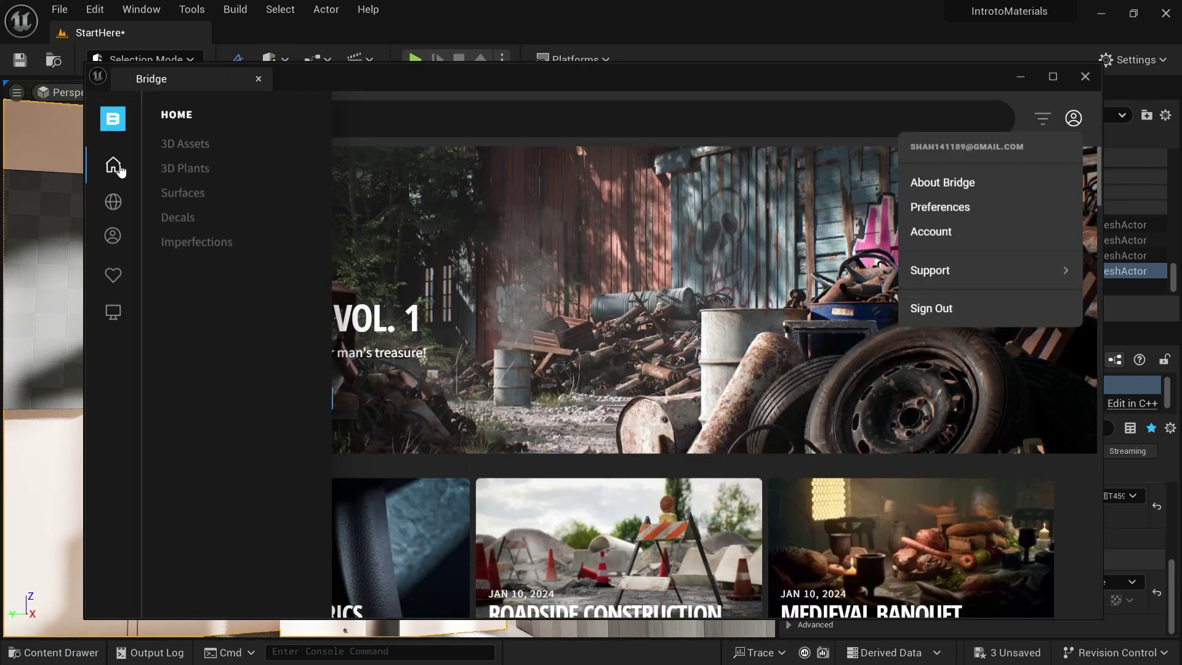
click(182, 193)
scroll(583, 310, down, 10)
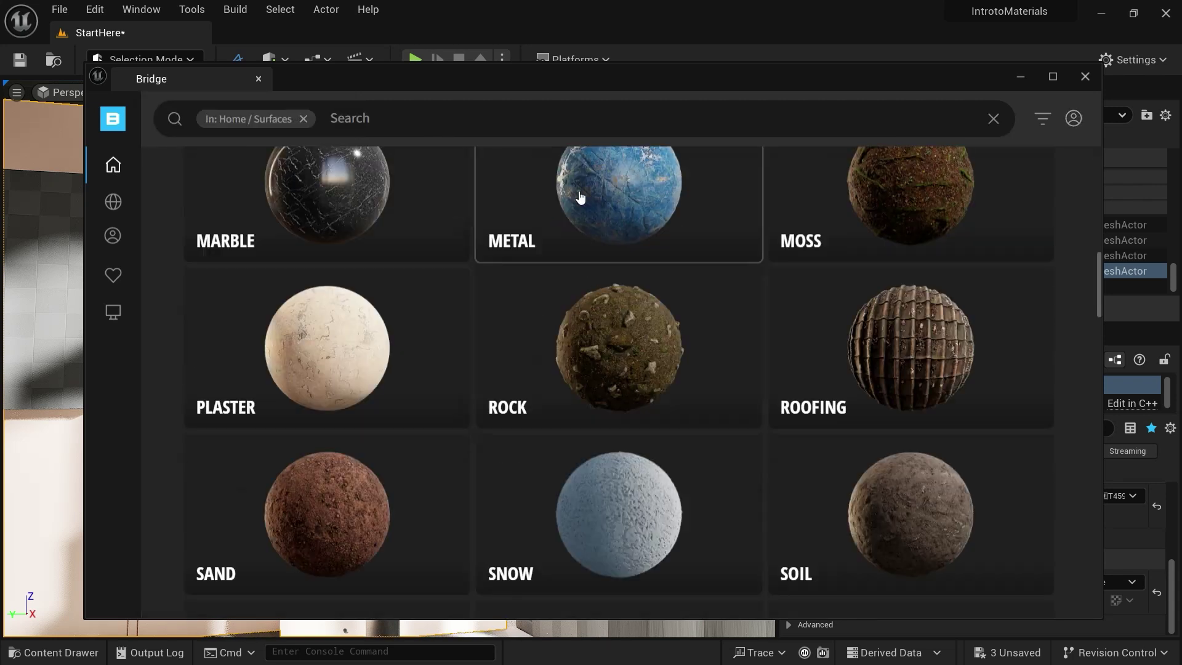
click(575, 188)
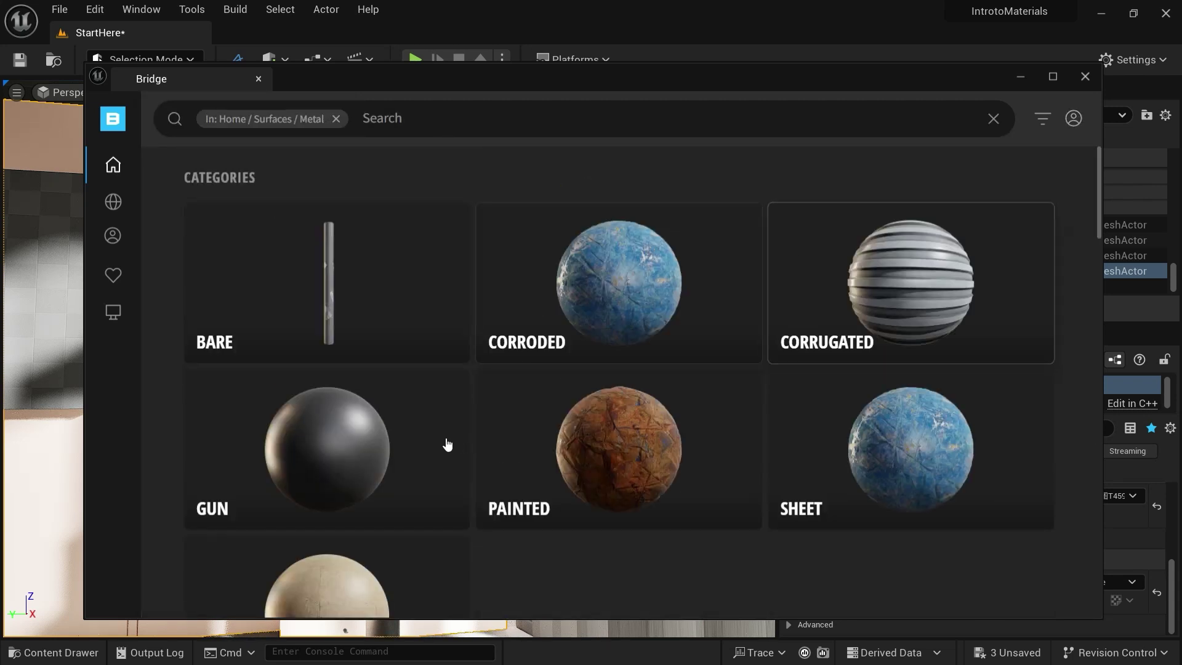
click(396, 431)
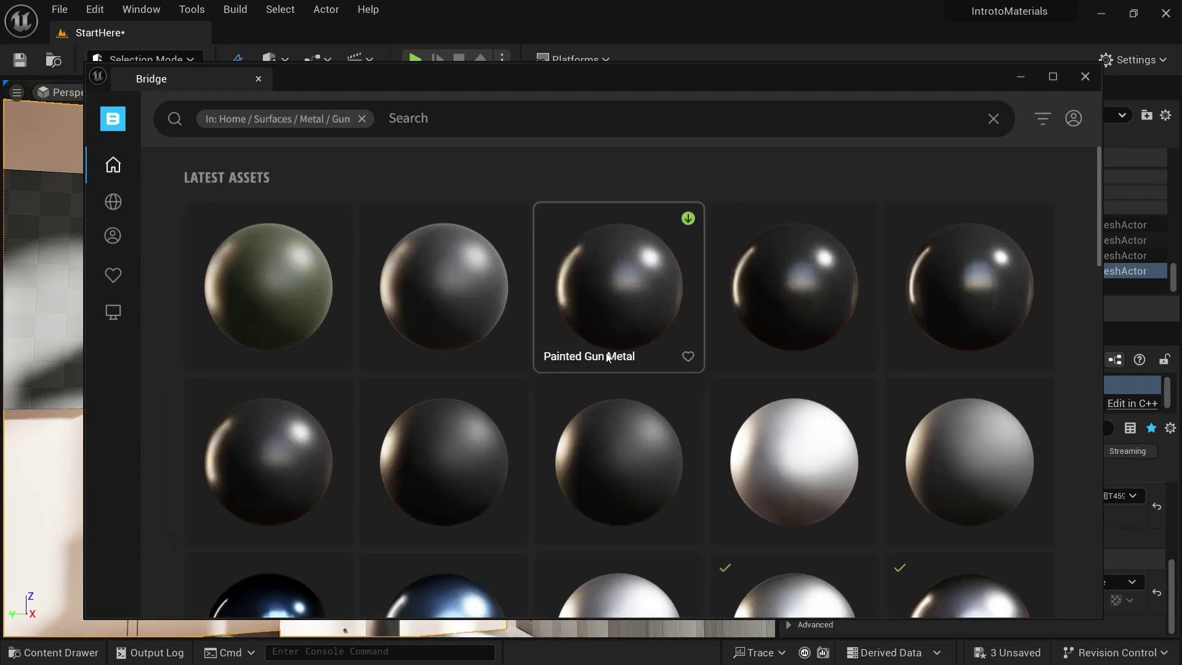
- Look through the Gun metal surfaces in Bridge and open the details of the Brass surface
scroll(607, 356, down, 3)
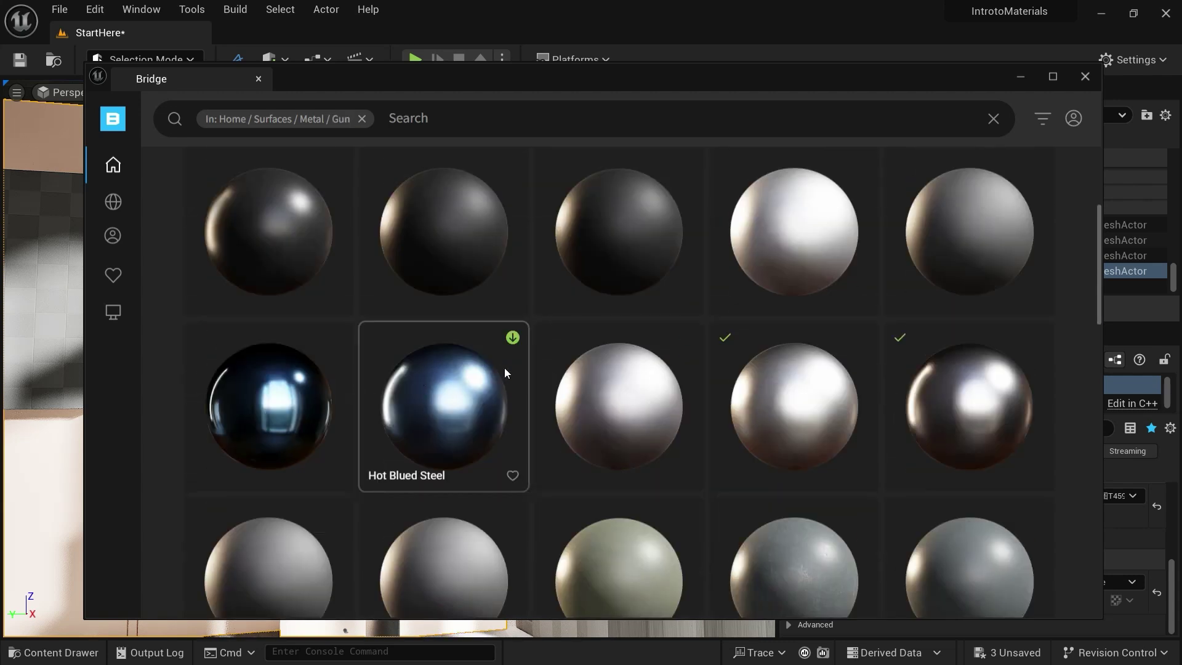
scroll(665, 373, down, 4)
scroll(685, 368, down, 7)
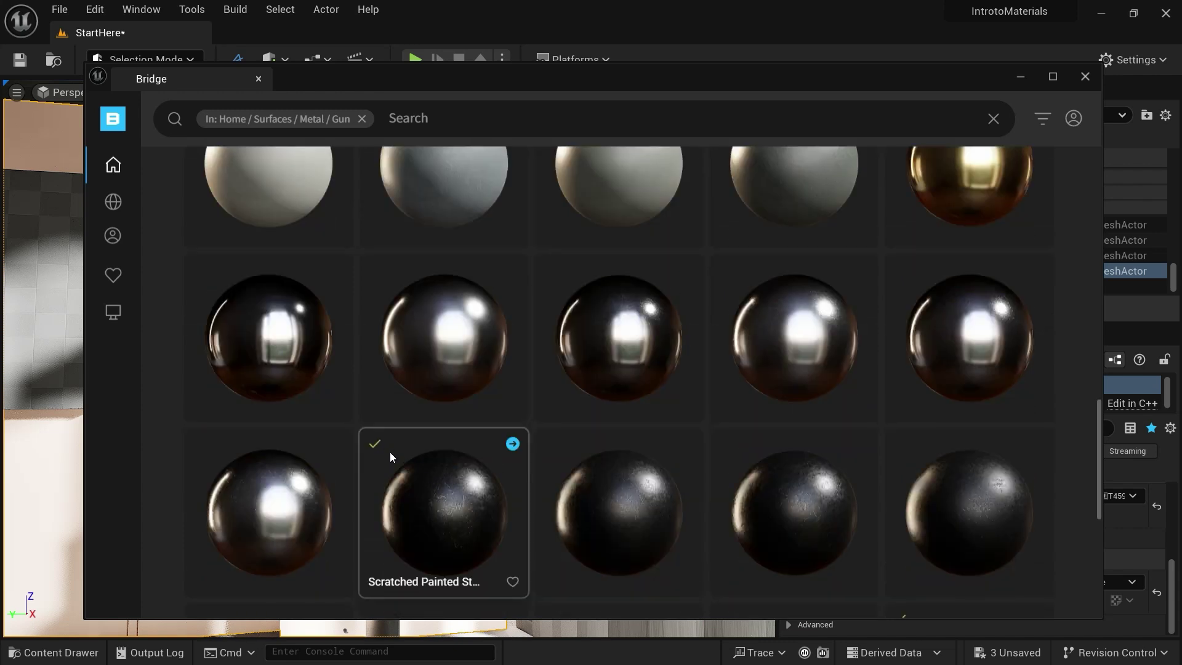
click(965, 212)
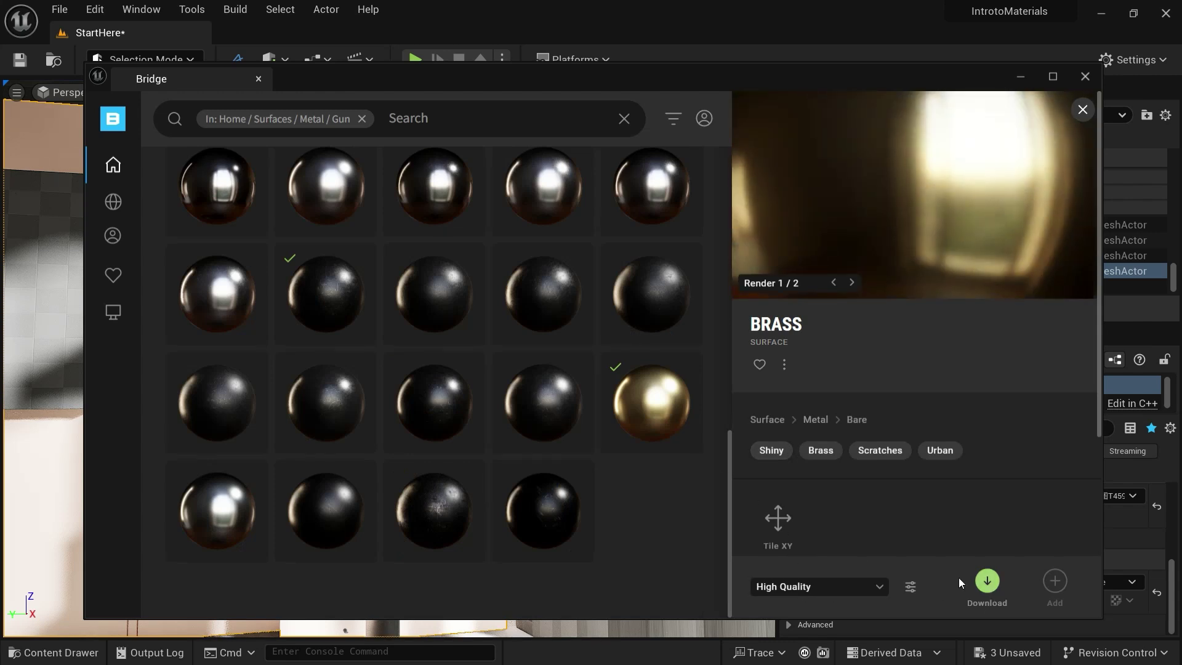
- Search the locally downloaded Megascans assets for metal and add the Brass surface to the project
click(115, 314)
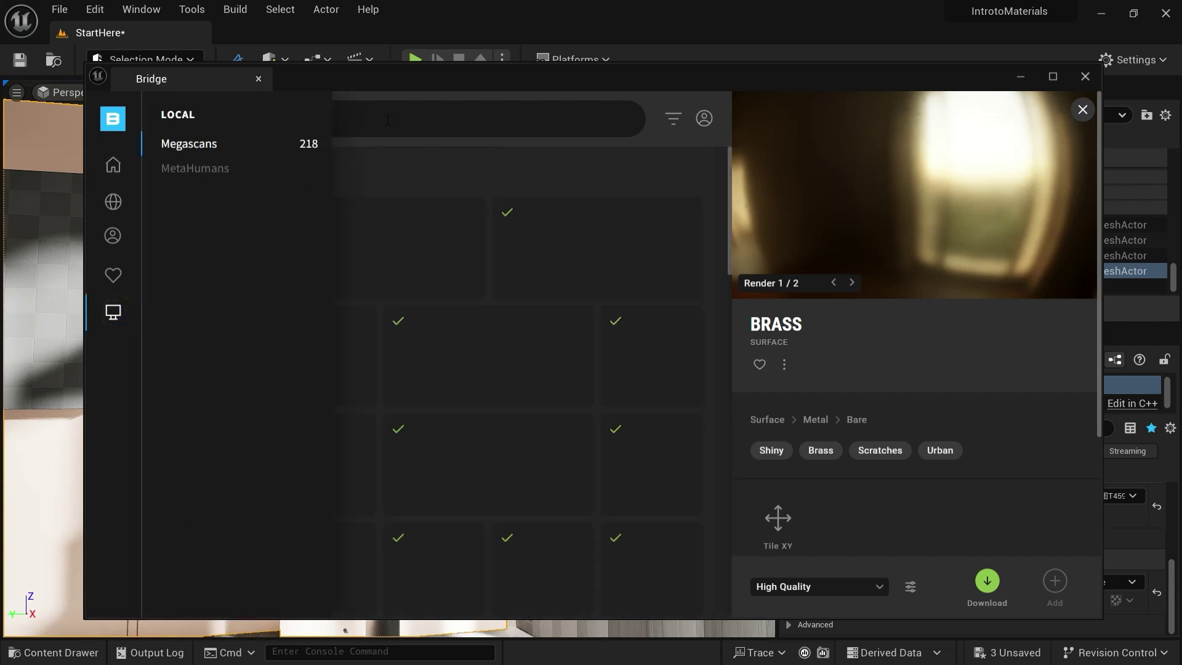
text(metal)
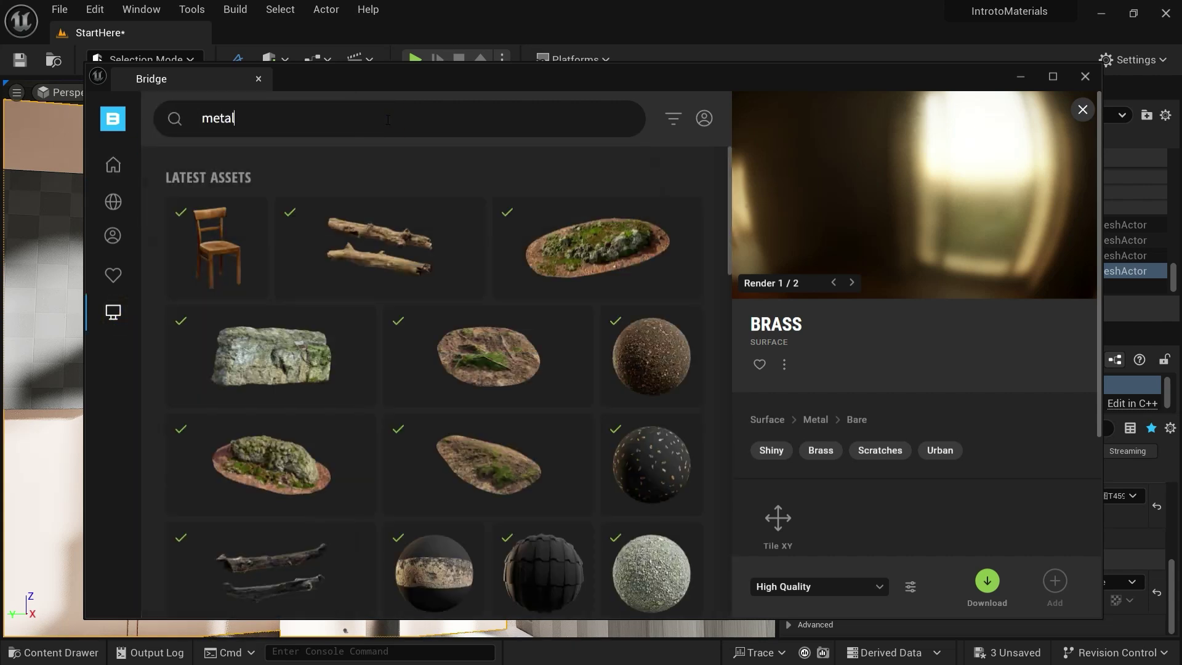
key(Return)
click(646, 269)
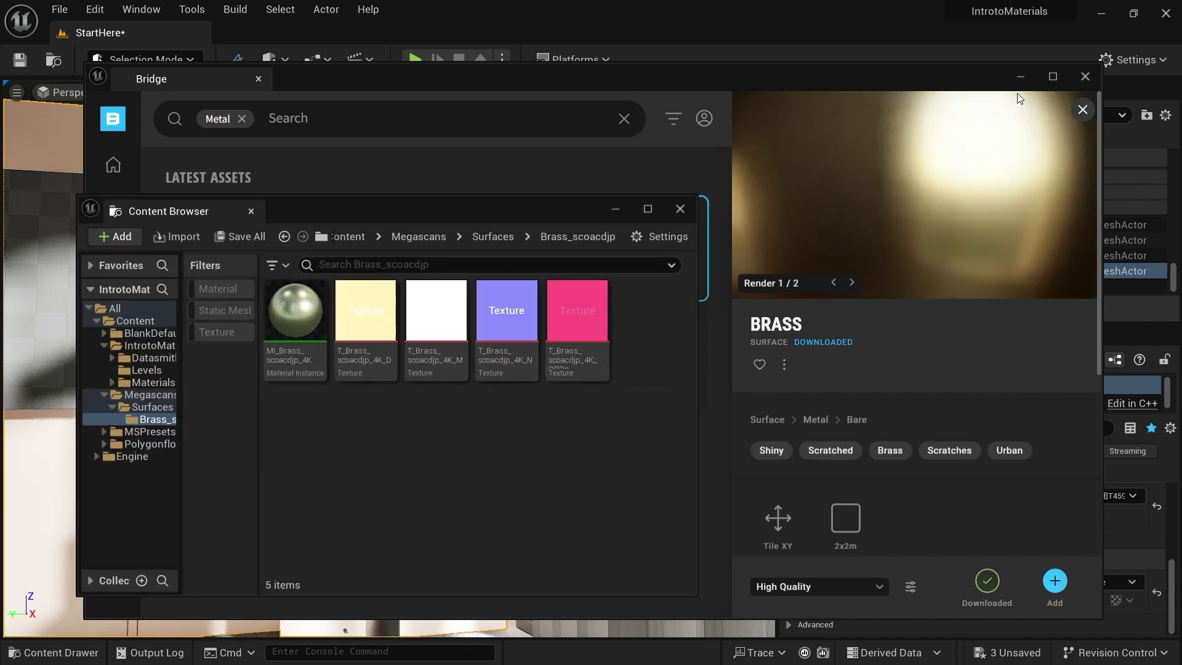
- Minimize Bridge and apply the imported Brass material instance to the vase on the side table
click(1021, 76)
drag(336, 212, 818, 212)
click(777, 311)
drag(599, 409, 358, 475)
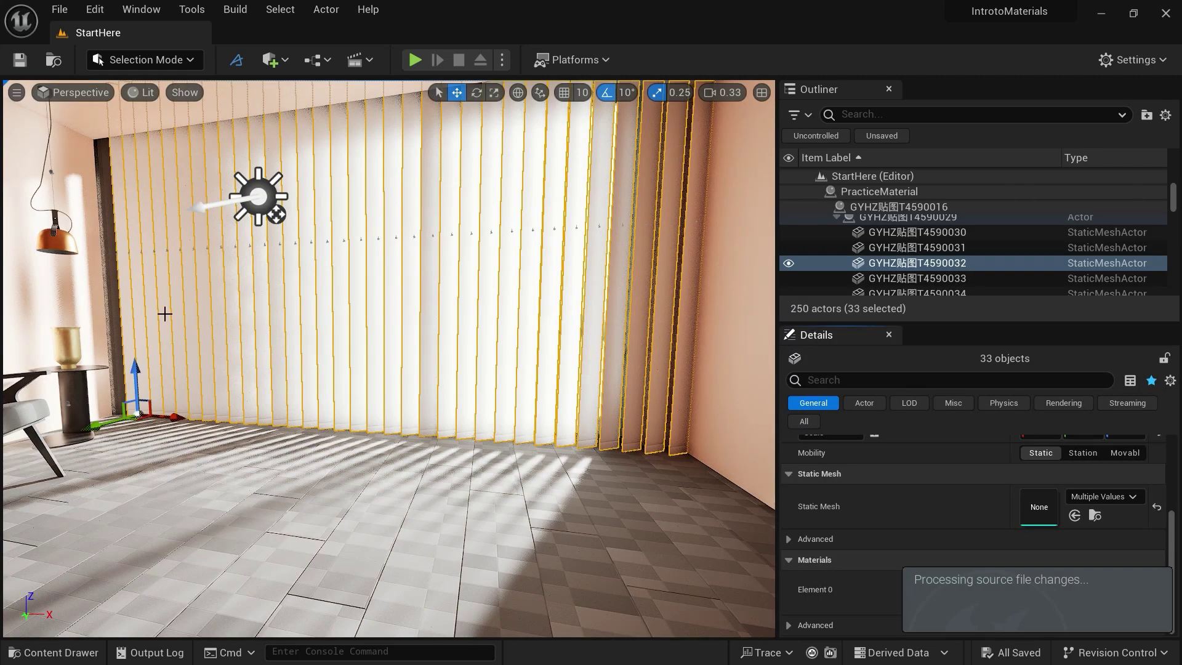
- Duplicate the RedMetal material instance in the Materials folder and name the copy BlackMetal
click(165, 314)
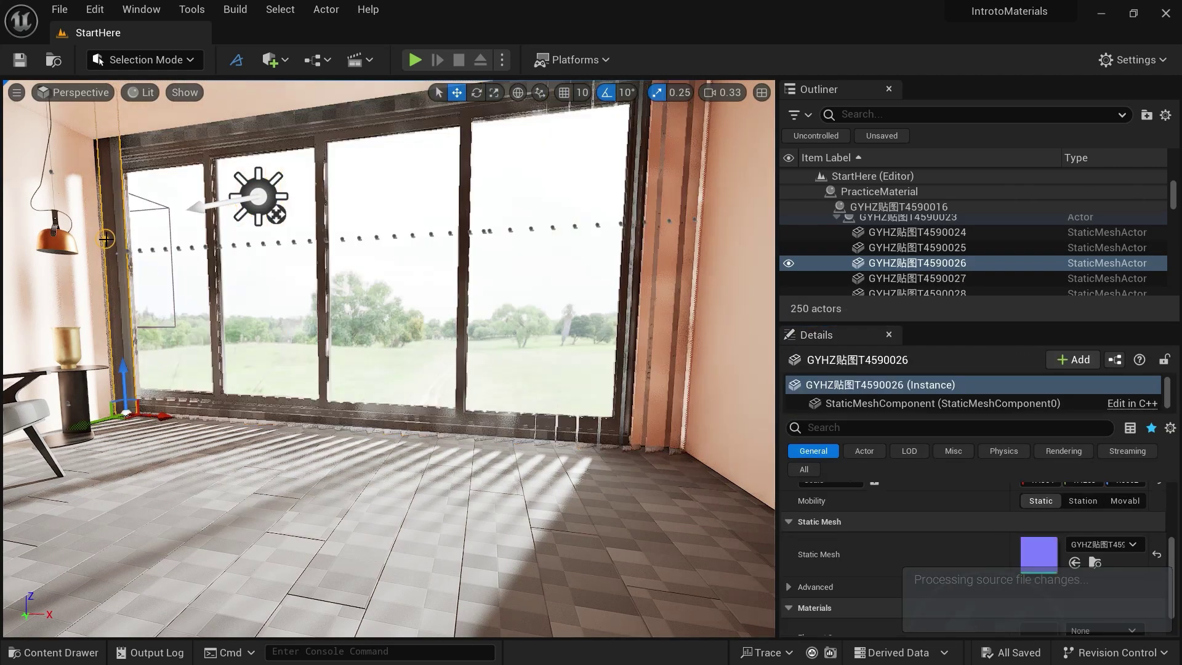
key(f)
alt+drag(388, 357, 314, 326)
key(ctrl+space)
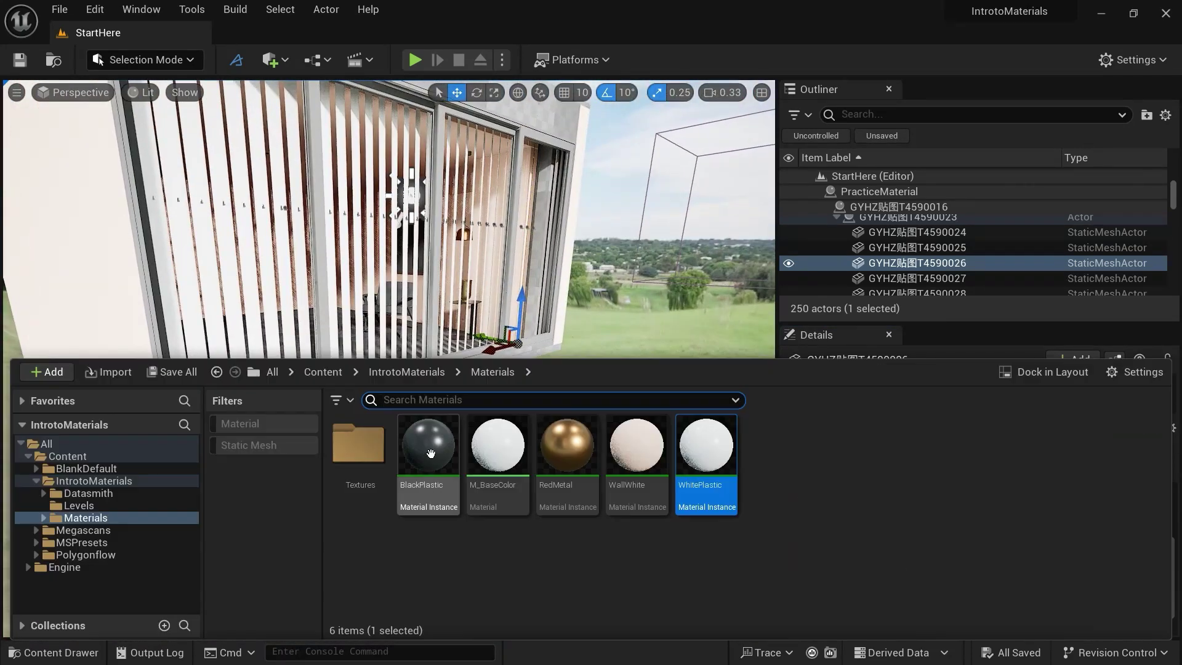
click(566, 444)
right_click(581, 441)
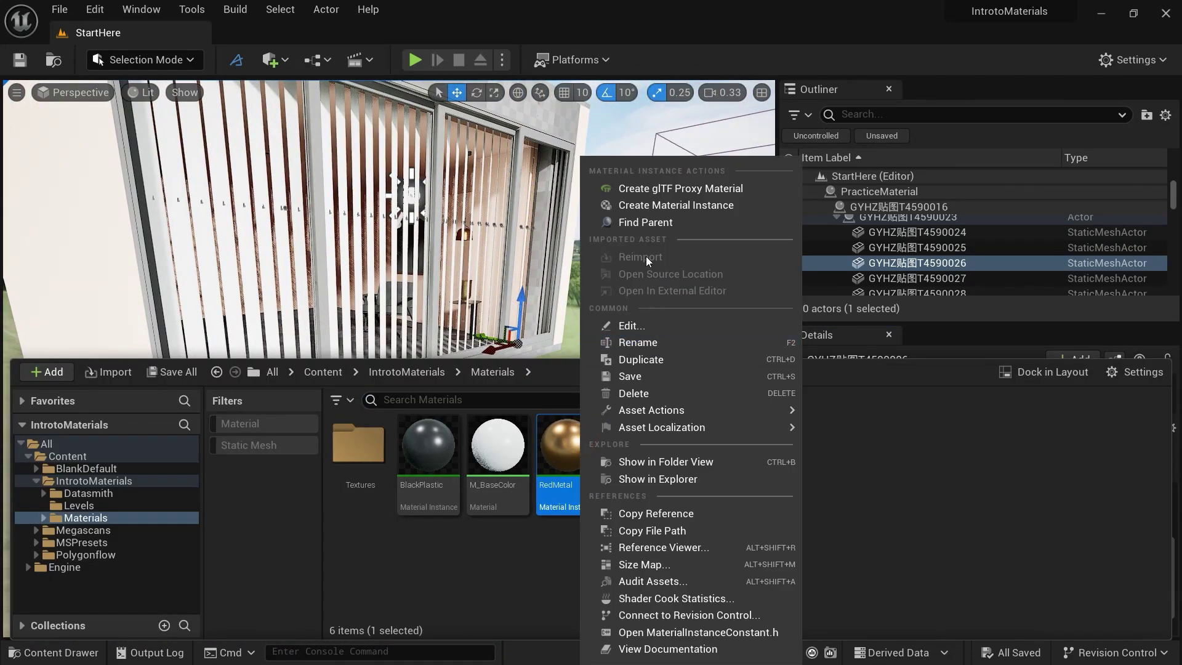
key(ctrl+d)
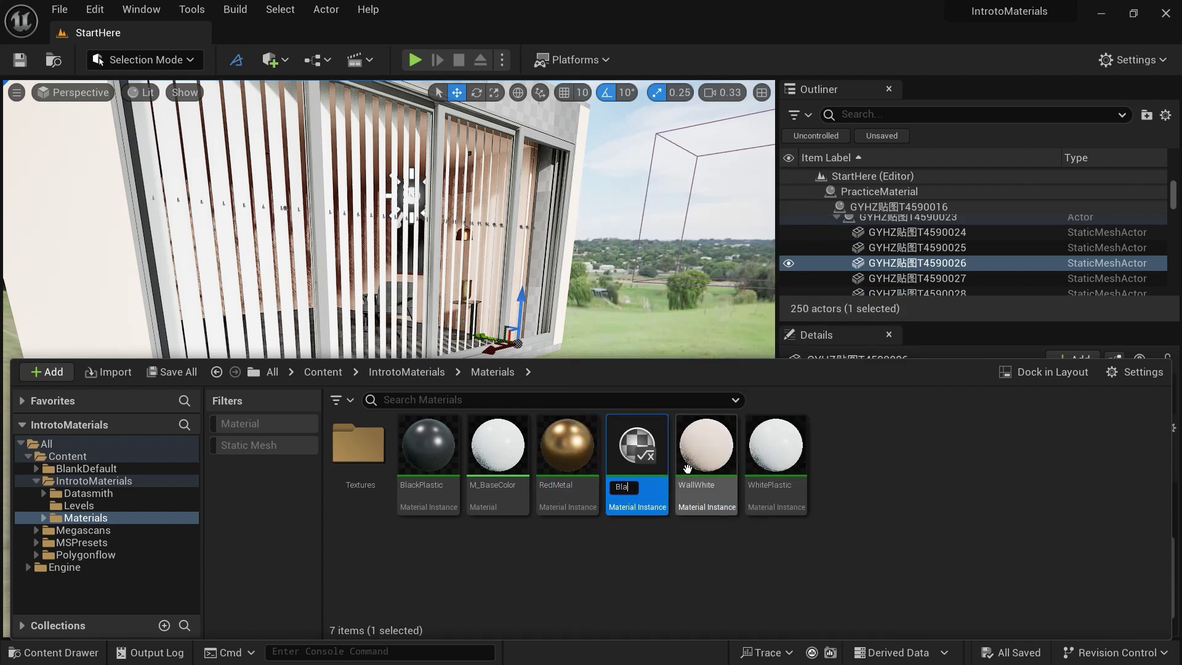
key(Return)
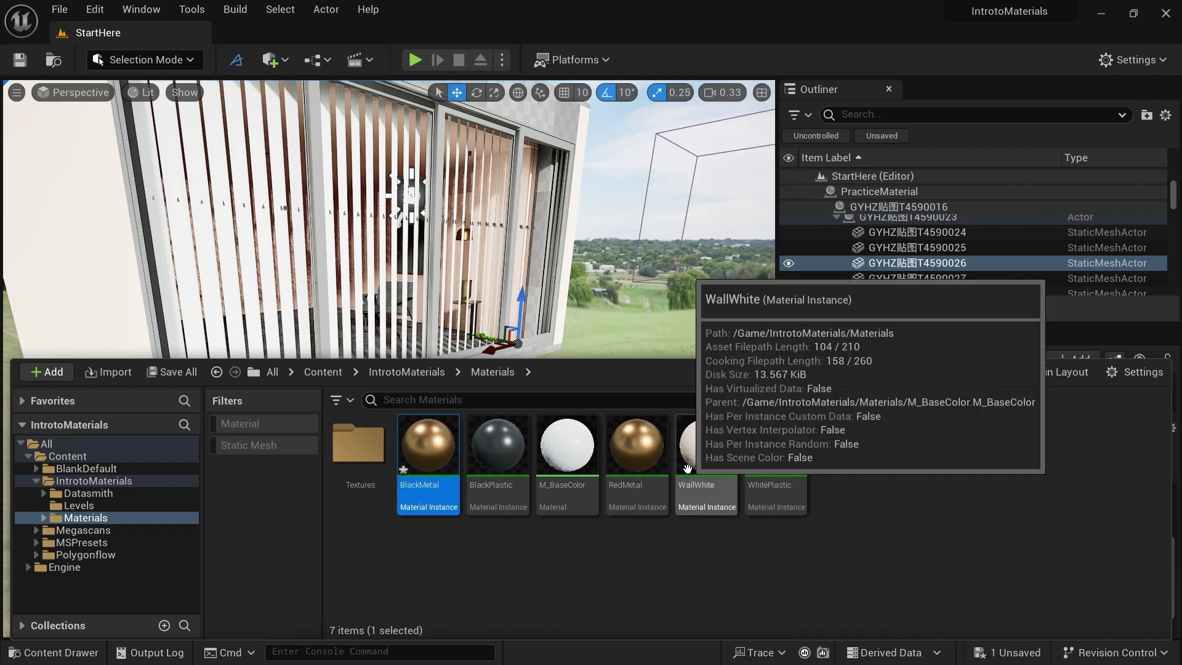
- Open BlackMetal and set its Base Color to a dark grey with saturation 0.0 and value 0.095833
double_click(416, 443)
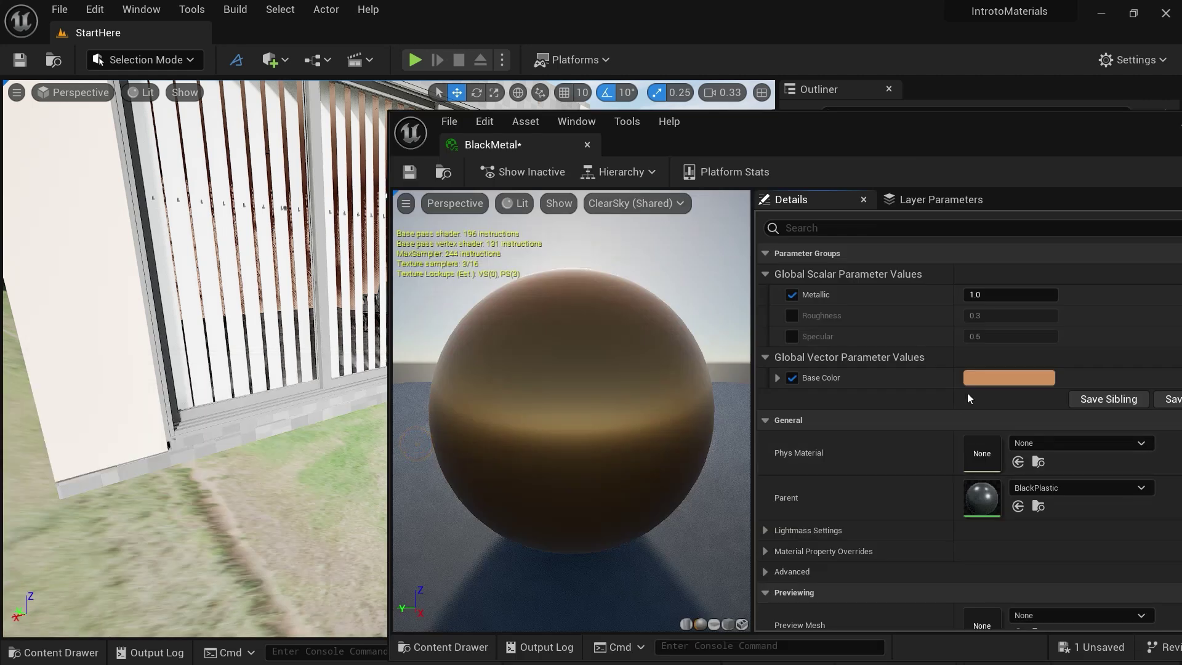
click(1005, 378)
click(857, 459)
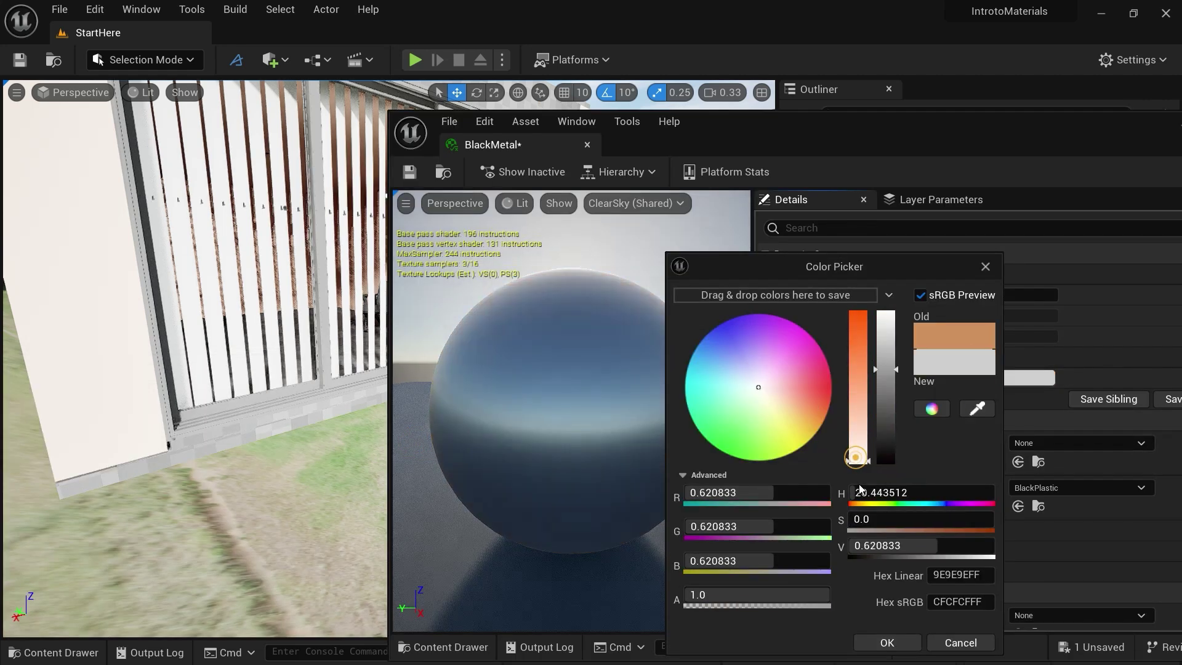
click(885, 447)
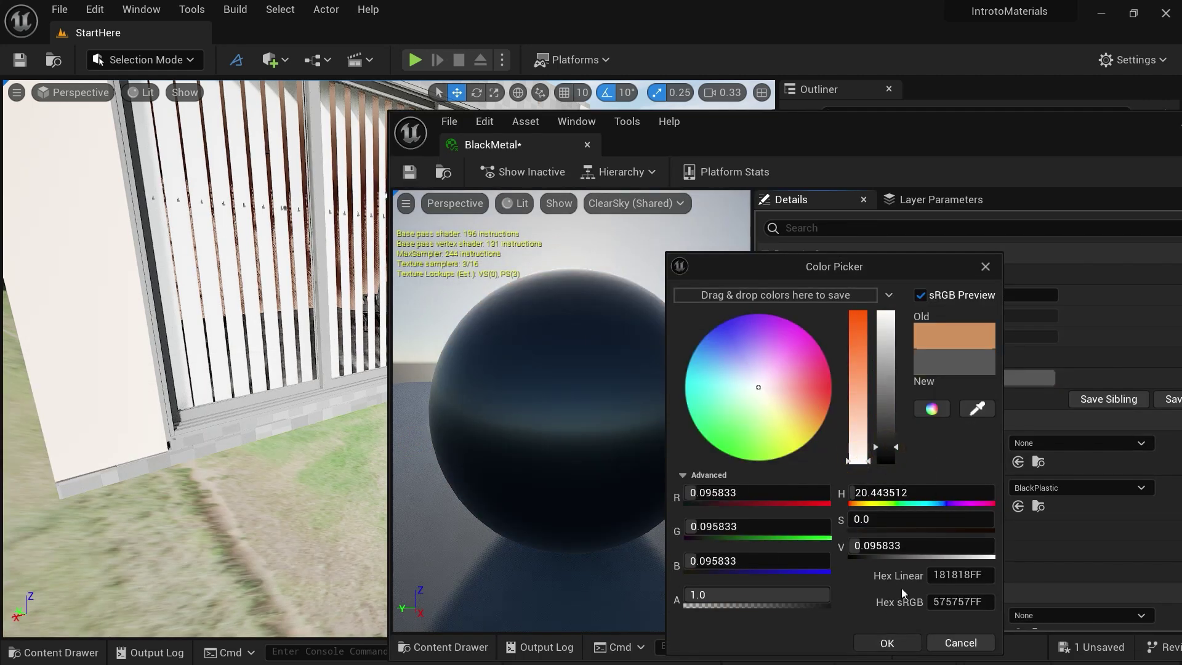
click(887, 643)
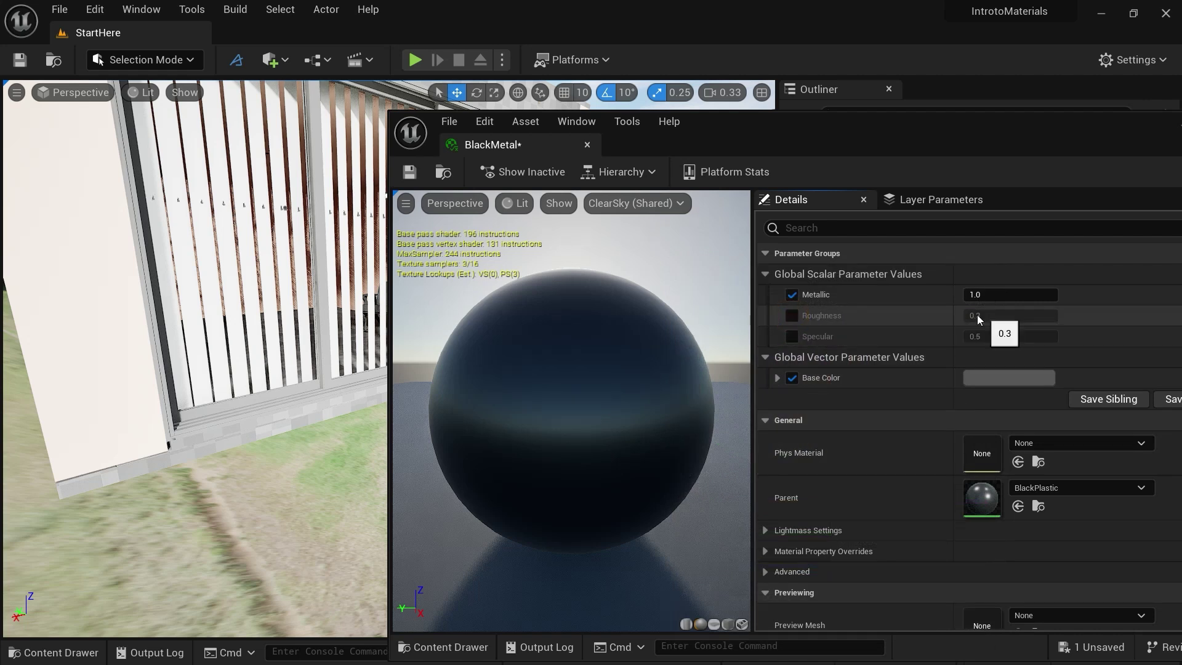
- Enable BlackMetal's Roughness override, set it to 0.5 and close the instance
click(792, 315)
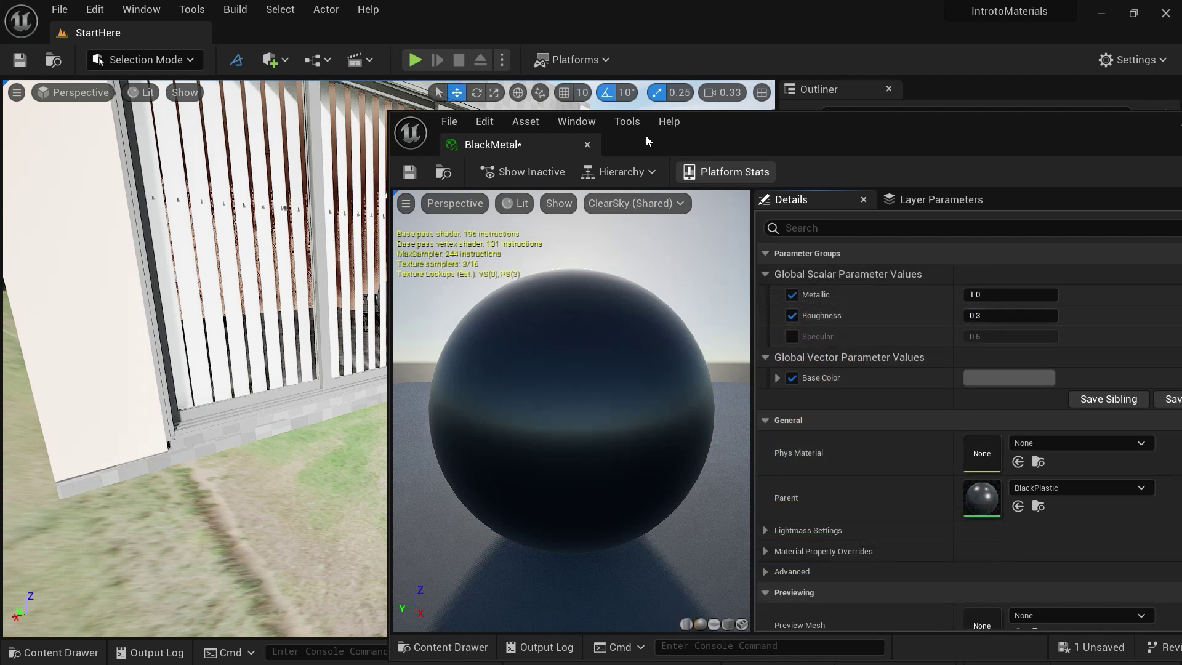
click(993, 316)
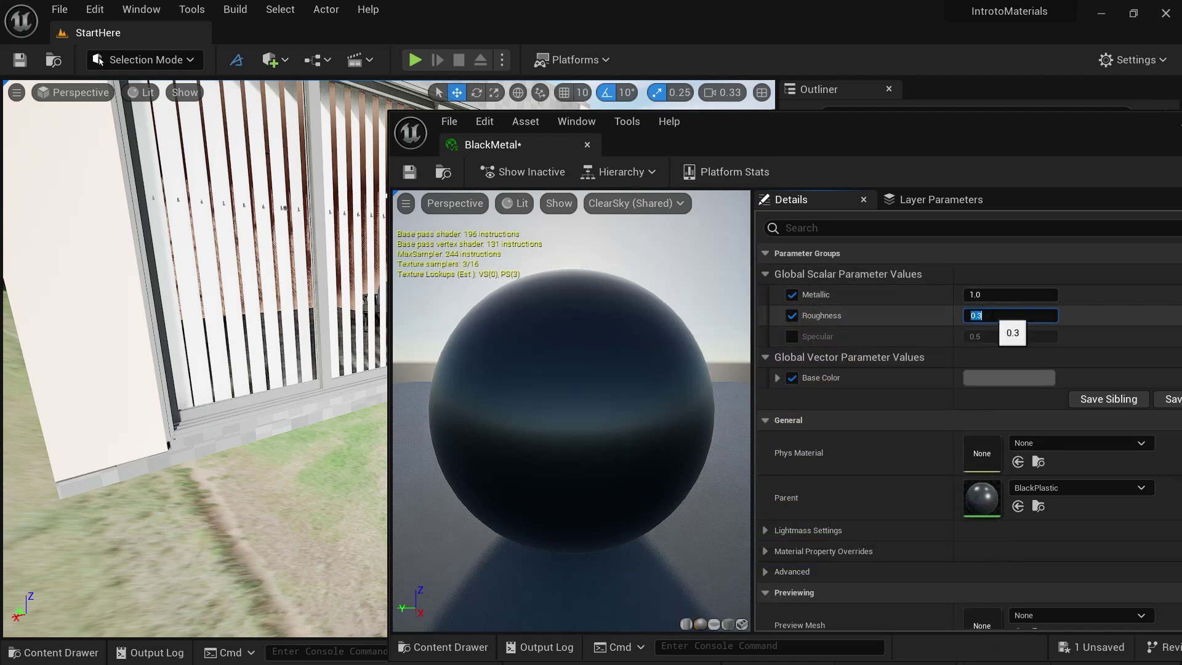
key(Return)
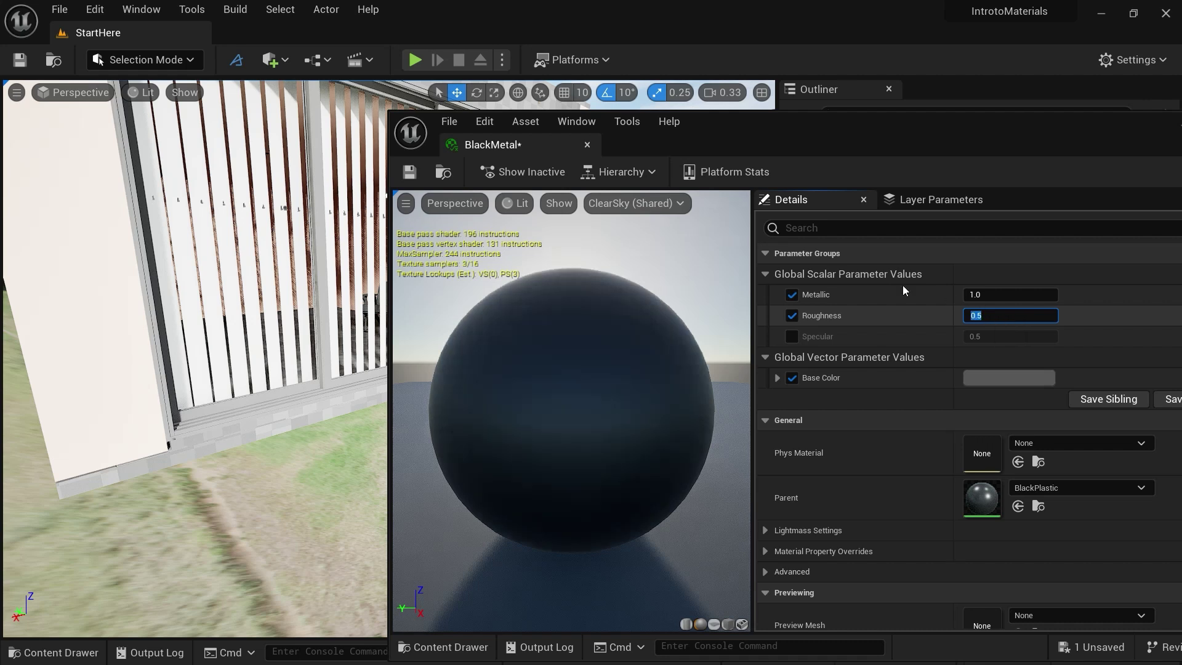
click(588, 144)
- Assign the BlackMetal instance to Element 0 of the large window frame
click(325, 266)
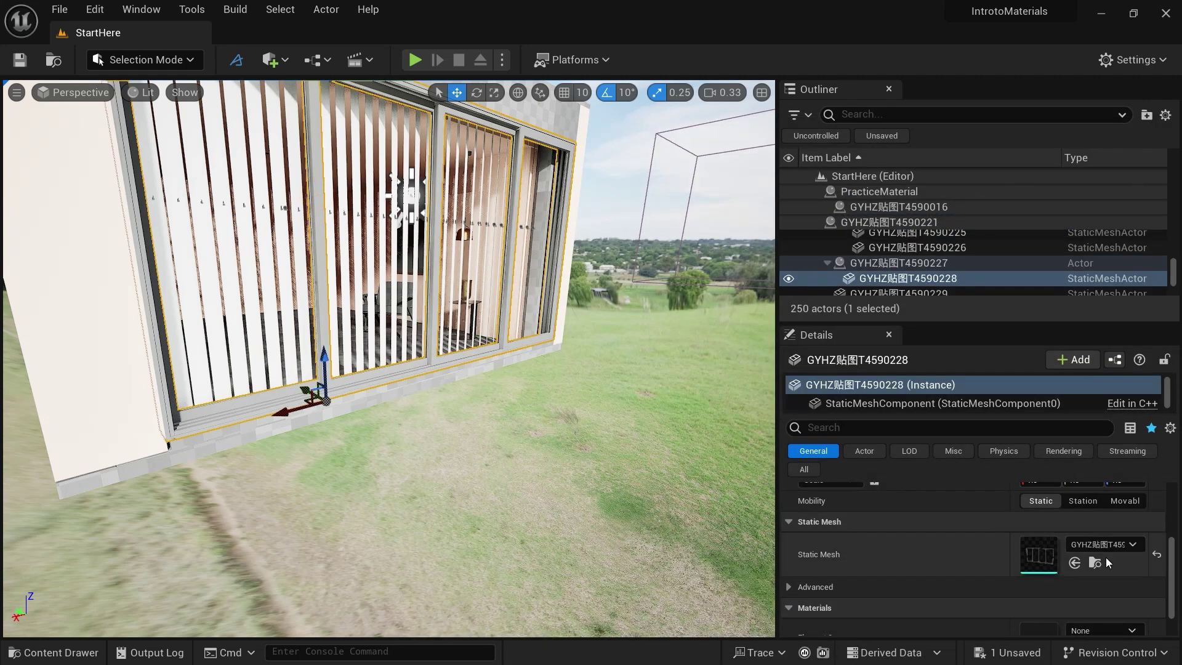
scroll(1029, 575, down, 2)
click(1074, 601)
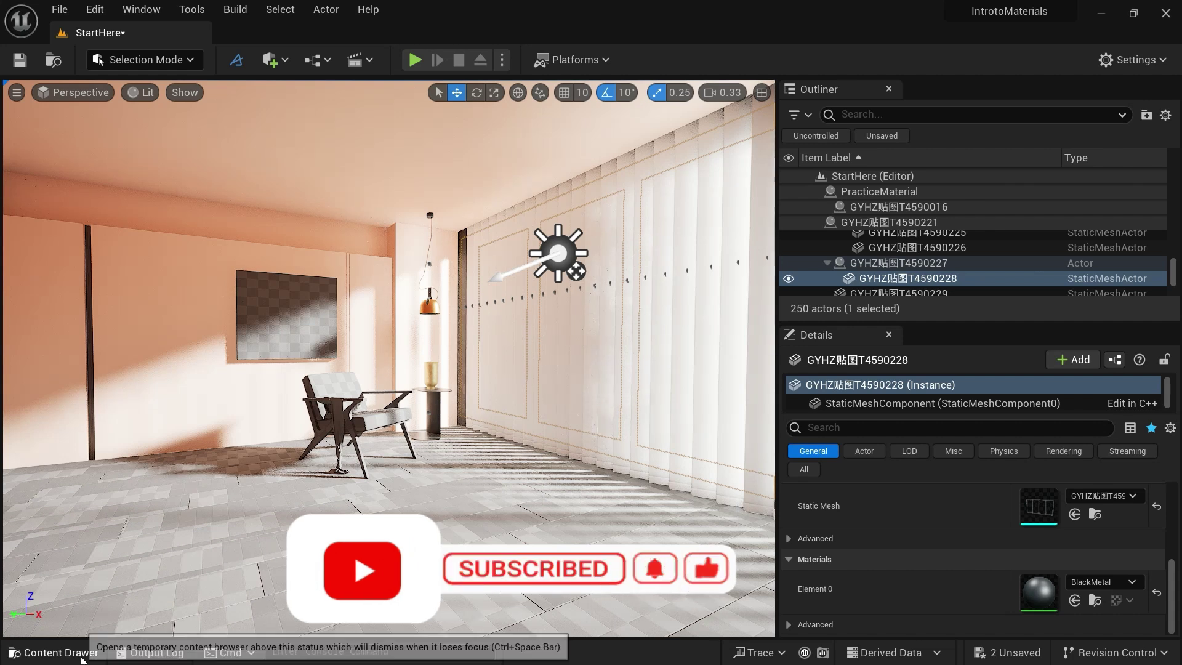
- Create a new material named M_TextureMaterial in the Materials folder and open its material graph
click(54, 652)
click(561, 548)
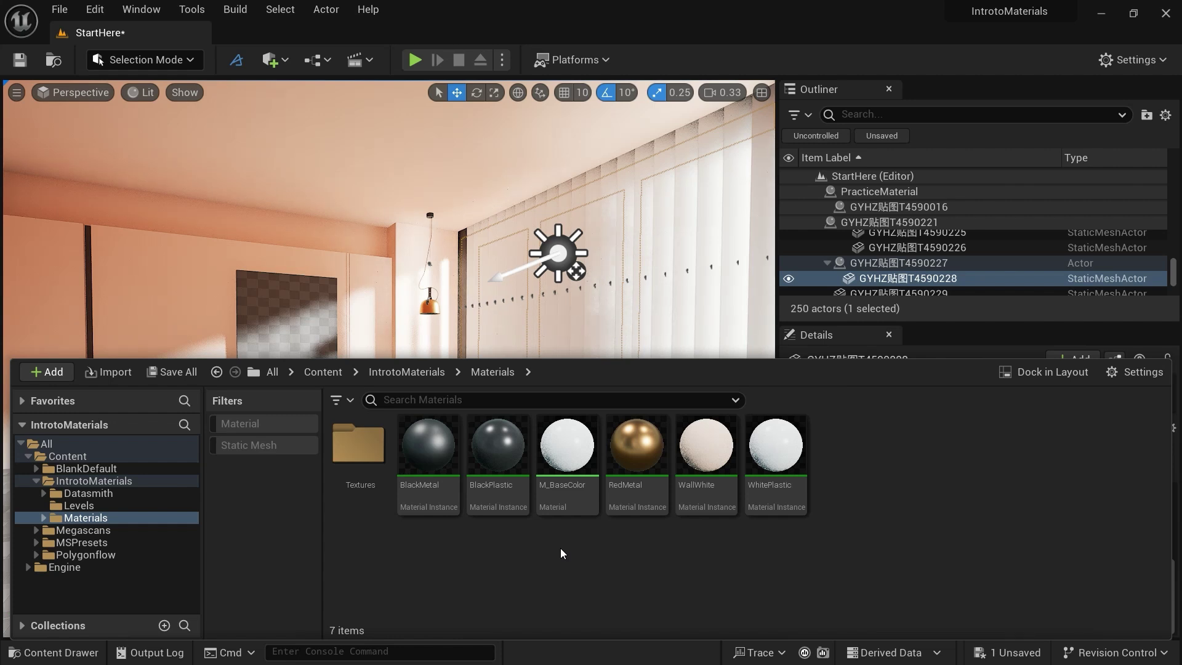
right_click(560, 548)
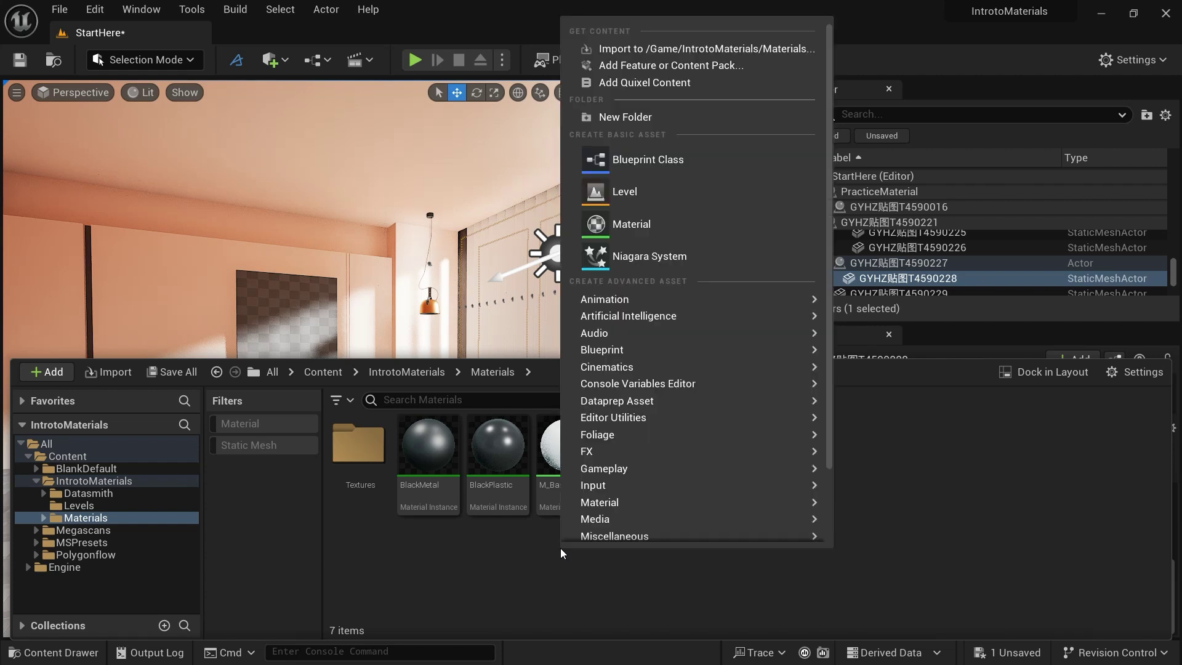
click(631, 224)
text(M)
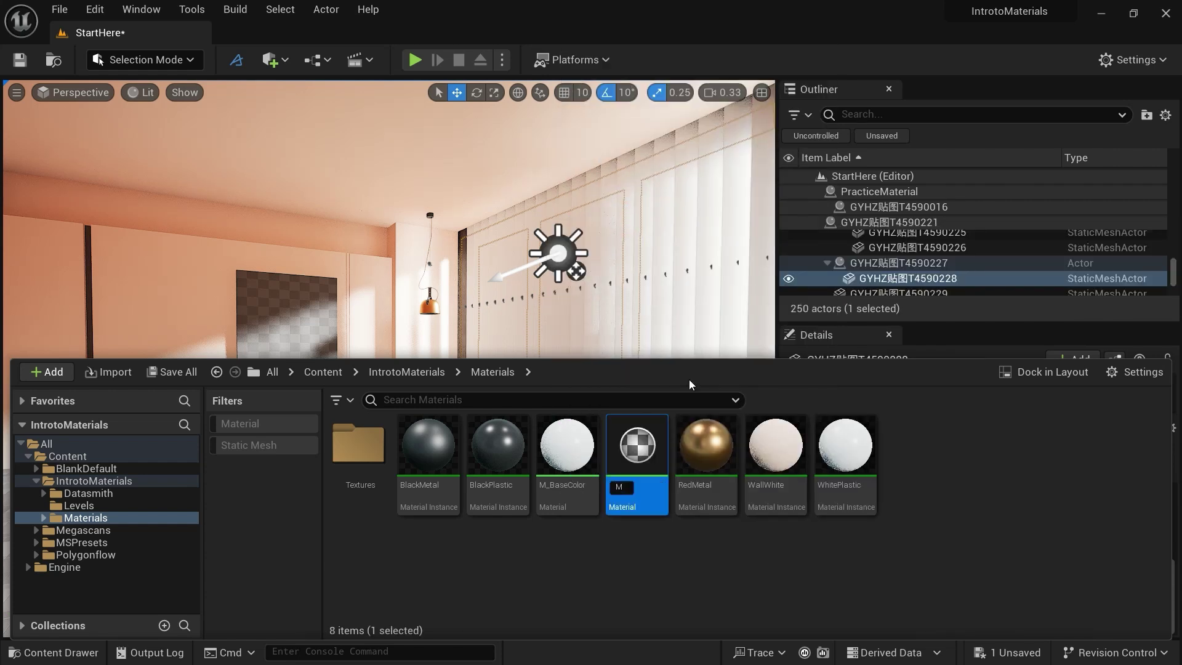
text(_TextureMaterial)
key(Return)
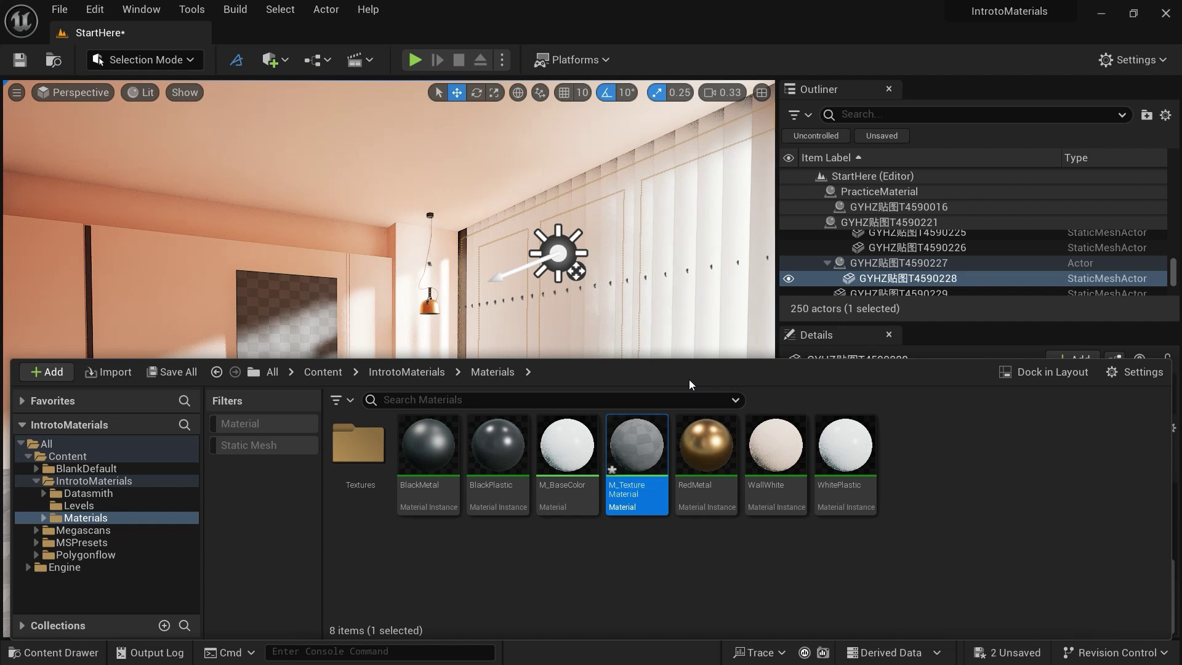
double_click(622, 443)
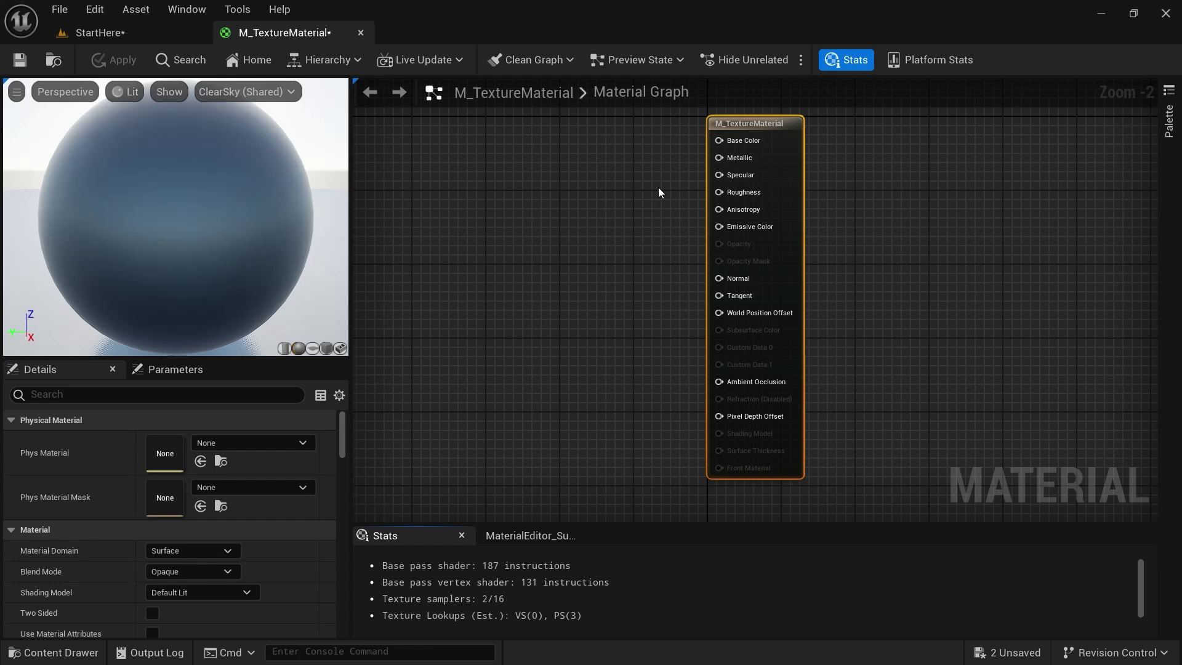
- Return to the StartHere level and open the Textures folder inside Materials
click(98, 33)
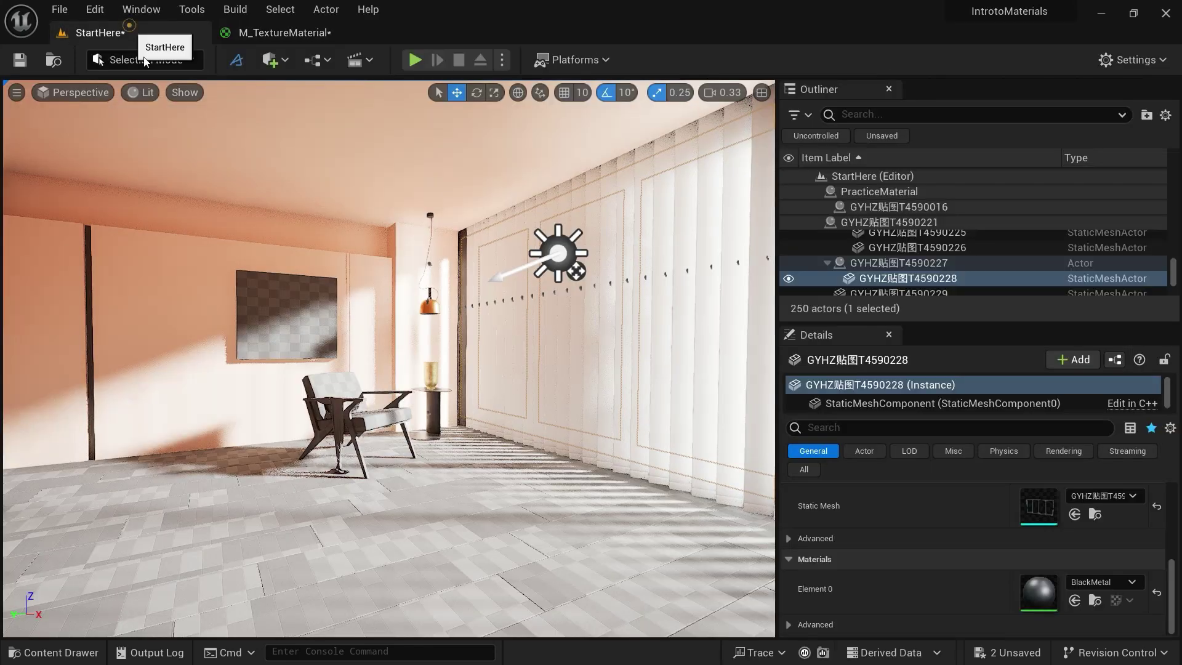
click(77, 655)
double_click(353, 468)
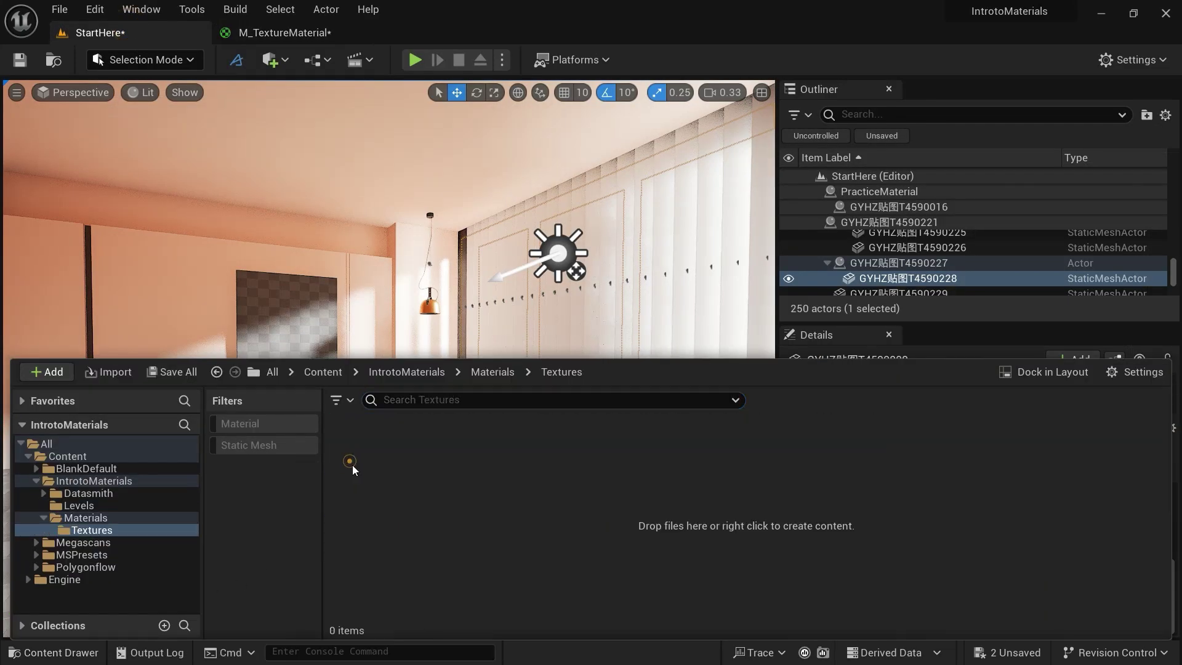
right_click(484, 542)
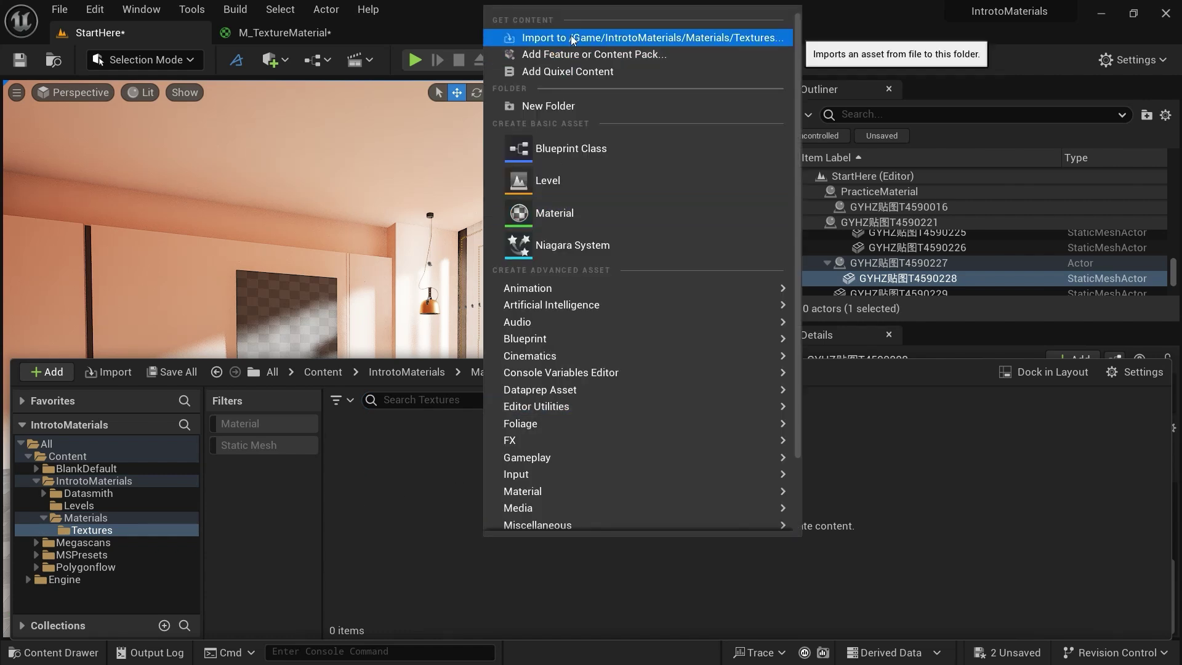
click(419, 500)
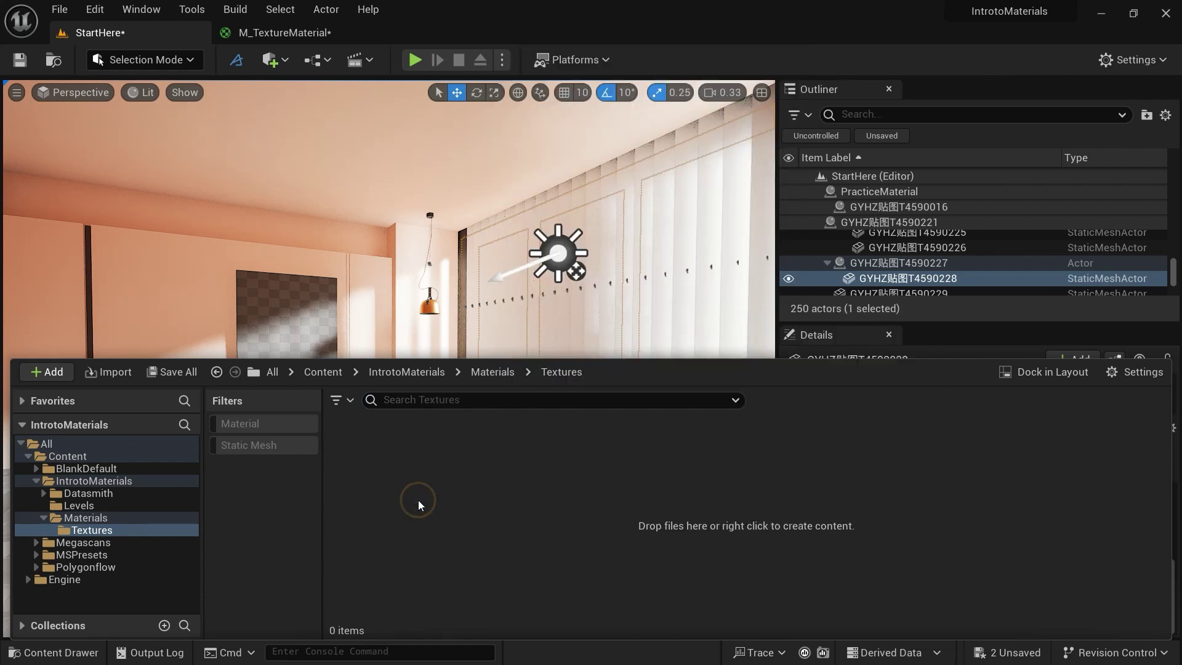
- Switch to File Explorer and import Plastic006_4K-PNG_Roughness, WoodFloor040_4K-PNG_Color and WoodFloor040_4K-PNG_NormalDX into the project's Textures folder
key(alt+Tab)
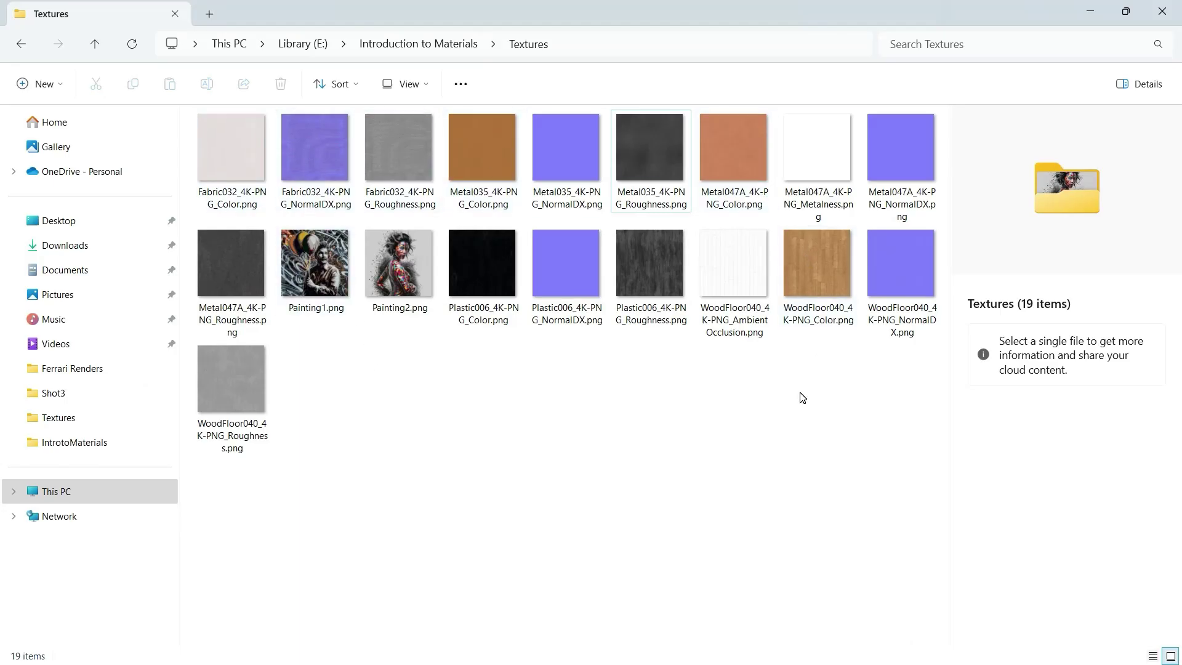
click(823, 294)
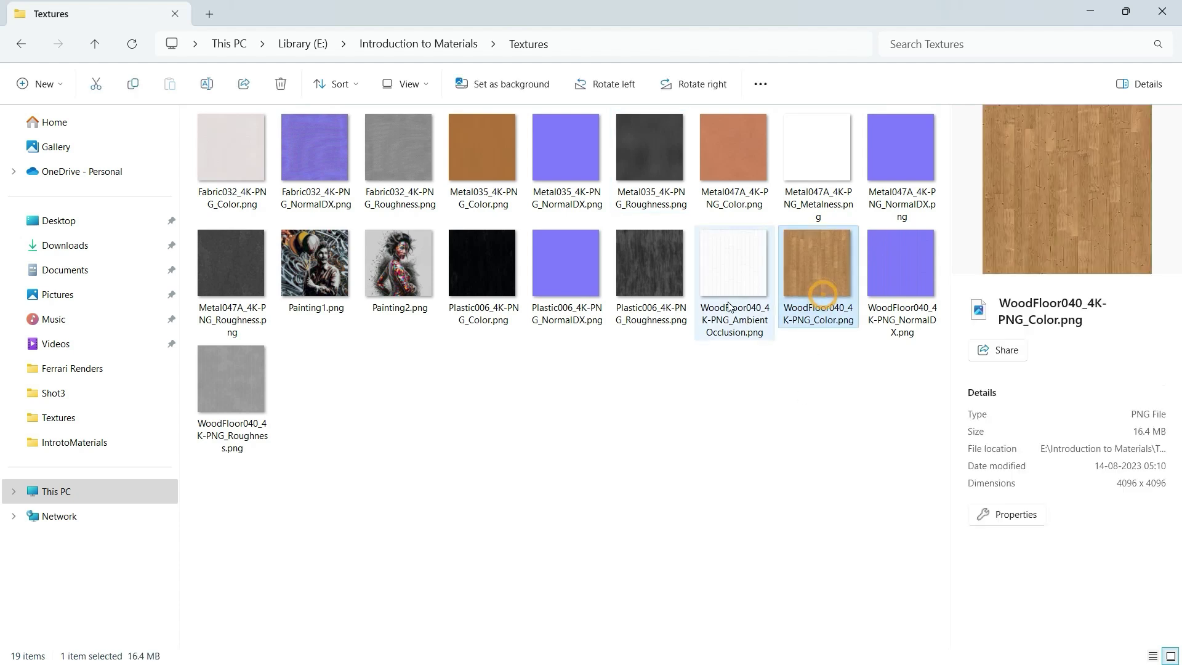
ctrl+click(651, 308)
ctrl+click(885, 291)
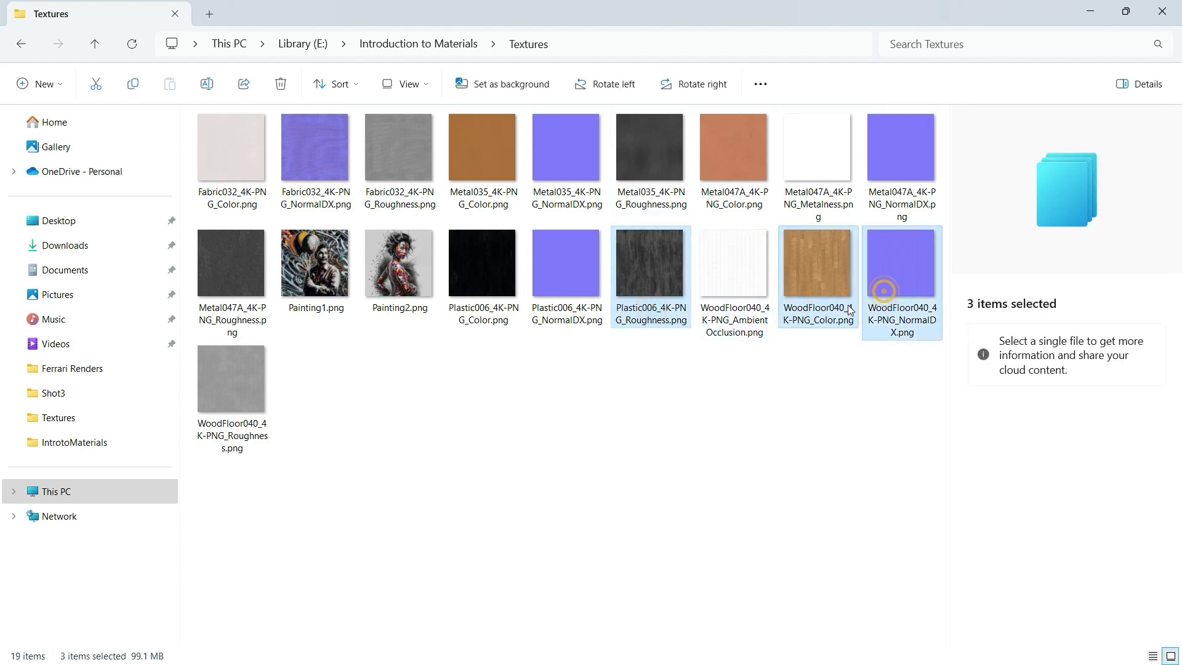
drag(819, 286, 478, 519)
key(alt+Tab)
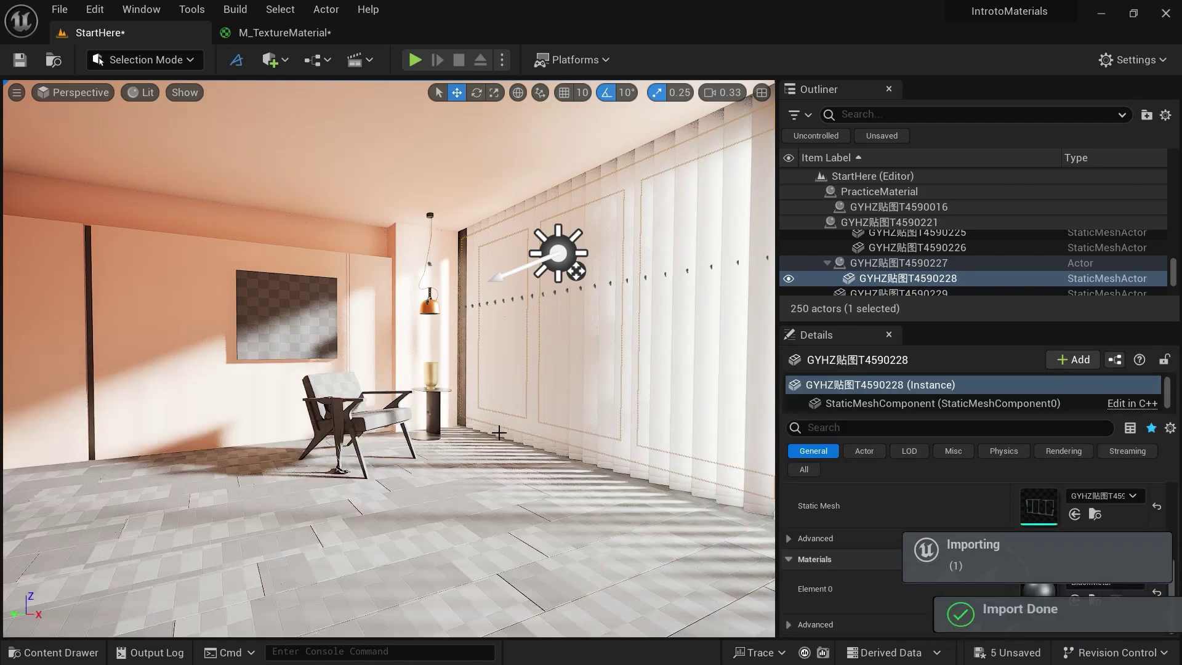
click(87, 657)
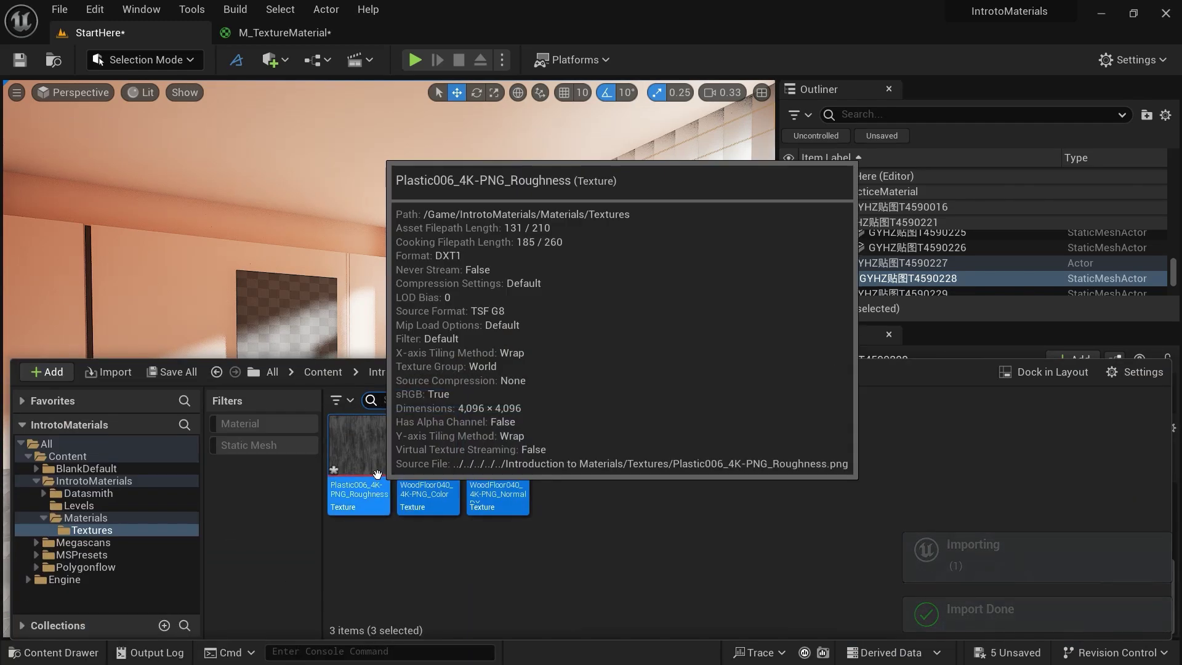
- Add the three imported textures to the M_TextureMaterial graph as Texture Samples, and save all unsaved assets from the StartHere level
drag(377, 474, 436, 209)
click(153, 36)
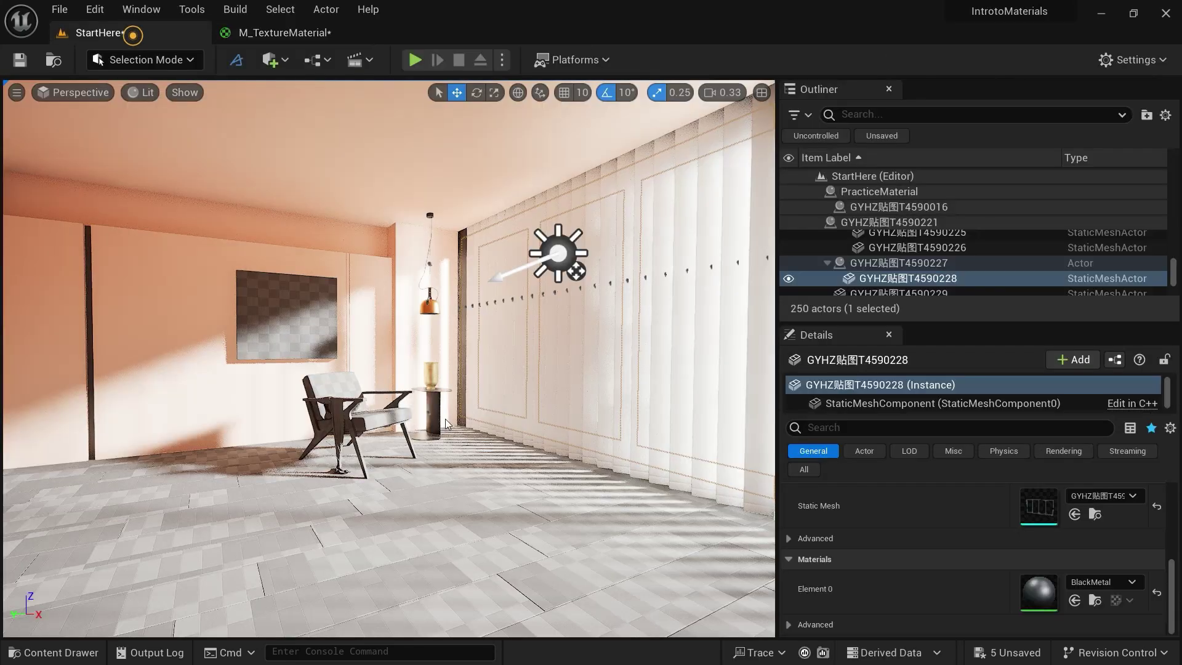
click(83, 657)
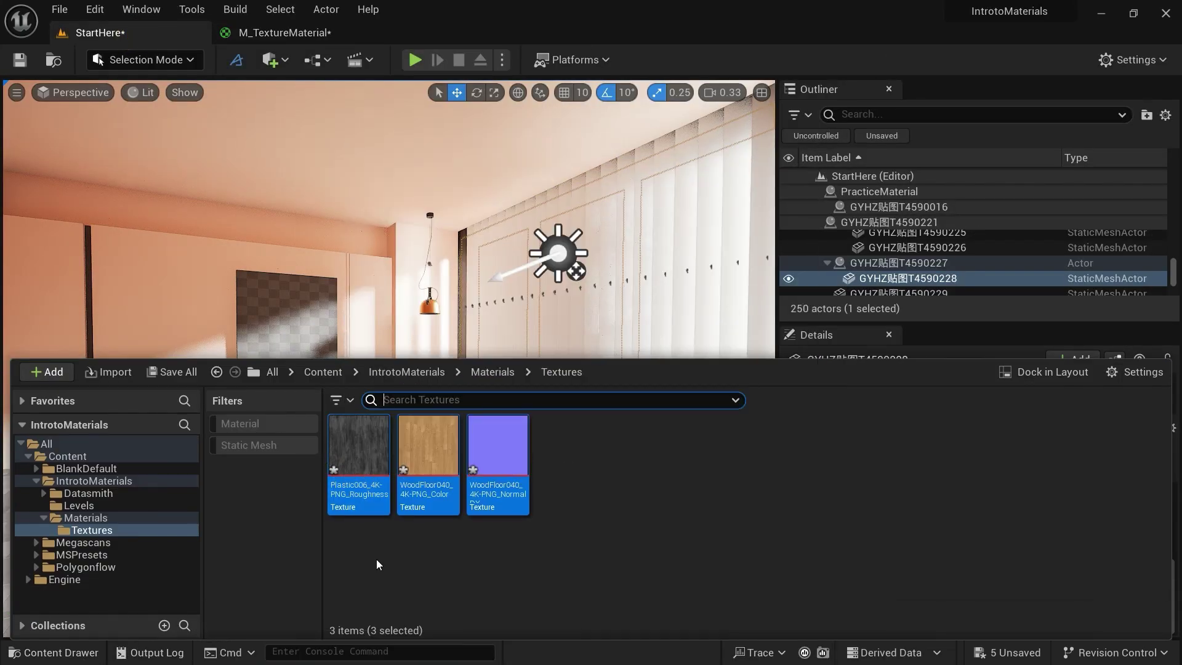
click(377, 562)
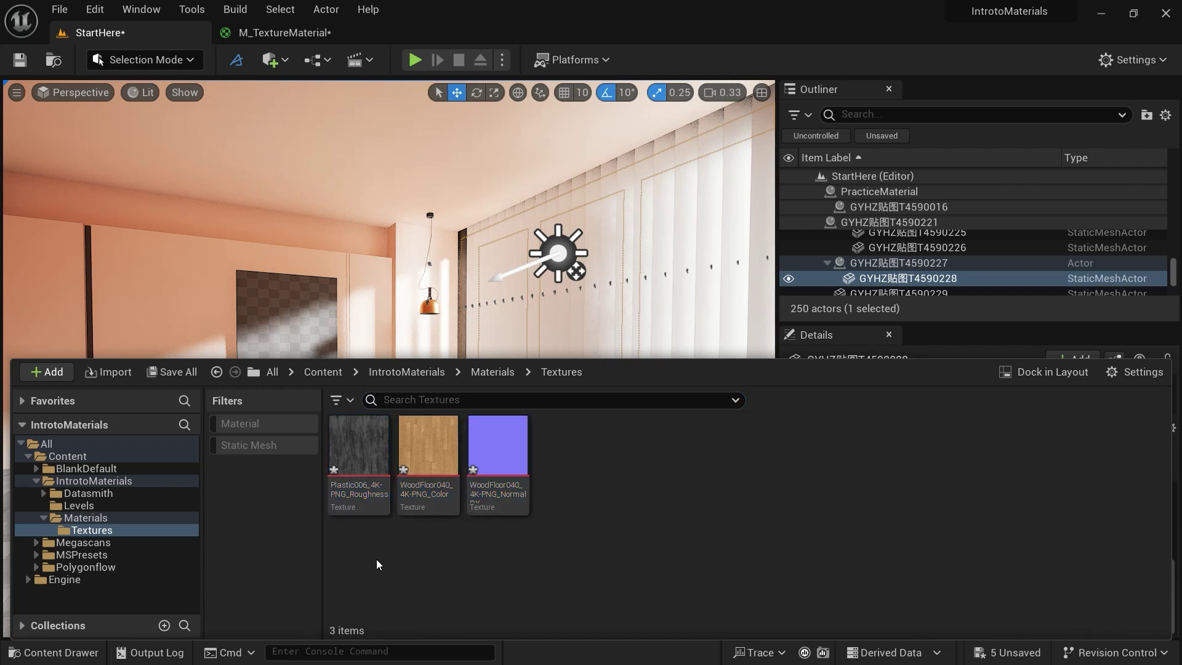
key(ctrl+shift+s)
- Spread out the Texture Samples in M_TextureMaterial and connect the WoodFloor040 color sample's RGB output to Base Color
click(295, 31)
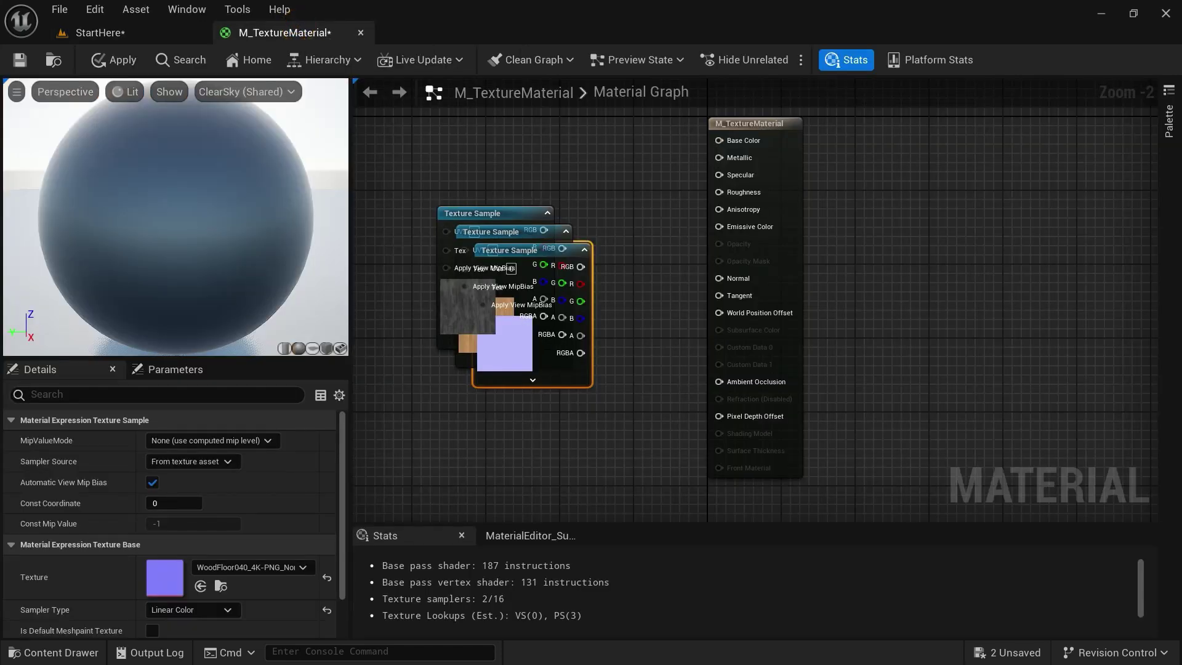
right_drag(511, 242, 536, 328)
drag(528, 300, 392, 174)
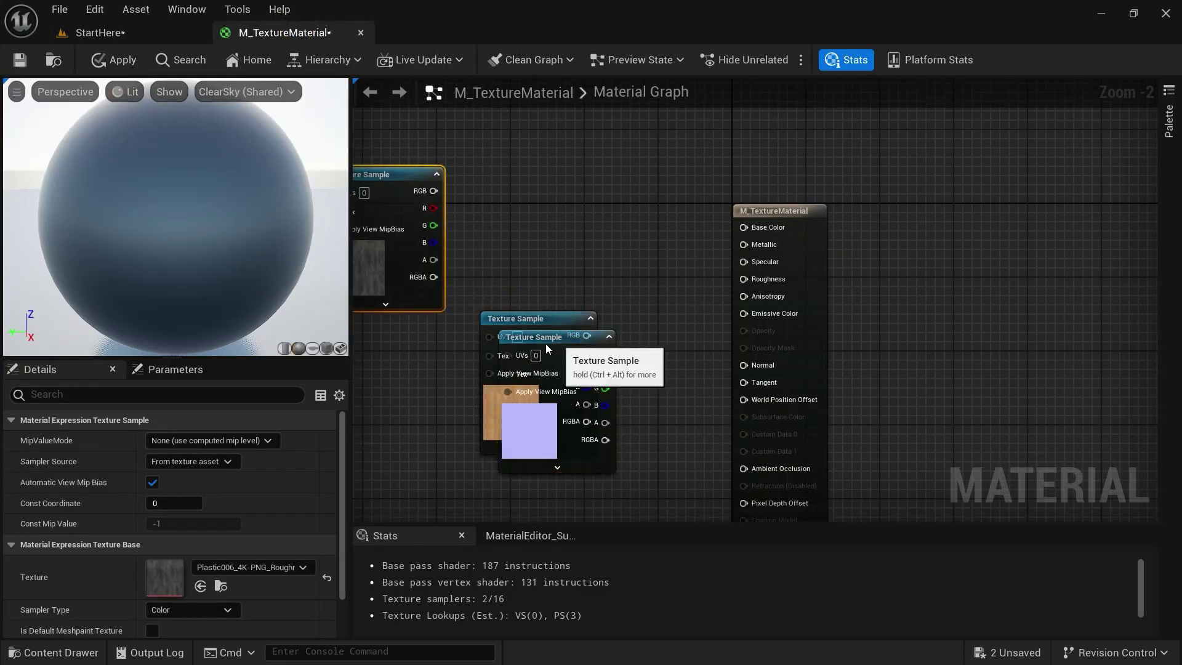
drag(558, 337, 375, 387)
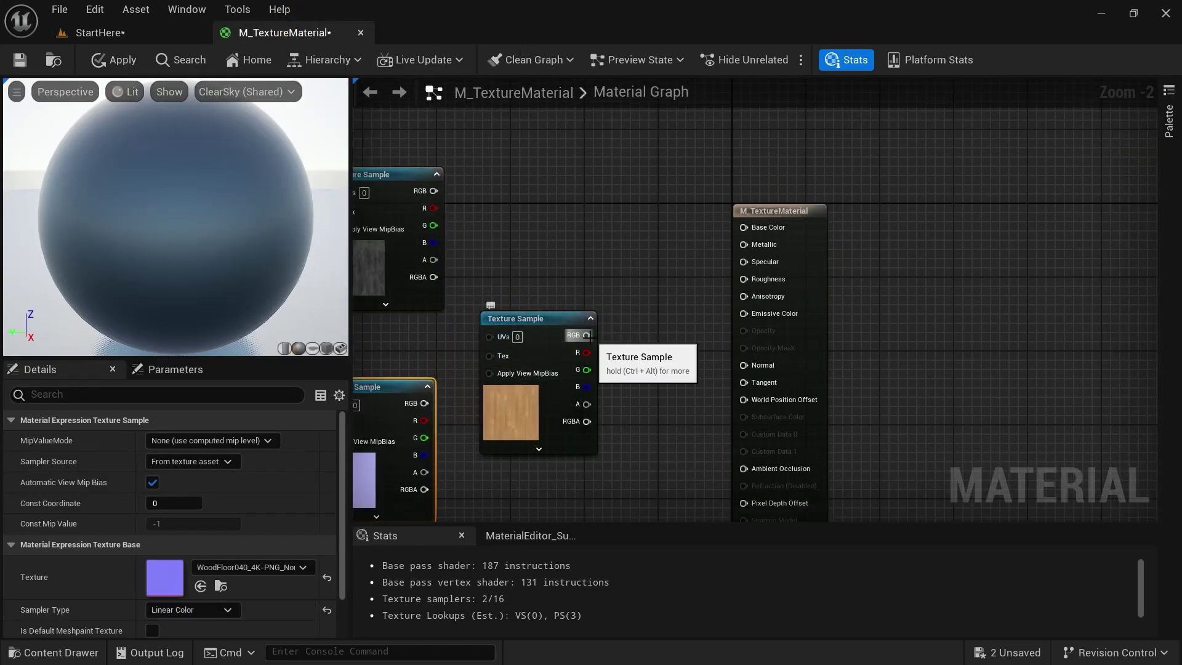
drag(587, 335, 744, 227)
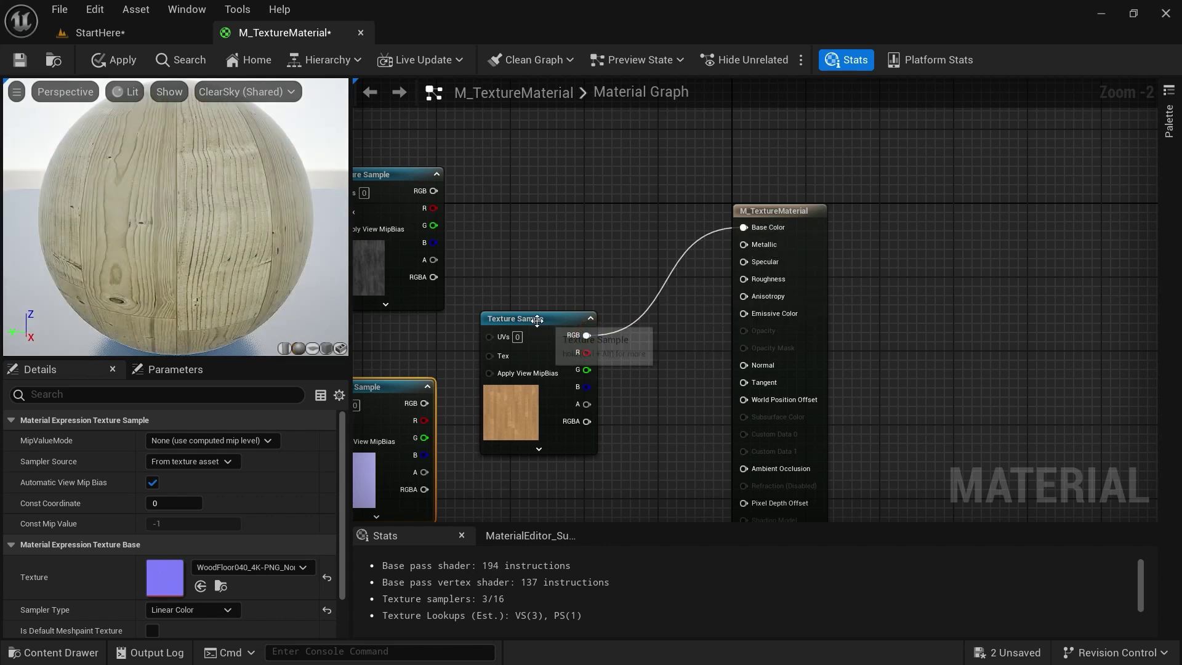
drag(536, 324, 582, 179)
- Connect the WoodFloor040 normal sample's RGB output to Normal and the Plastic006 roughness sample's RGB output to Roughness
right_drag(431, 384, 491, 292)
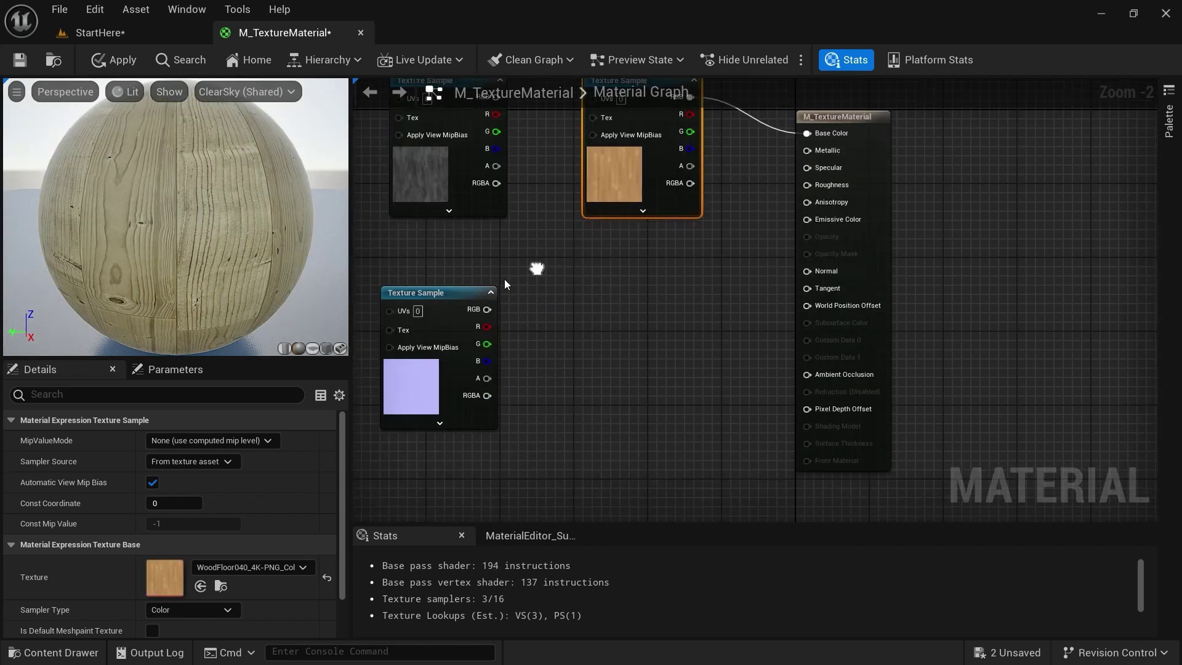
drag(435, 299, 804, 273)
right_drag(655, 302, 667, 368)
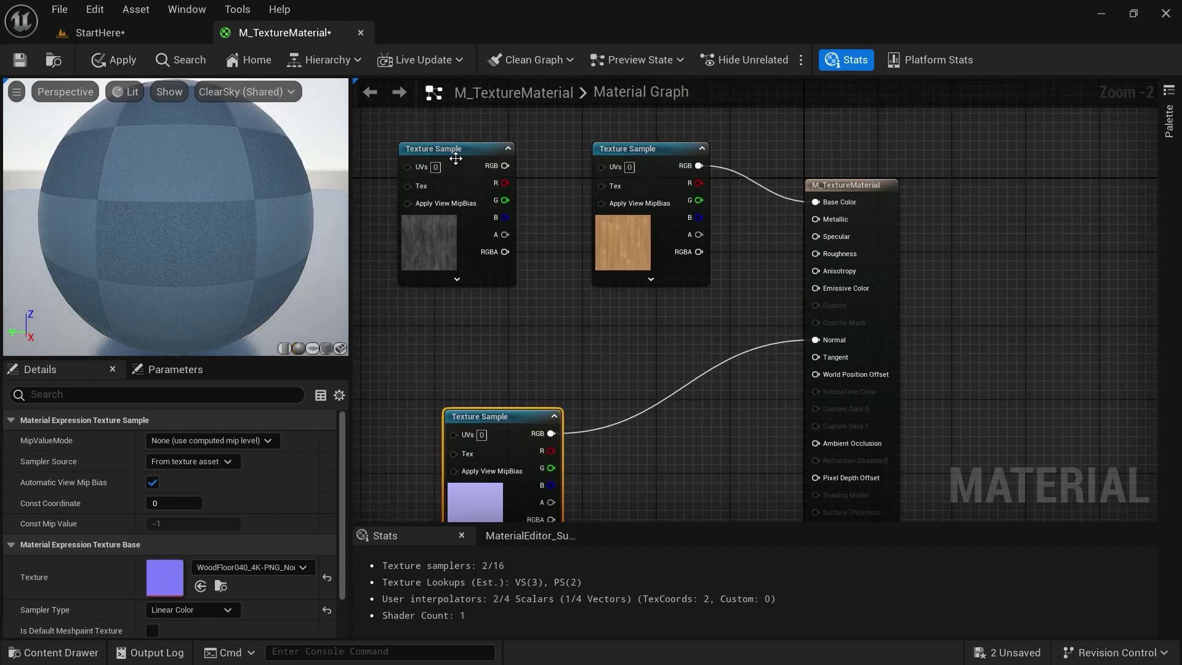
drag(458, 167, 815, 253)
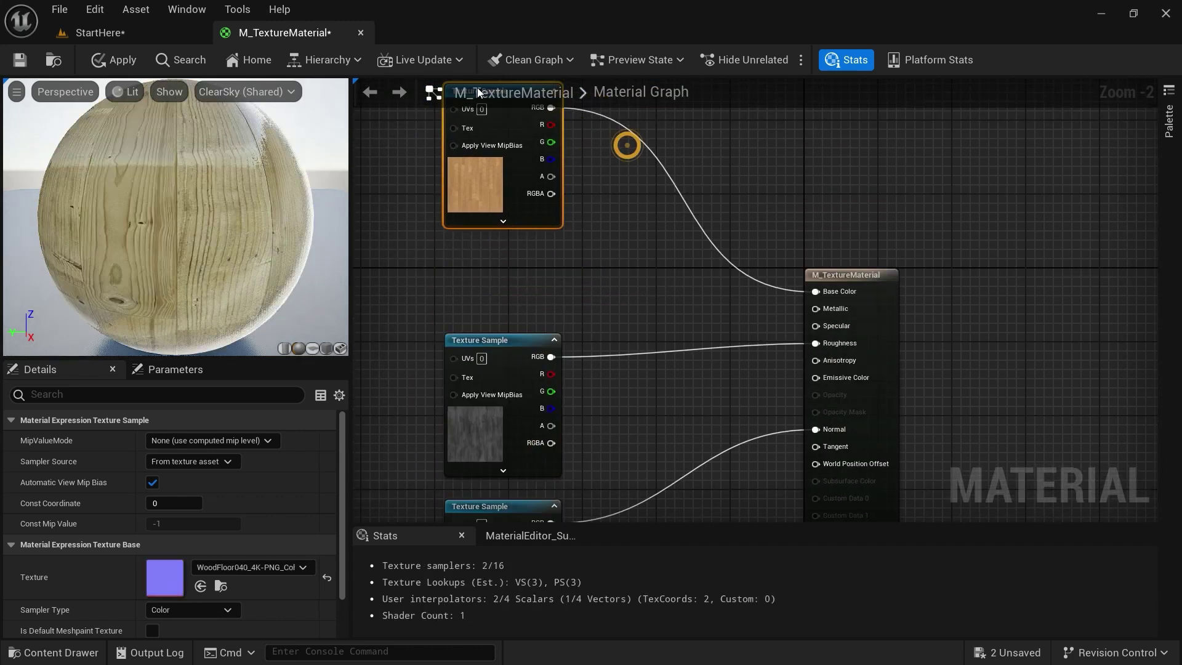
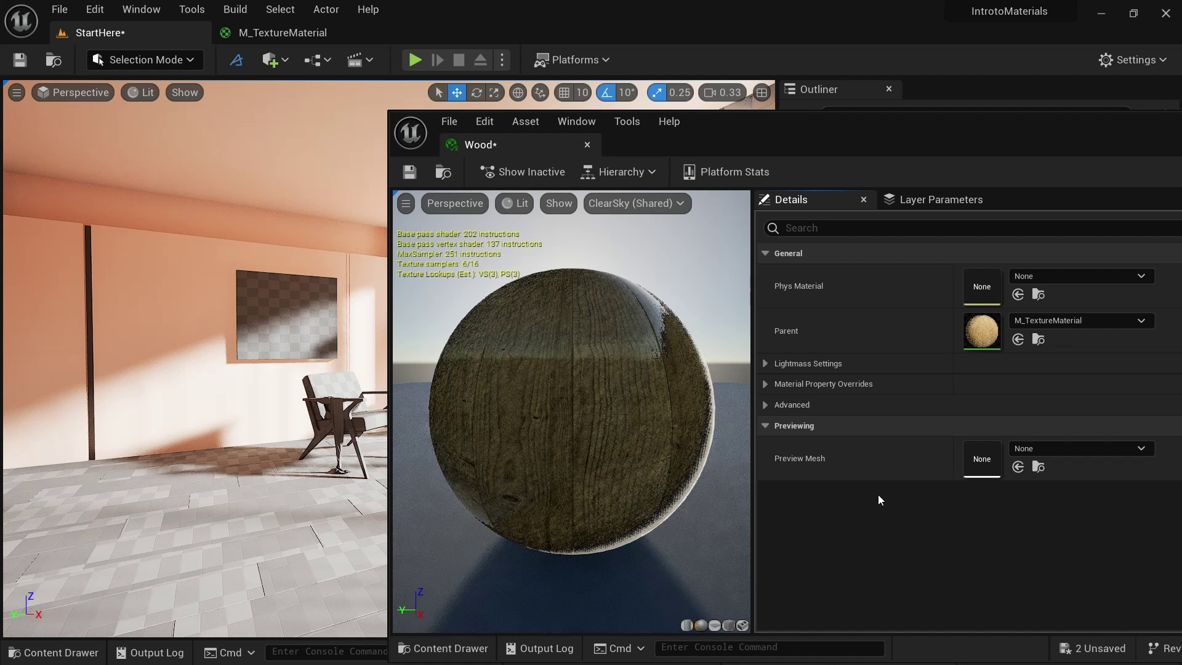
- Close the Wood instance, convert M_TextureMaterial's wood color sample to a parameter named BaseColor, and save the material
click(59, 649)
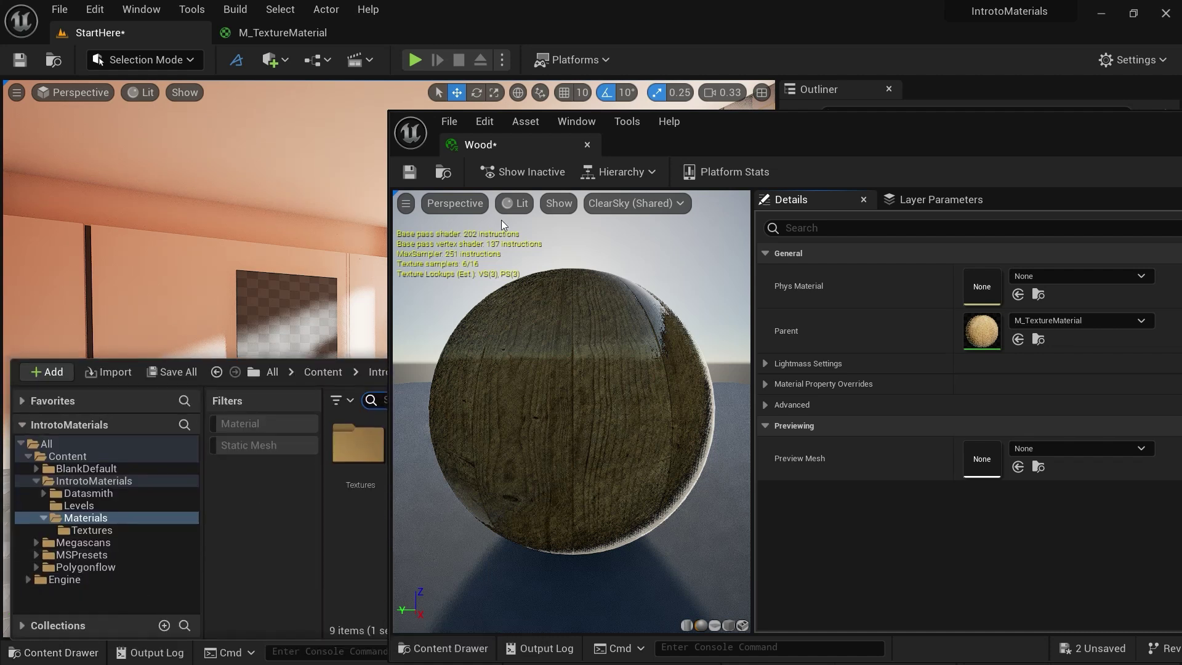
click(587, 144)
click(290, 32)
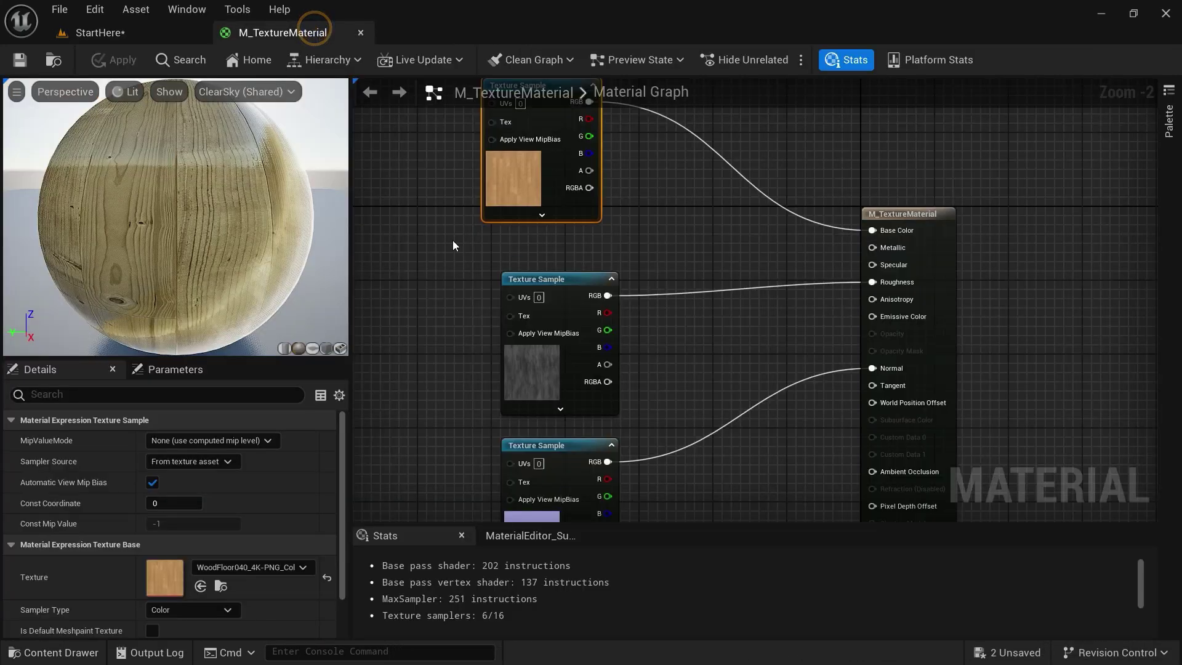
right_click(545, 212)
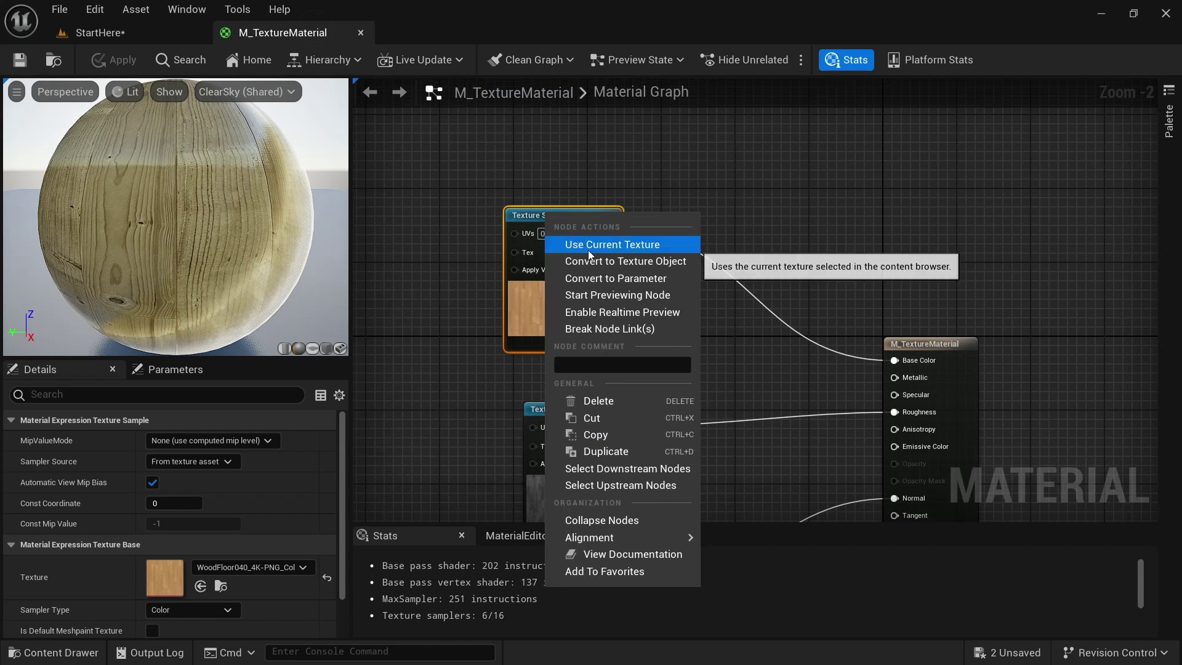
click(602, 279)
text(BaseColor)
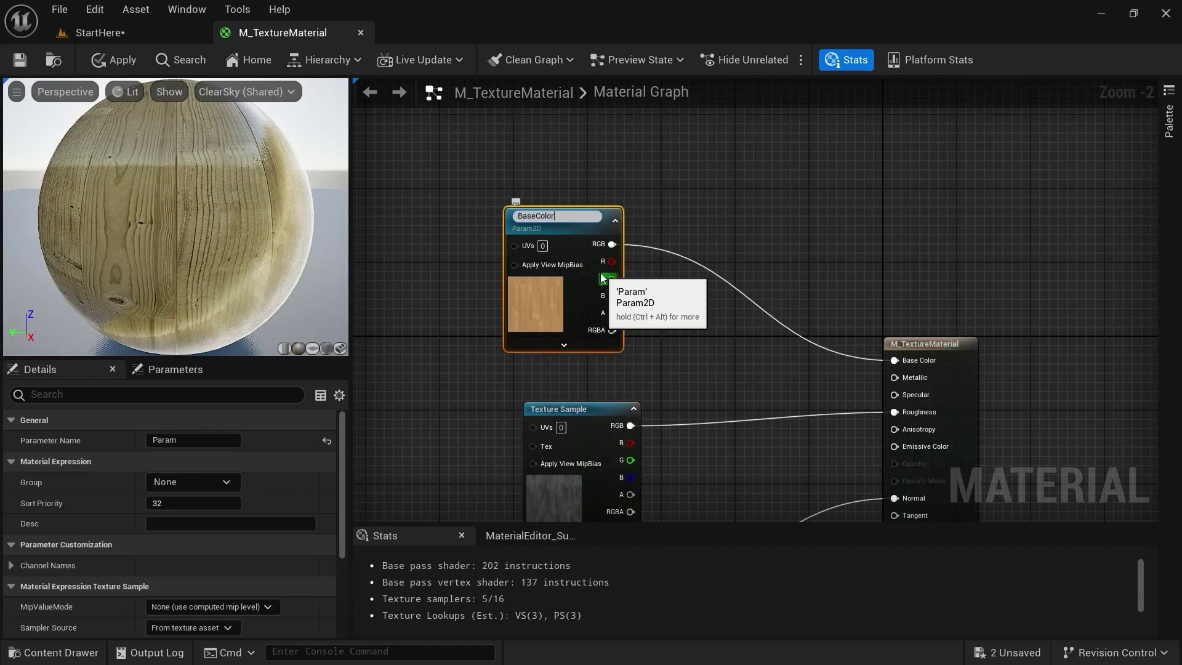
key(Return)
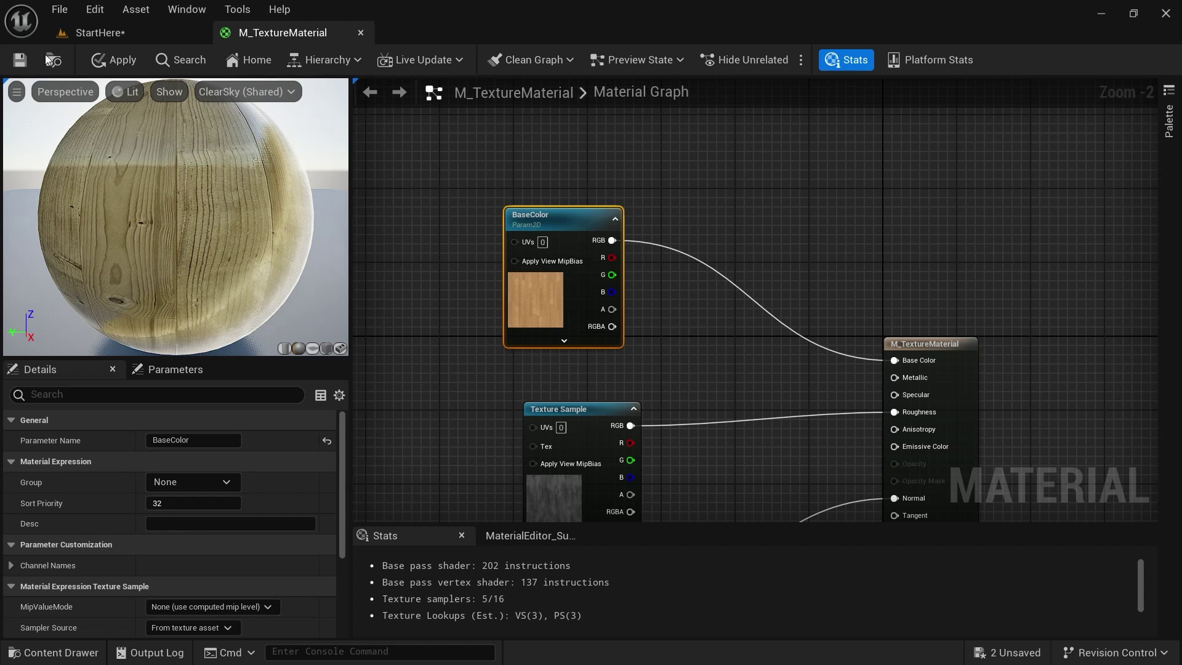
click(20, 59)
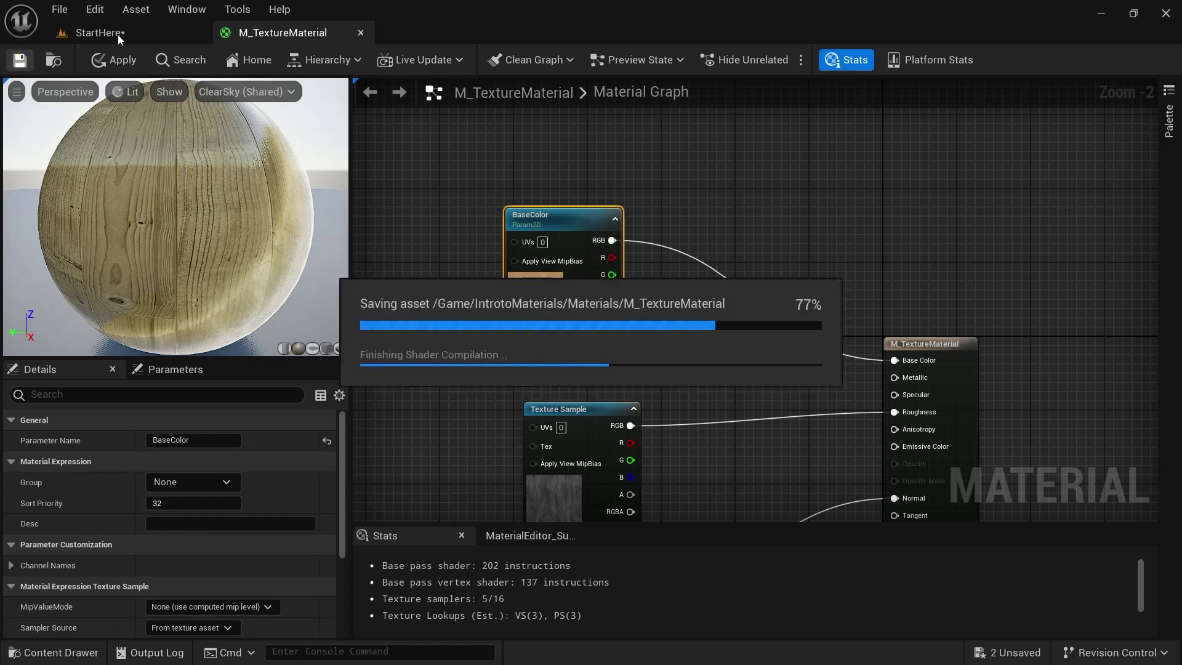
- Open the Wood instance from the Materials folder to check its BaseColor texture parameter, and close it
click(117, 34)
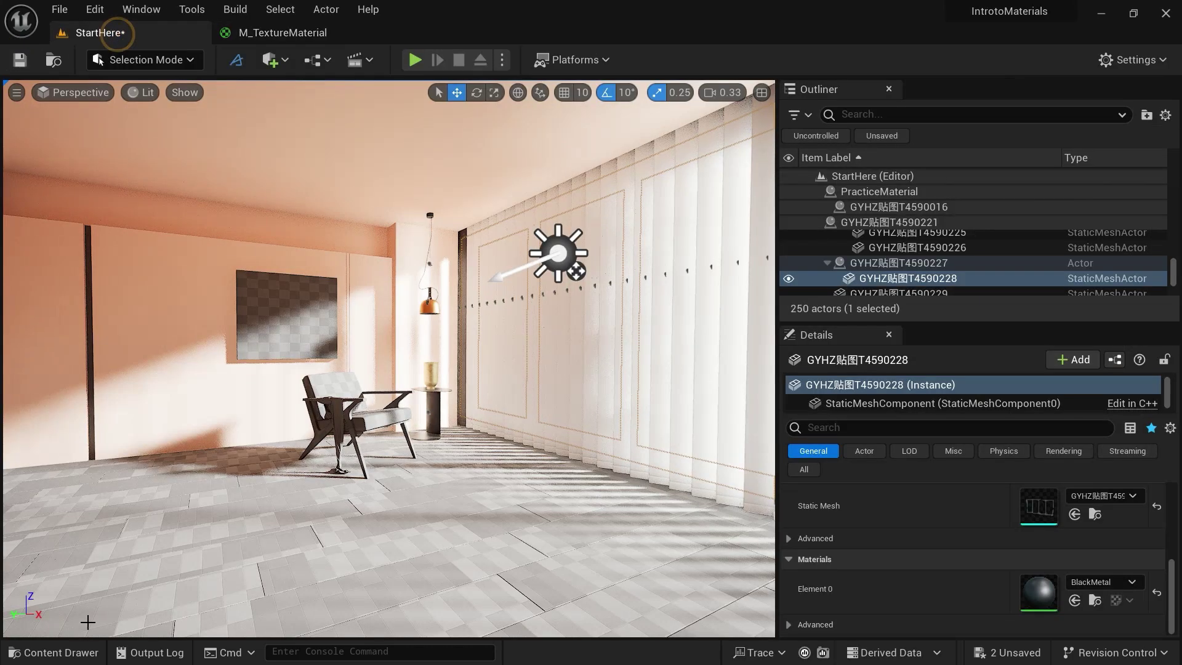
key(ctrl+space)
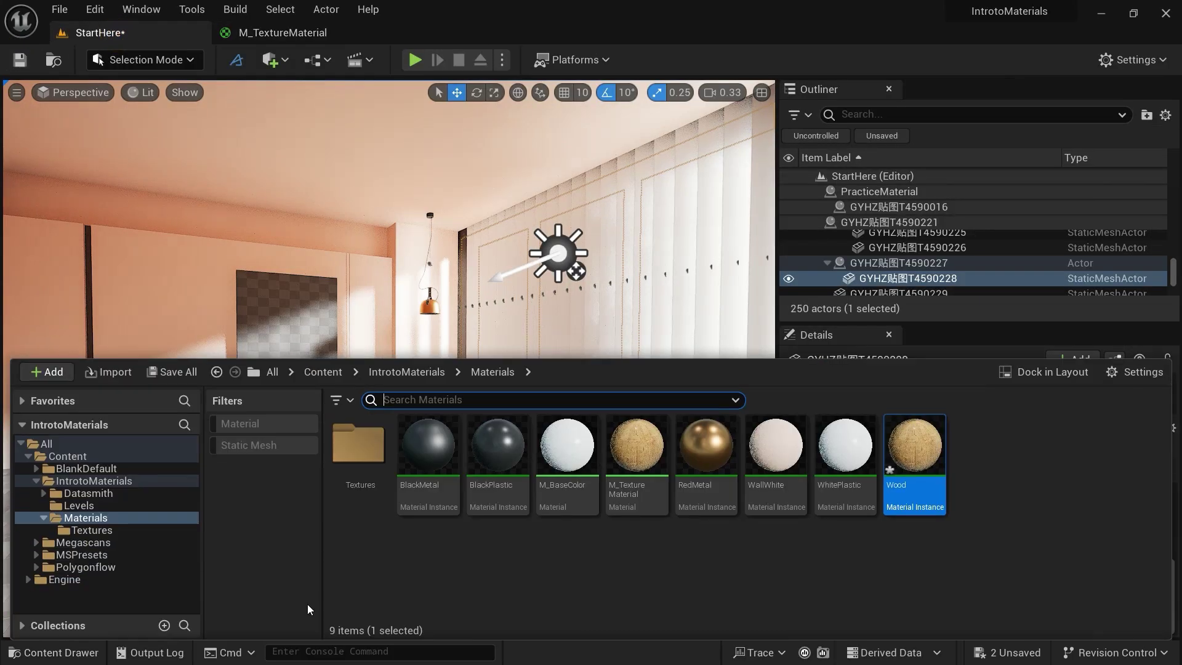
double_click(913, 442)
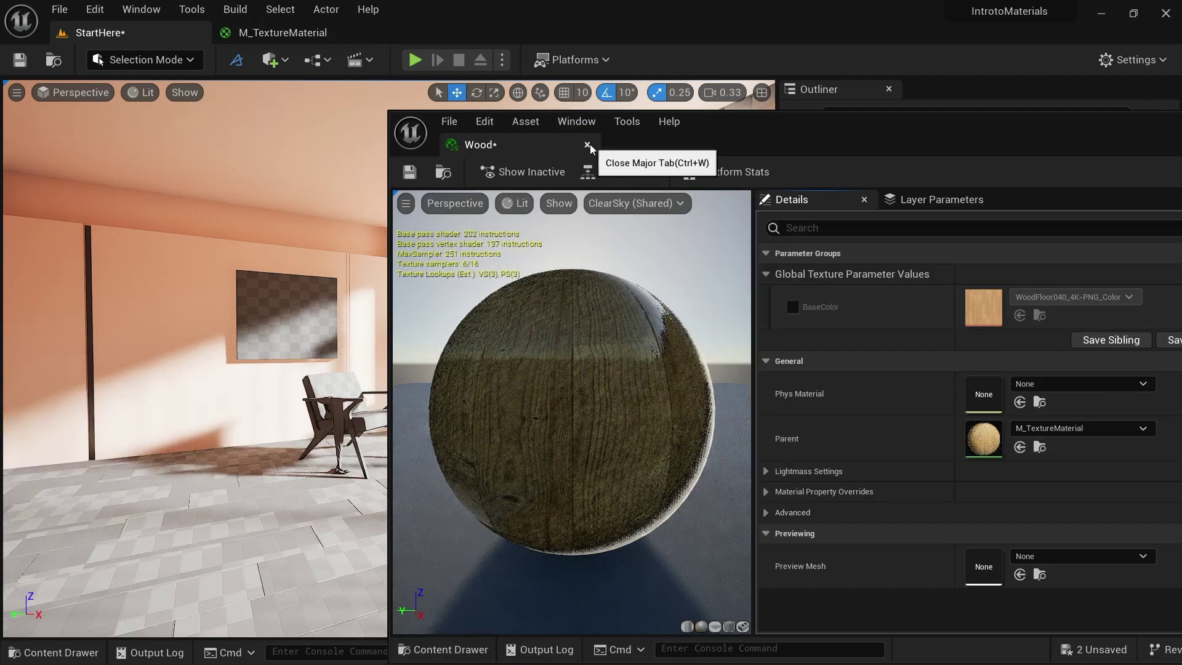
click(585, 145)
- Convert the Plastic006 roughness sample in M_TextureMaterial to a parameter named Roughness
click(282, 33)
click(562, 403)
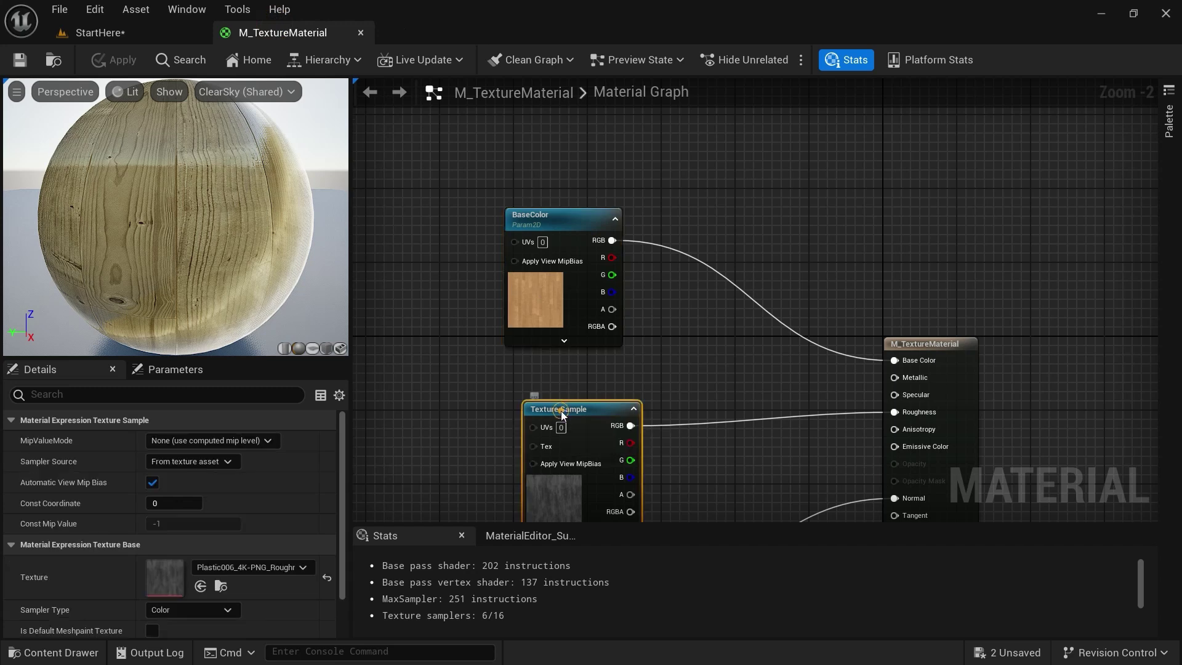
right_click(560, 411)
click(618, 106)
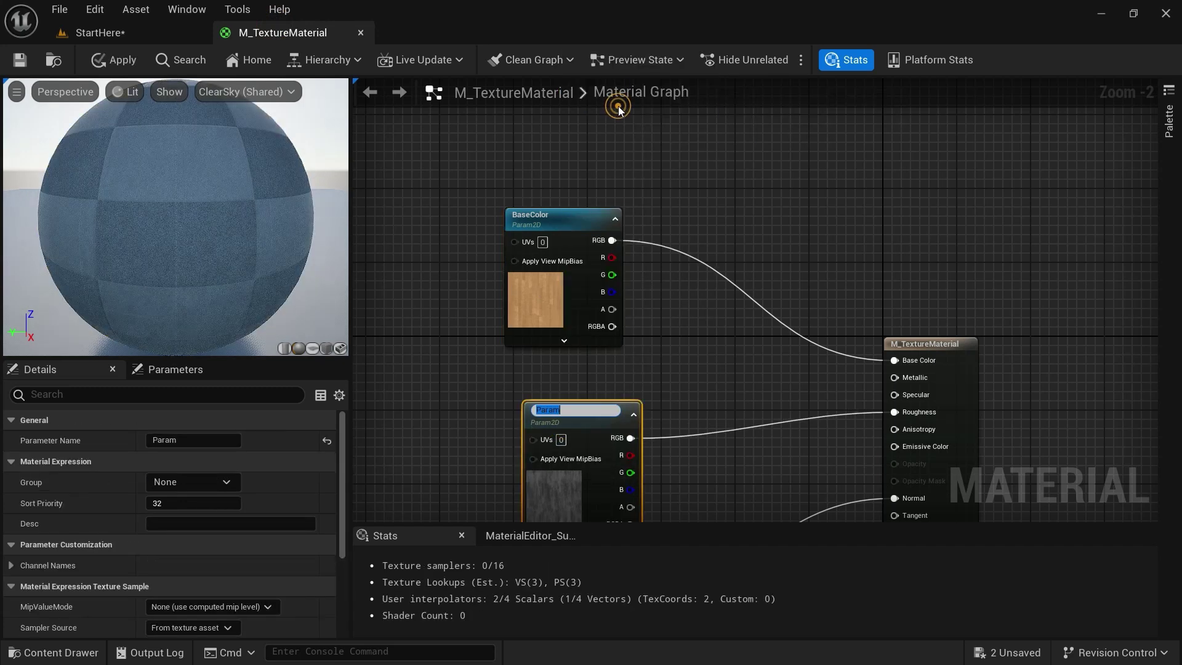
text(Roughness)
key(Return)
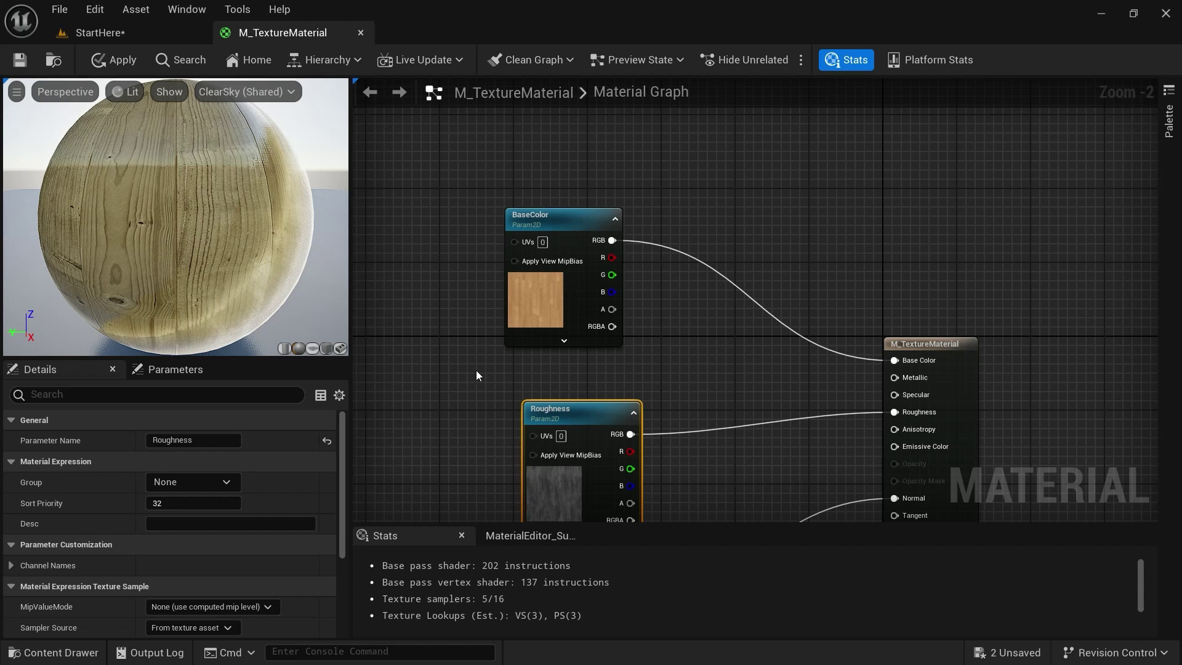
- Convert the WoodFloor040 normal sample to a parameter named Normal and save M_TextureMaterial
scroll(564, 415, down, 3)
right_click(569, 377)
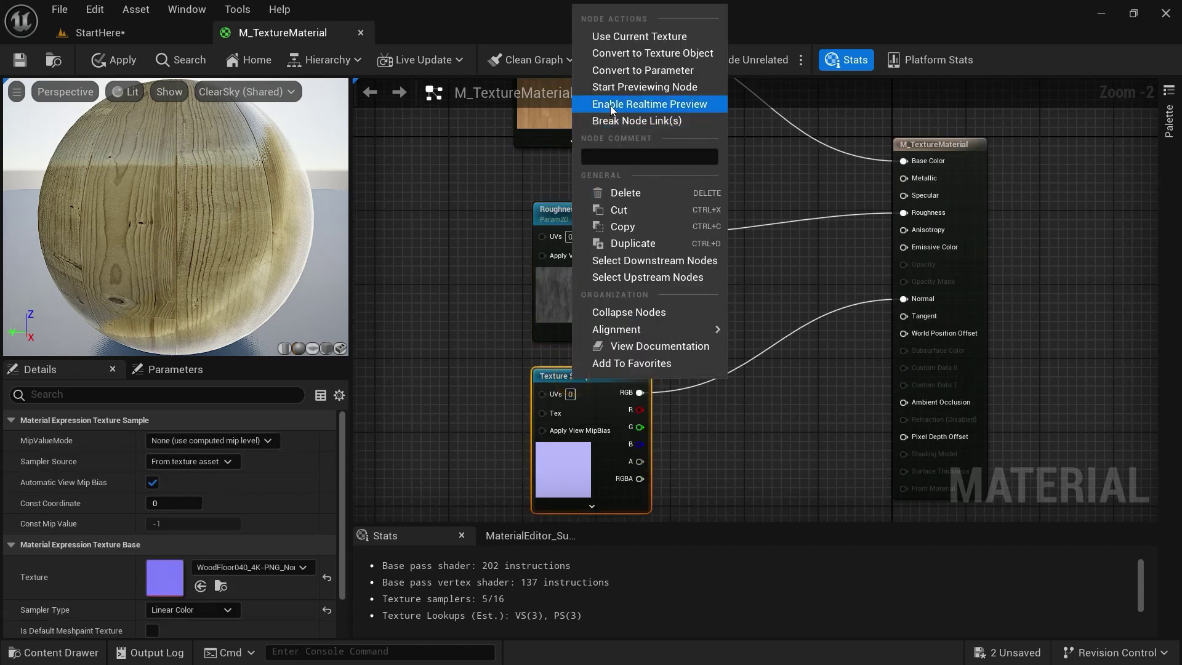
click(618, 71)
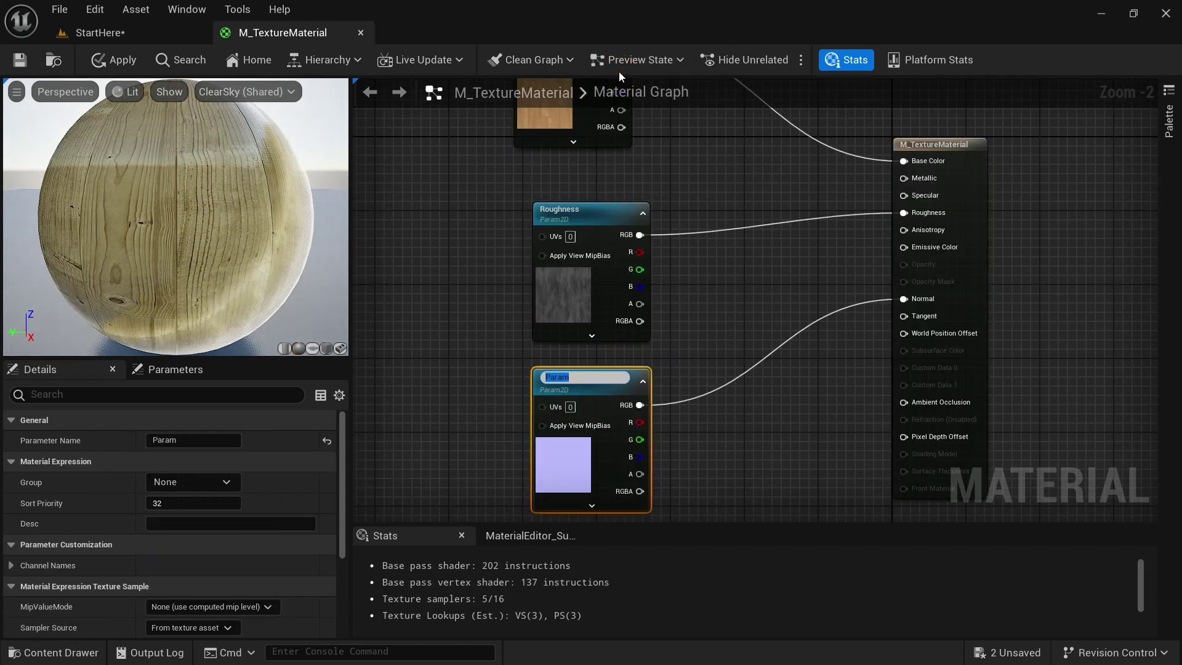
text(Normal)
key(Return)
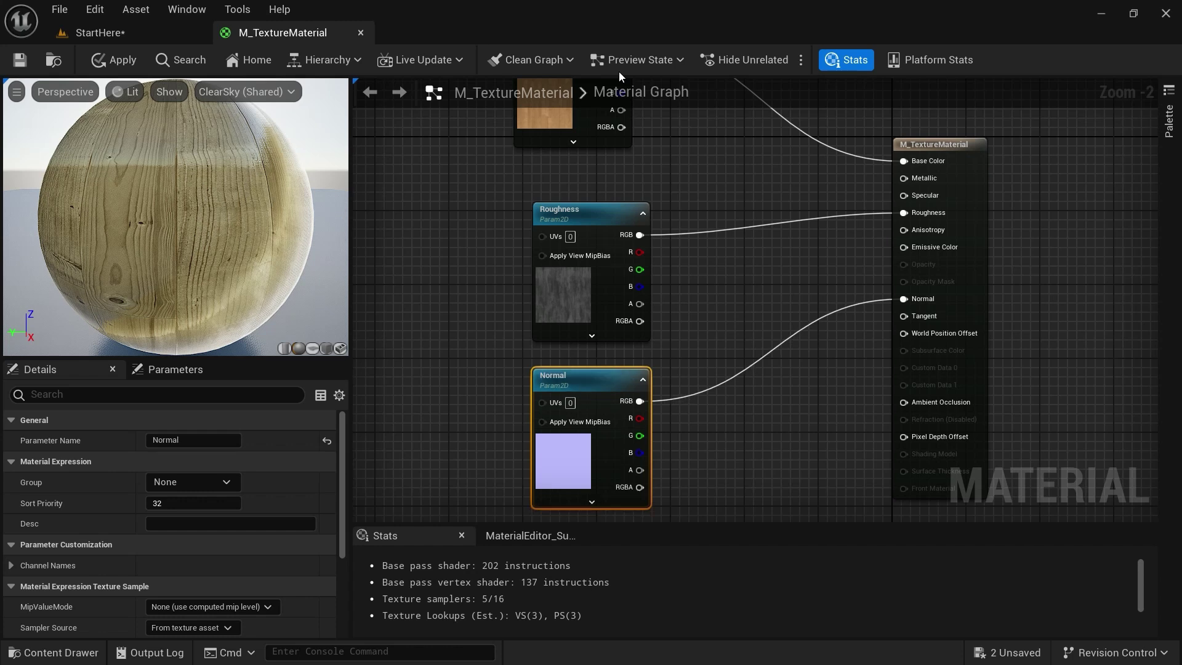
click(20, 60)
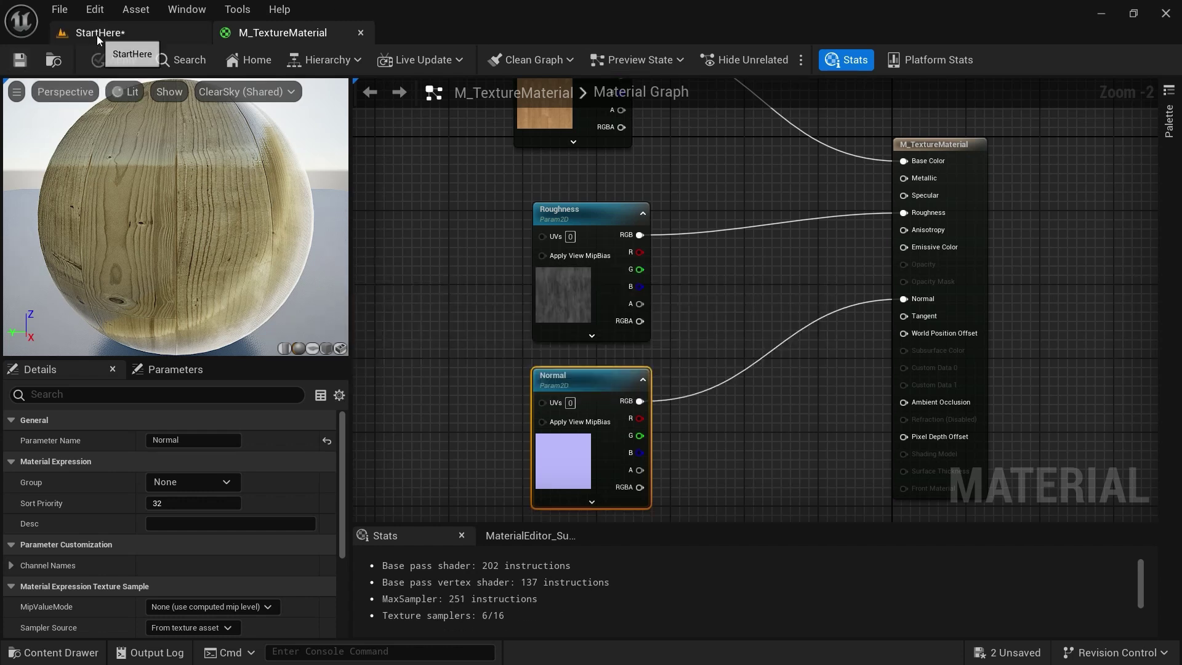
- Reopen the Wood instance to examine its BaseColor, Normal and Roughness texture parameters, and close it
click(97, 35)
click(35, 644)
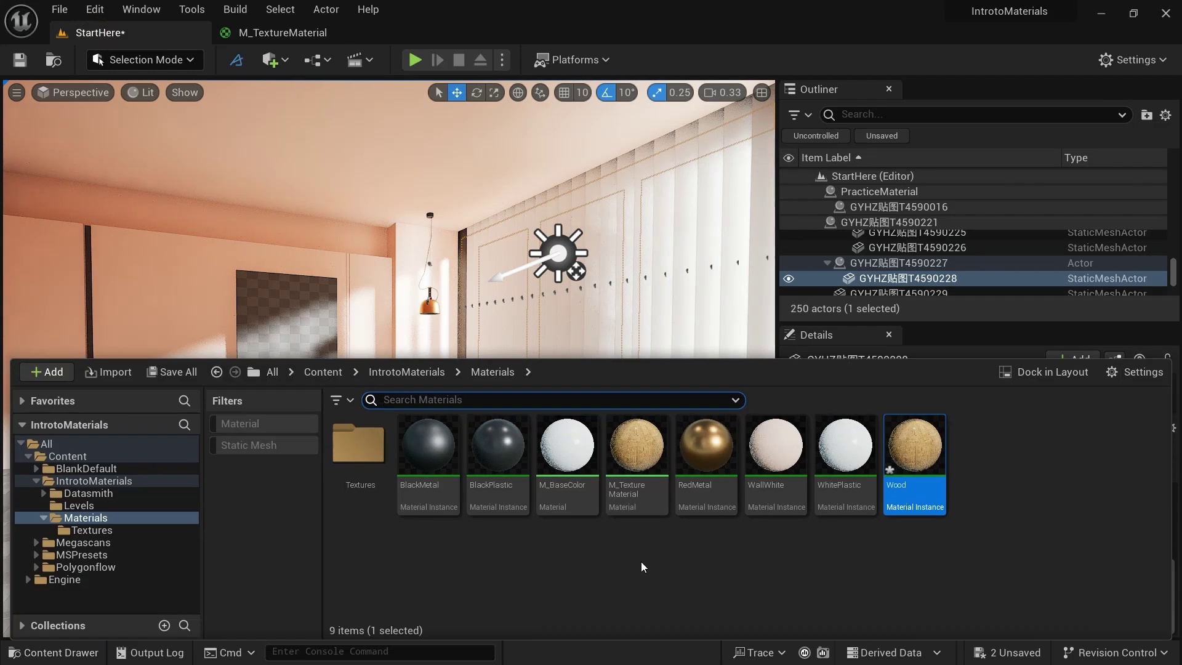
double_click(903, 458)
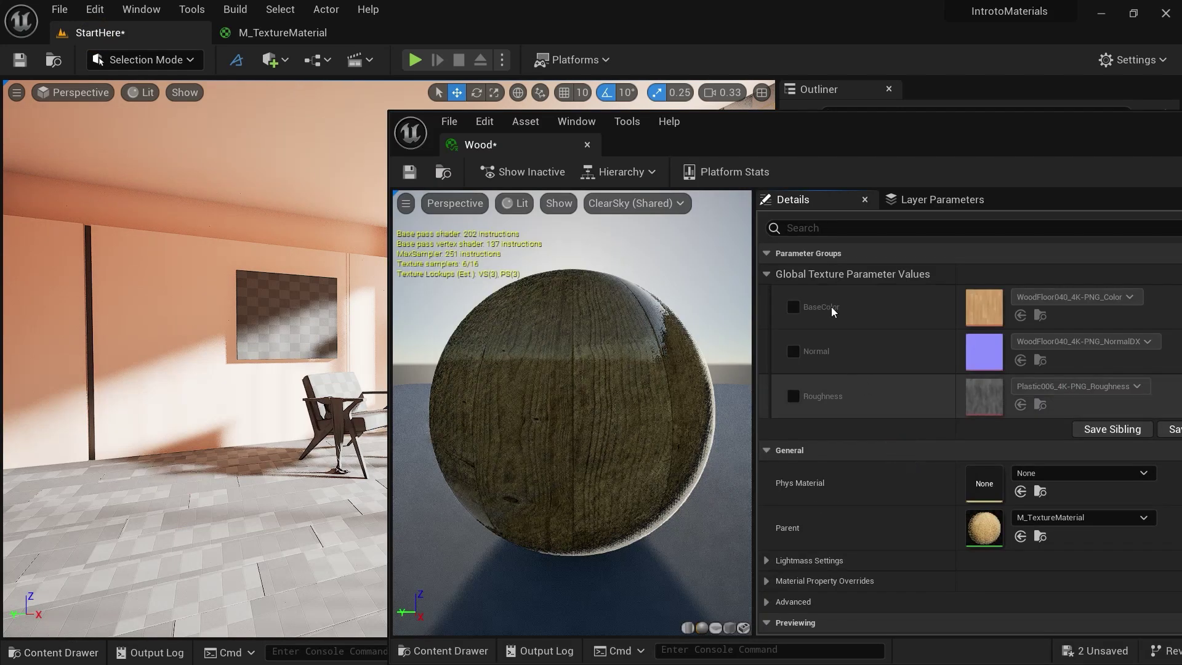
click(586, 146)
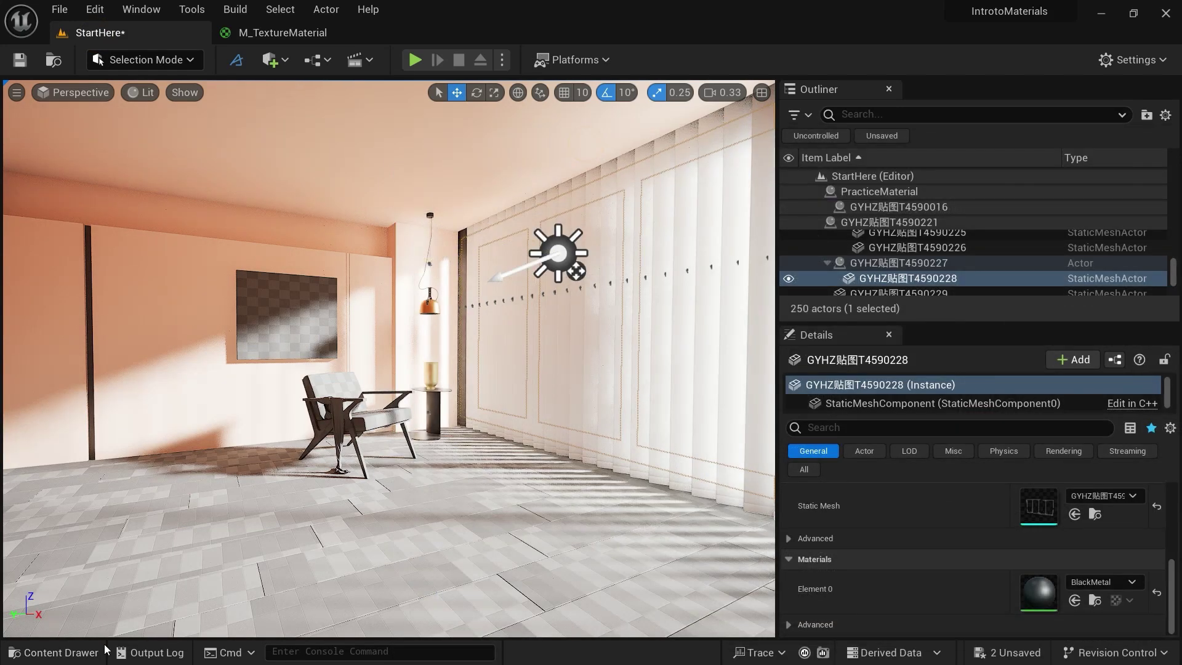
- Apply the Wood material instance to the room's floor in the StartHere level and inspect the floor up close
click(61, 652)
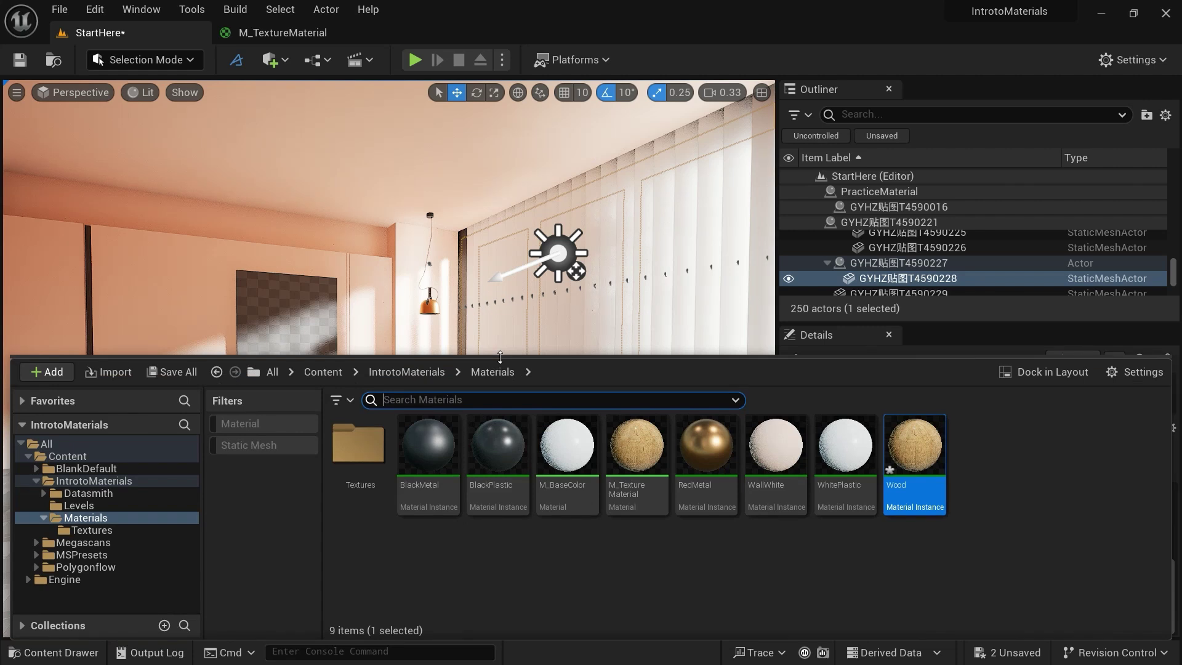
click(501, 352)
drag(929, 599, 443, 483)
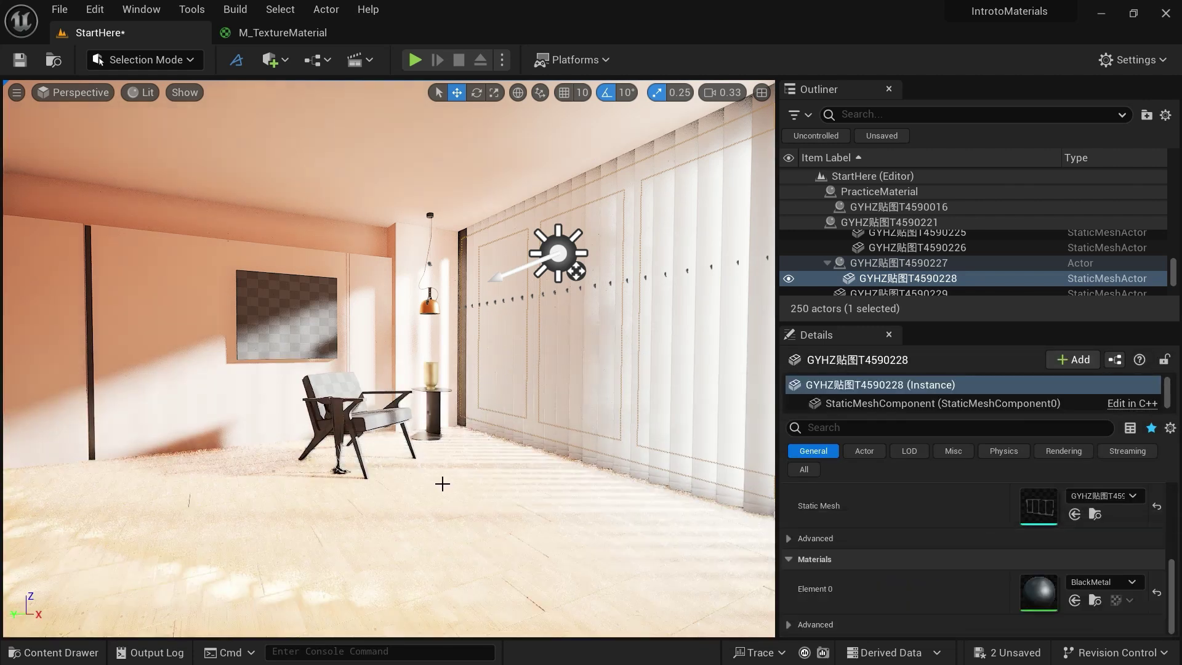
right_drag(475, 482, 496, 515)
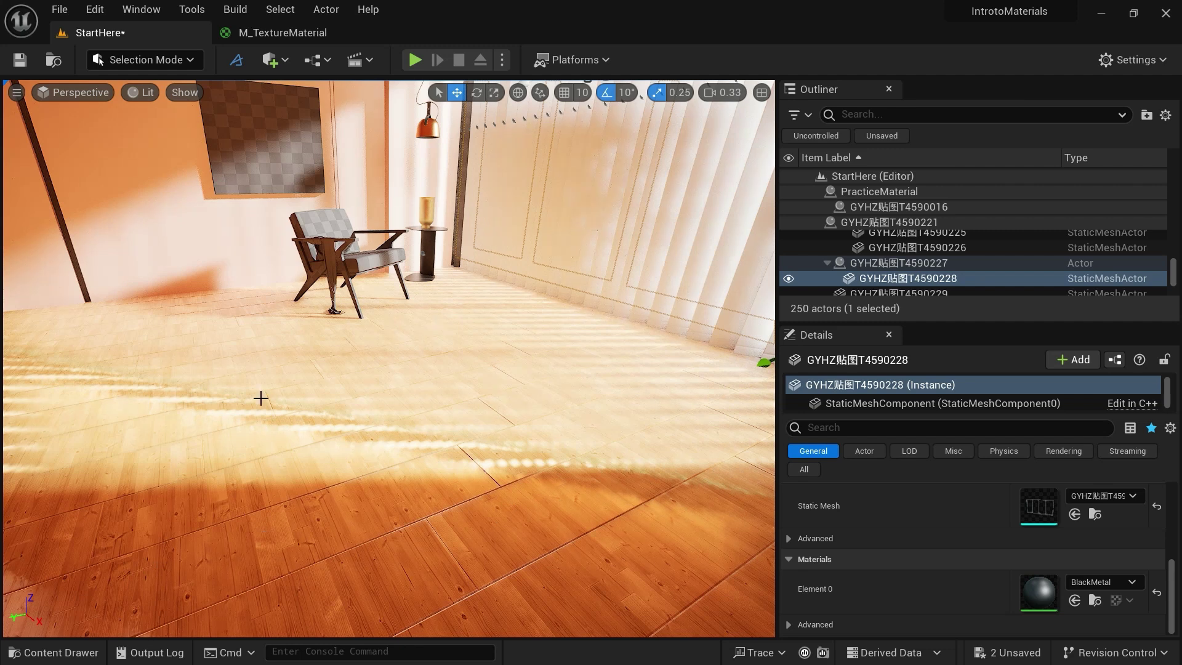
click(282, 33)
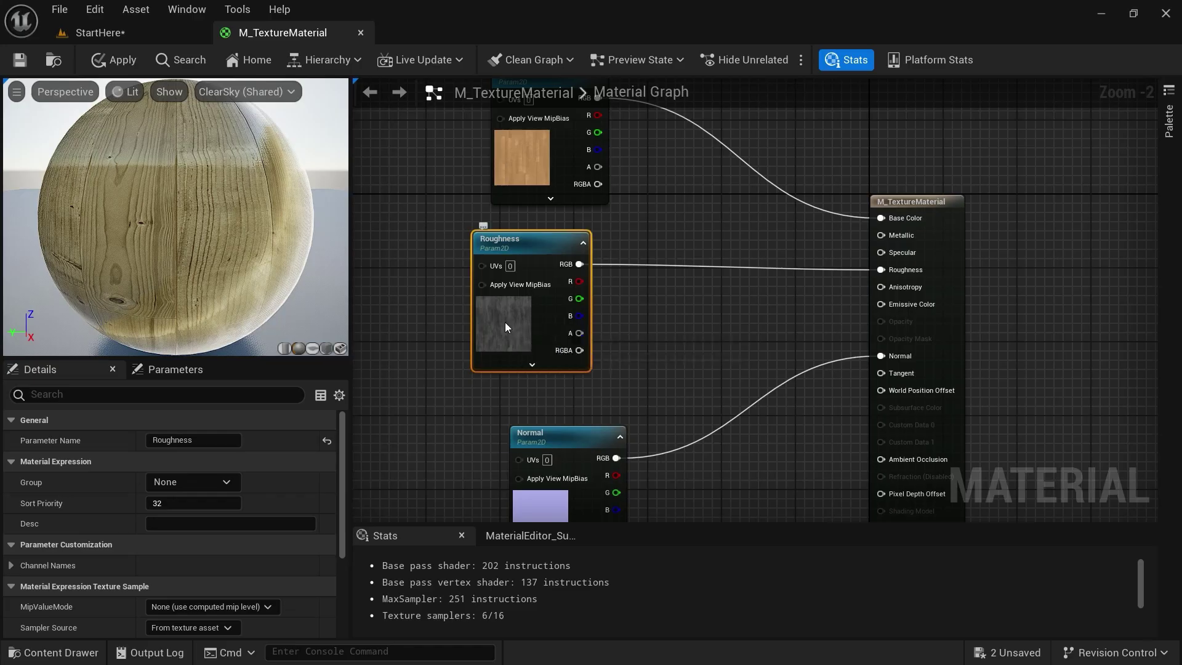
key(alt+Tab)
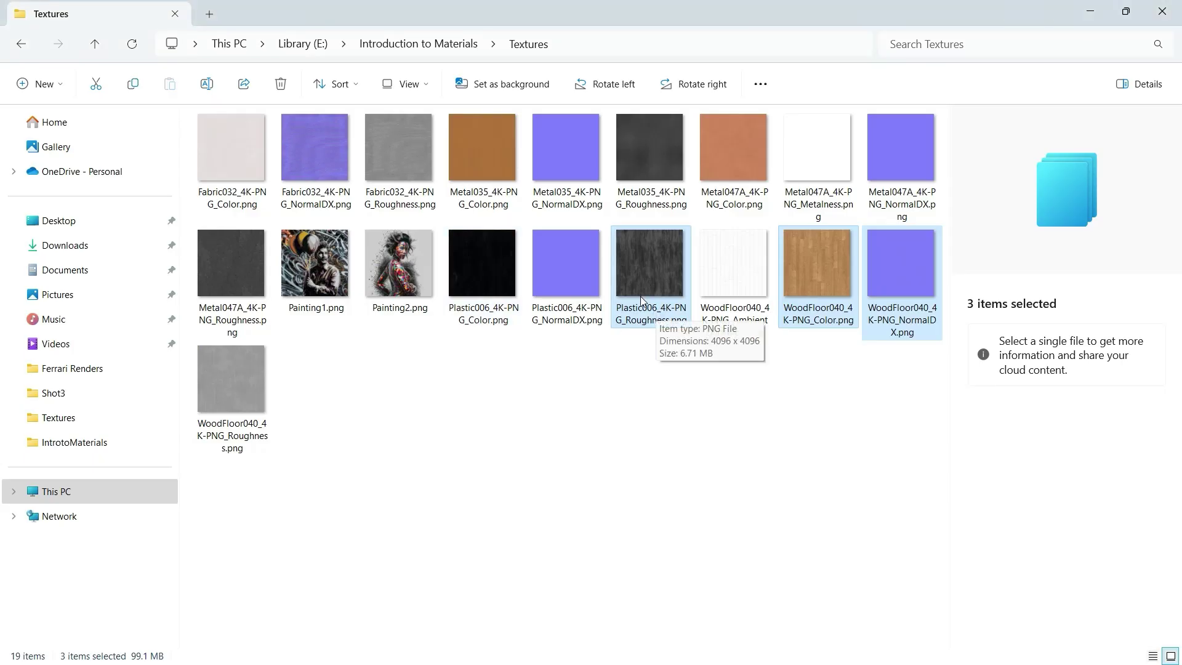
click(226, 393)
drag(227, 392, 398, 402)
key(alt+Tab)
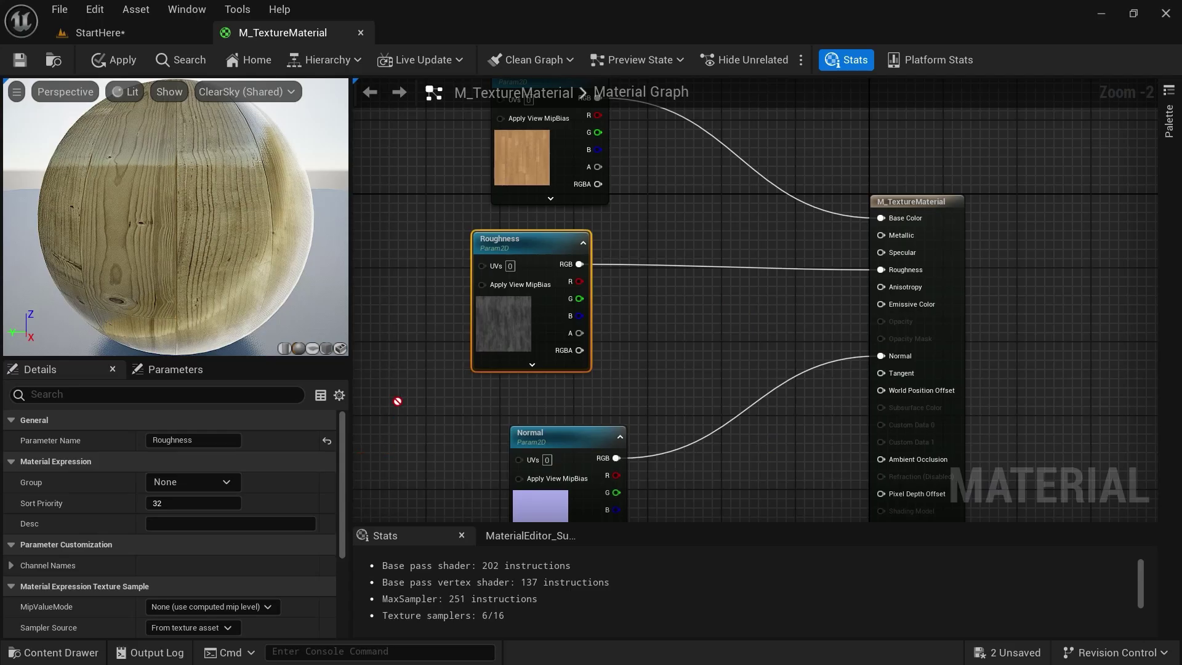
- Import WoodFloor040_4K-PNG_Roughness.png from the Windows Textures folder into the project's Materials > Textures folder
click(99, 32)
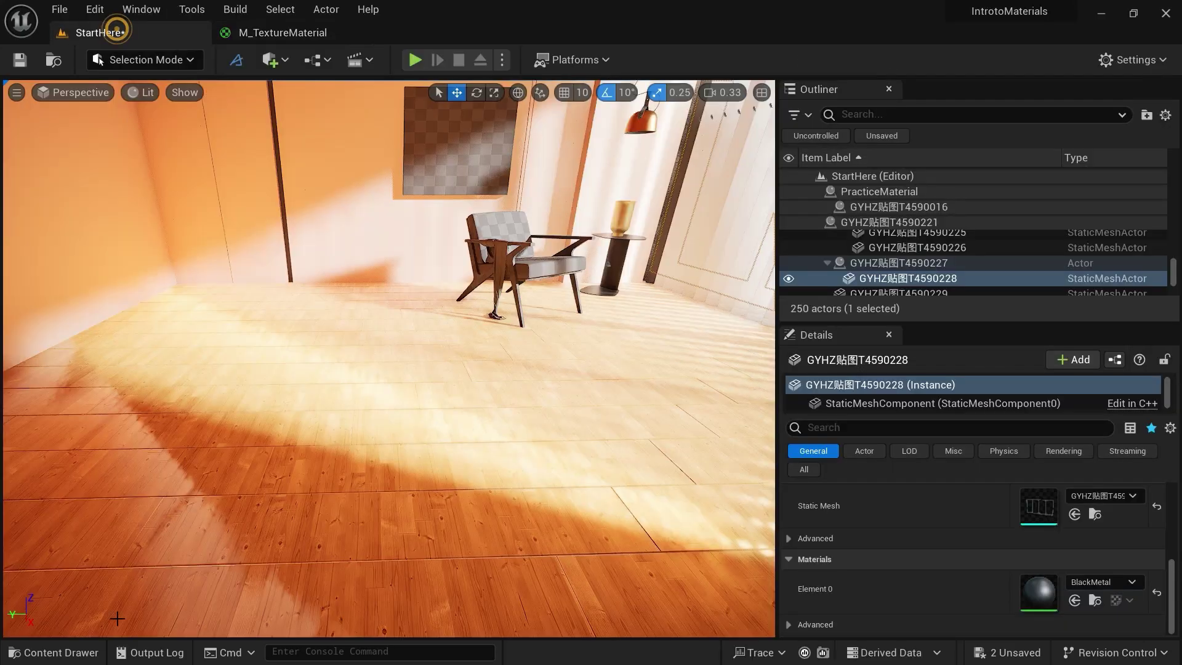
click(68, 652)
double_click(358, 409)
key(alt+Tab)
drag(246, 425, 474, 535)
key(alt+Tab)
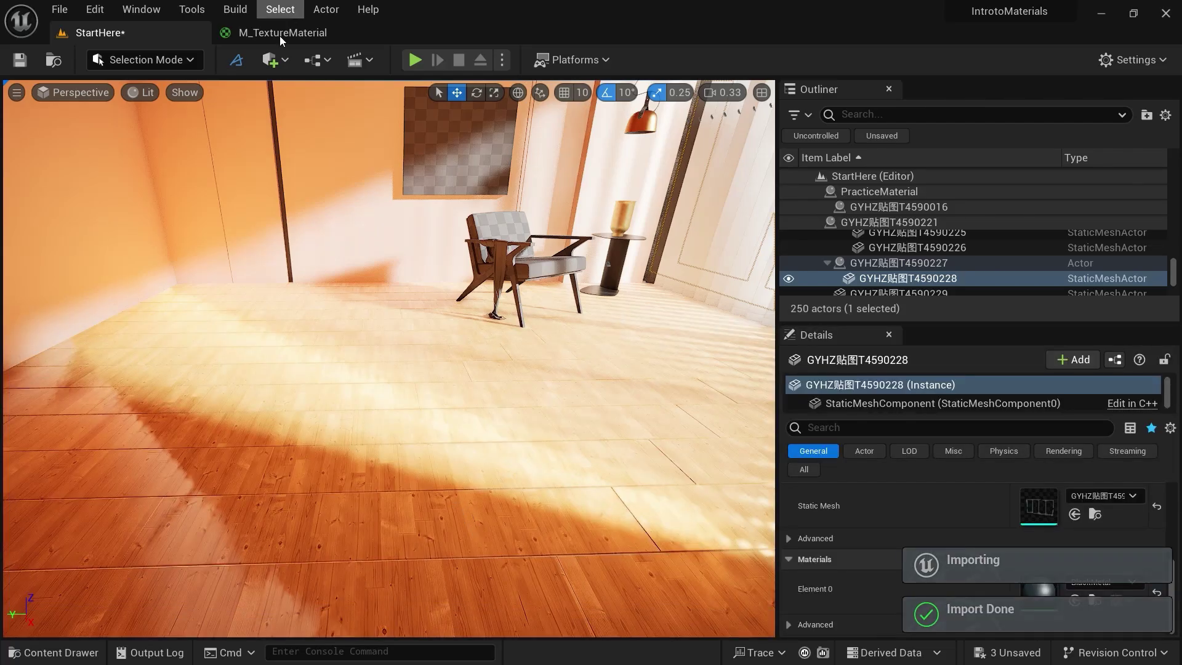
- Open the Wood material instance and select the WoodFloor040 roughness texture in the project's Textures folder
click(54, 652)
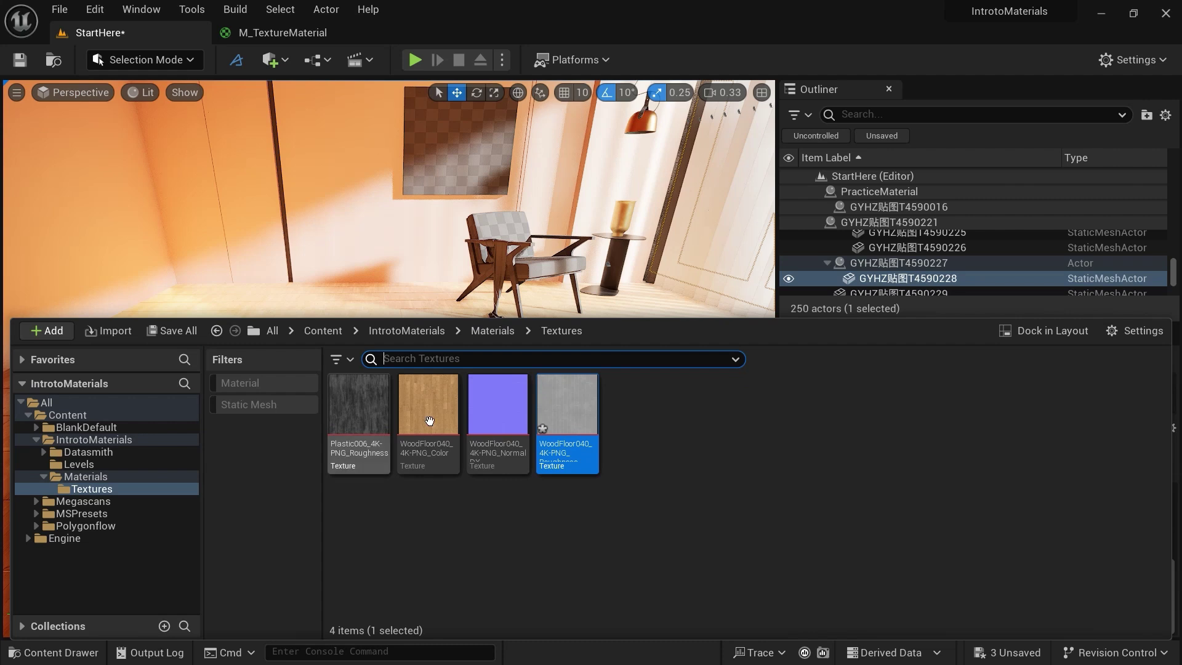
click(95, 480)
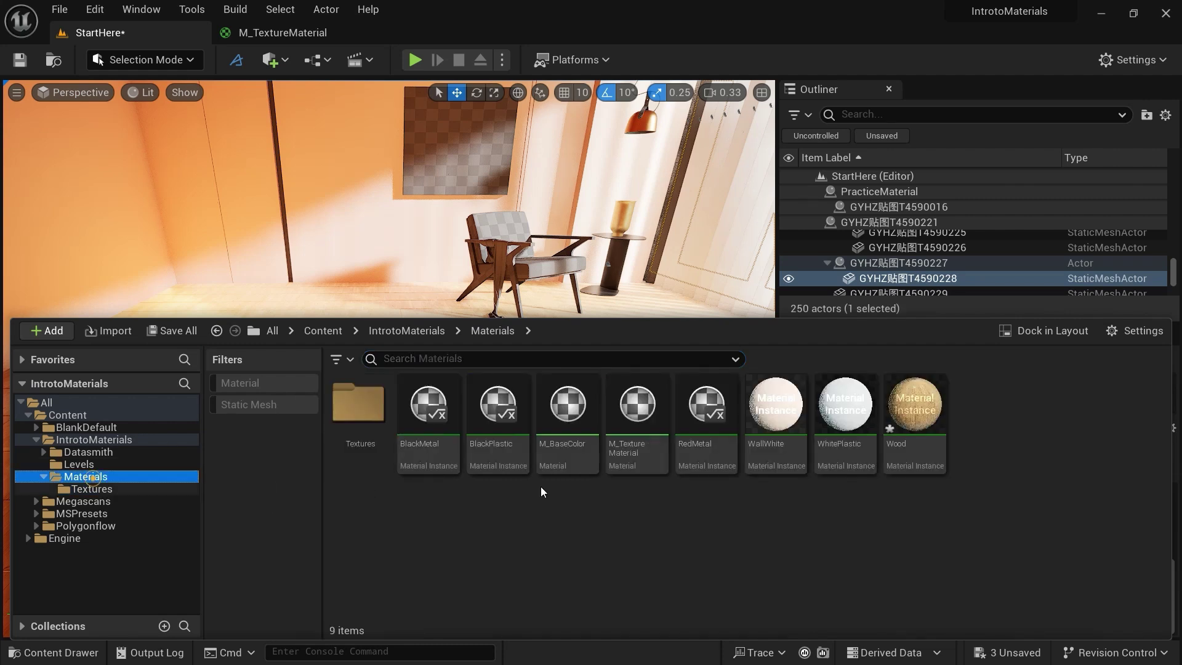
double_click(914, 400)
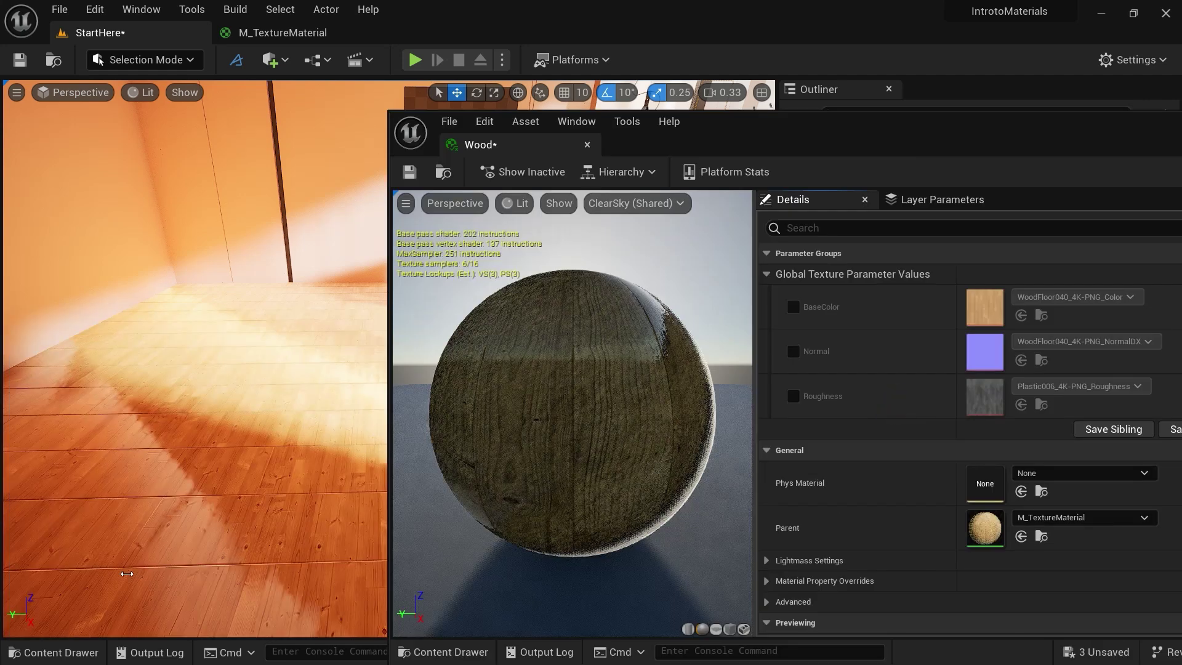
click(30, 656)
double_click(352, 408)
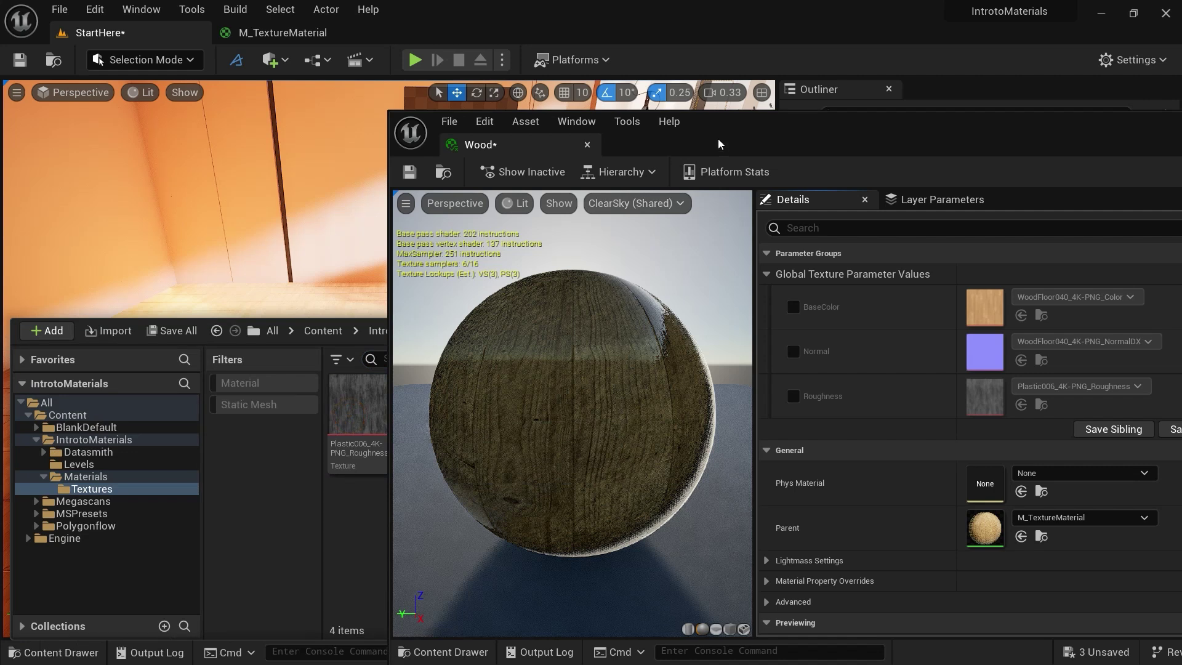
drag(726, 145, 948, 158)
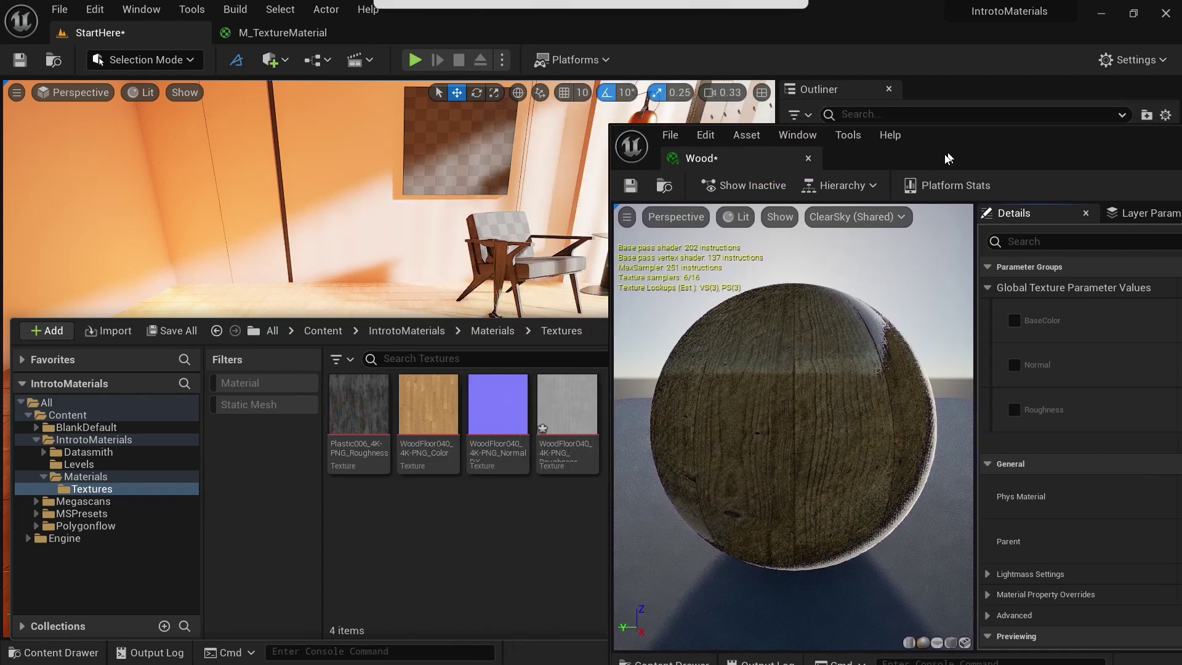
click(560, 399)
drag(1042, 154, 716, 153)
- Enable the Wood instance's BaseColor, Normal and Roughness overrides and assign the selected WoodFloor040_4K-PNG_Roughness texture to Roughness
click(688, 321)
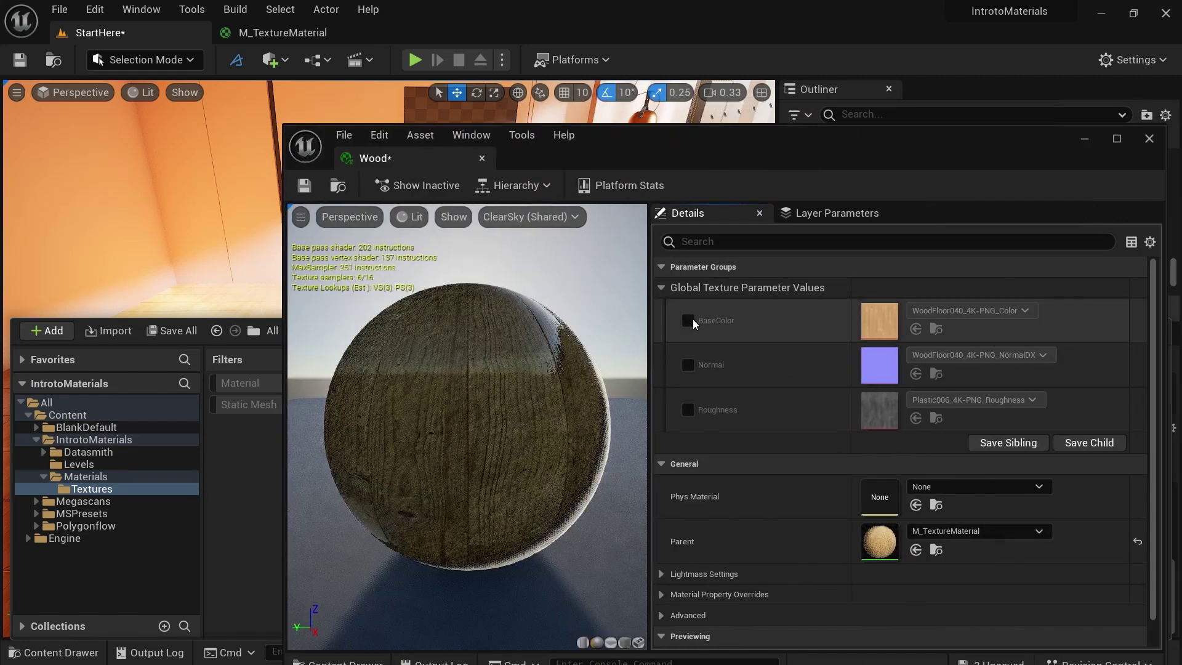
click(687, 364)
click(688, 411)
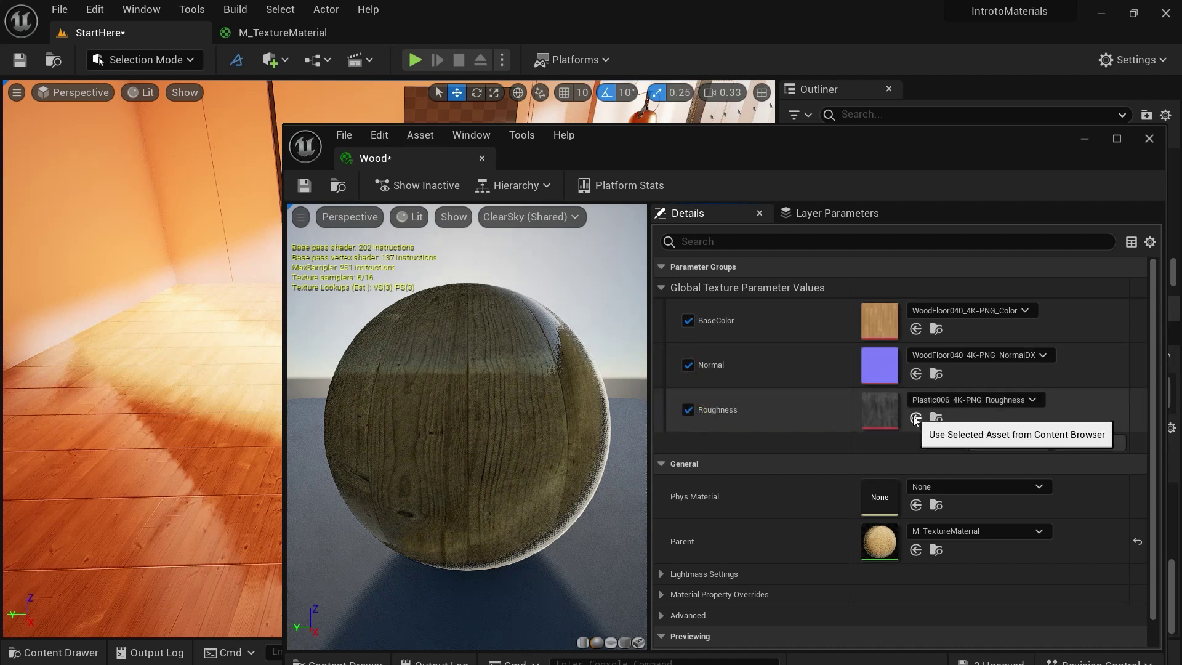
click(916, 417)
drag(673, 150, 652, 511)
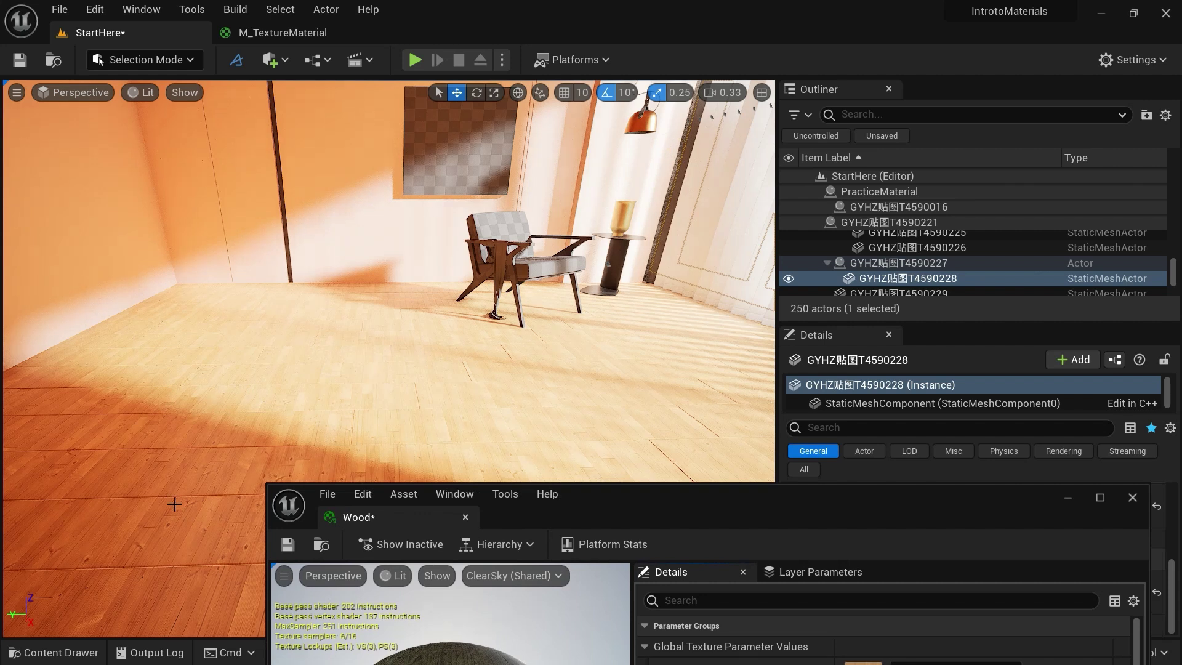
- Close the Wood instance and add an MF_Tiling function node in M_TextureMaterial, ahead of the texture parameters
click(283, 33)
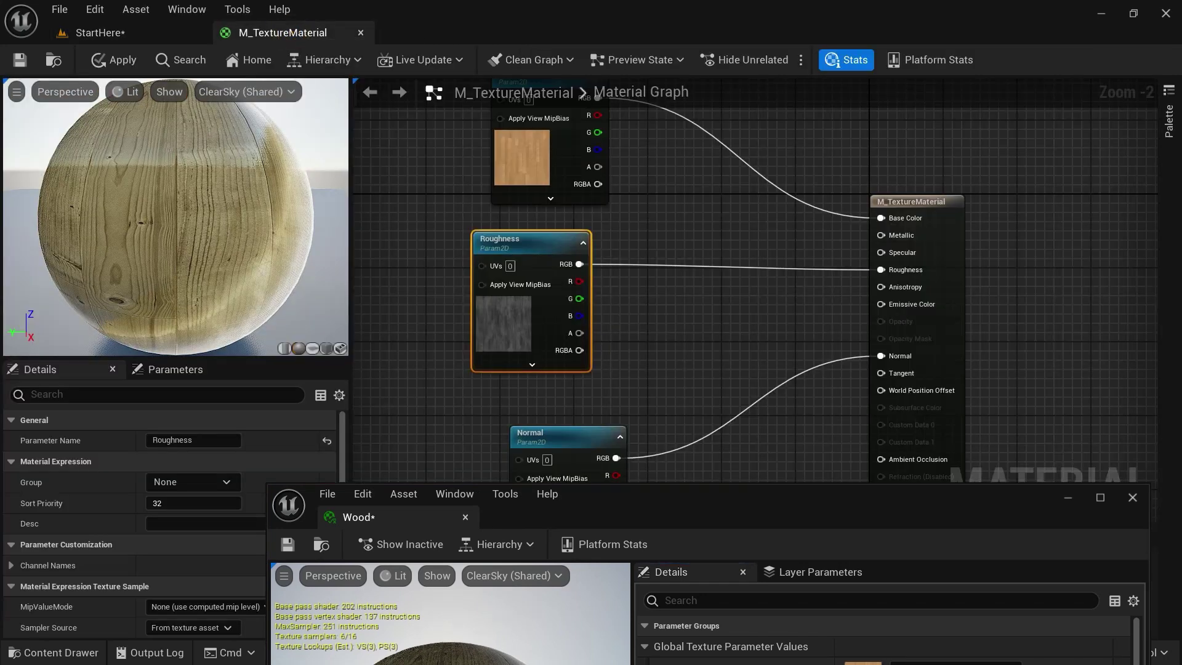
click(466, 517)
right_drag(463, 325, 573, 333)
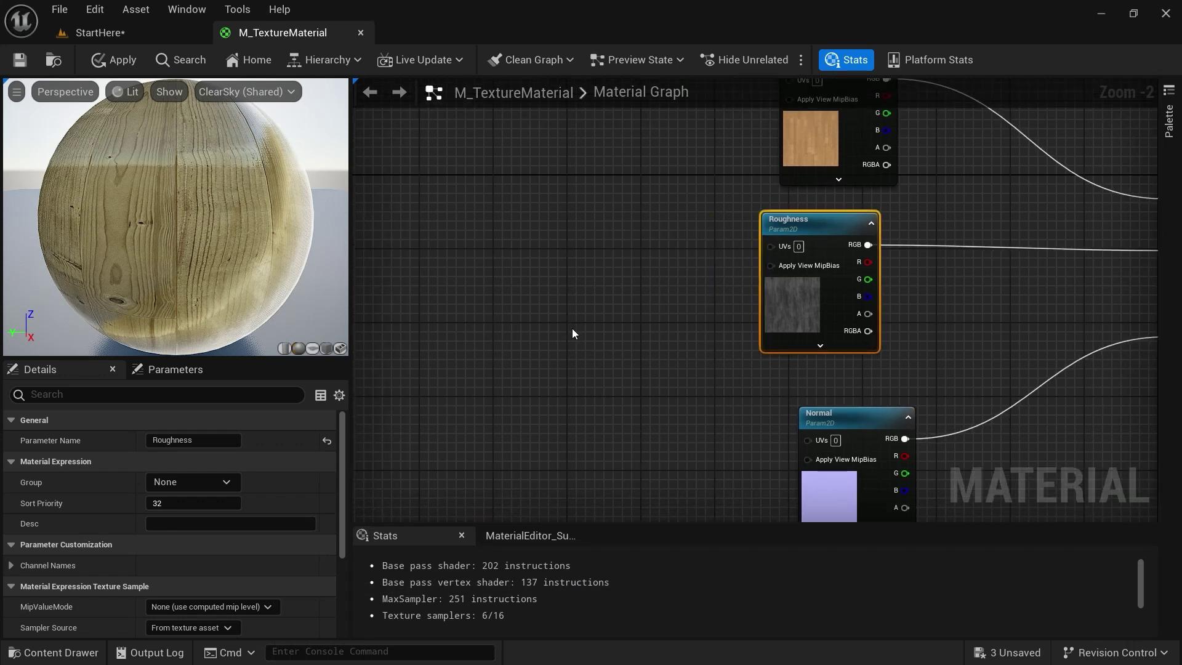
click(572, 333)
right_click(479, 272)
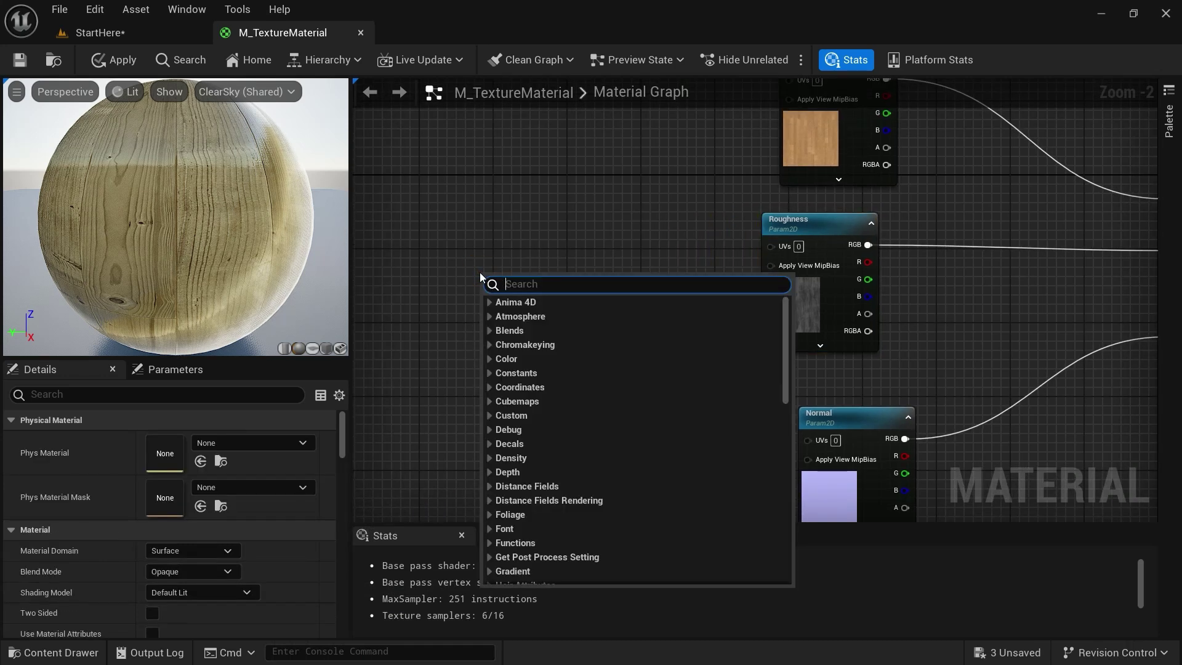
text(mf_tili)
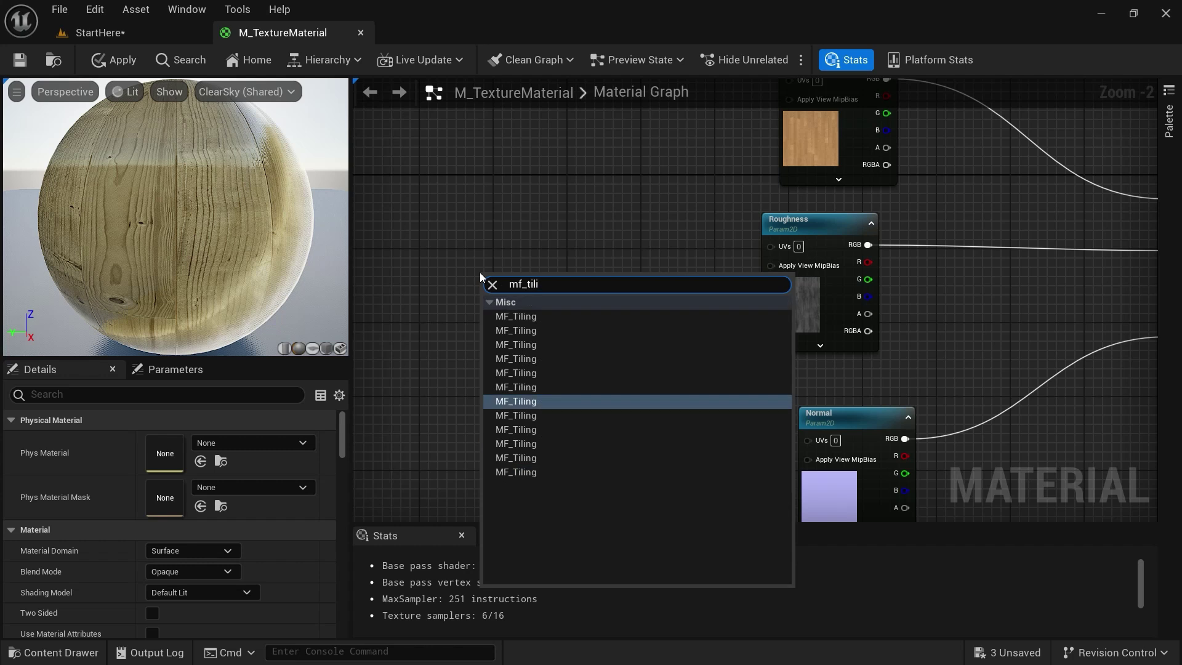
click(529, 471)
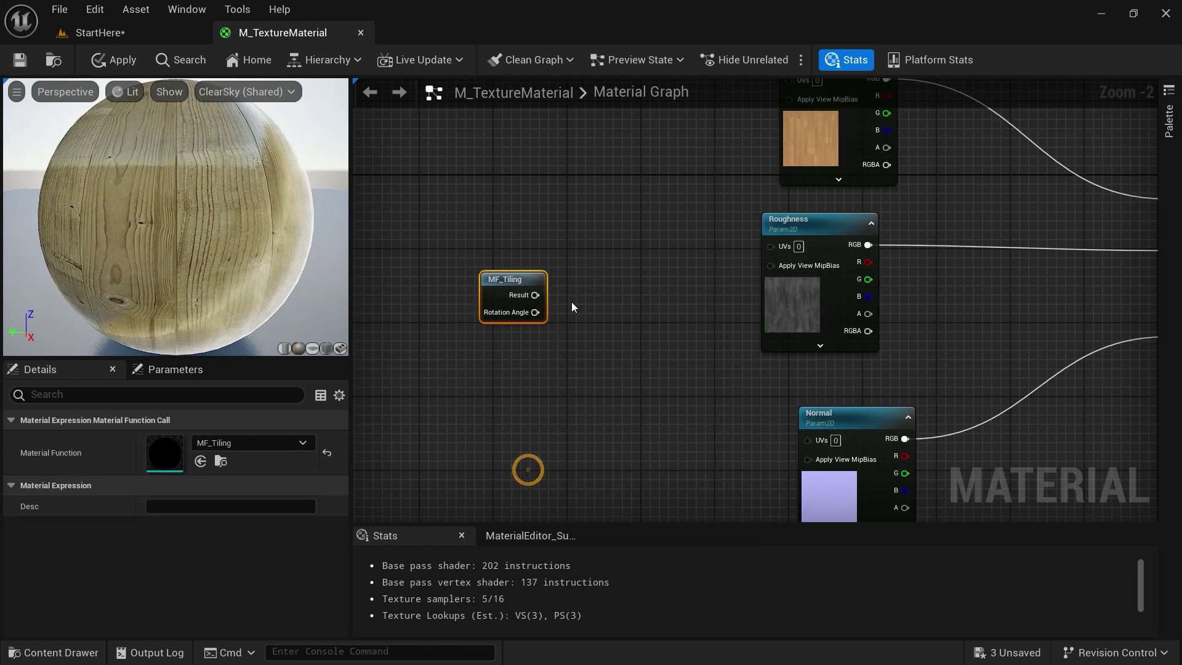
- Connect MF_Tiling's Result to the UVs of the BaseColor, Roughness and Normal parameters and save M_TextureMaterial
right_drag(571, 301, 528, 390)
drag(510, 394, 763, 179)
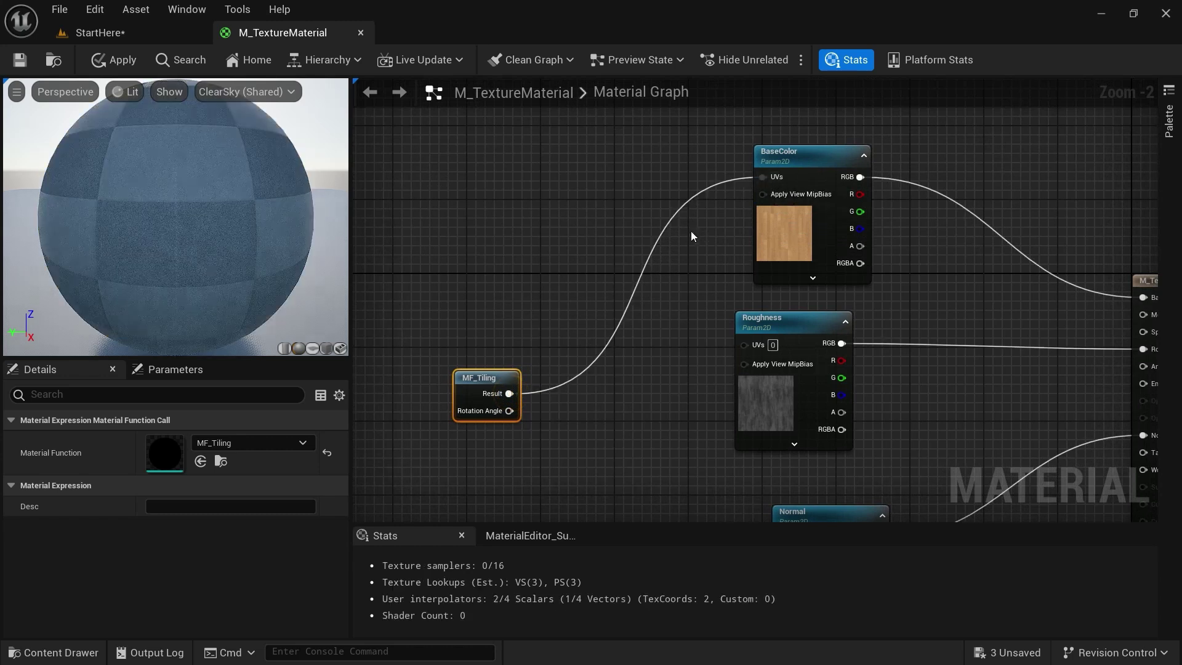
drag(511, 395, 744, 344)
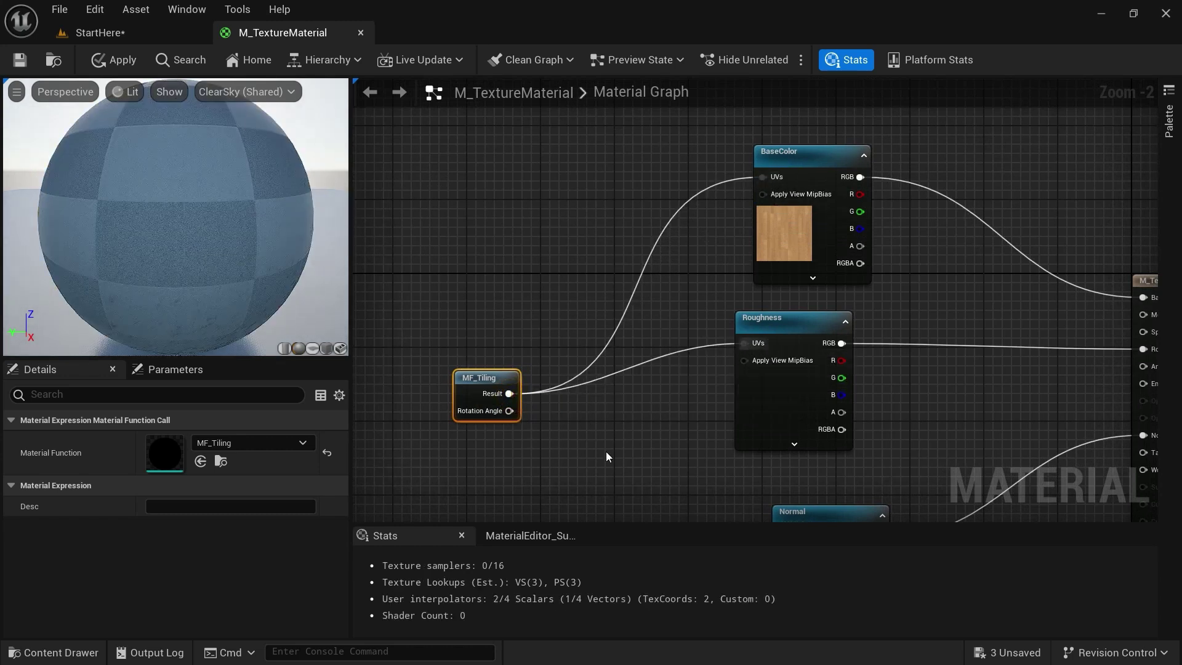
right_drag(605, 452, 520, 308)
drag(451, 223, 722, 367)
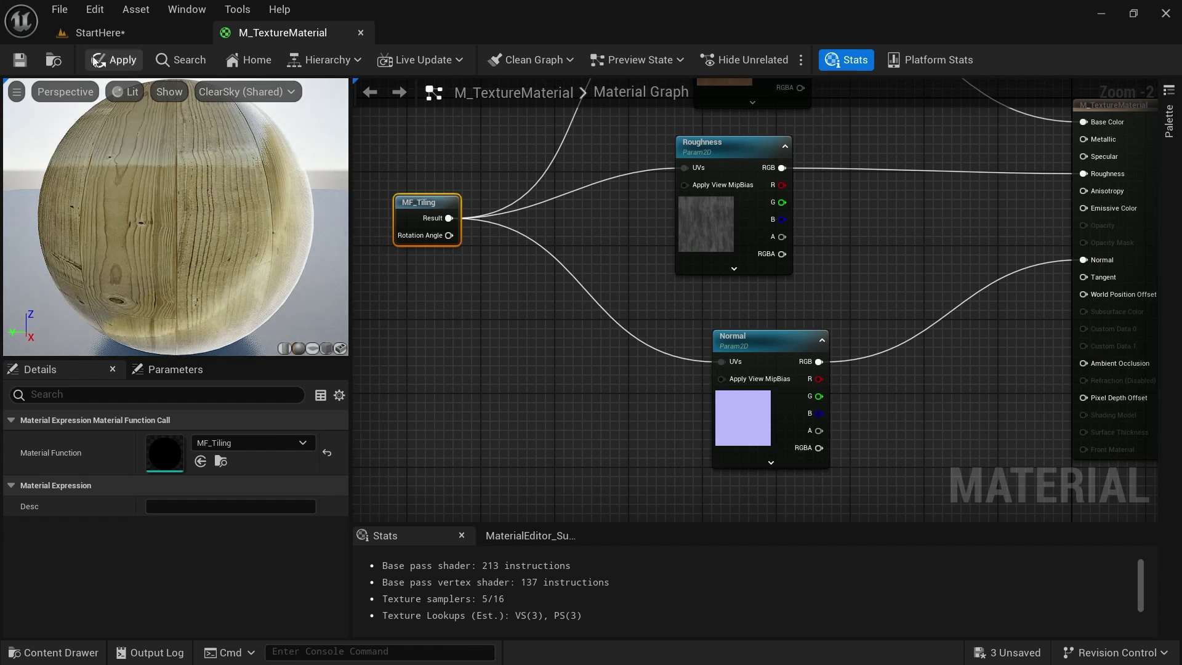
click(19, 62)
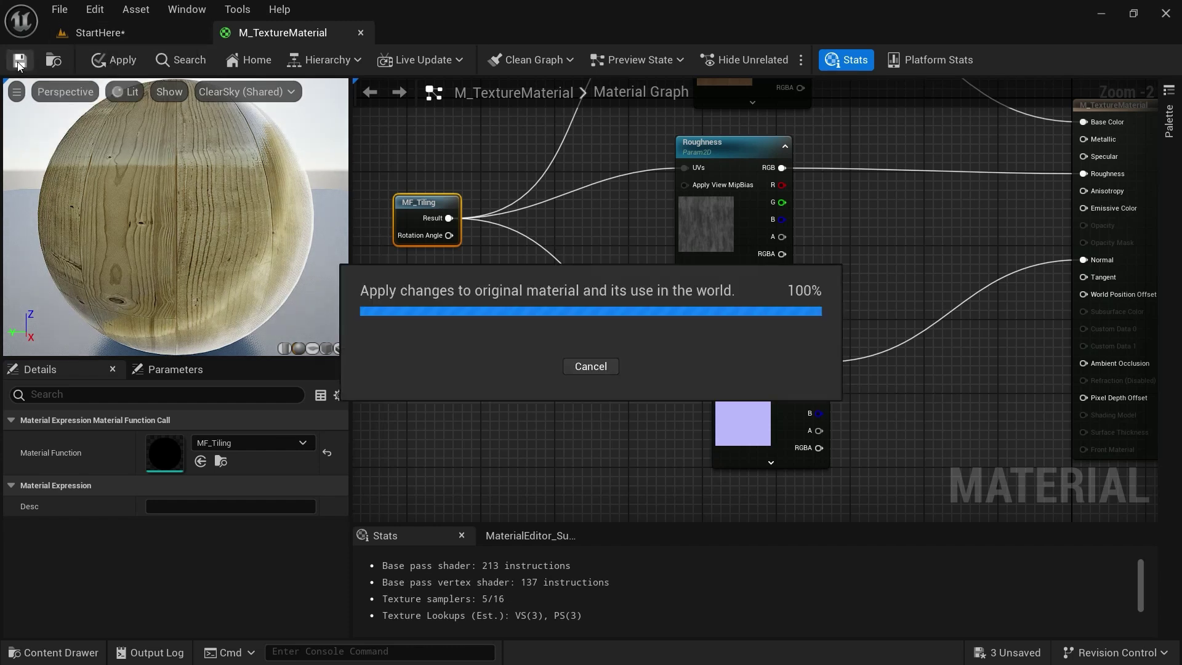
- Reopen the Wood instance from the Materials folder and enable its Tiling/Offset and Rotation Angle overrides, trying a rotation of 90
click(98, 32)
click(53, 652)
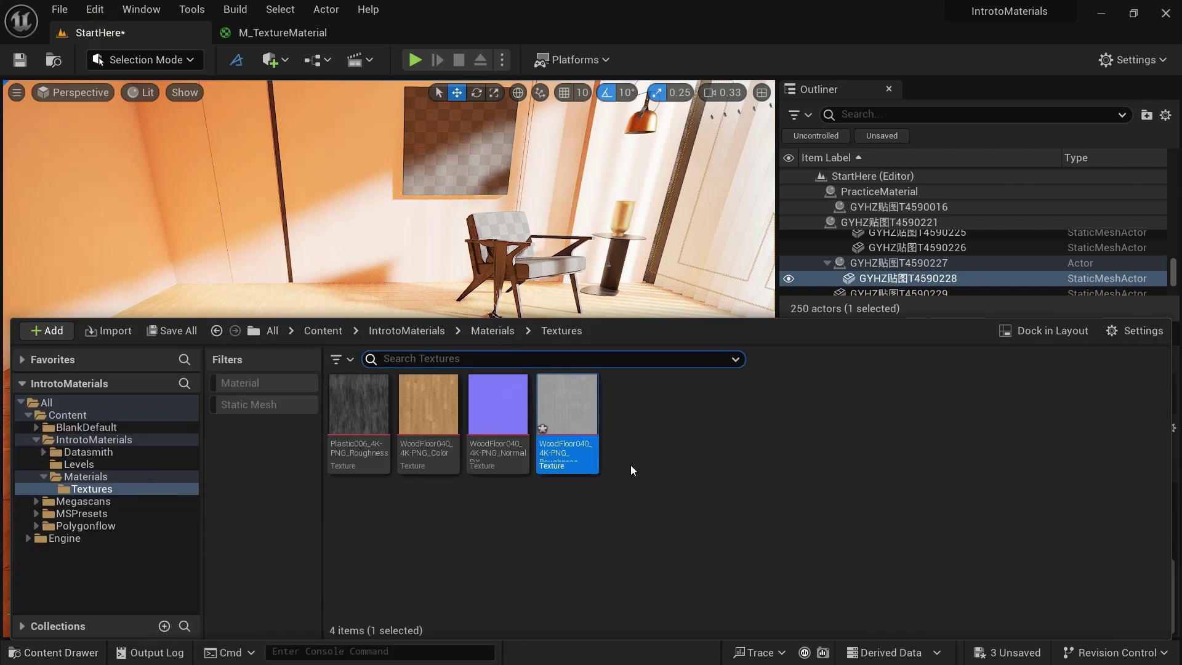
click(92, 477)
double_click(915, 419)
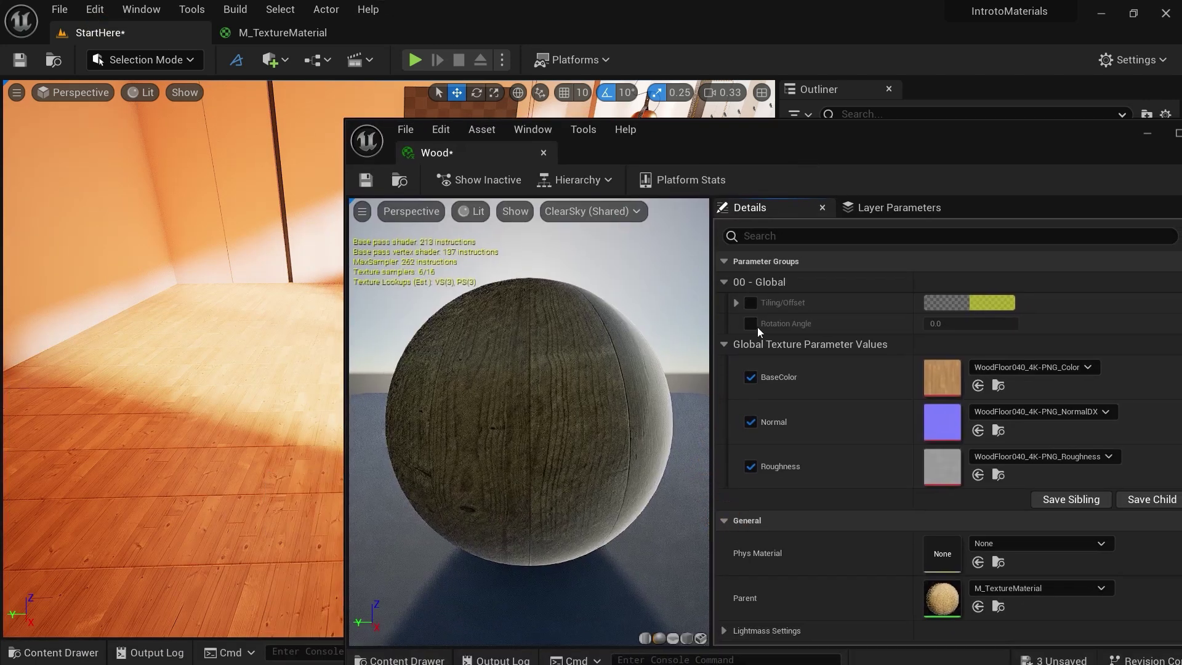
click(751, 303)
click(737, 303)
click(750, 406)
click(953, 407)
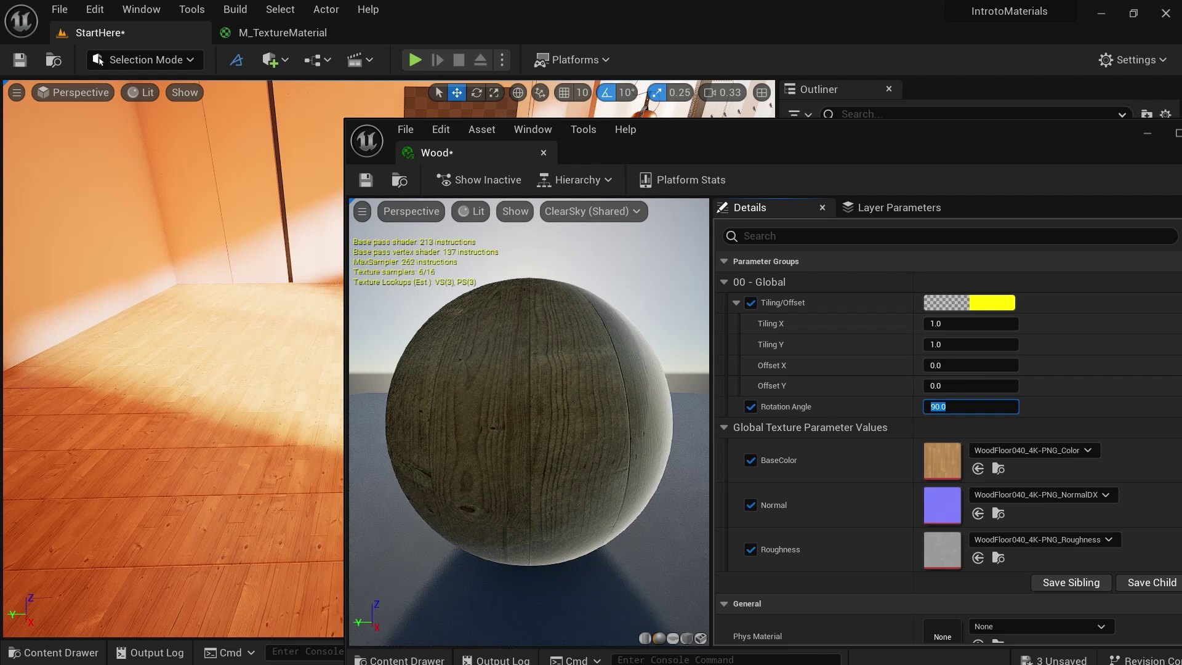
- Set the Wood instance's Rotation Angle to 0.25
right_drag(185, 369, 185, 369)
click(940, 407)
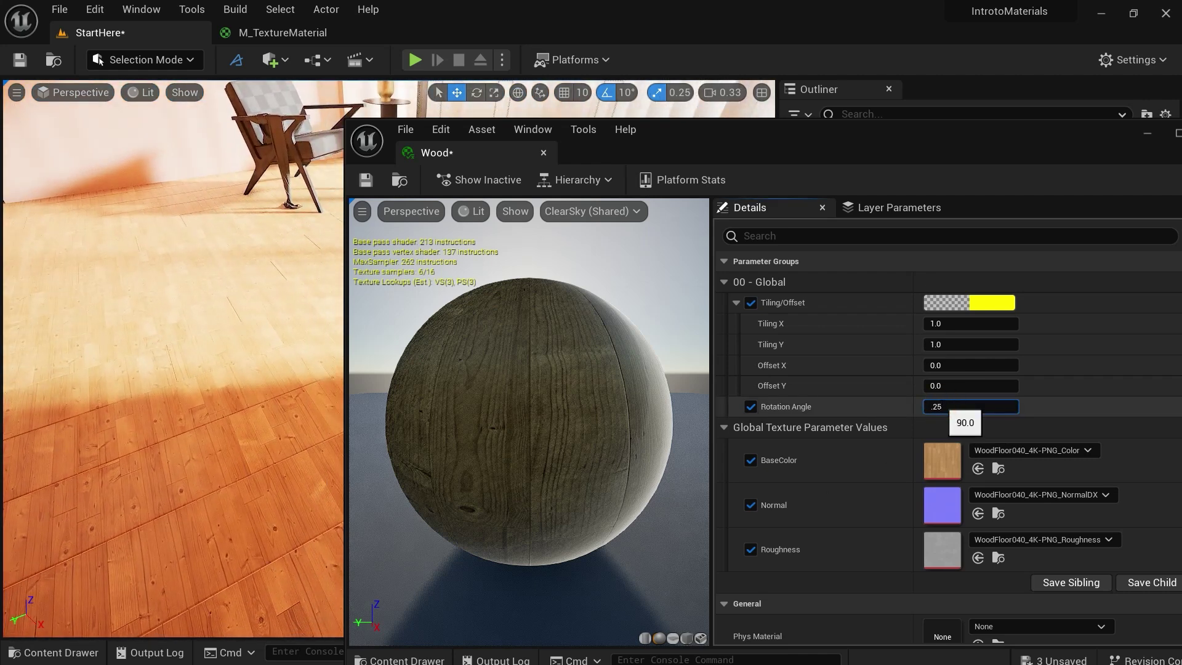
key(Return)
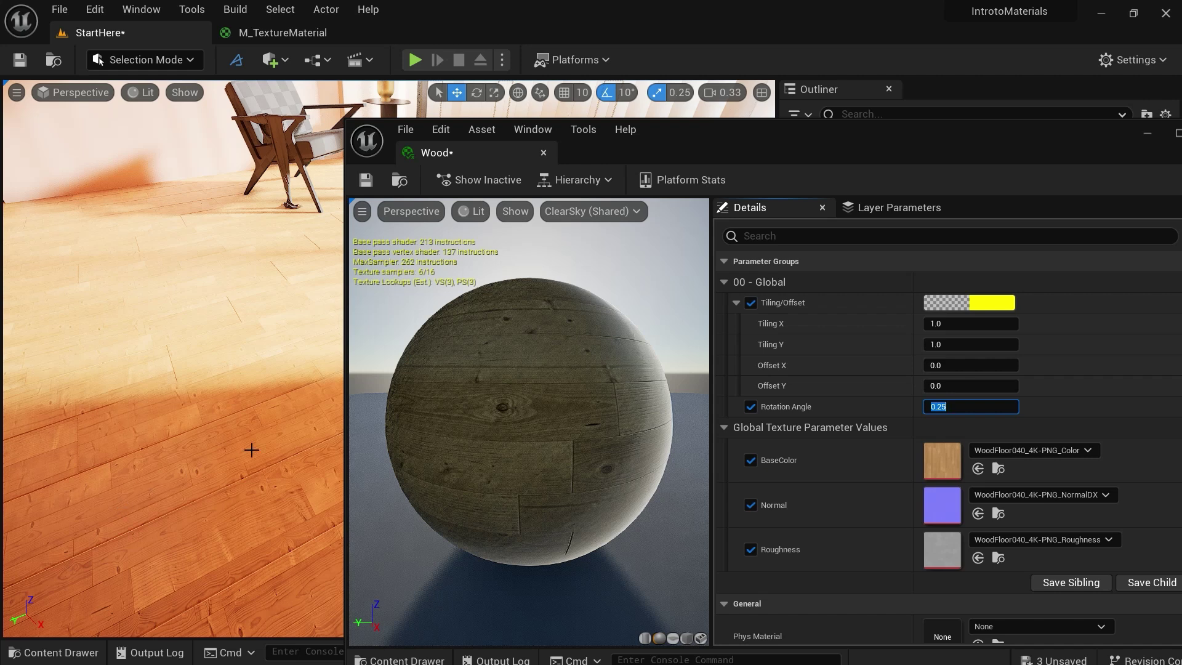
- Try Tiling X and Tiling Y values of 0.5 on the Wood instance
click(939, 324)
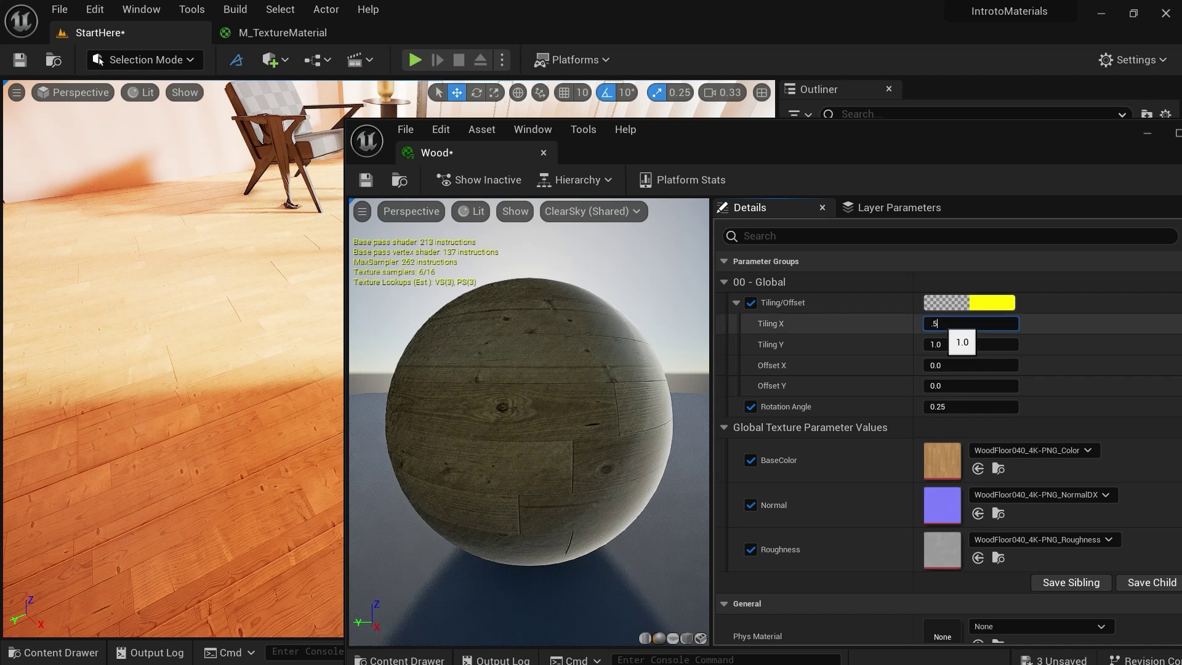
text(.5)
key(Tab)
text(.5)
key(Tab)
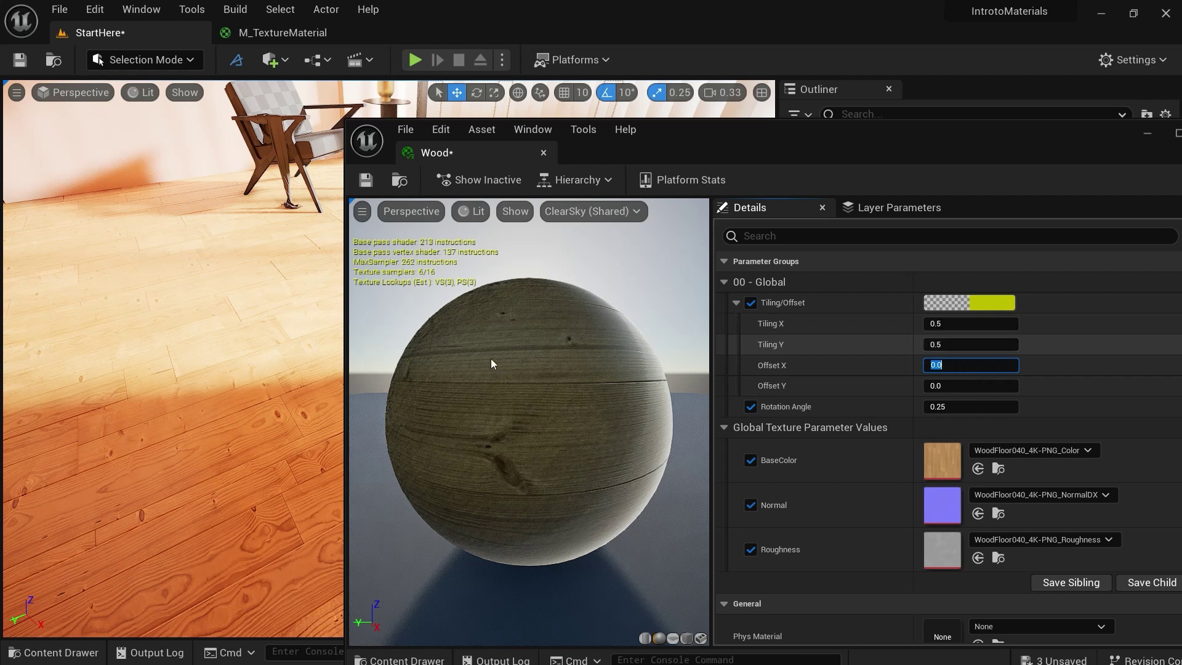
- Set the Wood instance's Tiling X and Tiling Y to 2
click(963, 324)
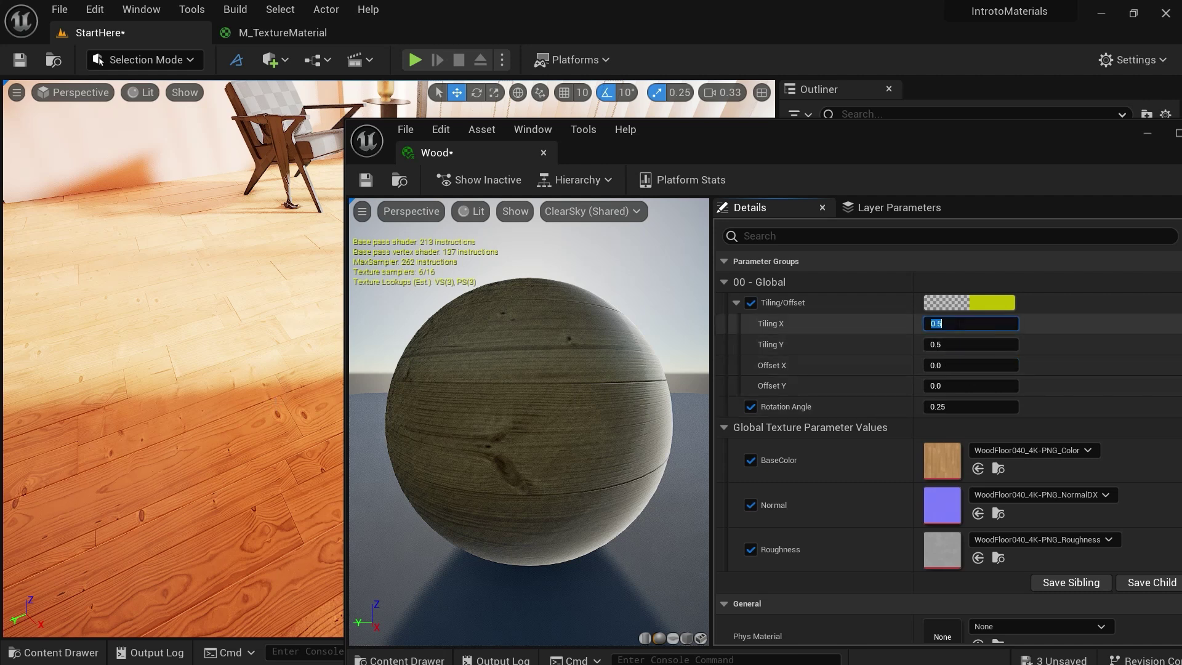
key(Tab)
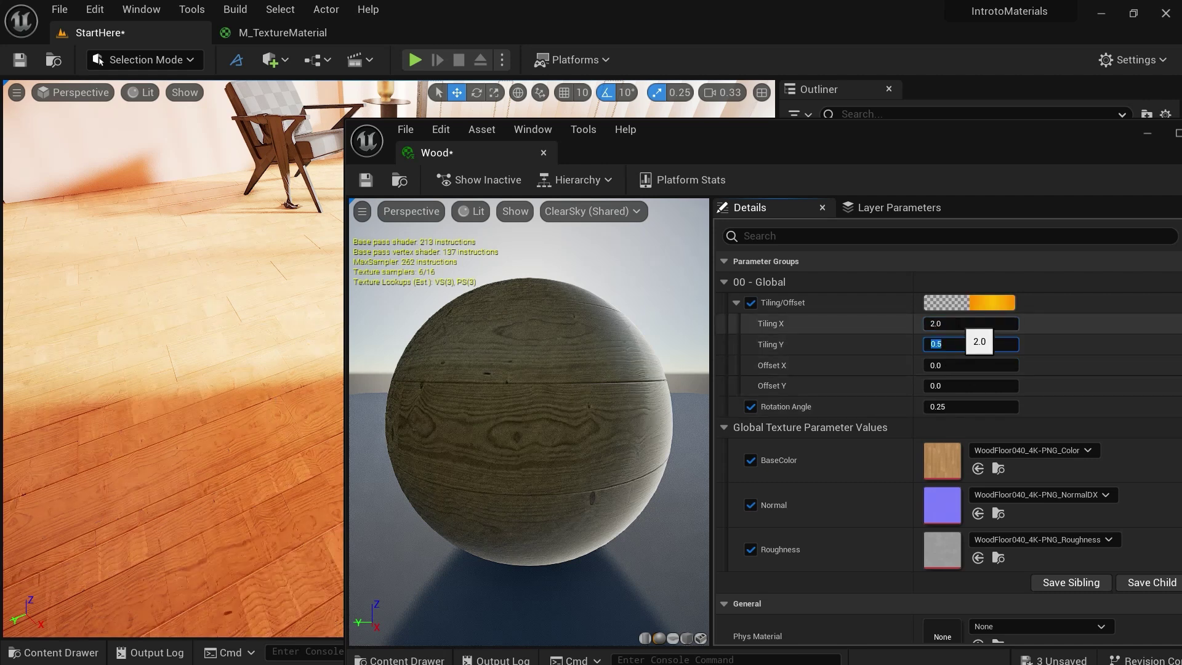
text(2)
key(Tab)
- View the room through the CineCameraActor to check the floor, and close the Wood instance
click(88, 97)
click(111, 268)
drag(692, 134, 657, 98)
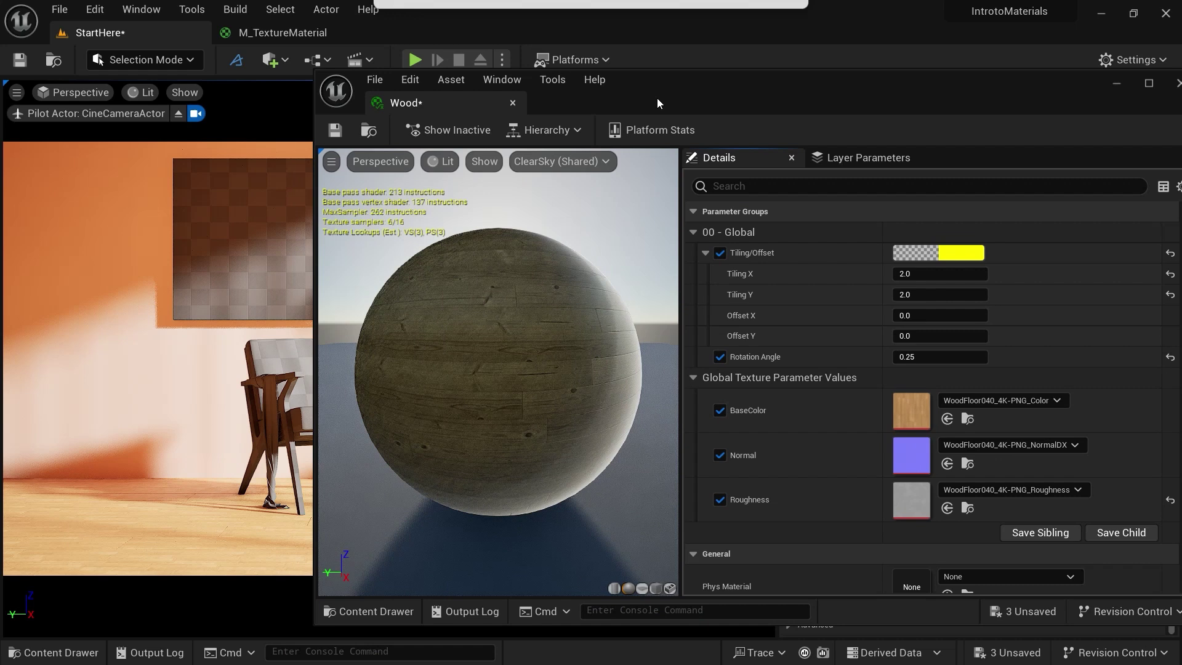
click(513, 103)
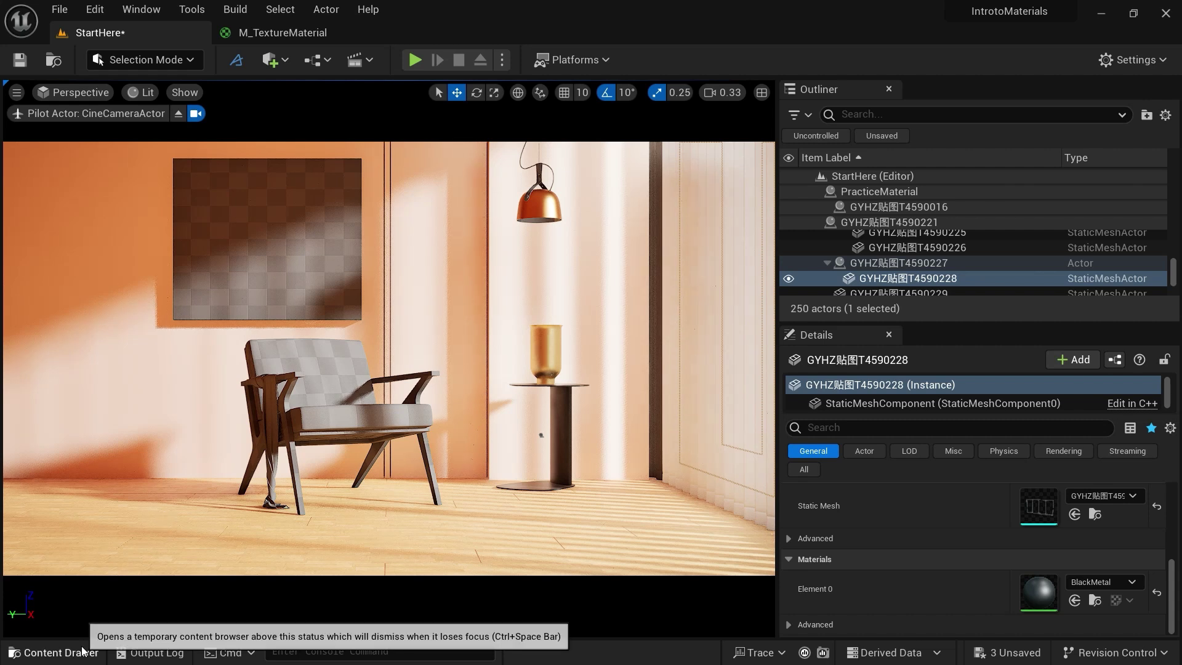
- In M_TextureMaterial, add a Multiply node and connect the Roughness texture's RGB output to its A input
click(53, 652)
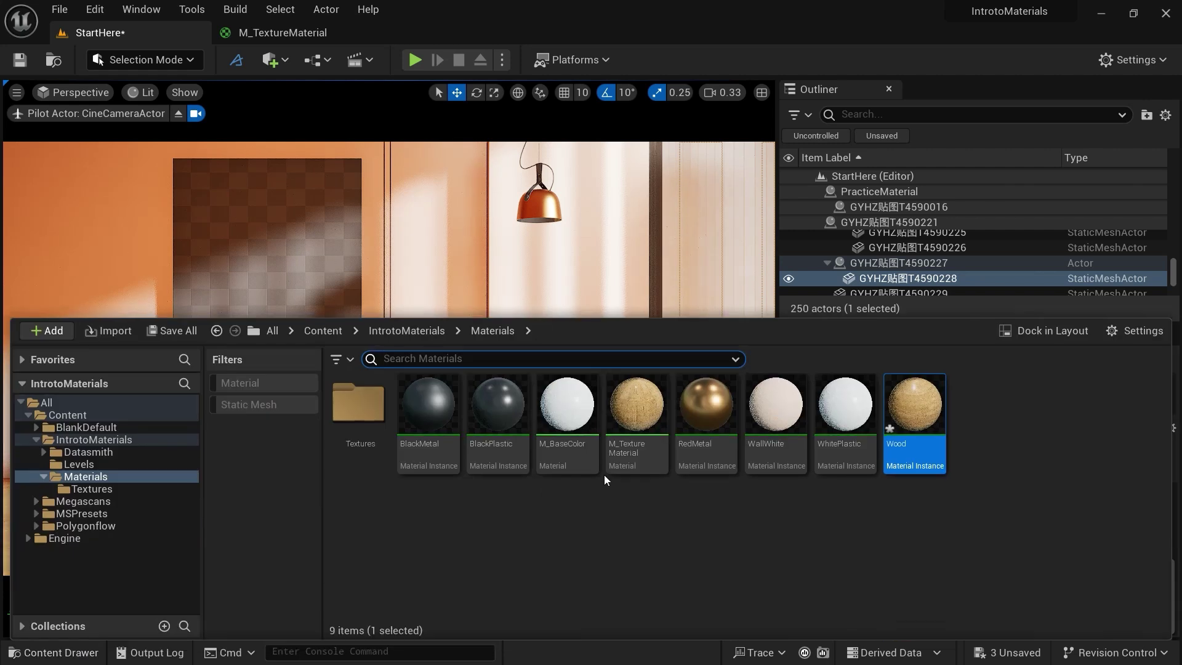
double_click(641, 413)
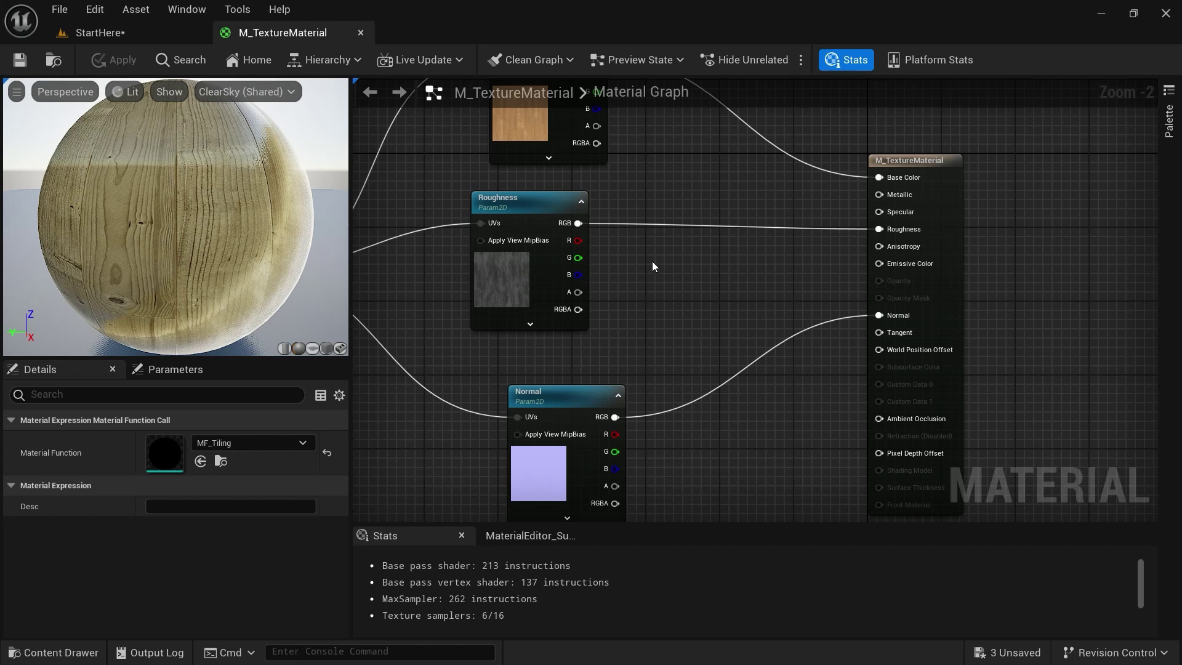
click(652, 259)
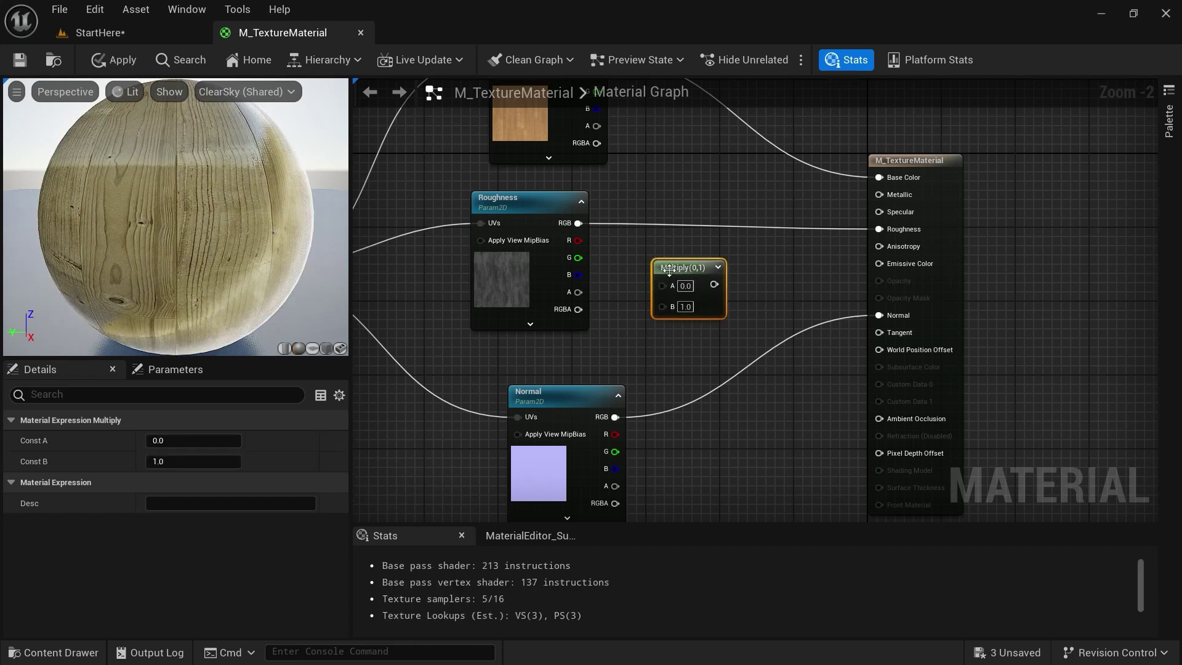
drag(579, 223, 692, 293)
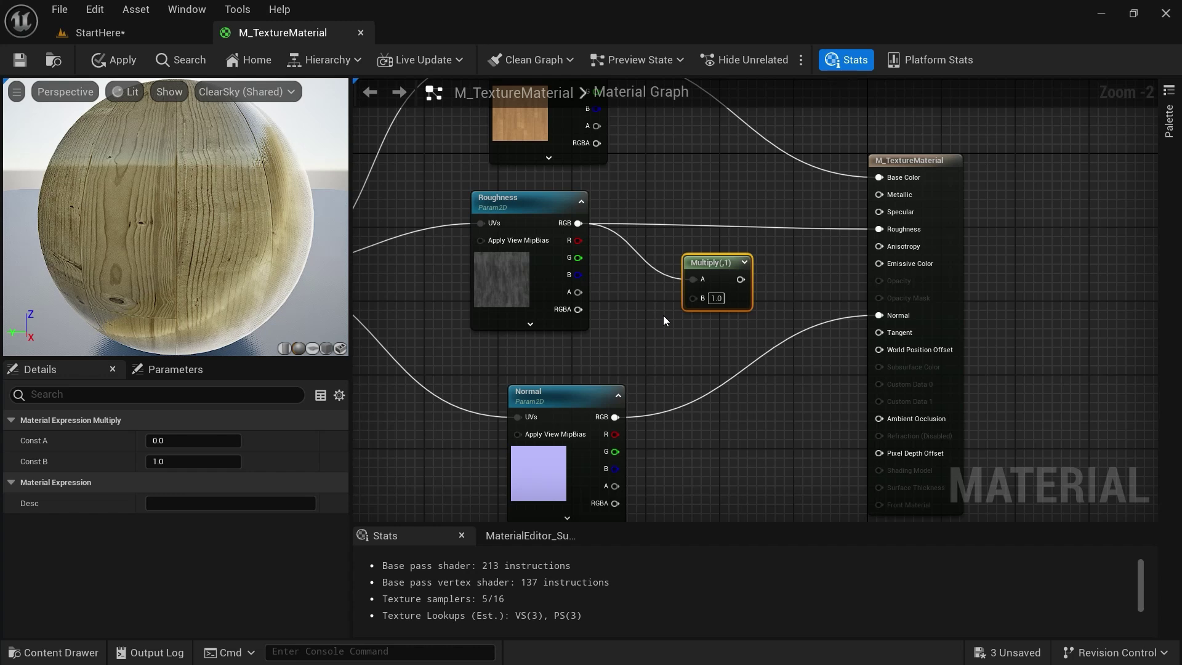
- Add a constant below the Roughness texture node and convert it to a scalar parameter named RoughnessIntensity
click(603, 340)
click(649, 366)
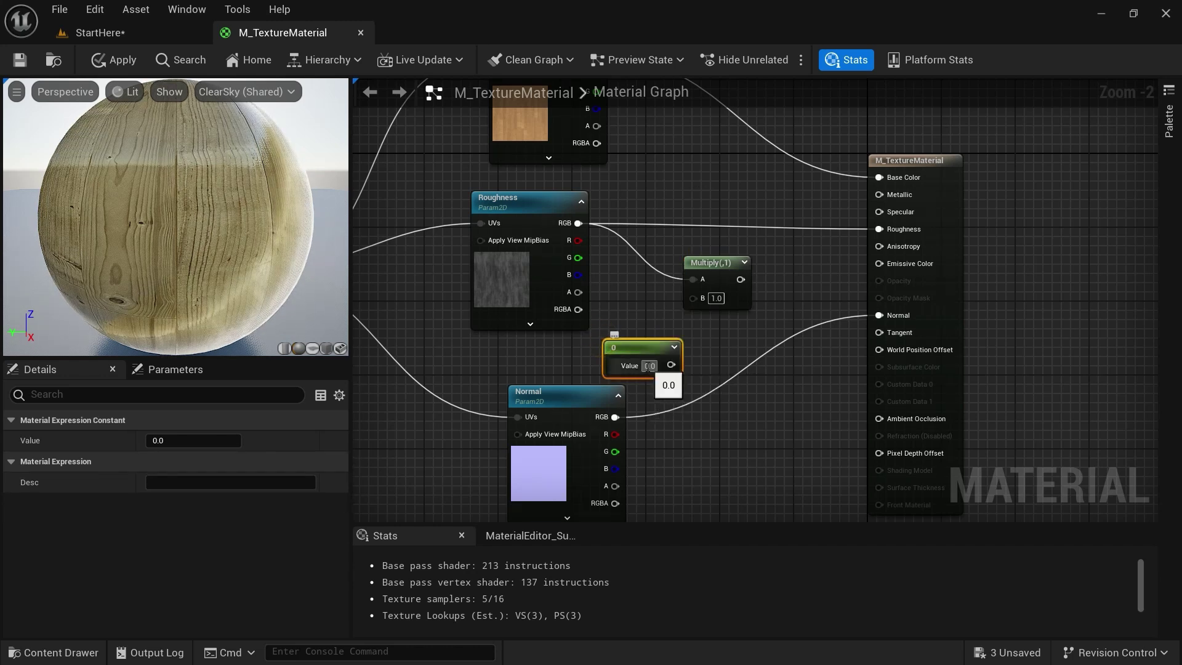
drag(626, 348, 556, 346)
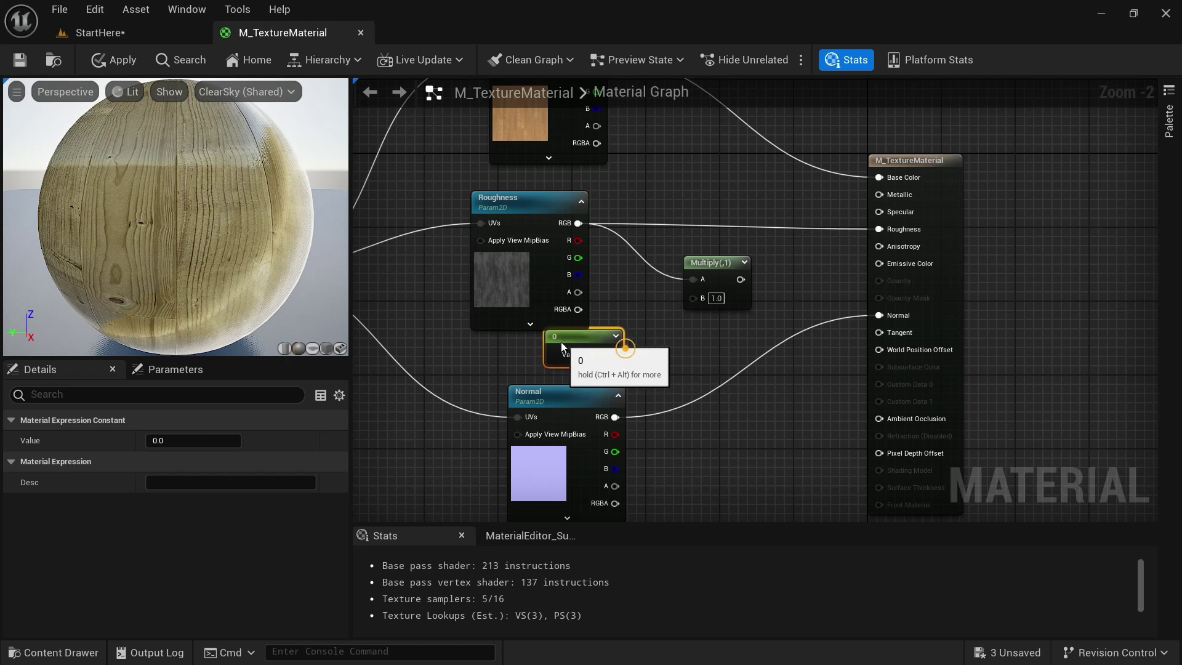
right_click(578, 349)
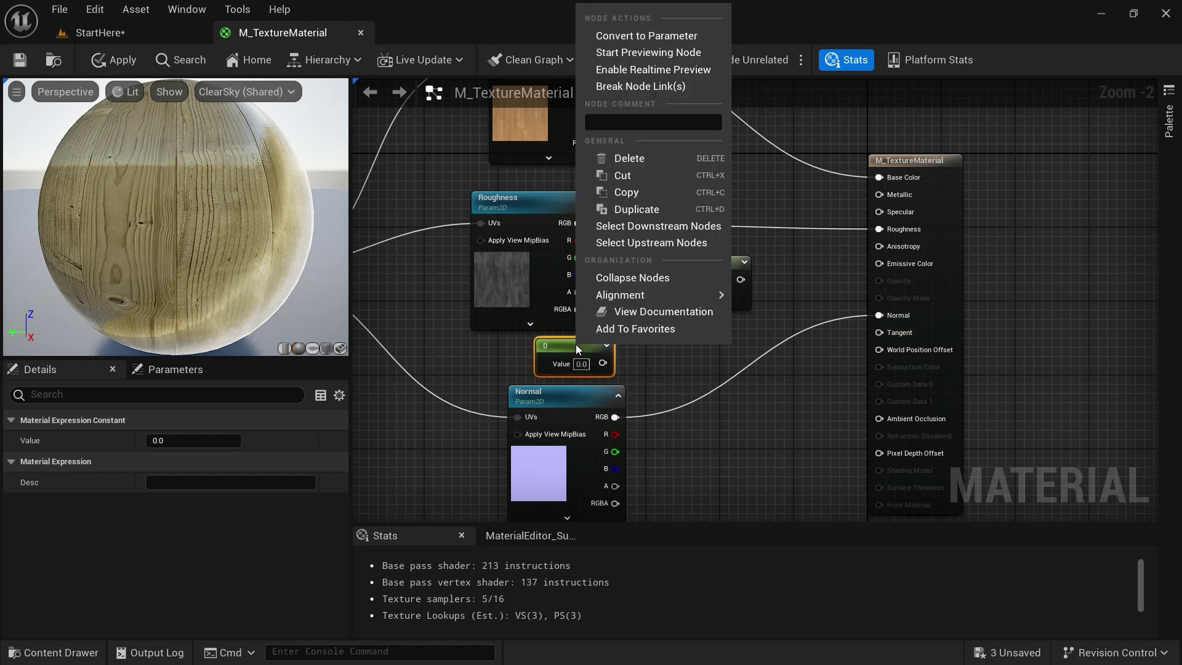
click(646, 36)
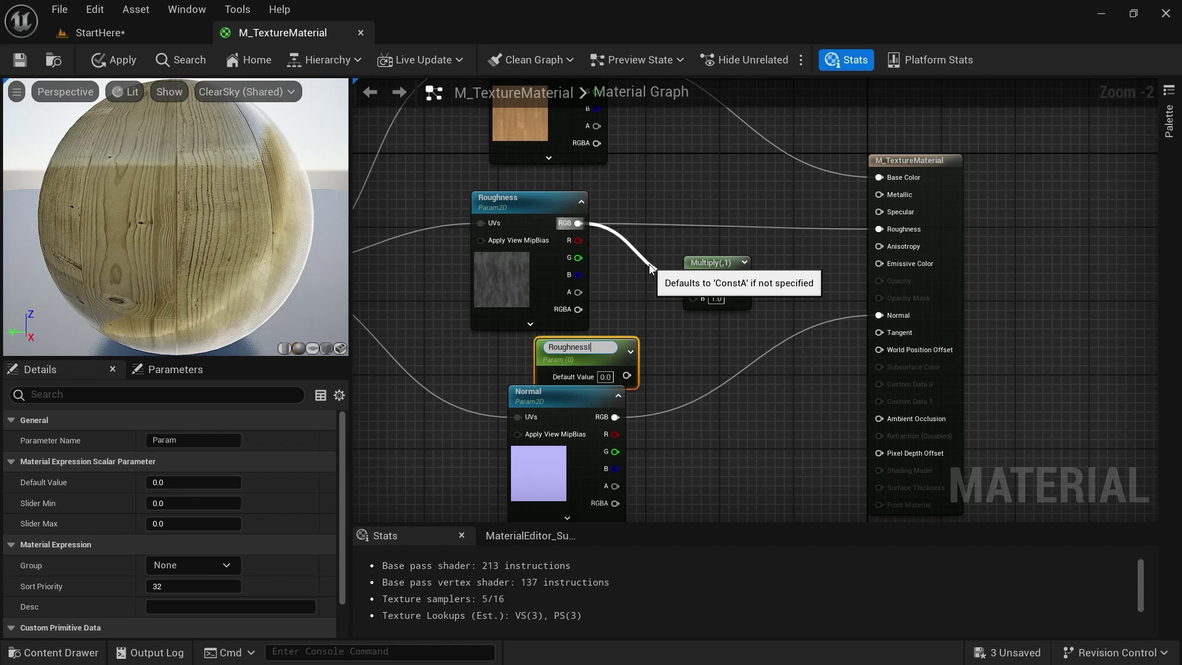
text(RoughnessIntensity)
key(Return)
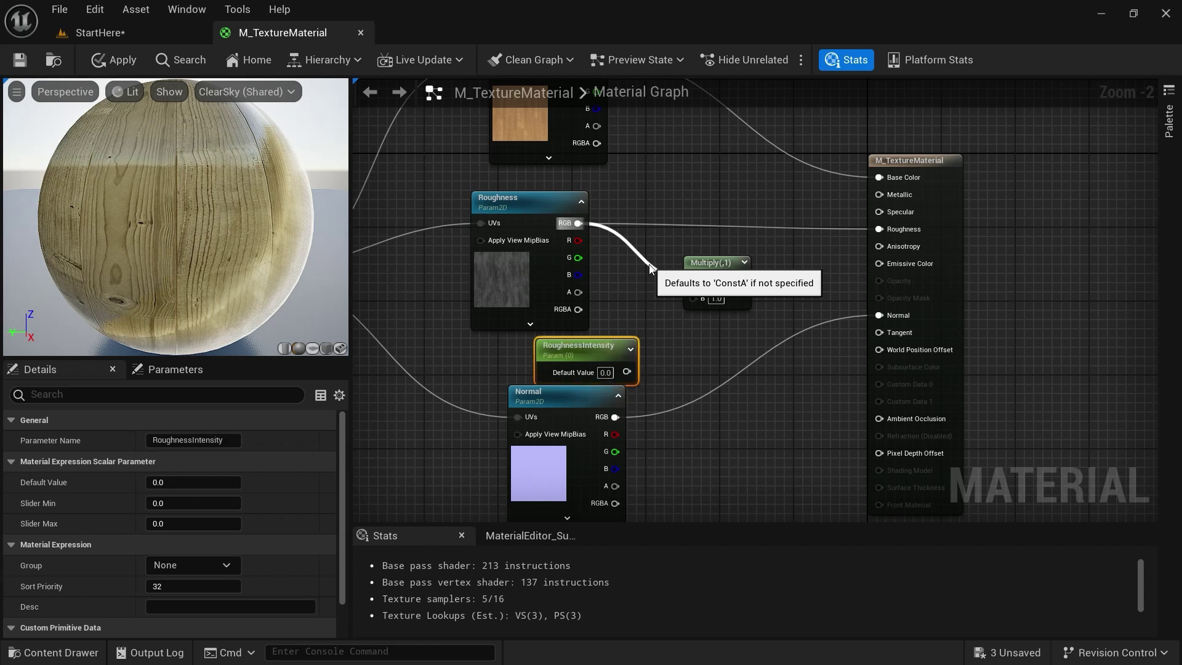
- Connect RoughnessIntensity to the Multiply node's B input and the Multiply output to the material's Roughness, moving the Normal node down for room
drag(650, 268, 694, 279)
drag(583, 395, 572, 451)
drag(574, 349, 880, 229)
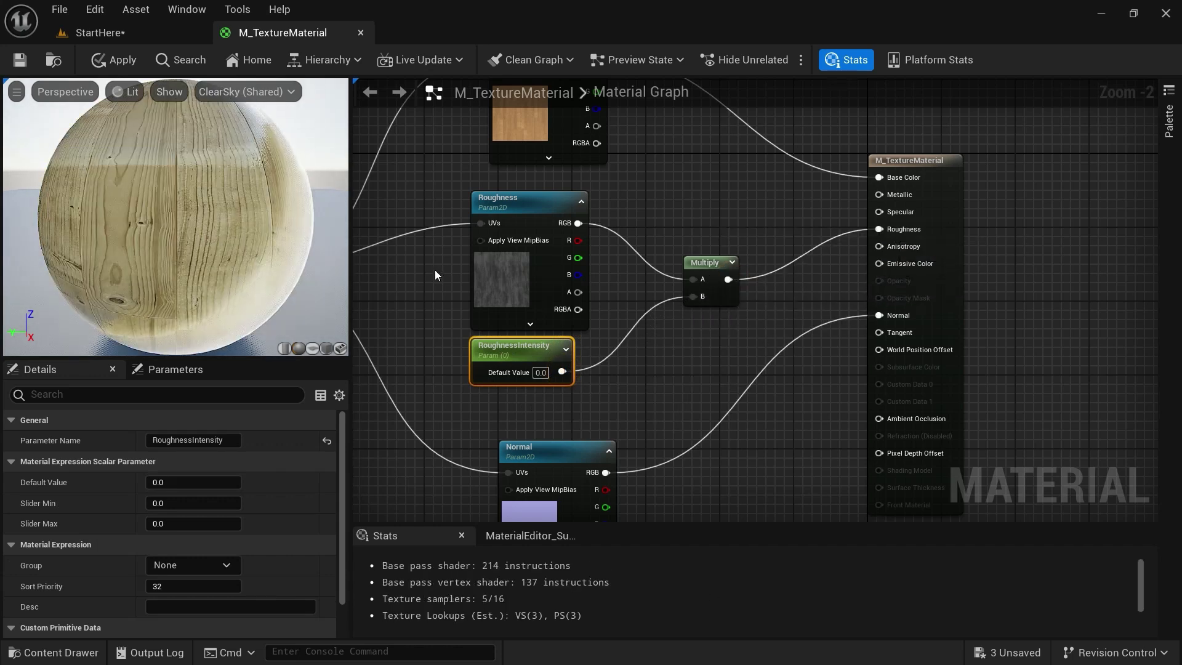
- Set RoughnessIntensity's default value to 1 and save M_TextureMaterial
click(541, 372)
text(1)
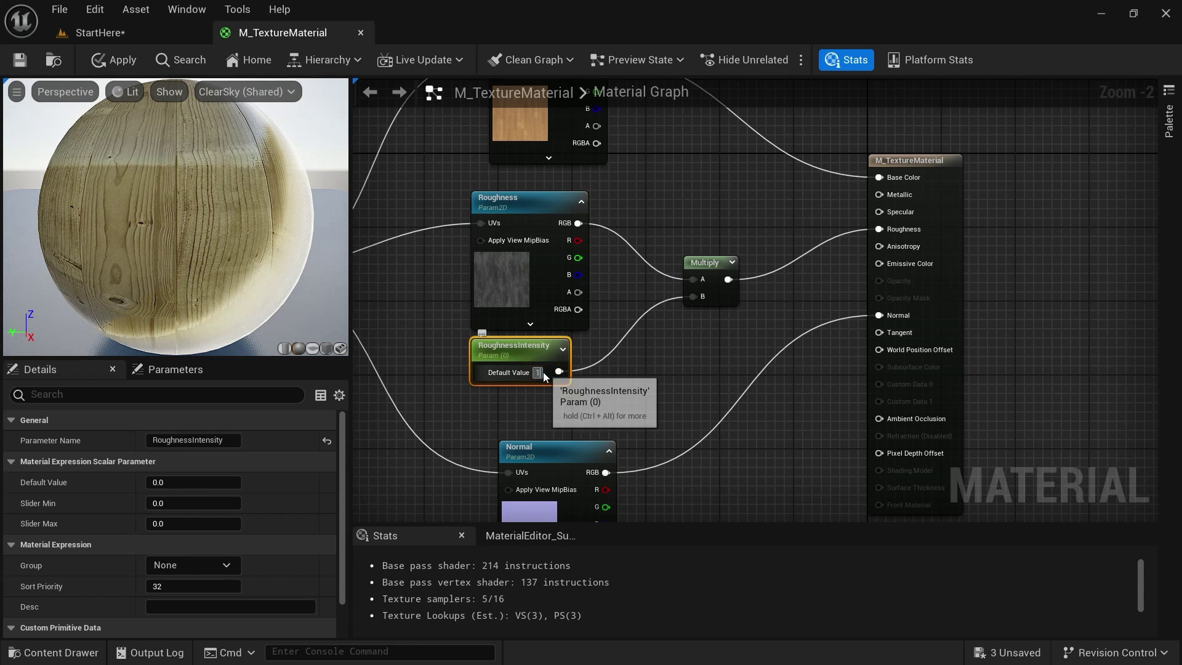
key(Return)
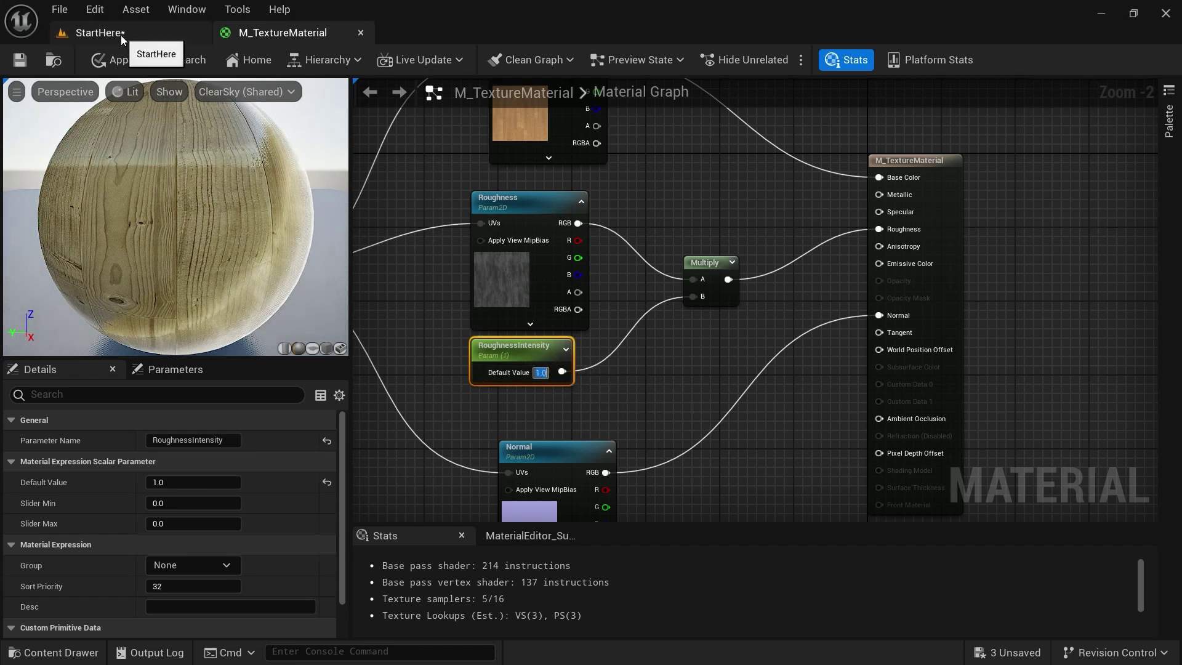
click(20, 59)
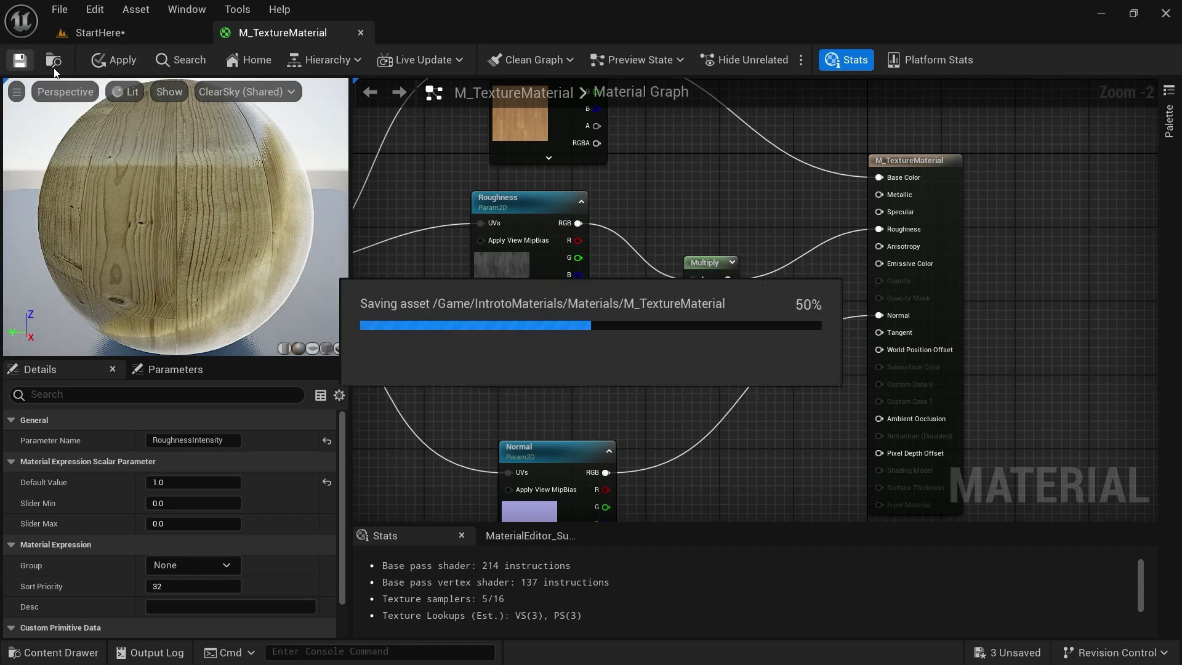
- Open the Wood instance from the StartHere level to check its parameters for RoughnessIntensity
click(102, 33)
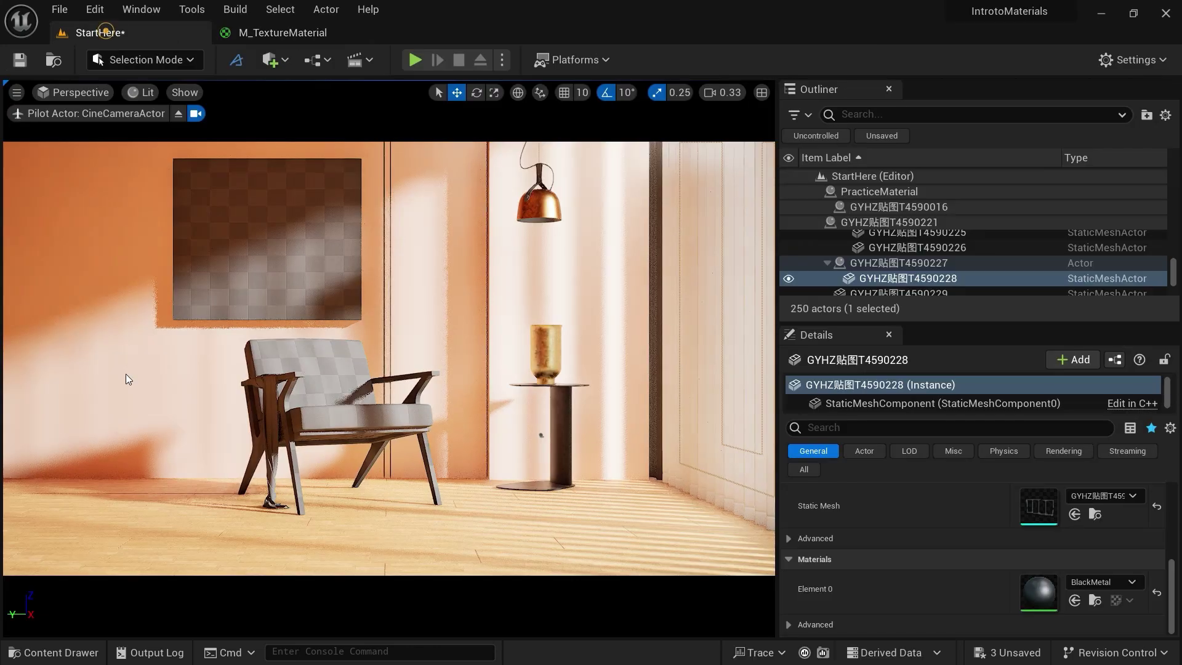
click(68, 653)
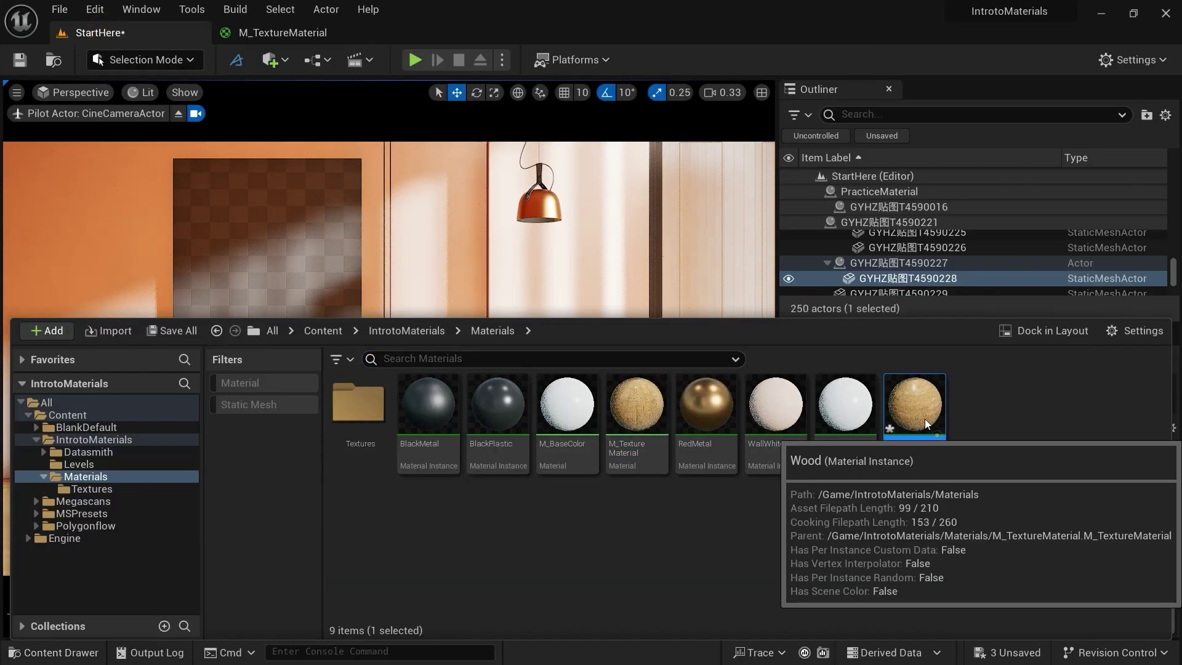
double_click(921, 410)
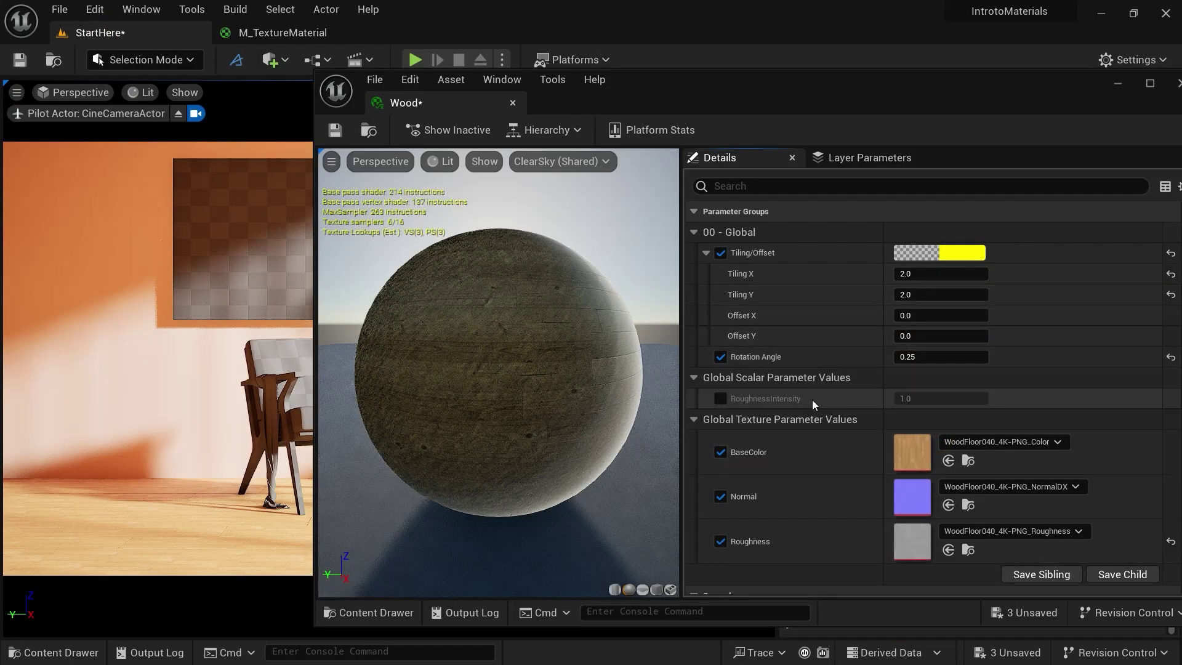
- Back in M_TextureMaterial, copy the RoughnessIntensity and Multiply nodes and paste them below the Normal texture node
click(297, 33)
right_drag(400, 484, 473, 333)
right_drag(732, 375, 656, 382)
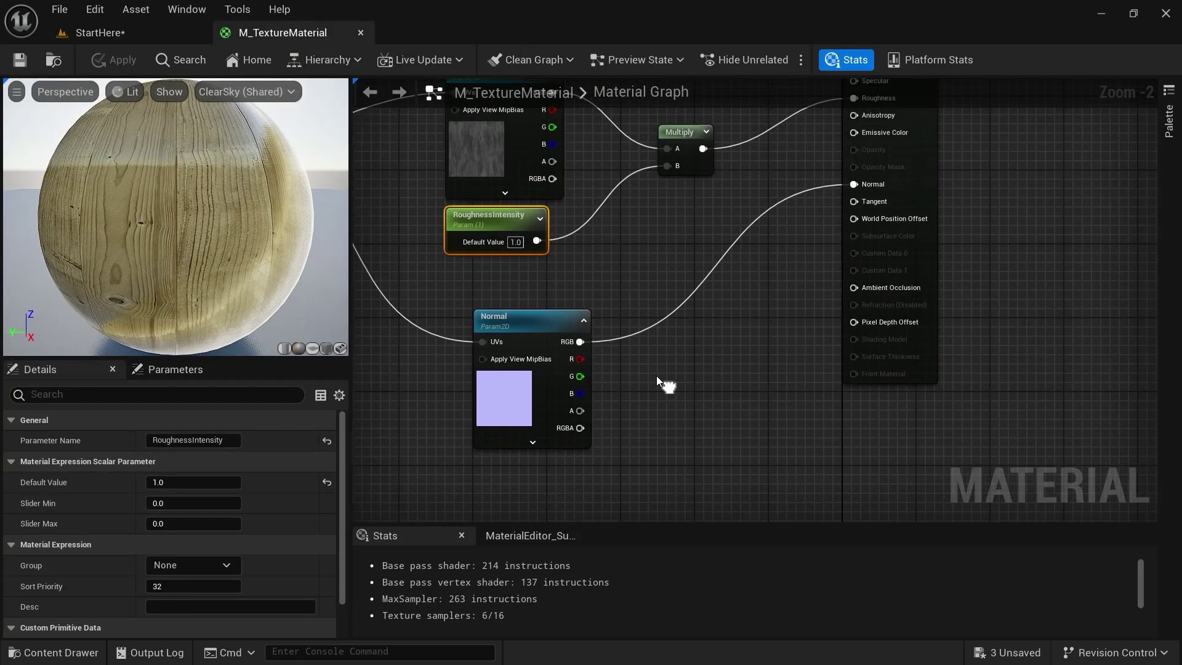
shift+click(666, 137)
key(ctrl+c)
right_drag(682, 476, 675, 370)
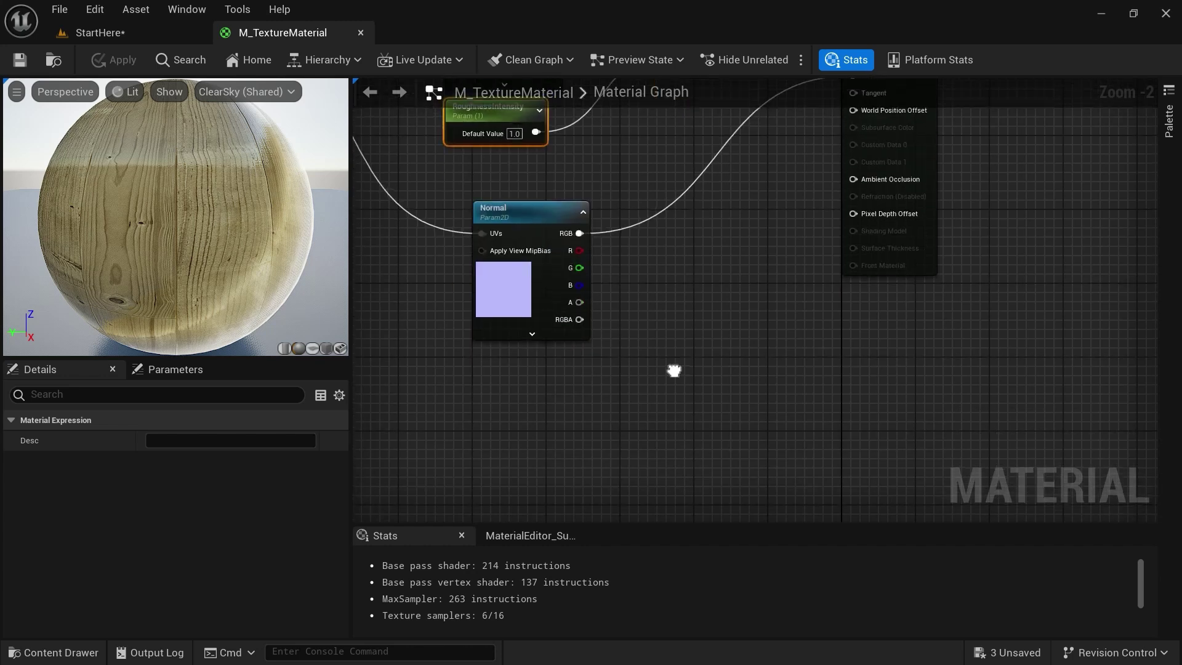
key(ctrl+v)
- Rename the pasted scalar parameter as NormalIntensity
click(486, 468)
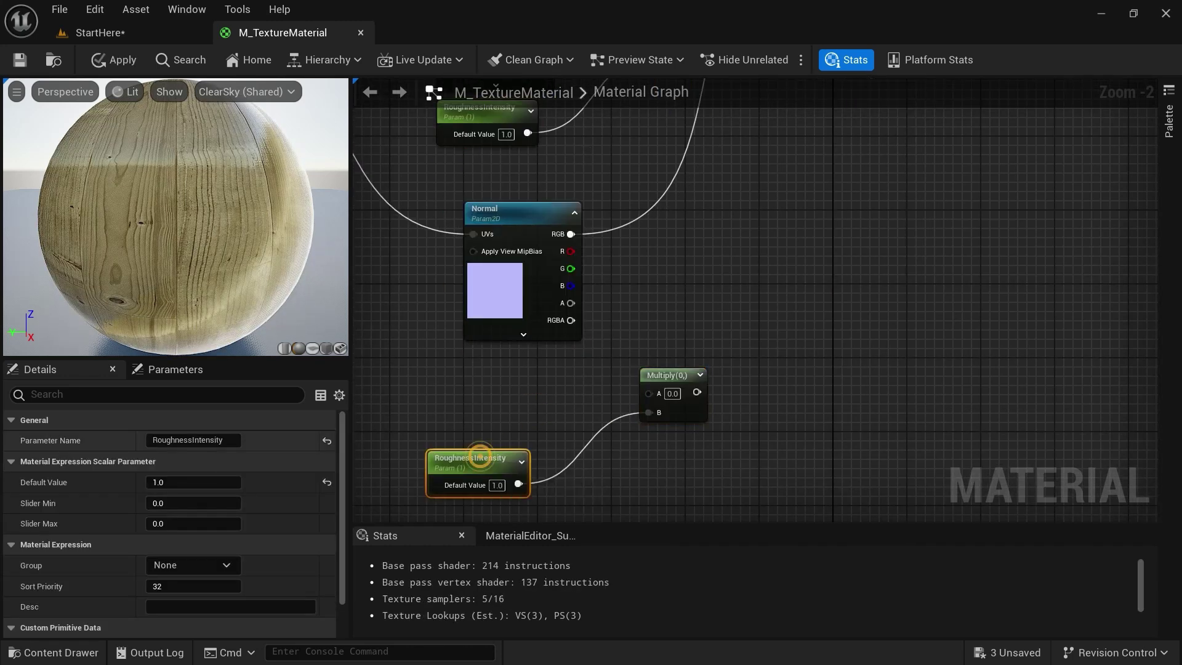
click(188, 440)
text(NormalIntensity)
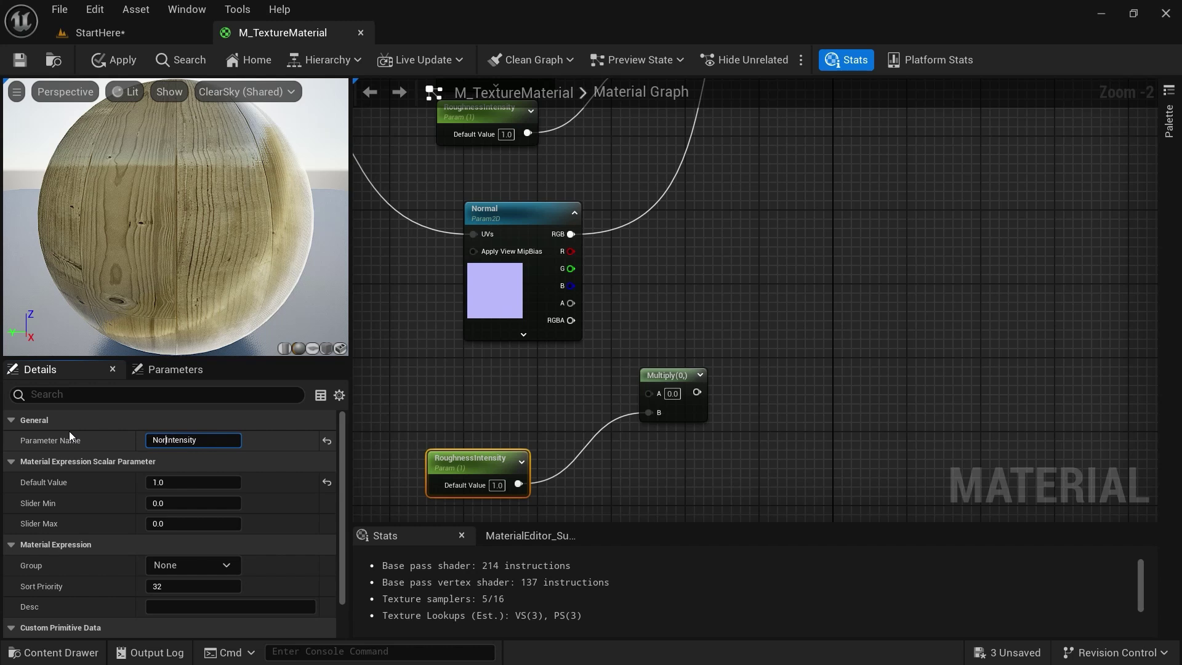
key(Return)
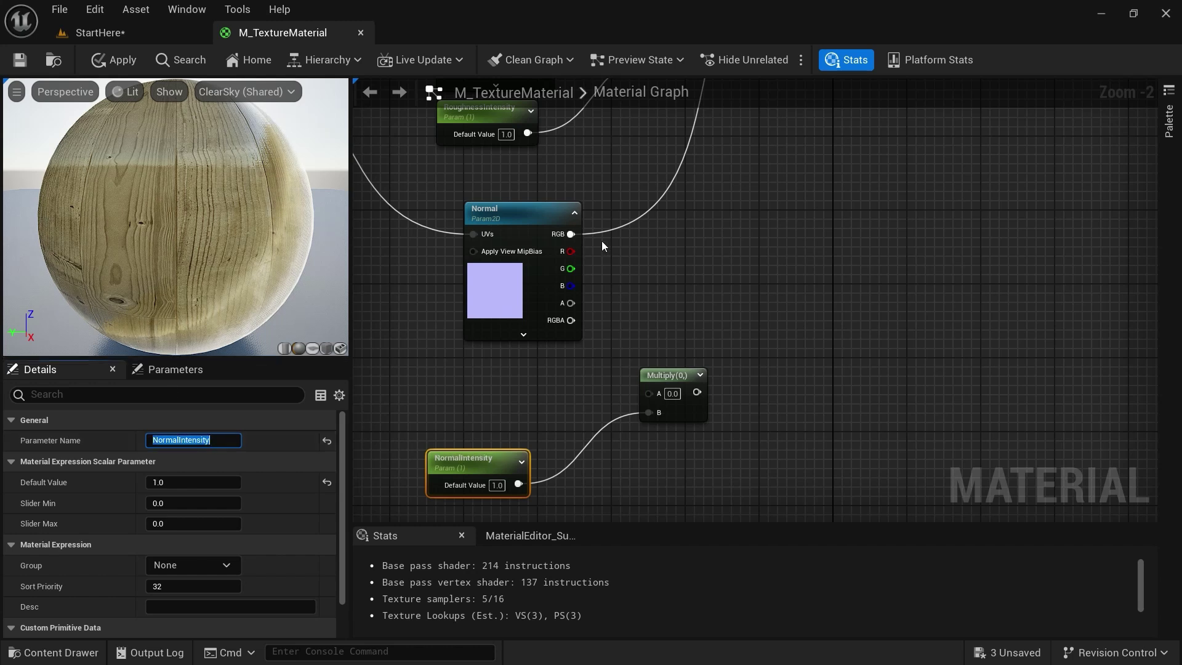
- Connect the Normal texture's RGB output to the pasted Multiply's A input and the Multiply output to the material's Normal
drag(571, 234, 648, 394)
right_drag(781, 306, 665, 408)
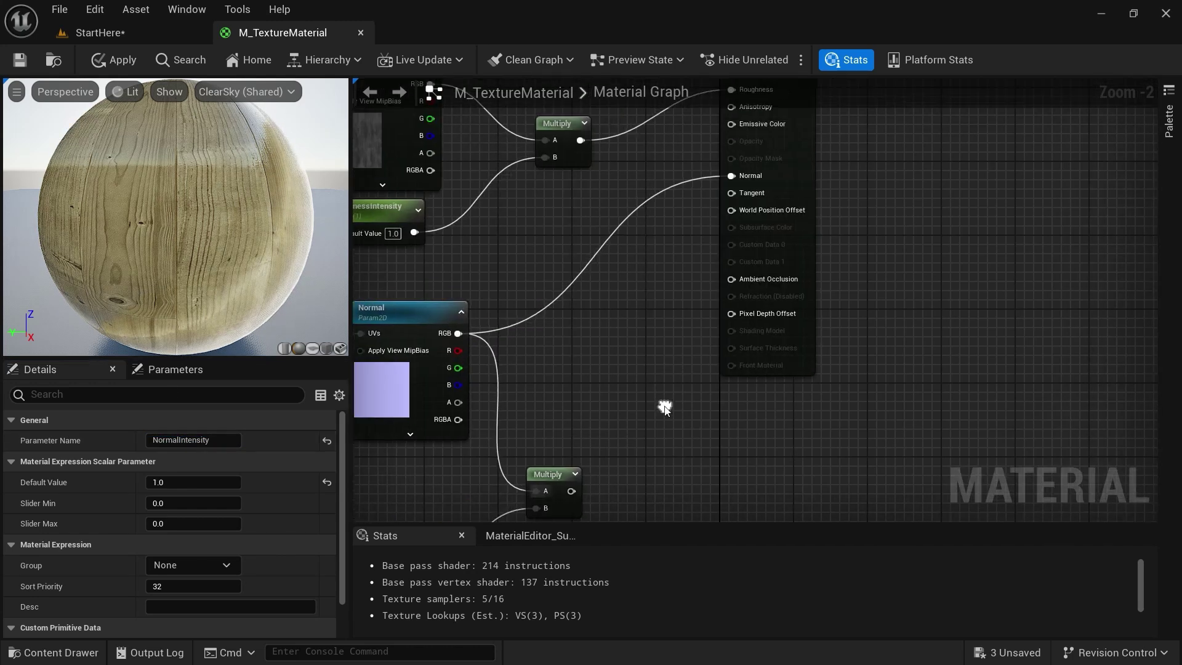
drag(569, 490, 731, 176)
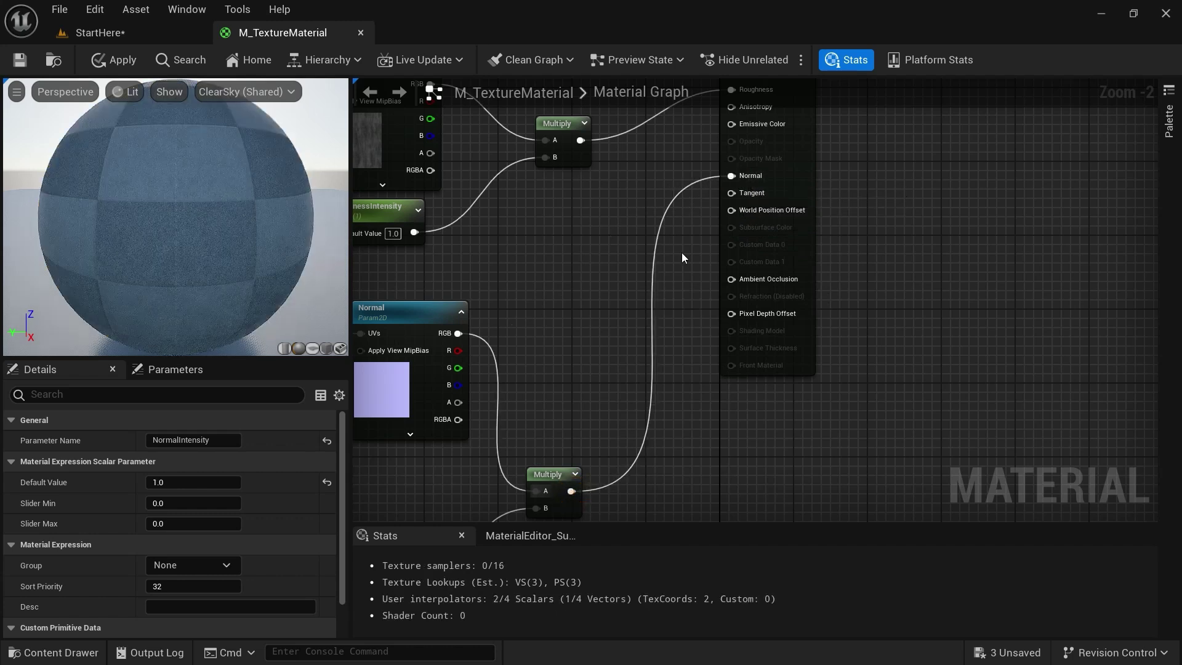
right_drag(580, 358, 753, 301)
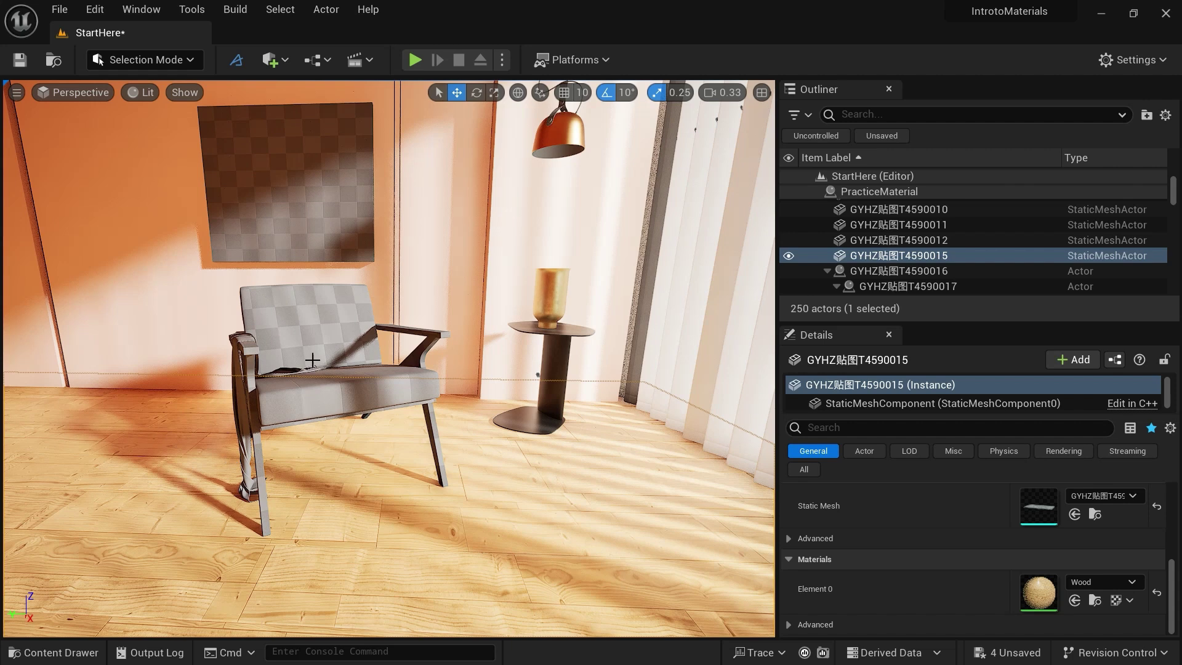
click(53, 653)
click(636, 565)
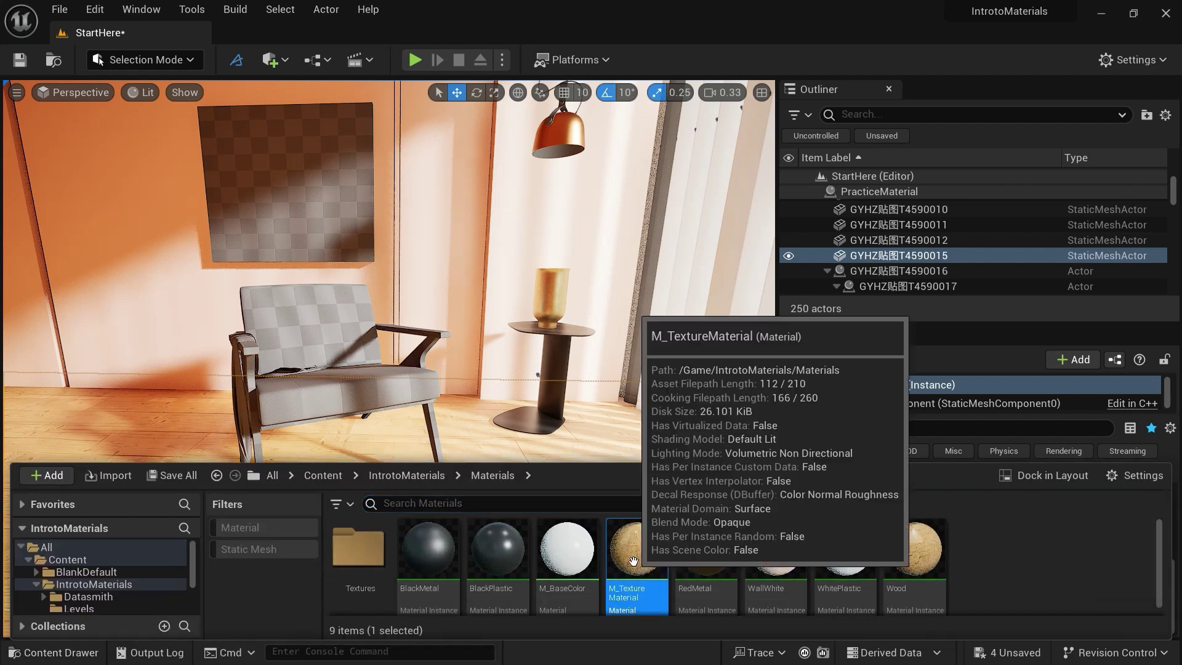
right_click(636, 565)
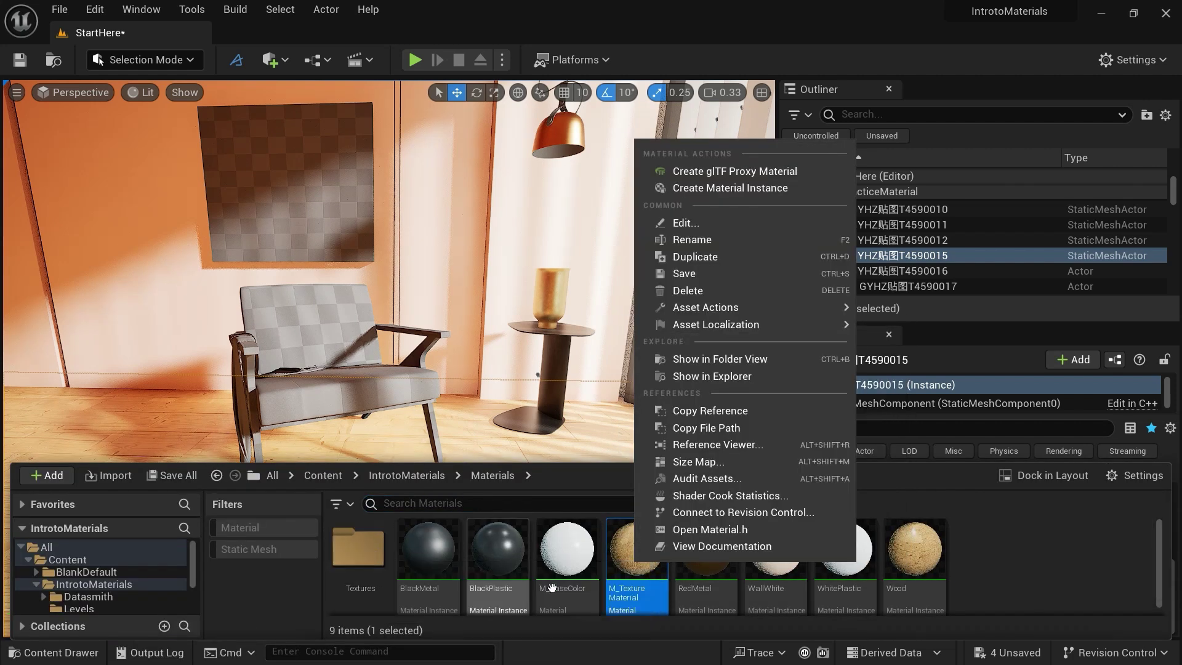
click(645, 584)
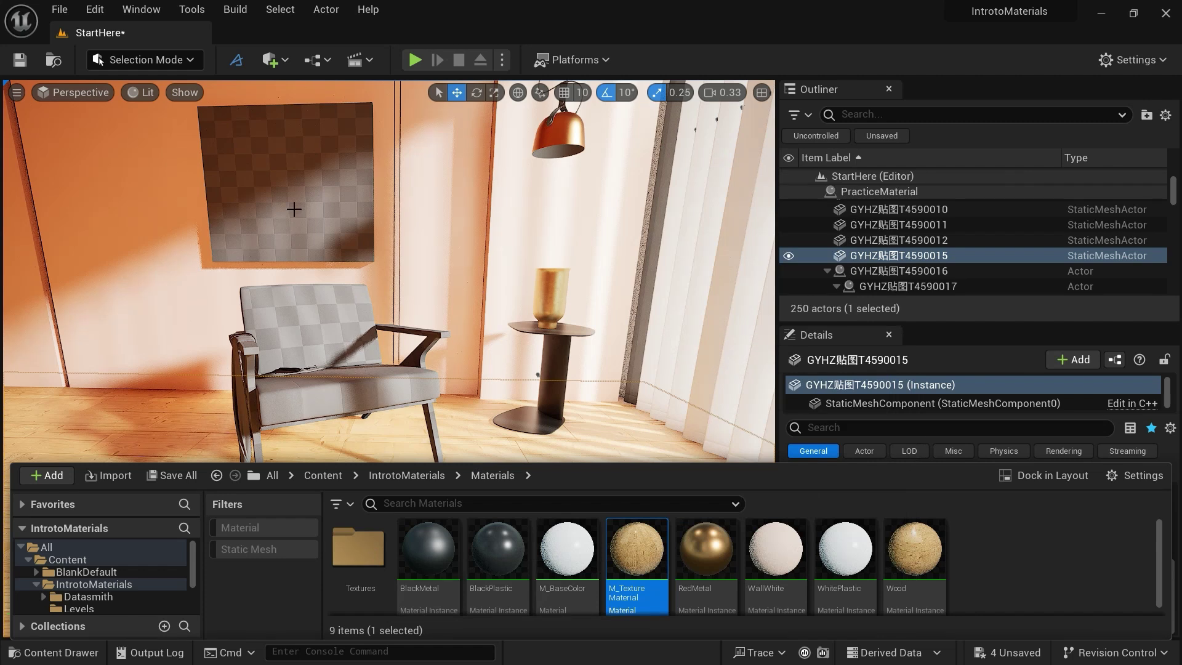
- Open Quixel Bridge and search the downloaded assets for Fabric
click(275, 60)
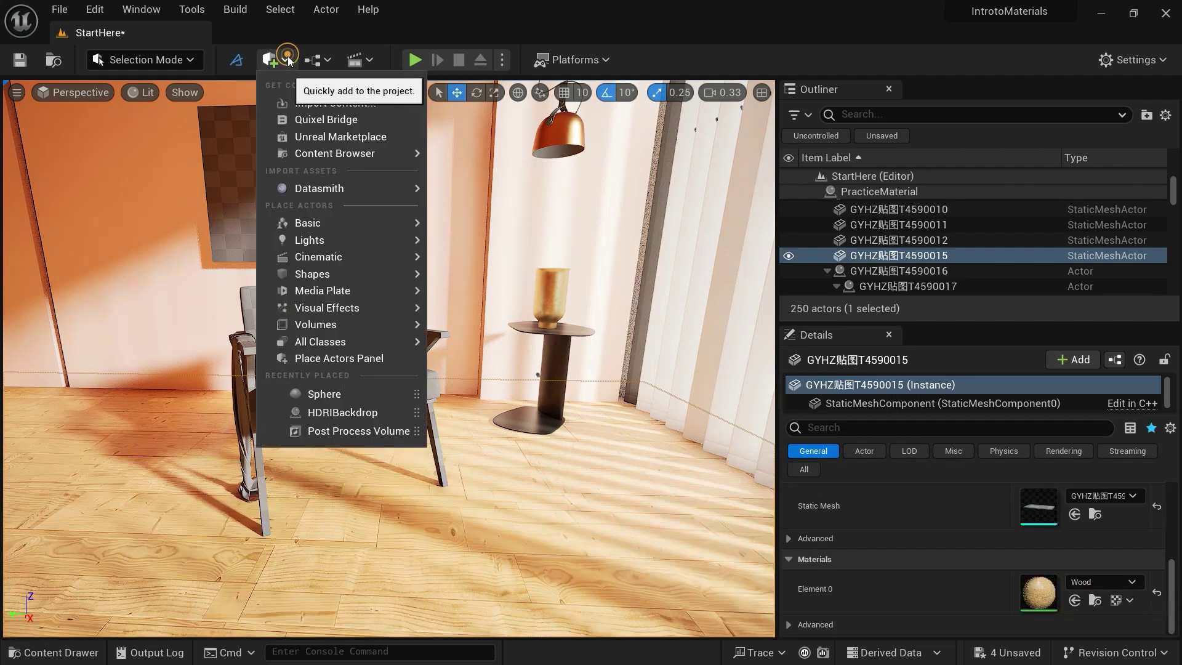
click(312, 120)
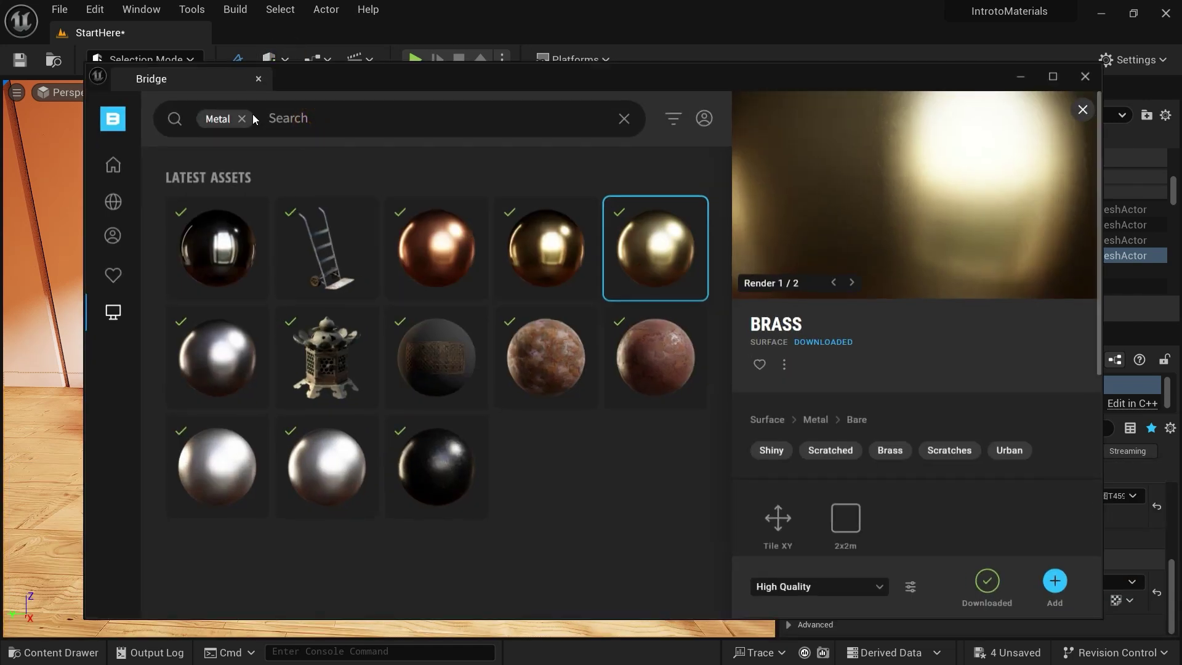
click(314, 118)
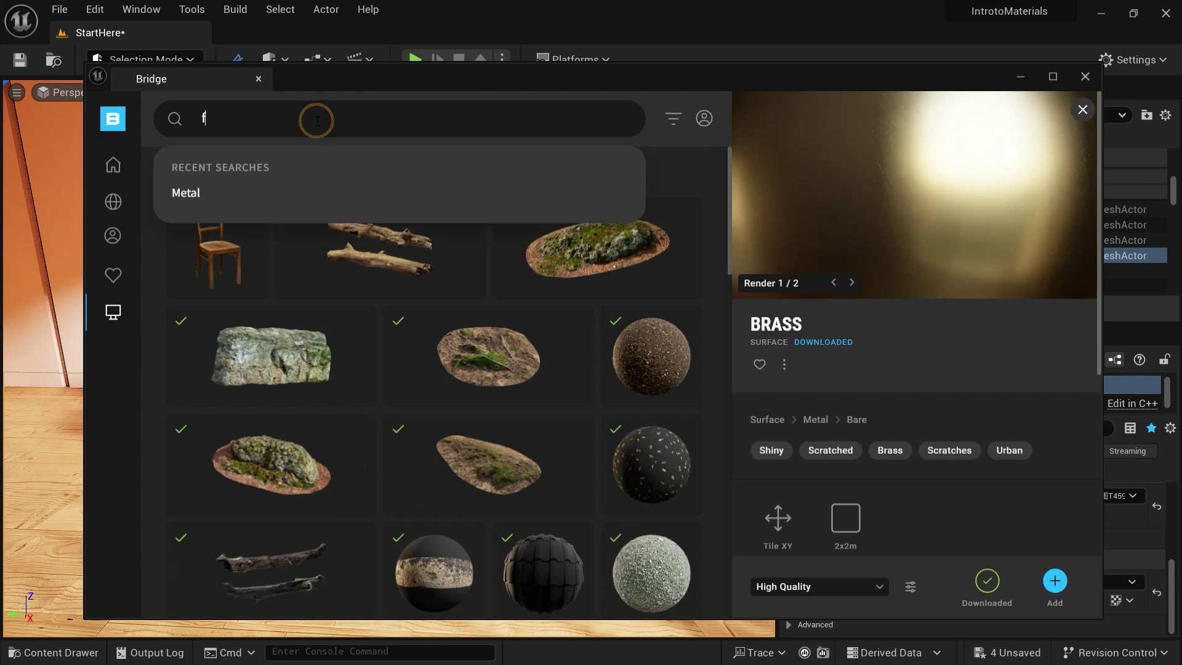
text(fabri)
click(278, 194)
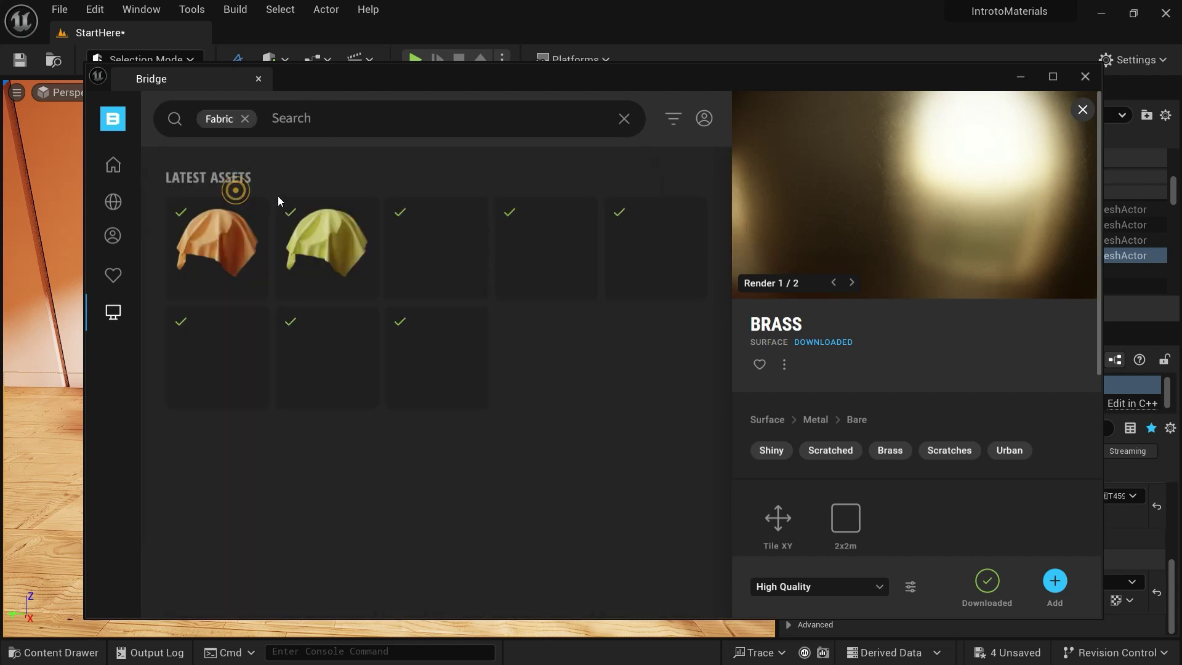
- Add the Plain Wool Fabric surface to the project and apply its material instance to the chair's upholstery
click(453, 257)
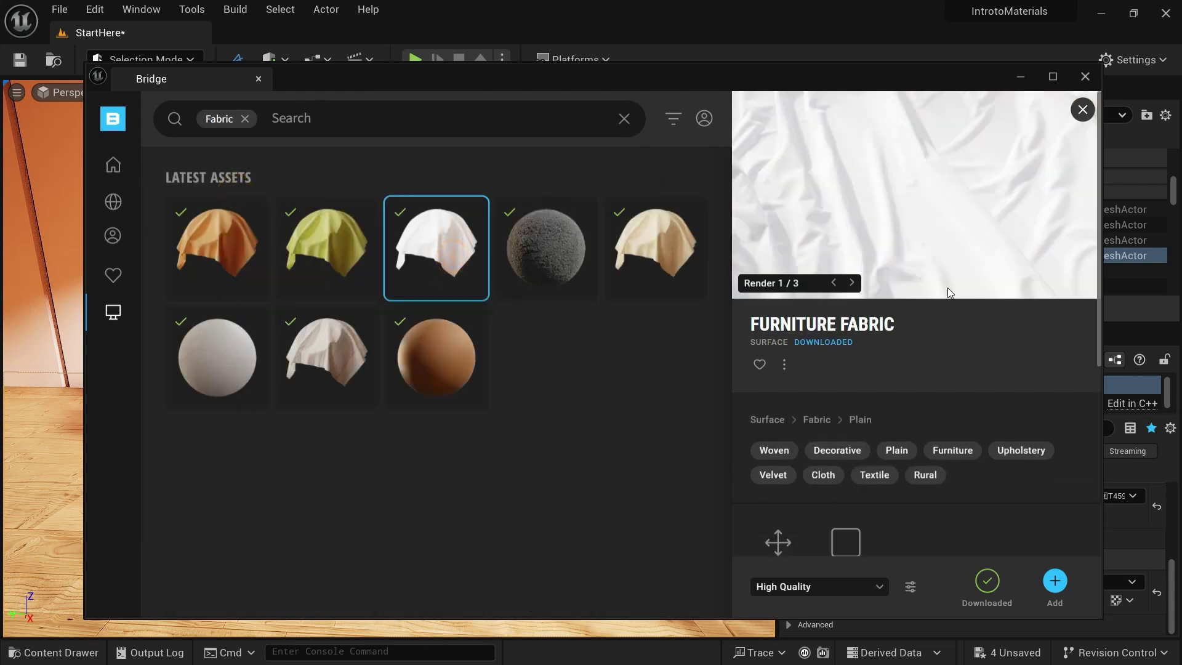
click(201, 361)
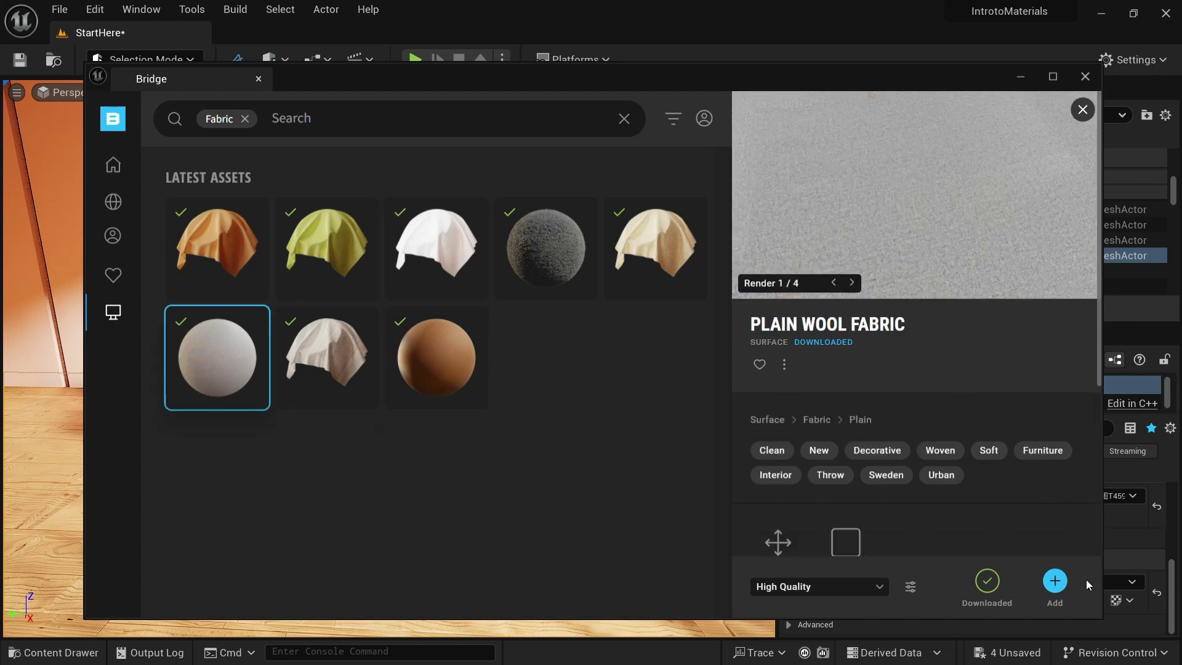
click(1020, 76)
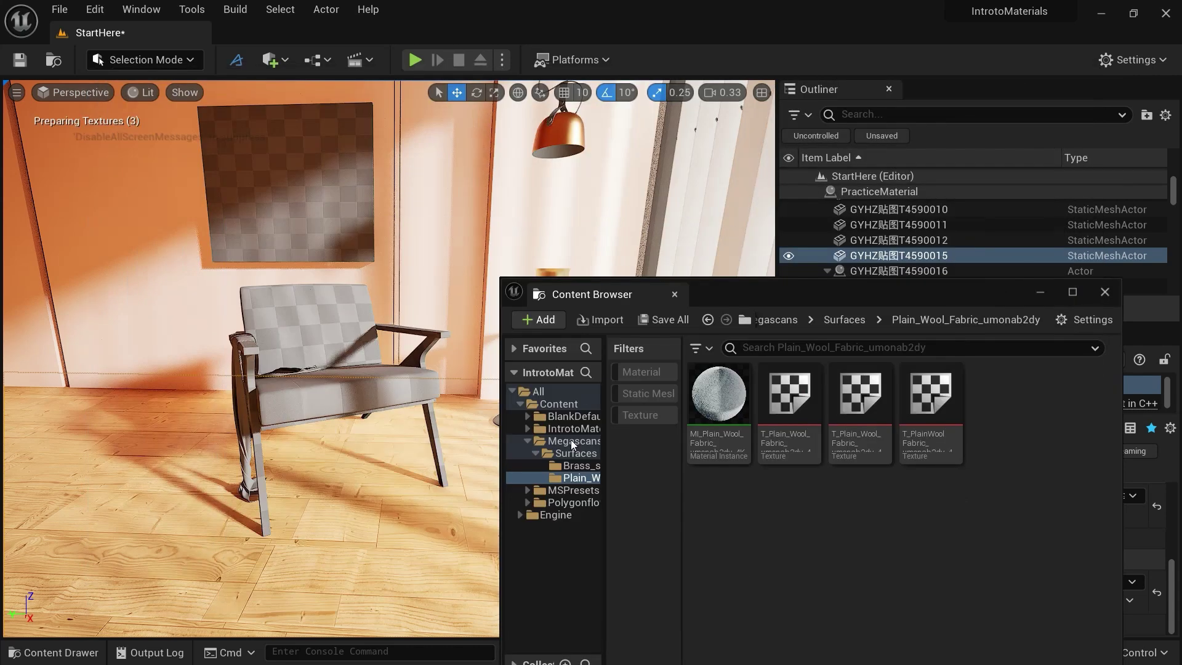
drag(712, 396, 322, 322)
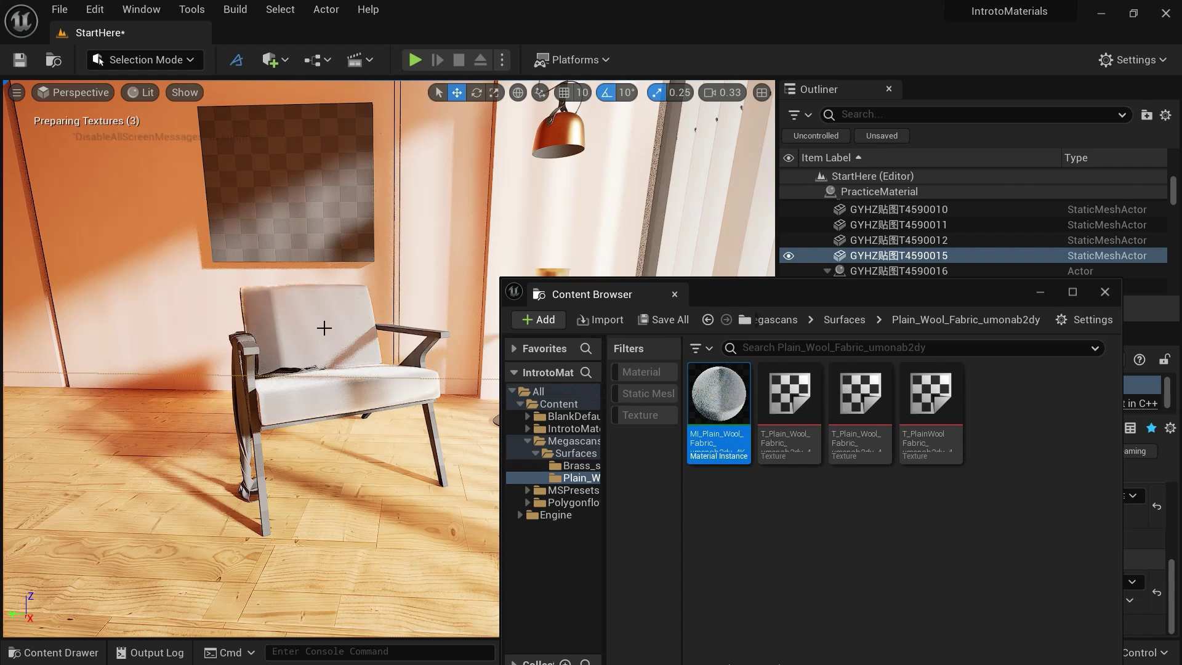
- Open the Plain Wool Fabric material instance at its texture maps and browse to the IntrotoMaterials > Materials > Textures folder
right_drag(369, 308, 362, 331)
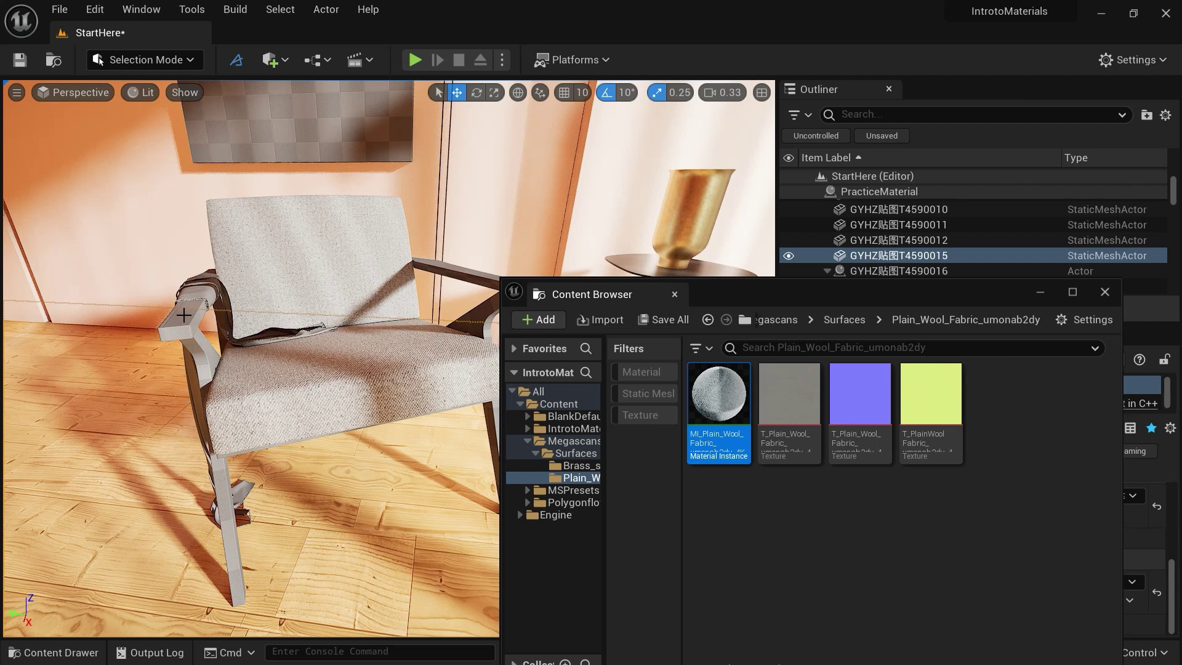
double_click(722, 399)
scroll(870, 292, down, 10)
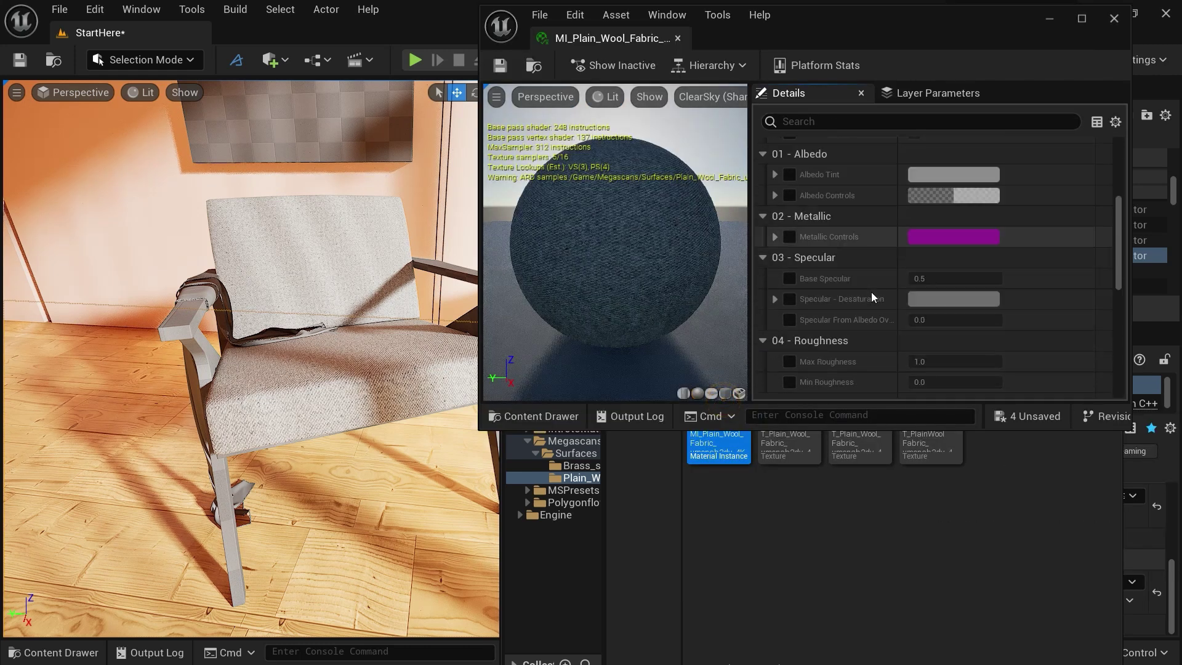
scroll(828, 285, up, 1)
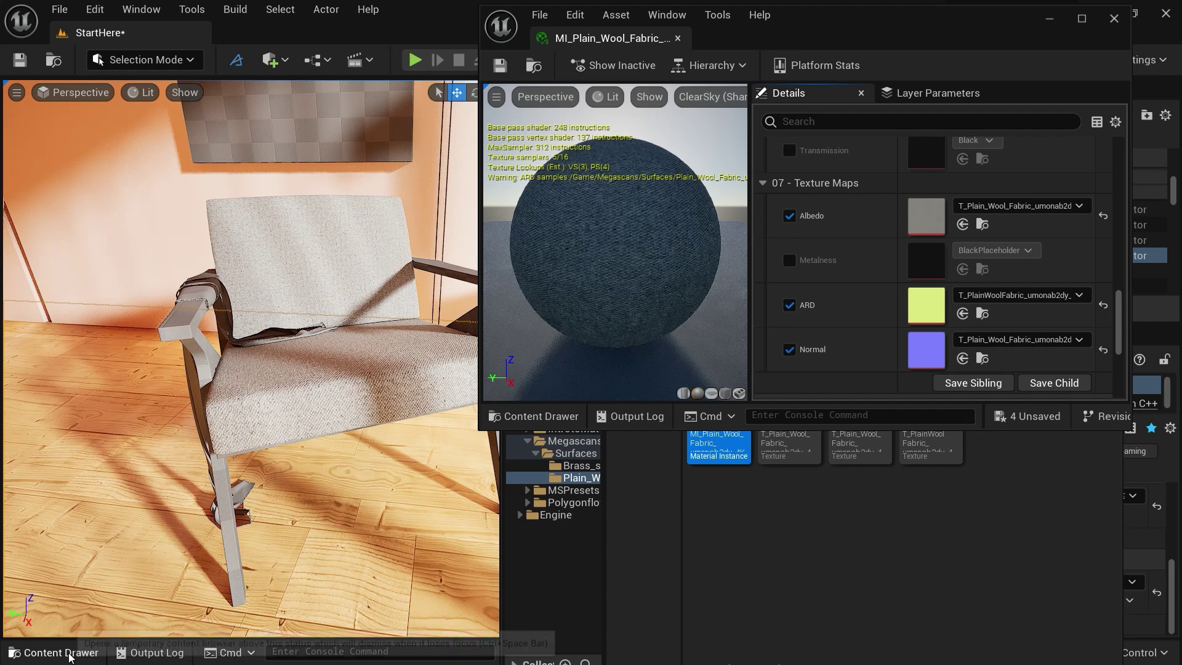
drag(807, 43, 187, 40)
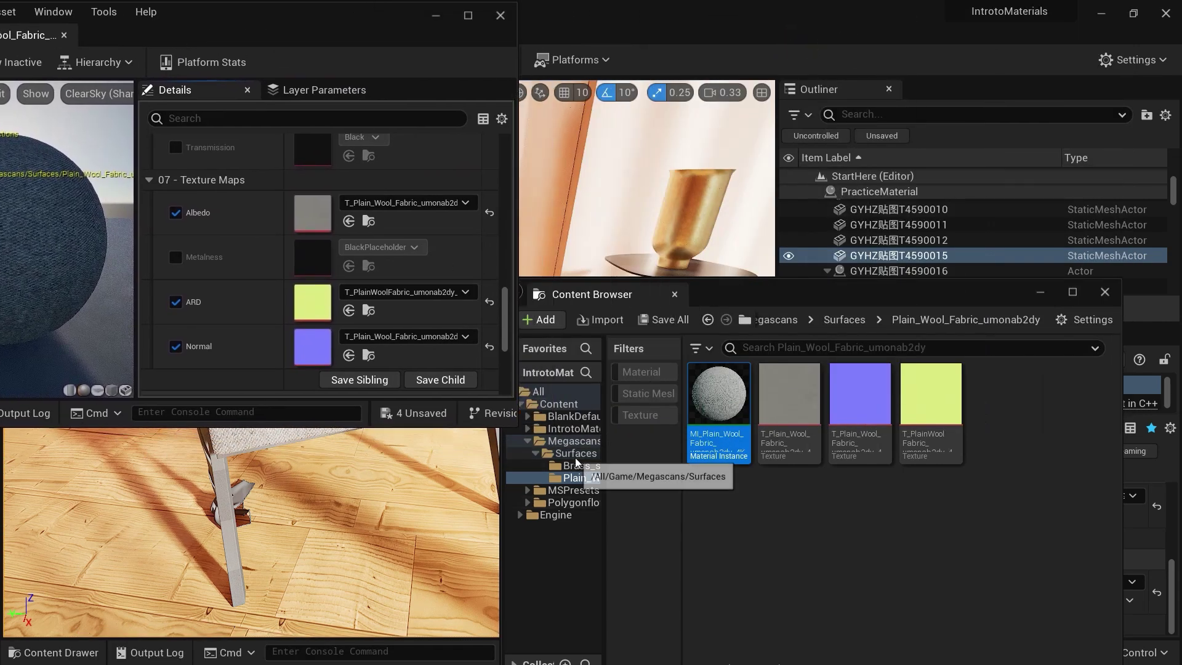
click(572, 430)
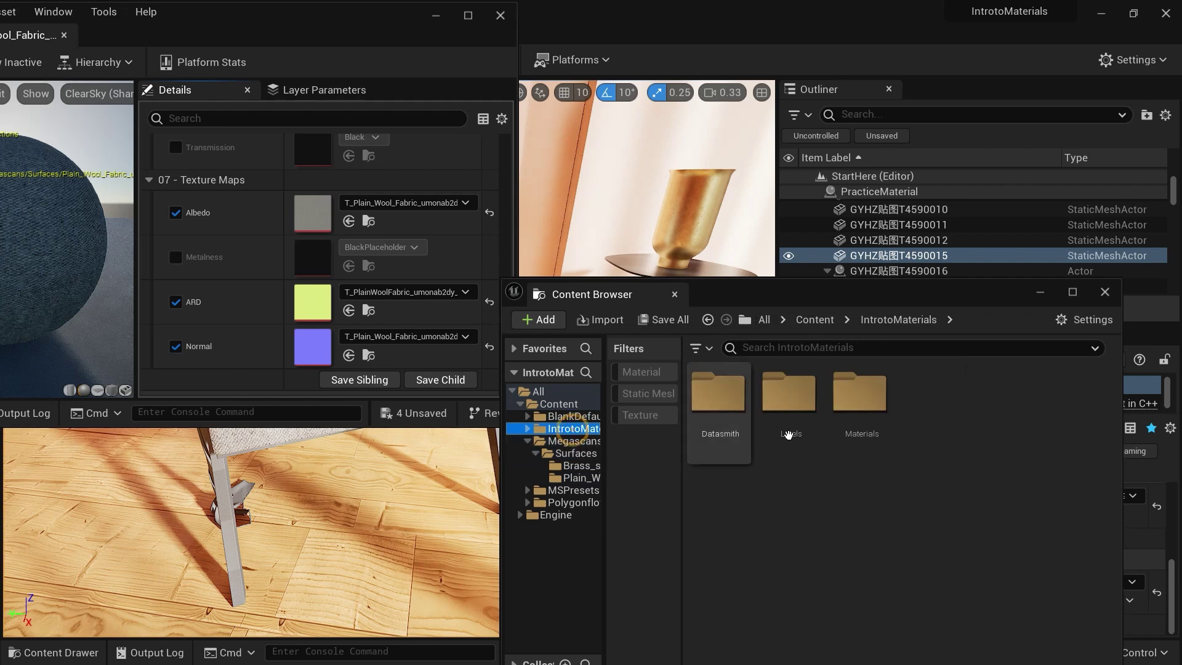
double_click(859, 397)
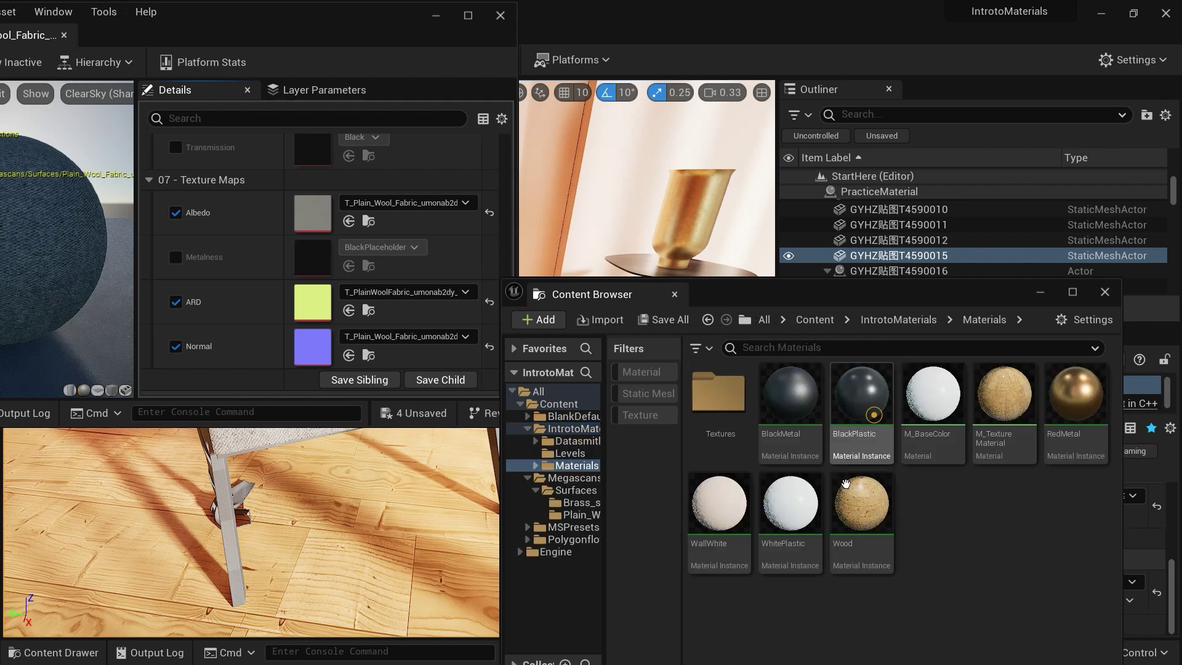
double_click(719, 394)
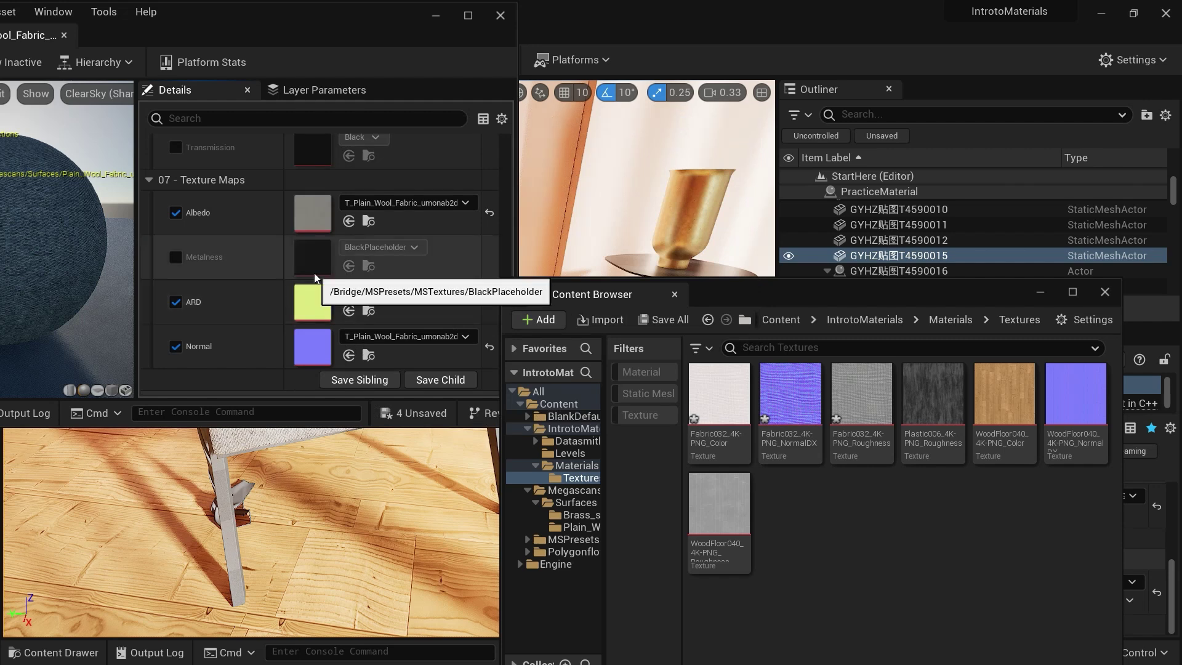
- Assign the Fabric032_4K-PNG Color, Roughness and NormalDX textures to the wool instance's Albedo, ARD and Normal maps
scroll(314, 272, down, 1)
drag(722, 420, 346, 196)
drag(790, 421, 309, 321)
drag(861, 397, 338, 289)
drag(193, 34, 720, 151)
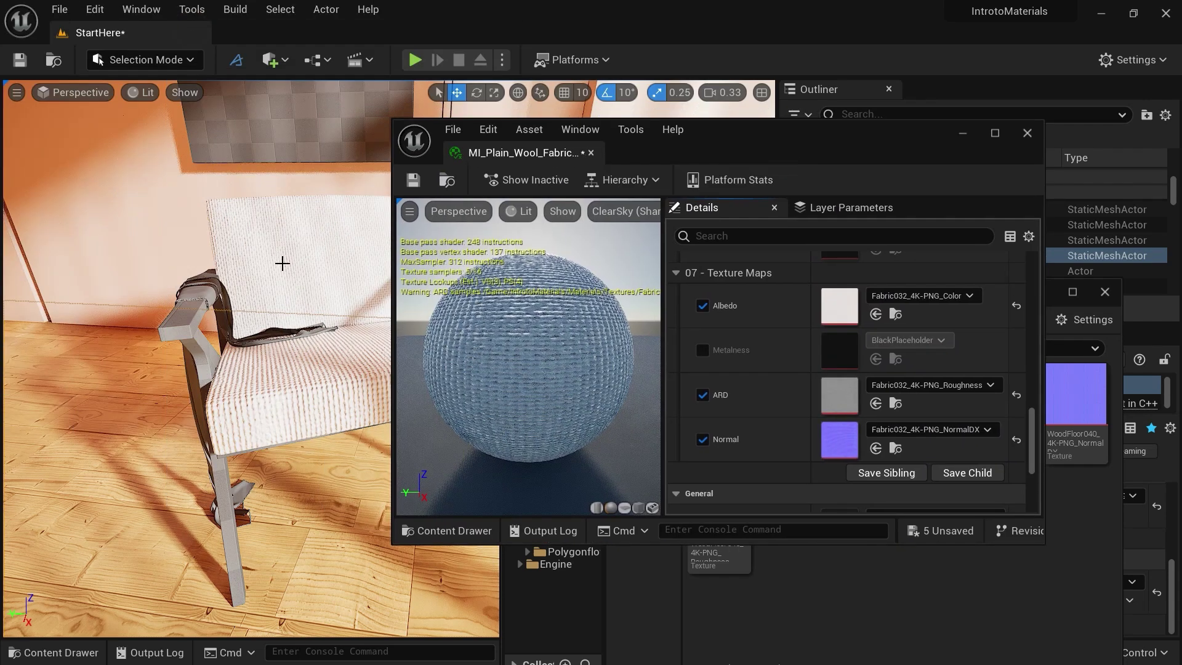
- Enable Tiling/Offset on the wool fabric instance, set Tiling X and Tiling Y to 3, and close it
scroll(766, 379, up, 15)
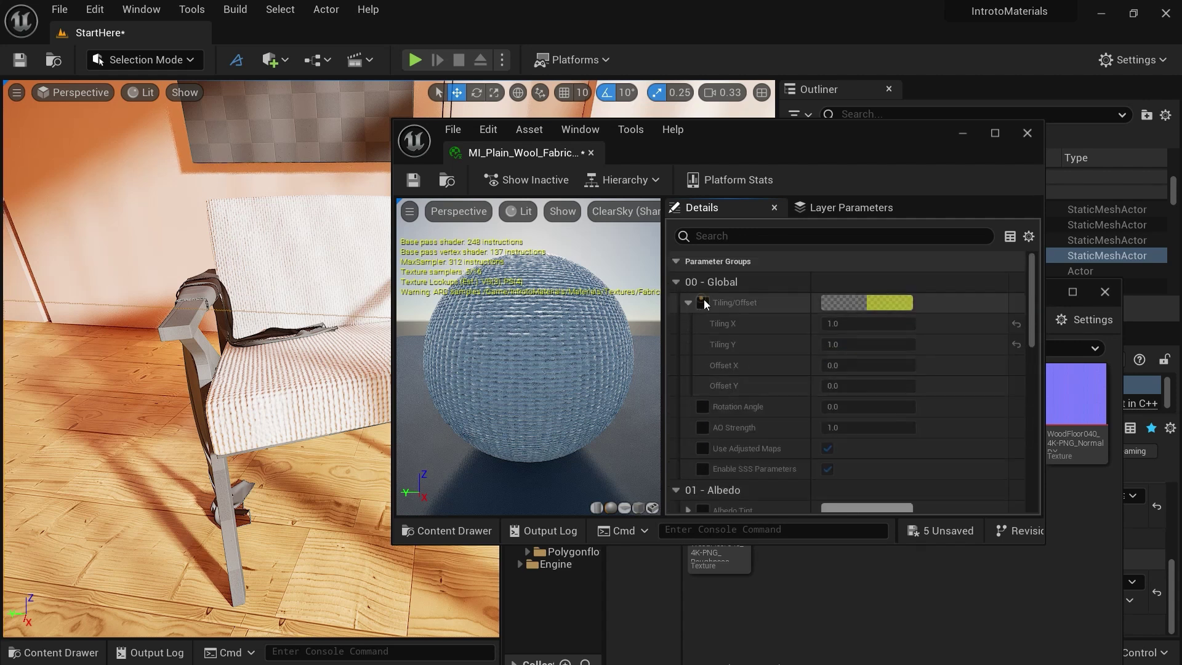
click(703, 302)
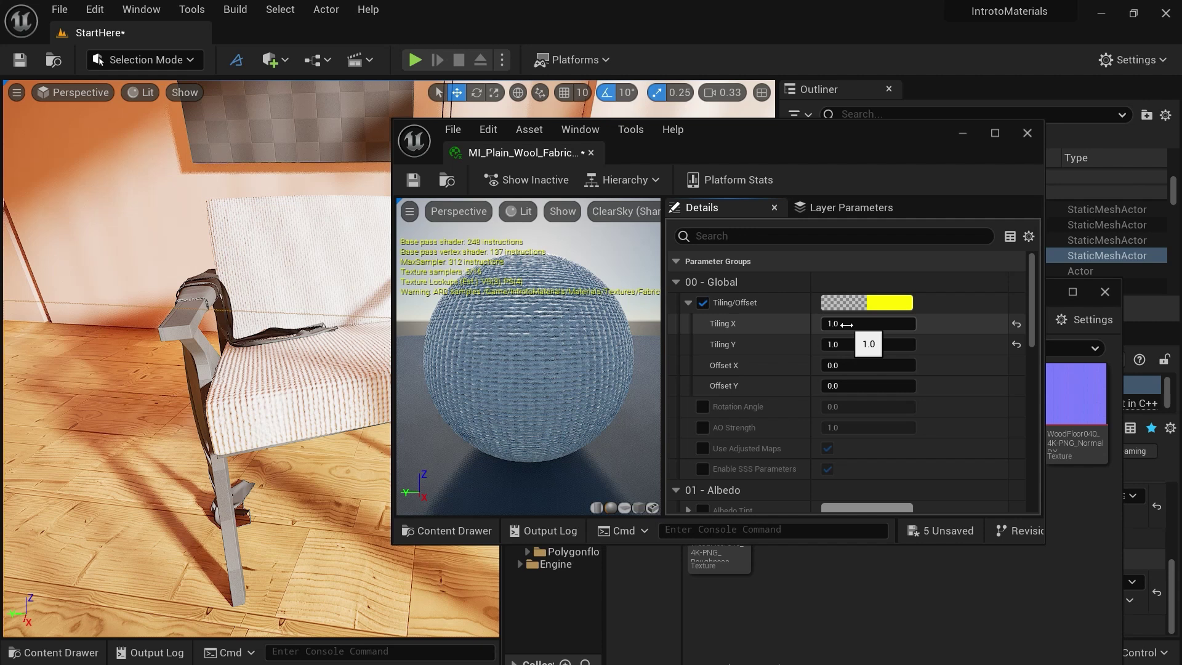
click(847, 324)
key(Tab)
text(3)
key(Tab)
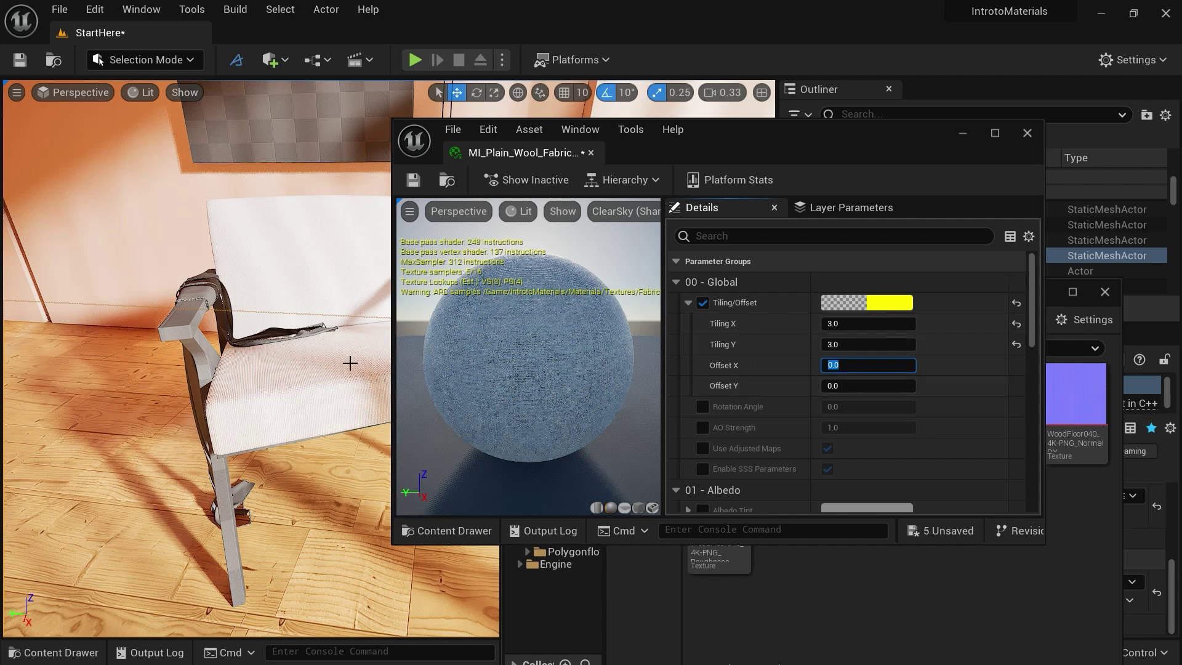
click(590, 153)
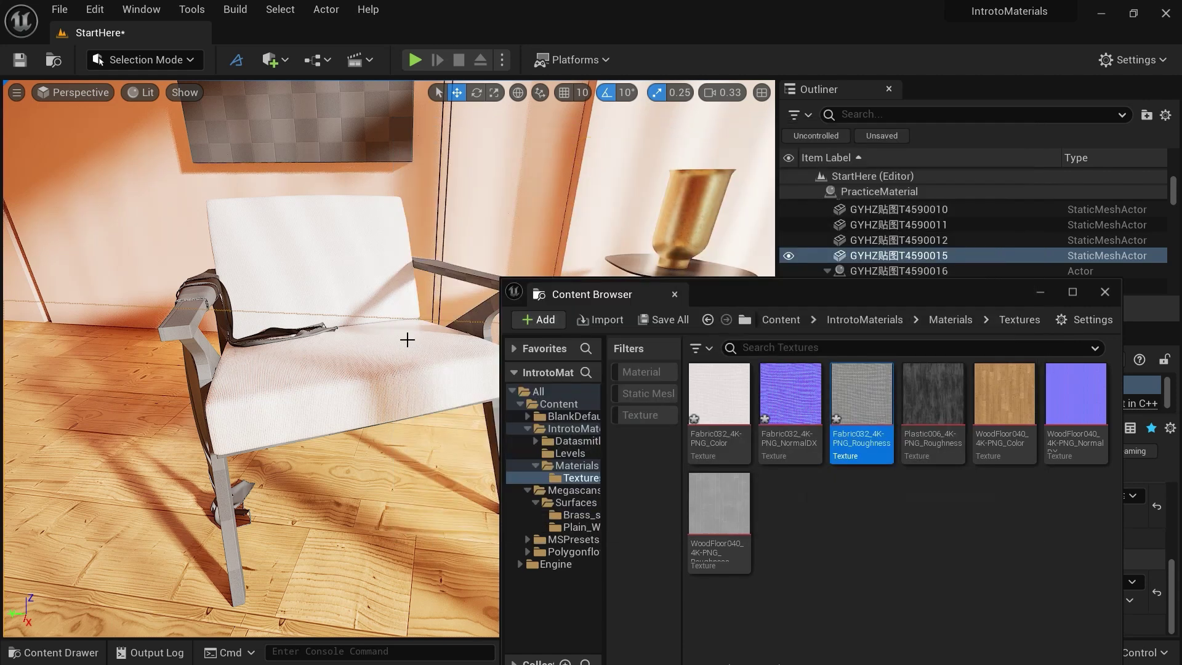
click(675, 294)
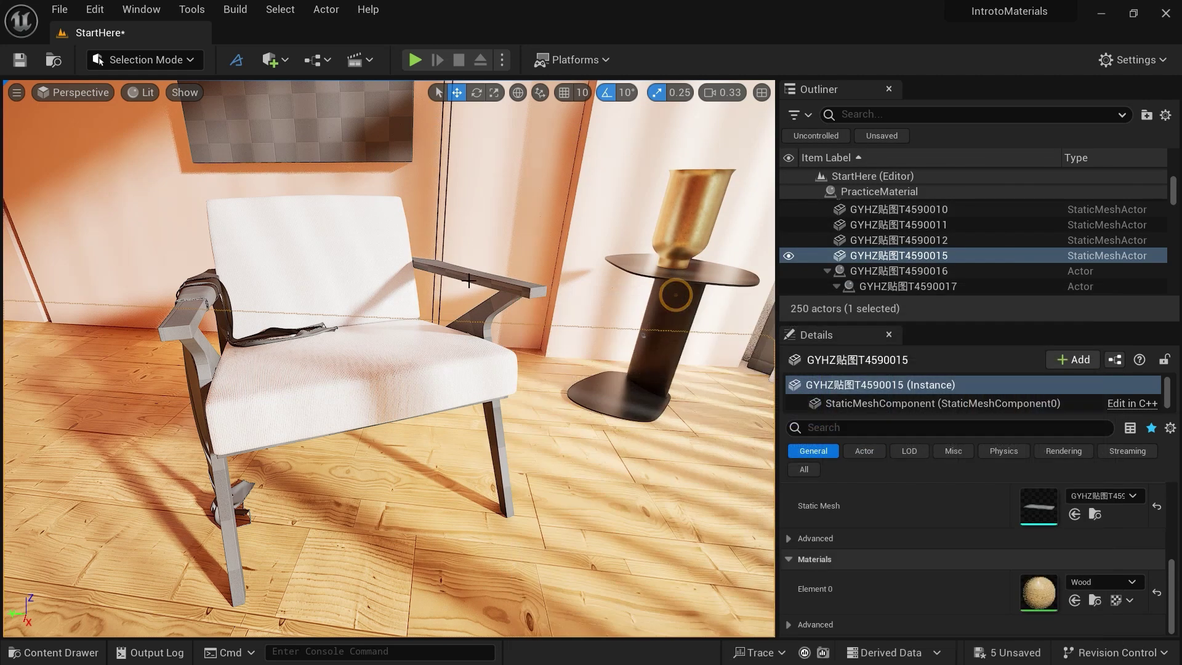
- Select the chair, open Quixel Bridge and search the downloaded assets for wood
click(507, 286)
click(270, 60)
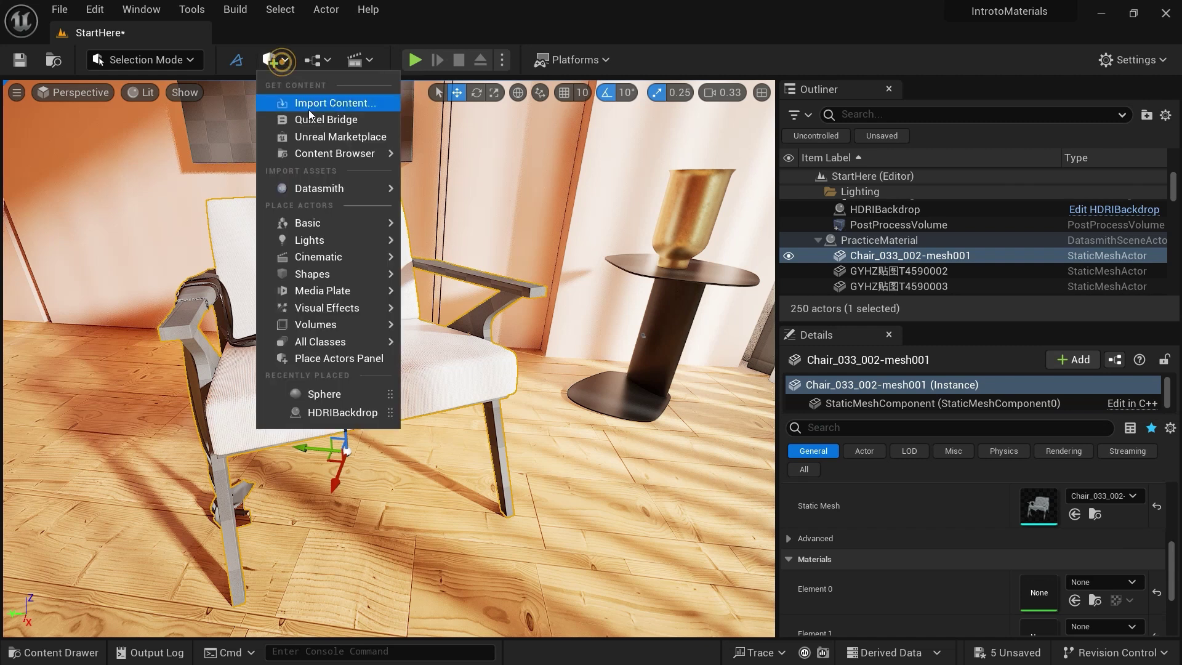
click(325, 119)
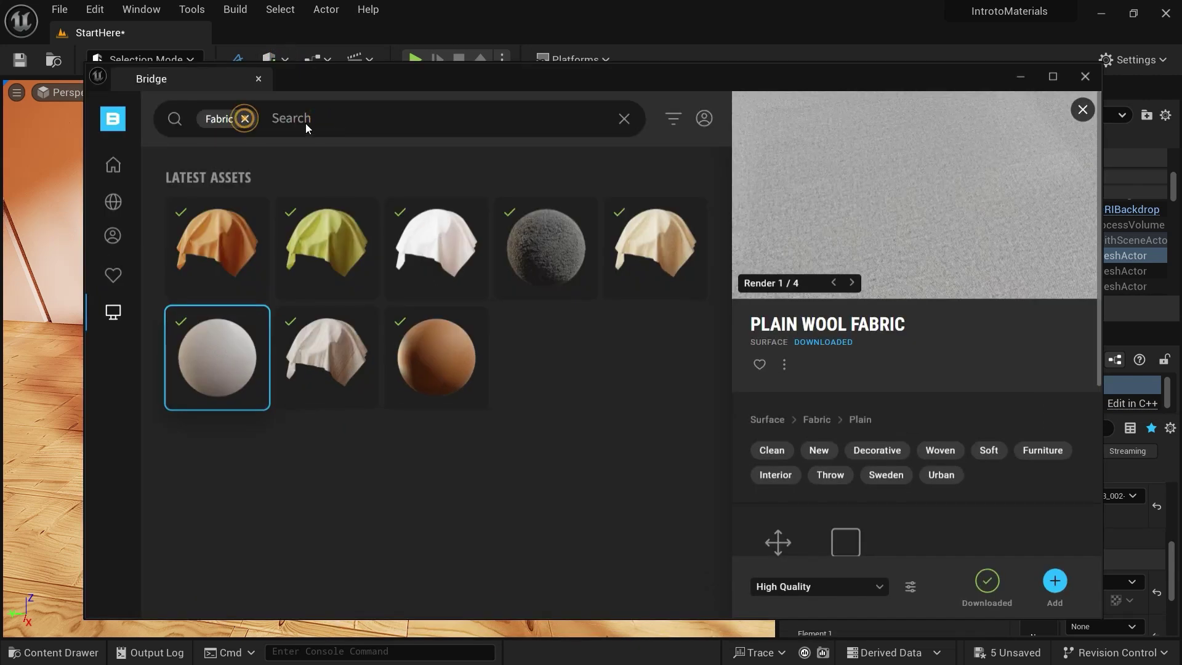
click(308, 119)
text(wood)
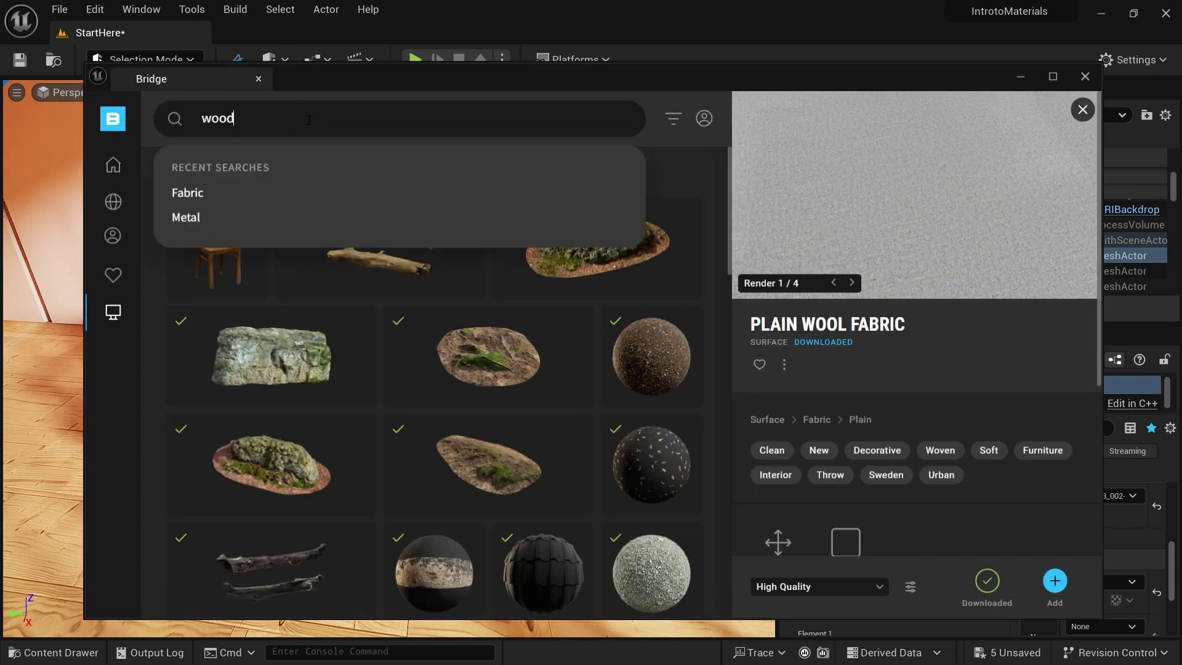
key(Return)
- Add the Plywood surface to the project and apply its material instance to the chair's wooden frame
scroll(627, 364, down, 3)
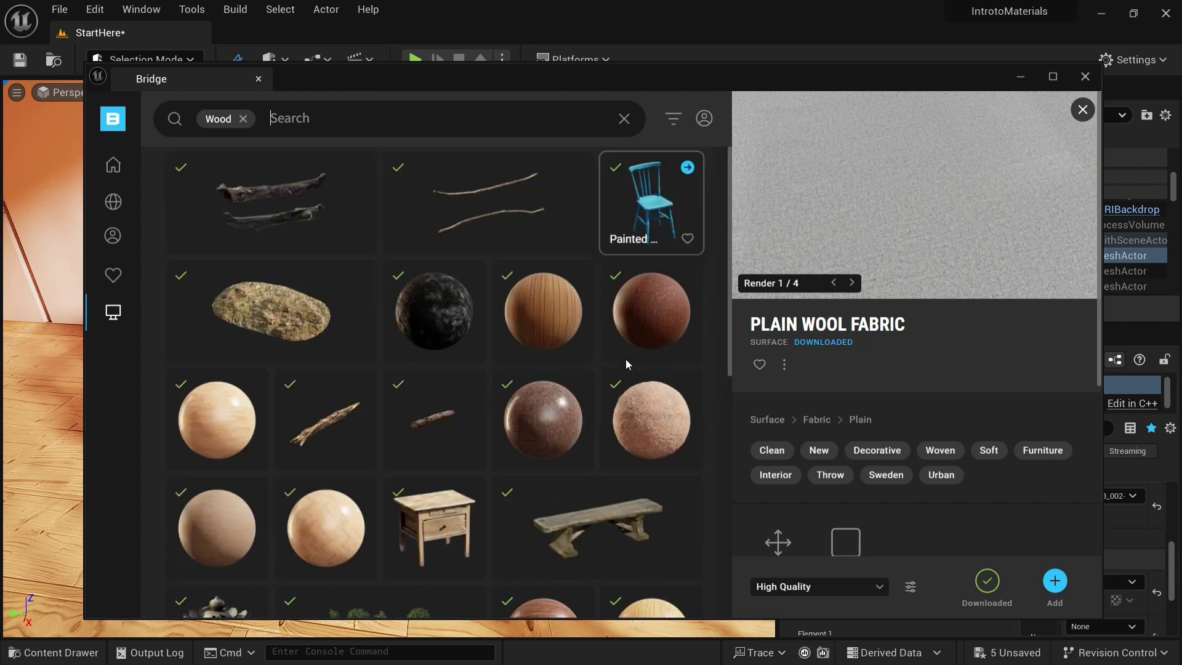
scroll(627, 365, down, 2)
scroll(614, 358, down, 5)
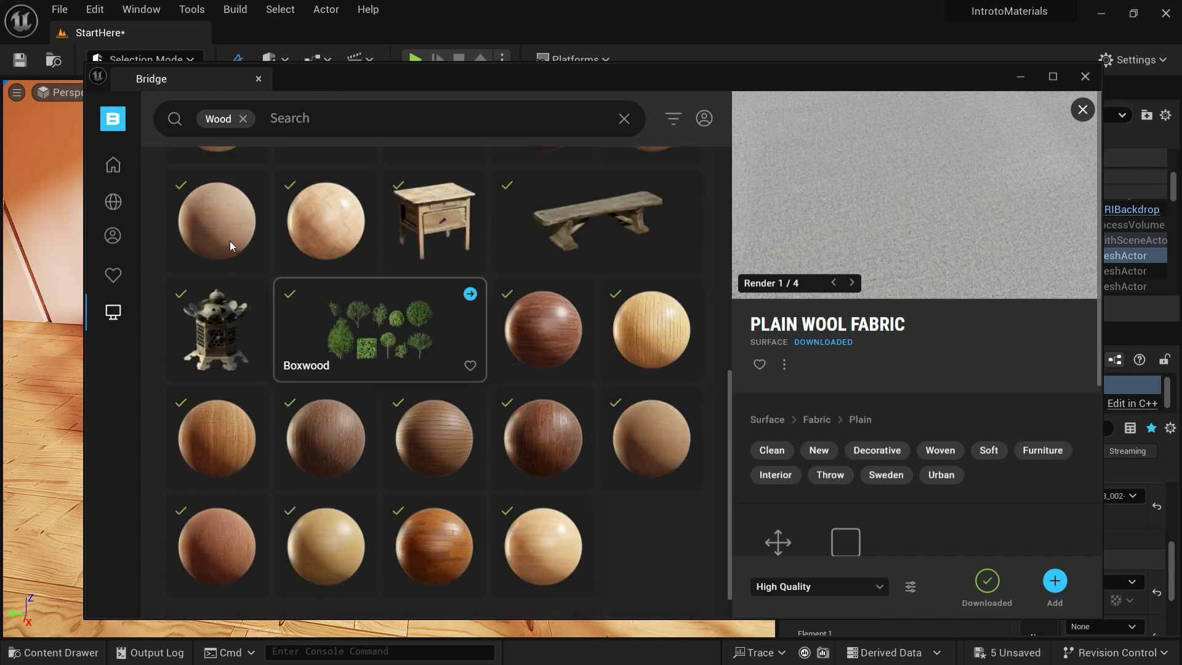
click(230, 241)
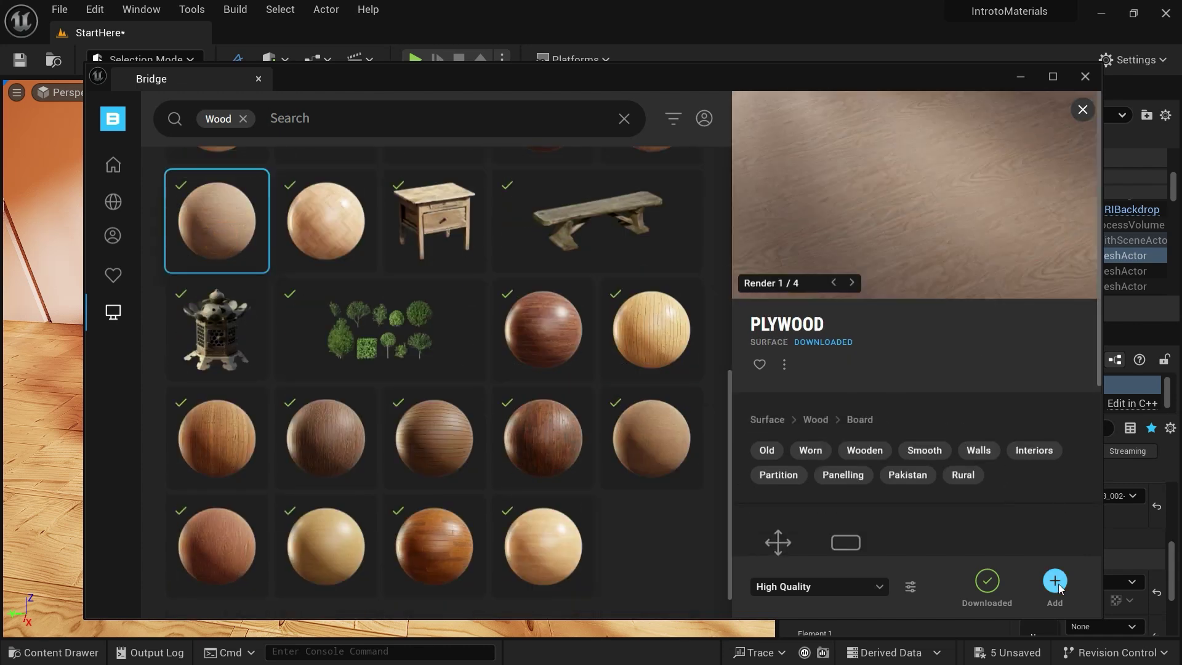
click(1055, 581)
click(712, 408)
drag(712, 409, 201, 349)
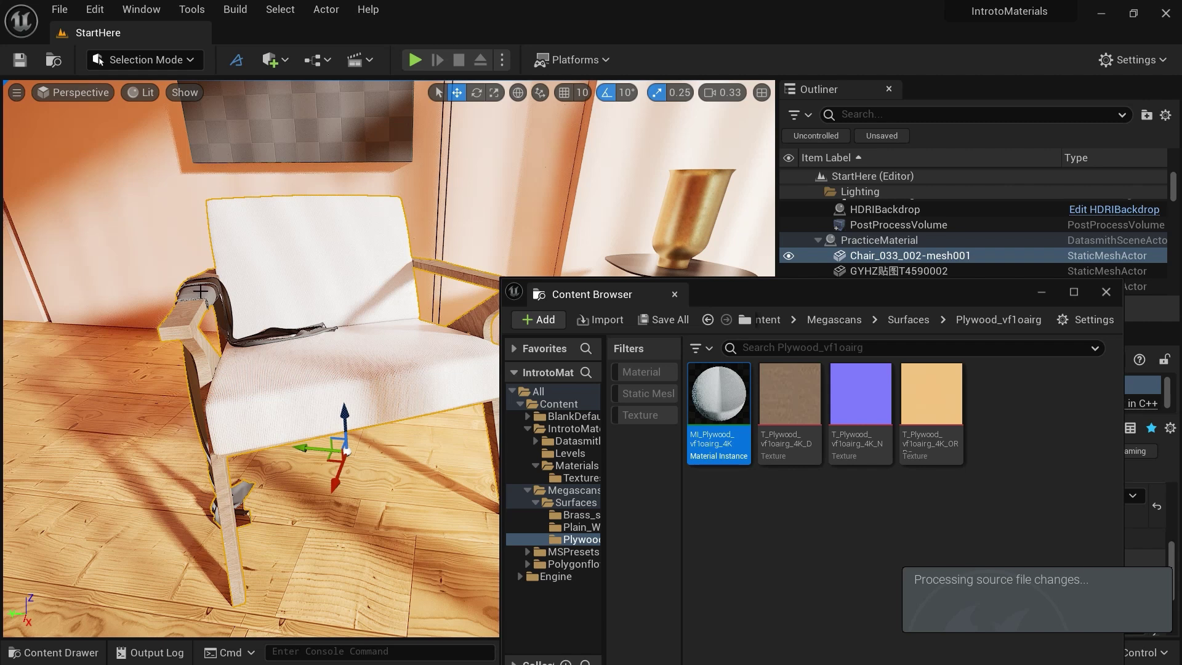
click(675, 294)
- Add the green Furniture Fabric surface from Quixel Bridge and apply its material instance to the throw on the chair
right_drag(364, 351, 245, 157)
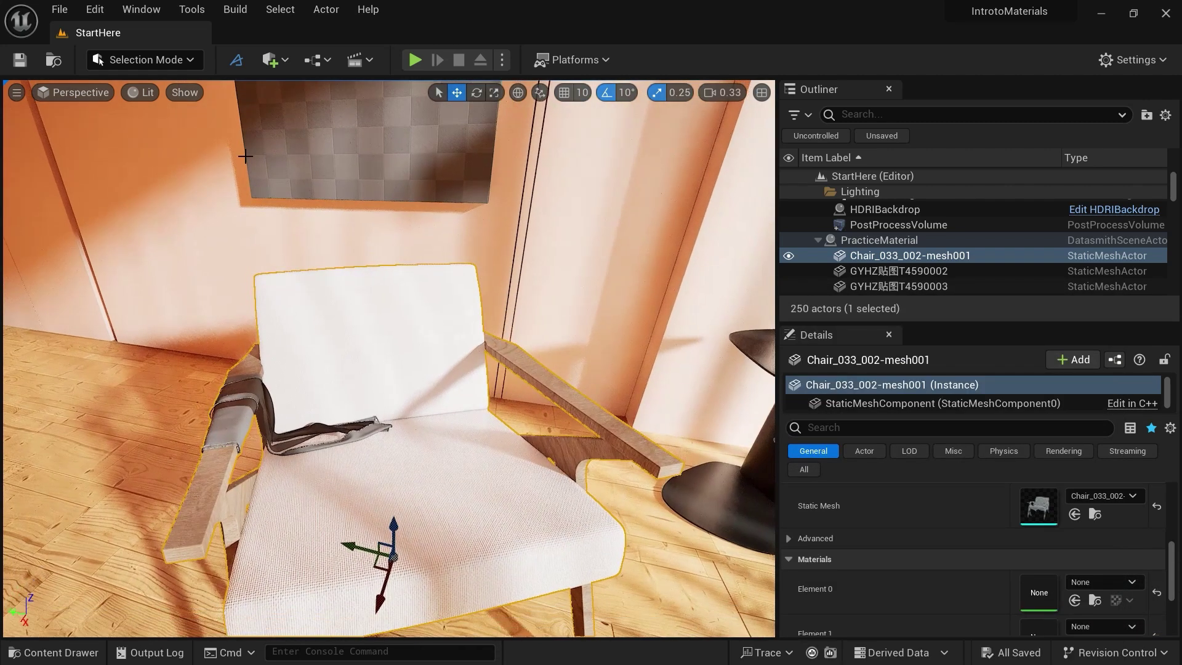
click(282, 62)
click(303, 119)
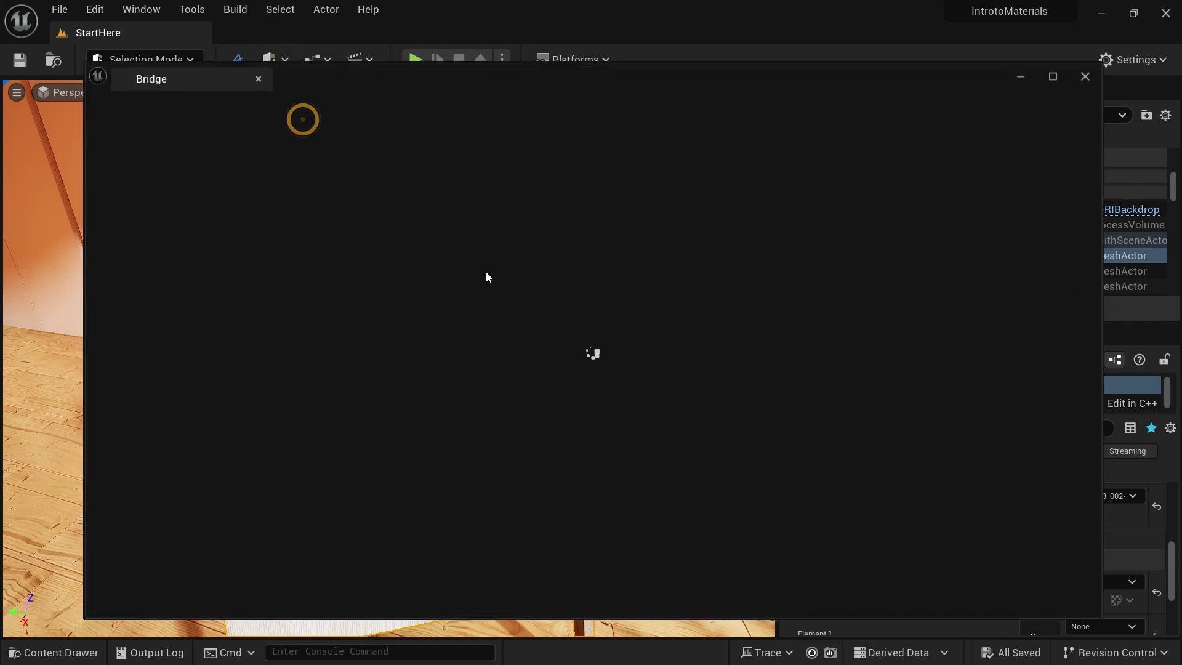
scroll(427, 390, down, 3)
click(295, 429)
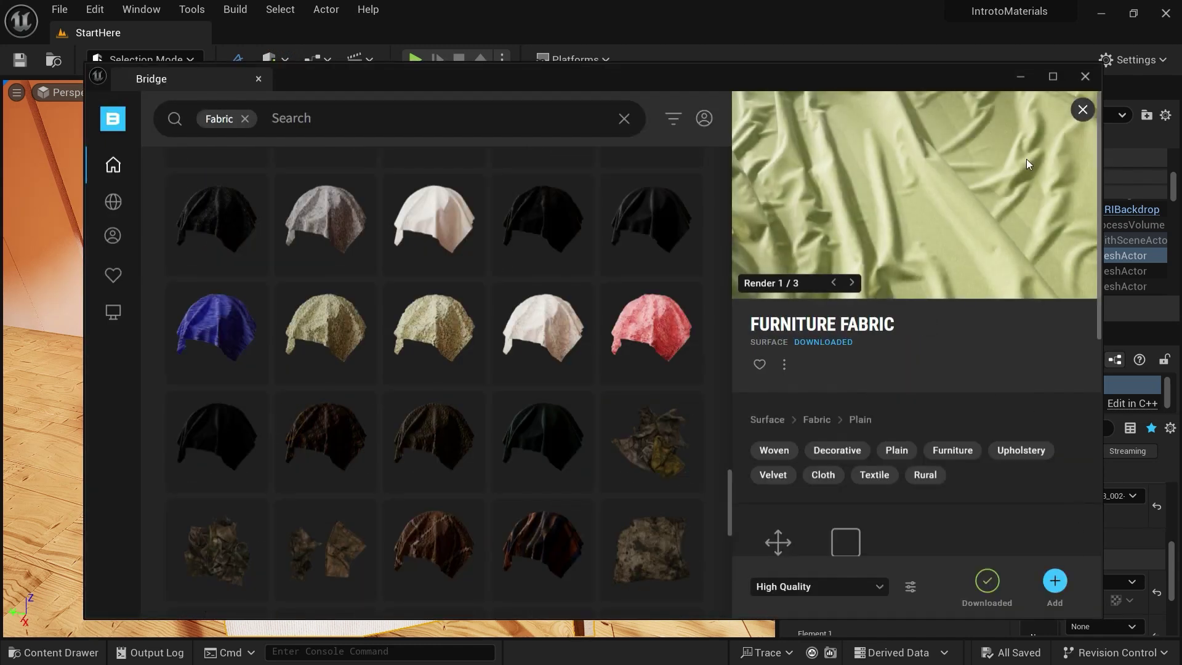
click(1086, 77)
drag(719, 394, 241, 423)
- Open the Furniture Fabric material instance and, from it, the parent material M_MS_Surface_Material
scroll(180, 463, up, 3)
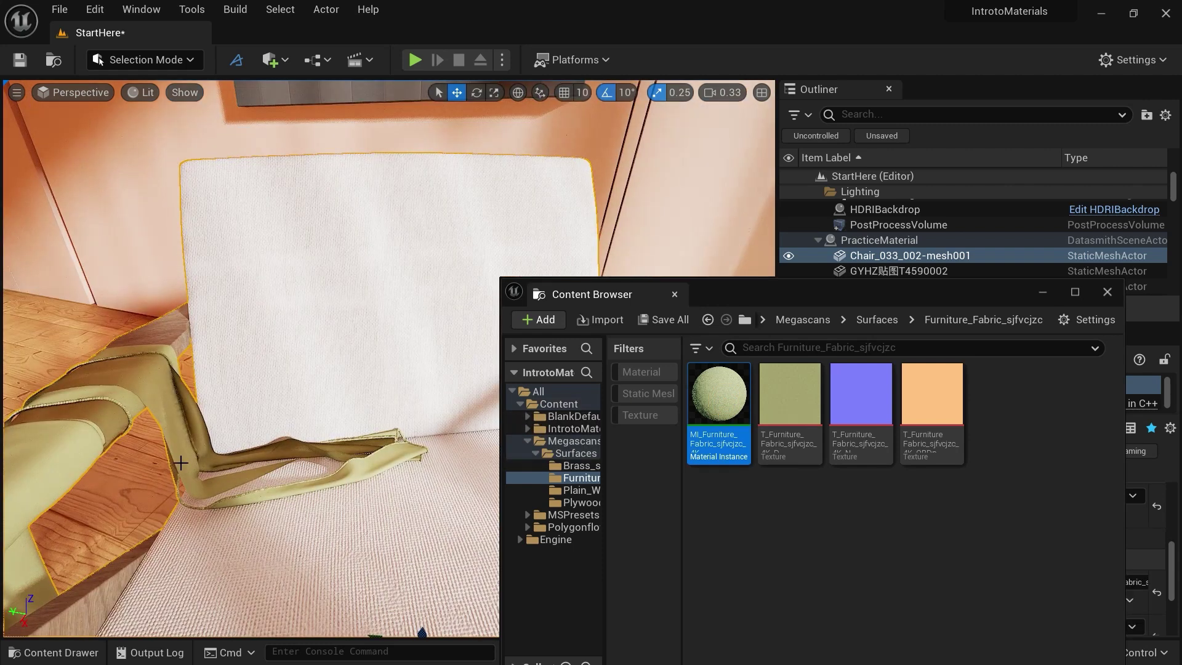
right_drag(284, 467, 188, 497)
right_drag(272, 454, 283, 447)
right_drag(168, 413, 167, 414)
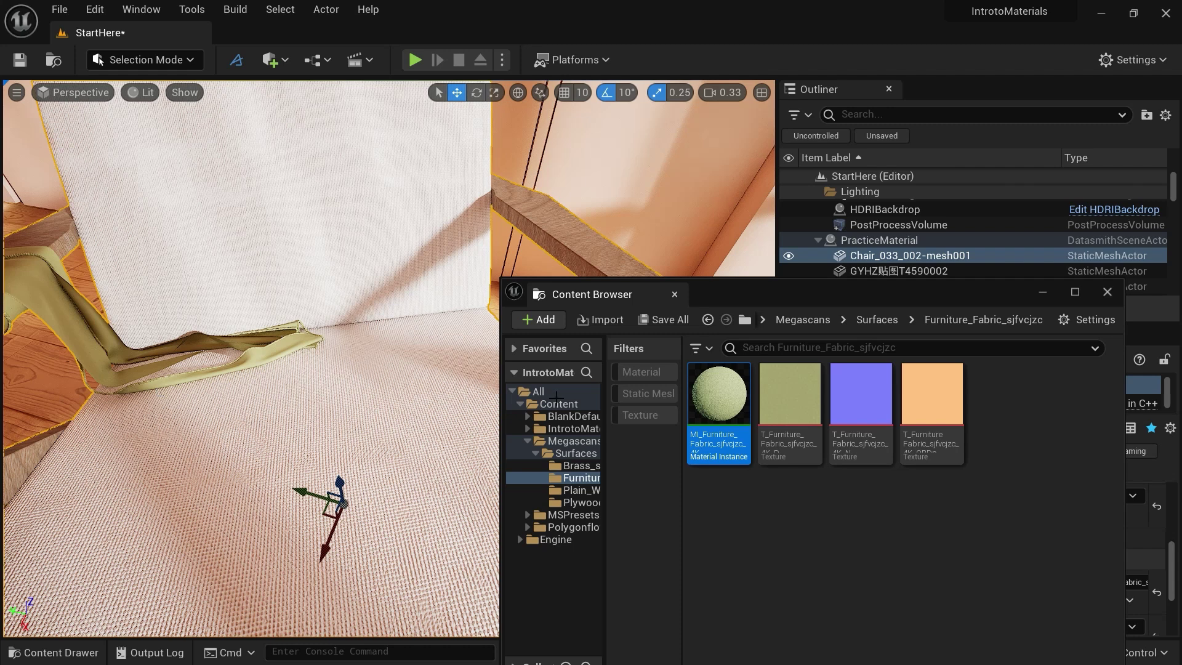
double_click(712, 375)
scroll(775, 389, down, 10)
scroll(774, 389, down, 10)
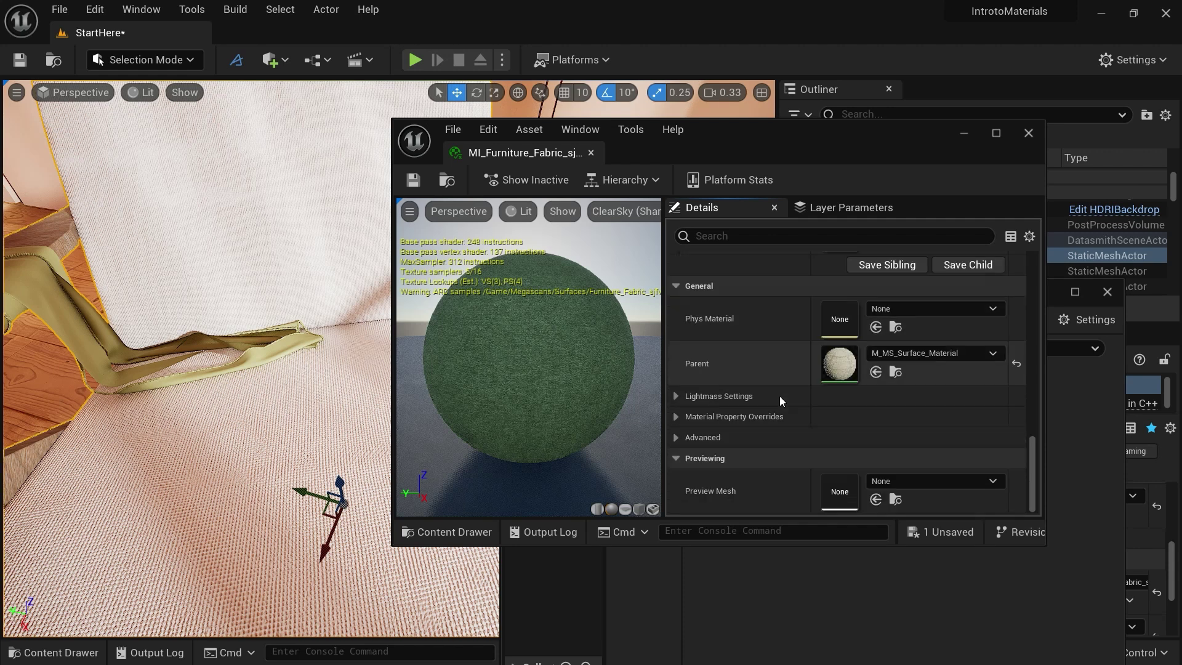
double_click(839, 363)
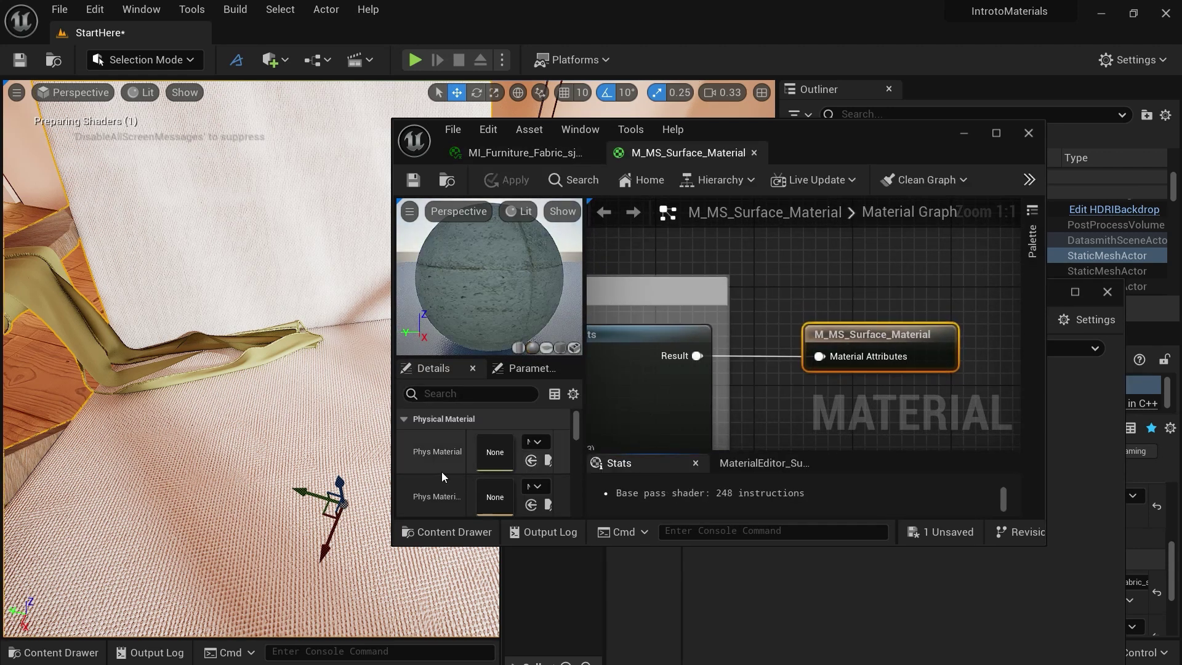
- Enable Two Sided on M_MS_Surface_Material, save it, and close the material editors
scroll(441, 472, down, 5)
click(483, 463)
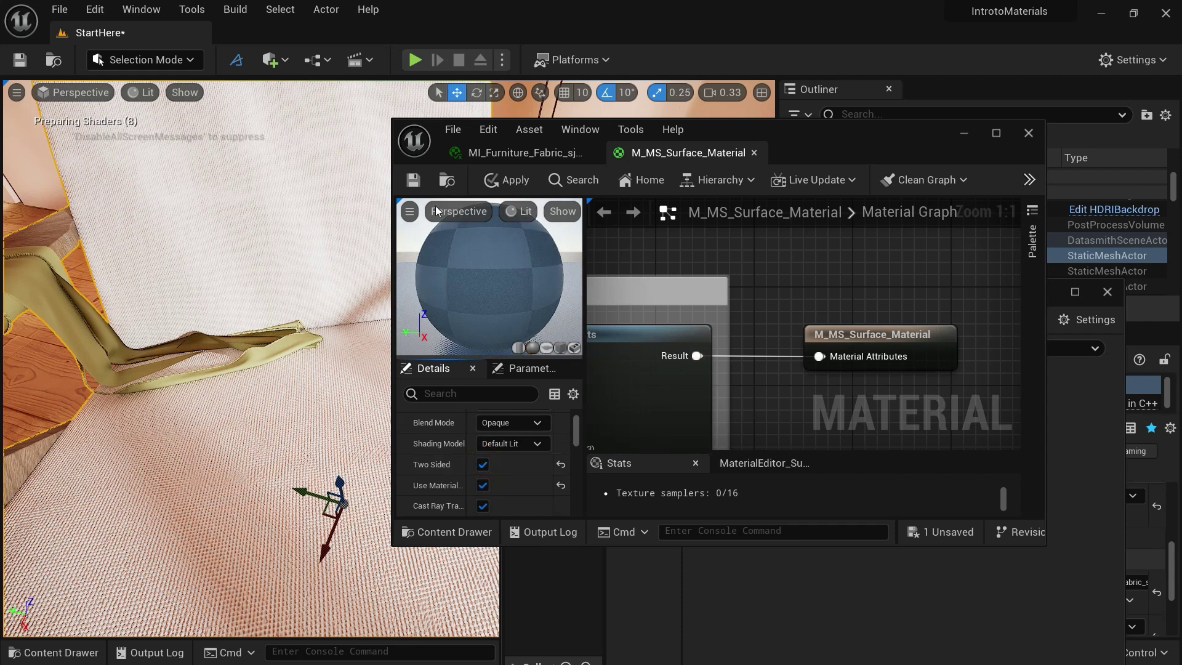
click(413, 180)
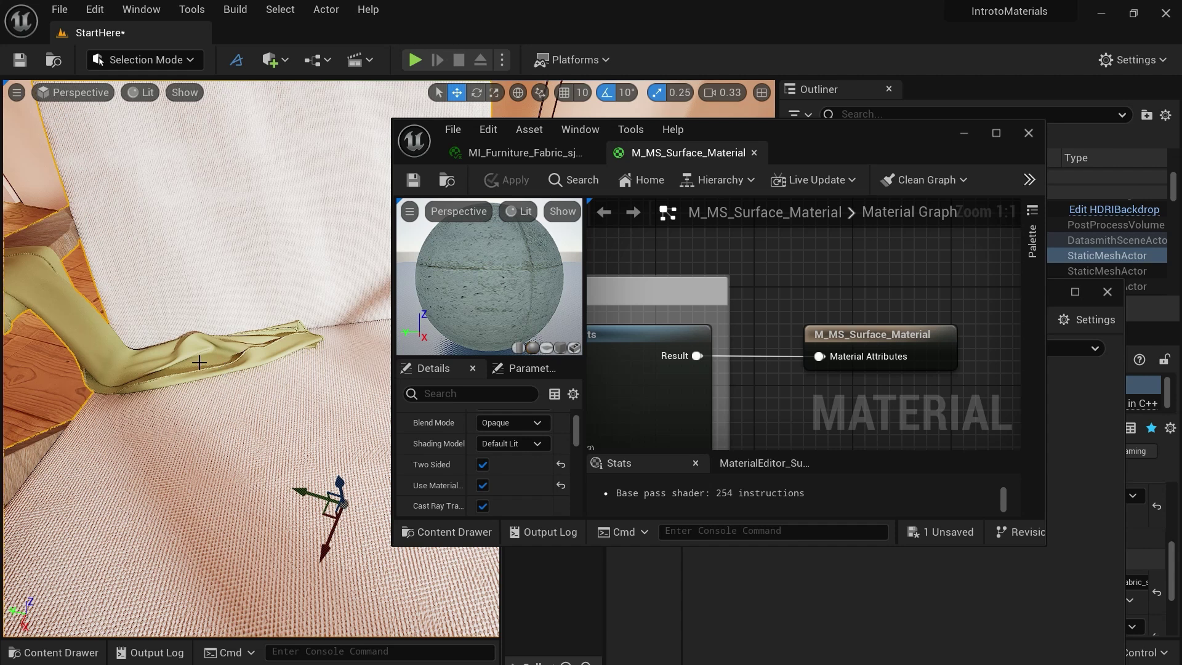
click(753, 153)
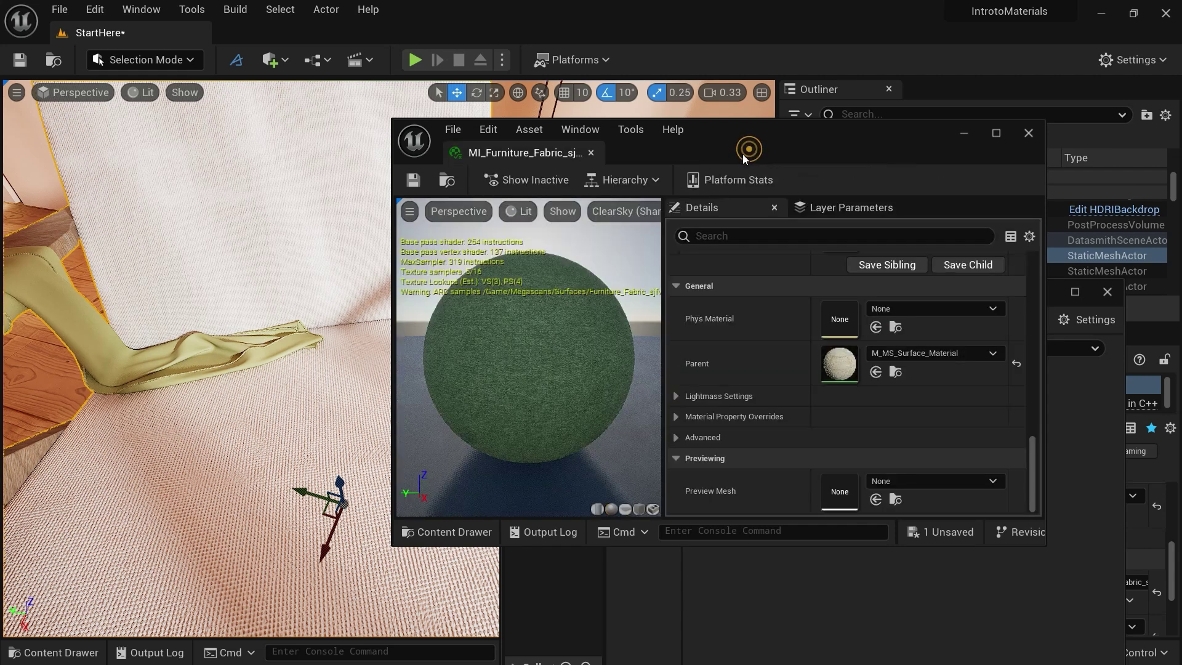
click(592, 152)
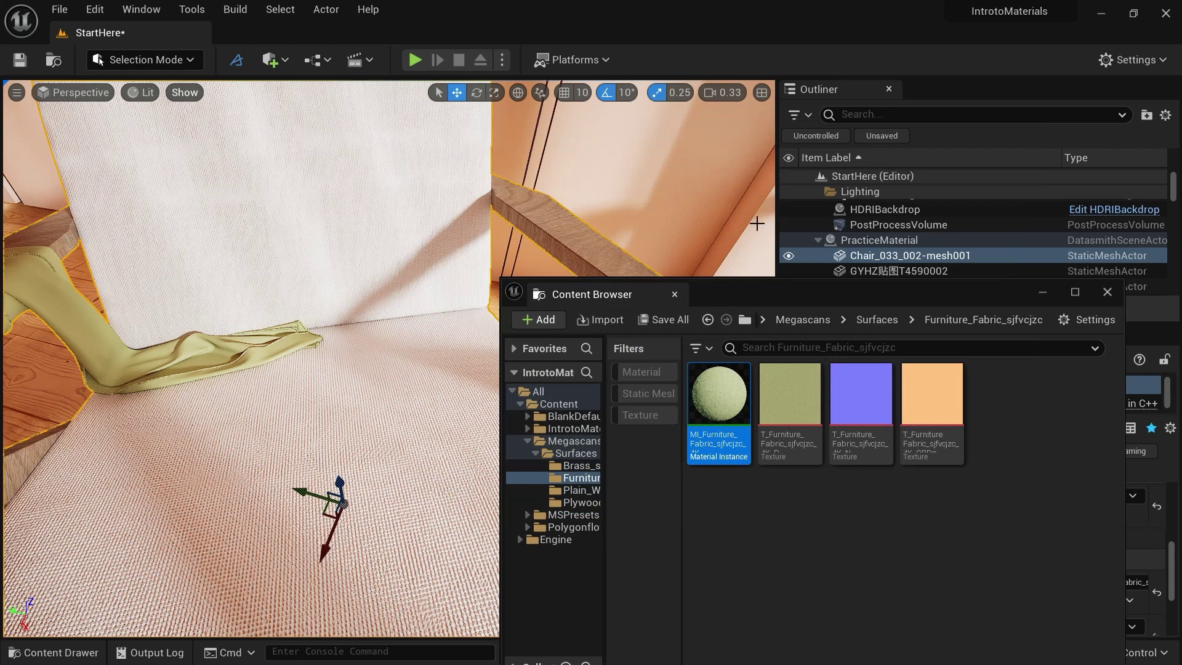
click(757, 224)
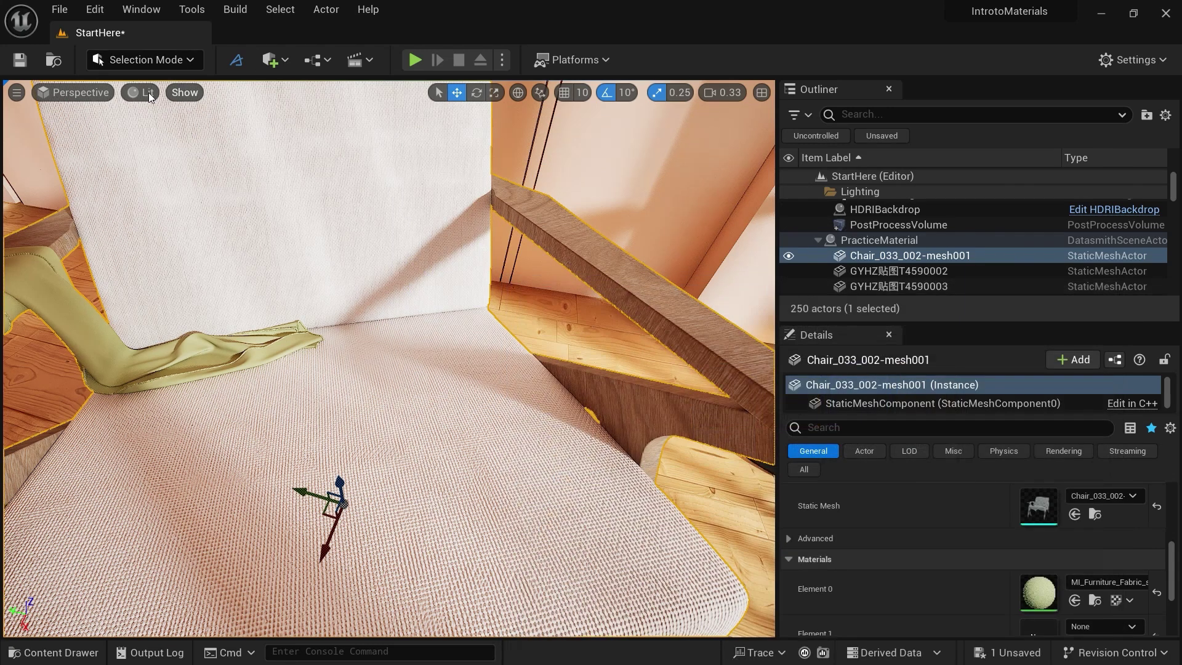
- View the scene through CineCameraActor and apply the BlackPlastic material to the picture's outer frame
click(77, 92)
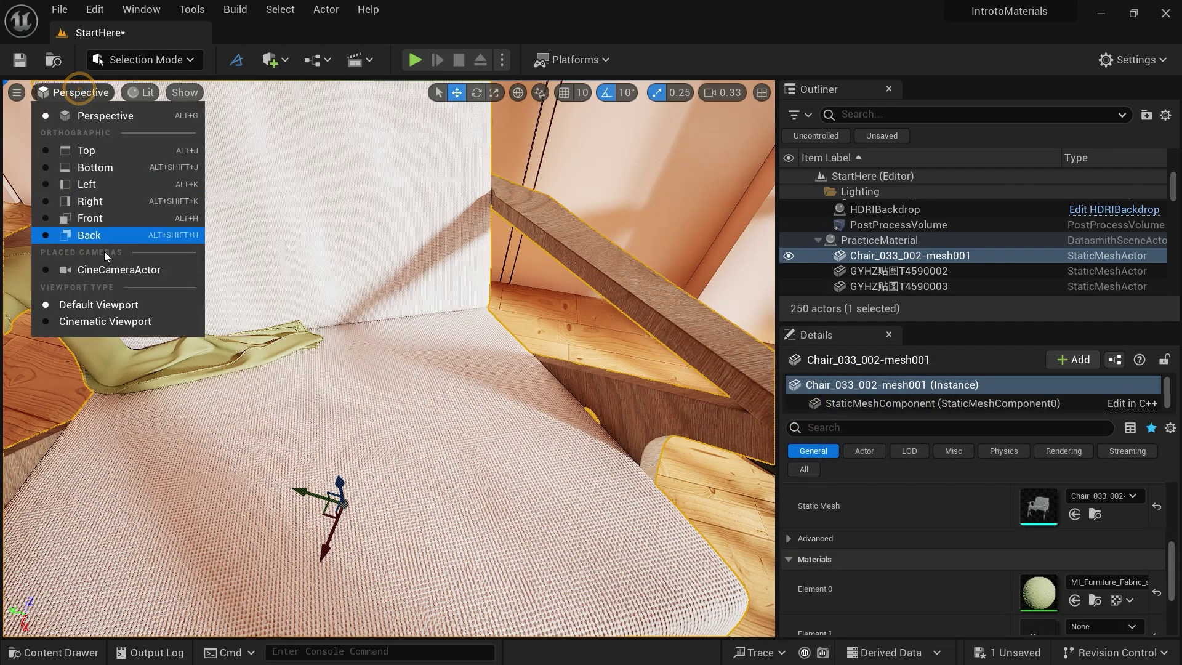
click(106, 270)
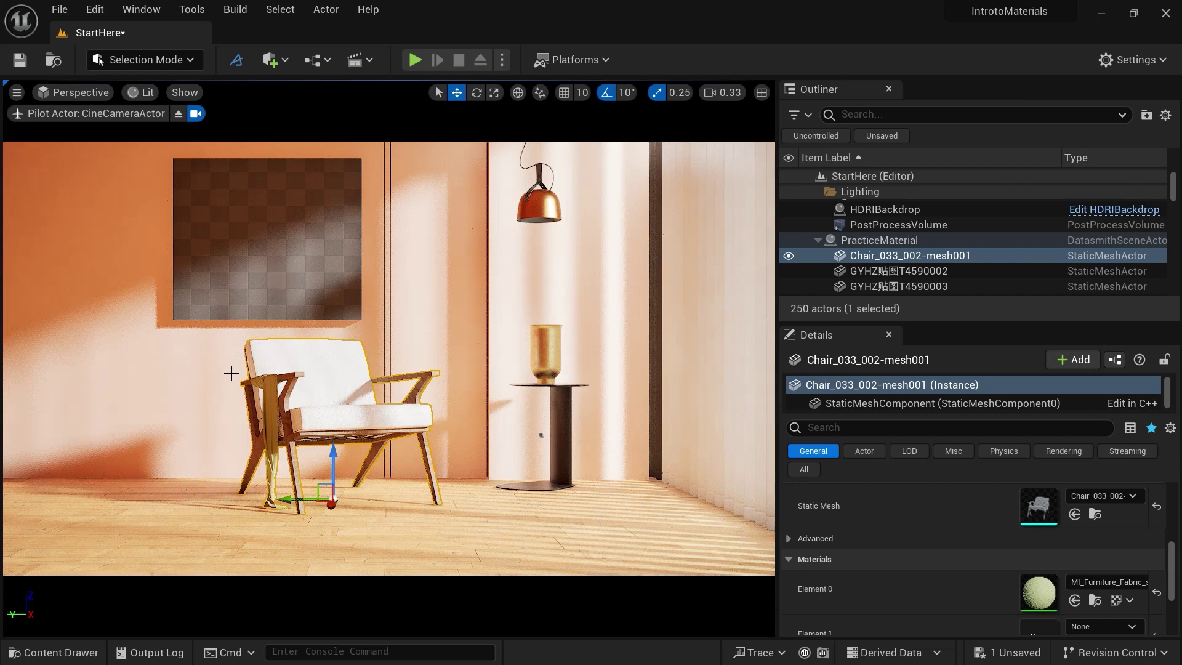
click(215, 308)
click(55, 652)
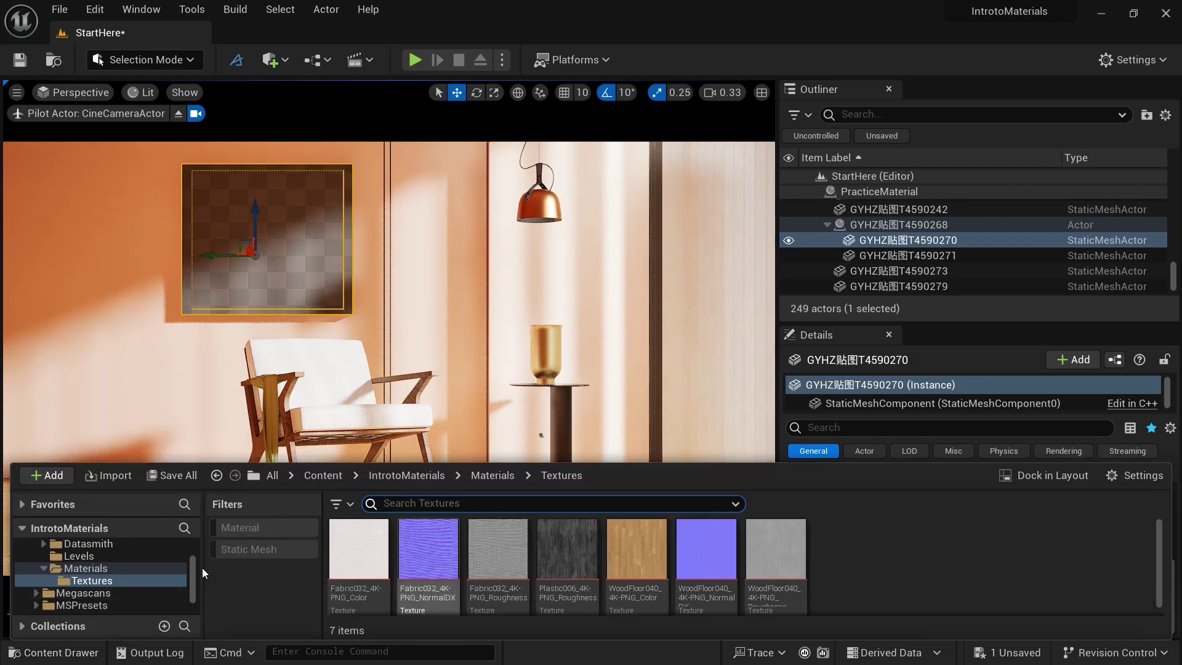
click(78, 573)
mouse_move(497, 548)
mouse_down()
mouse_move(258, 307)
mouse_move(187, 188)
mouse_up()
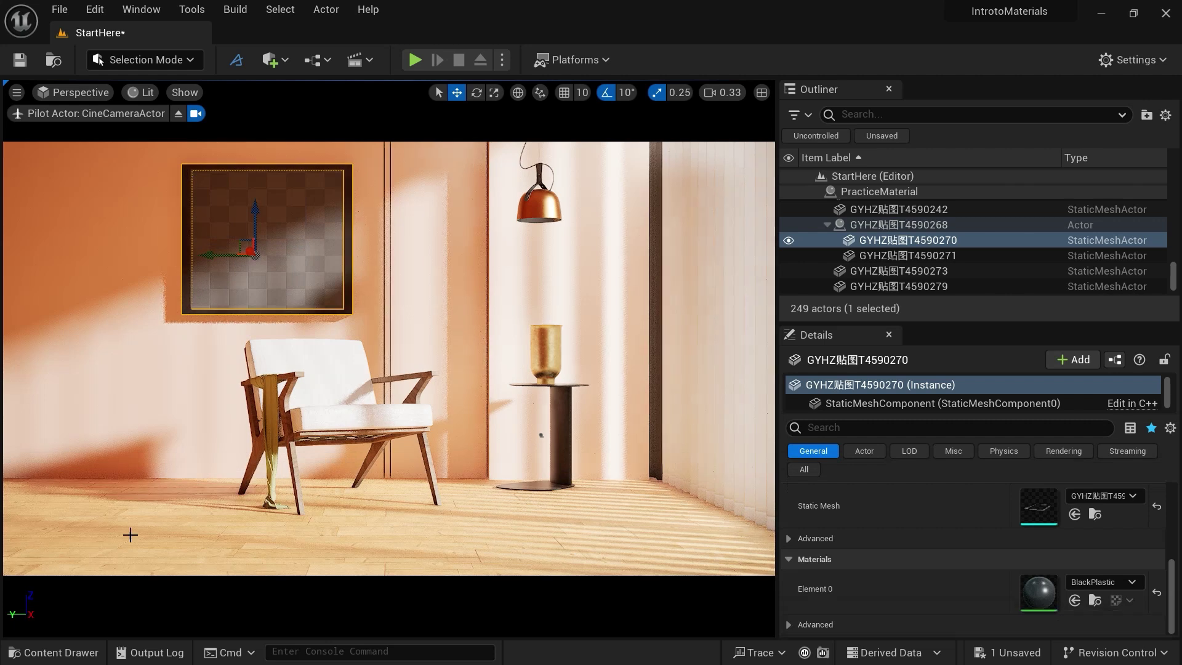
- Import the Painting1 image from the file explorer into the Textures folder and apply it to the picture's canvas
click(69, 652)
click(105, 580)
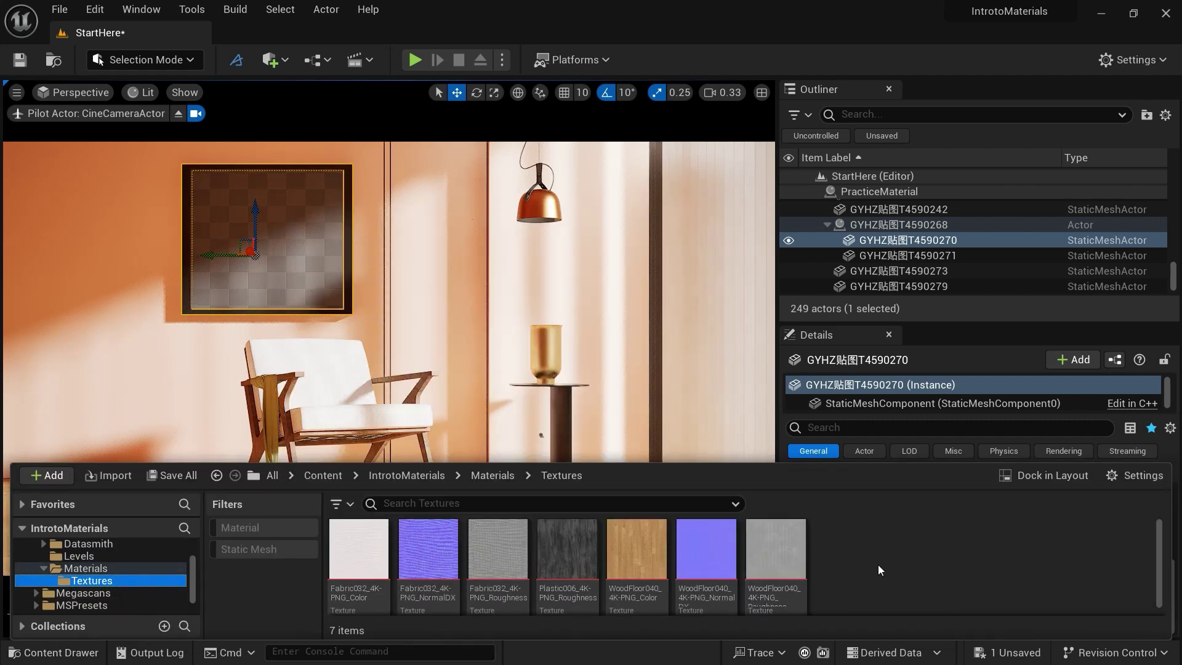
key(alt+Tab)
drag(362, 282, 416, 412)
key(alt+Tab)
drag(899, 574, 899, 572)
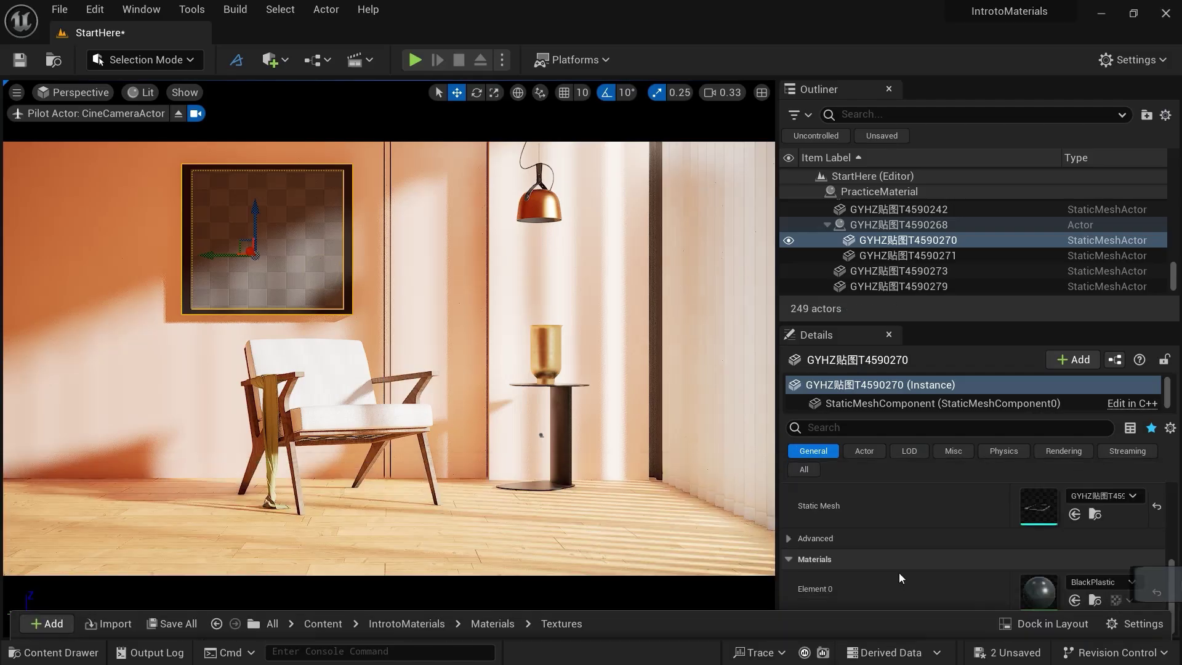
click(117, 652)
drag(566, 604, 293, 236)
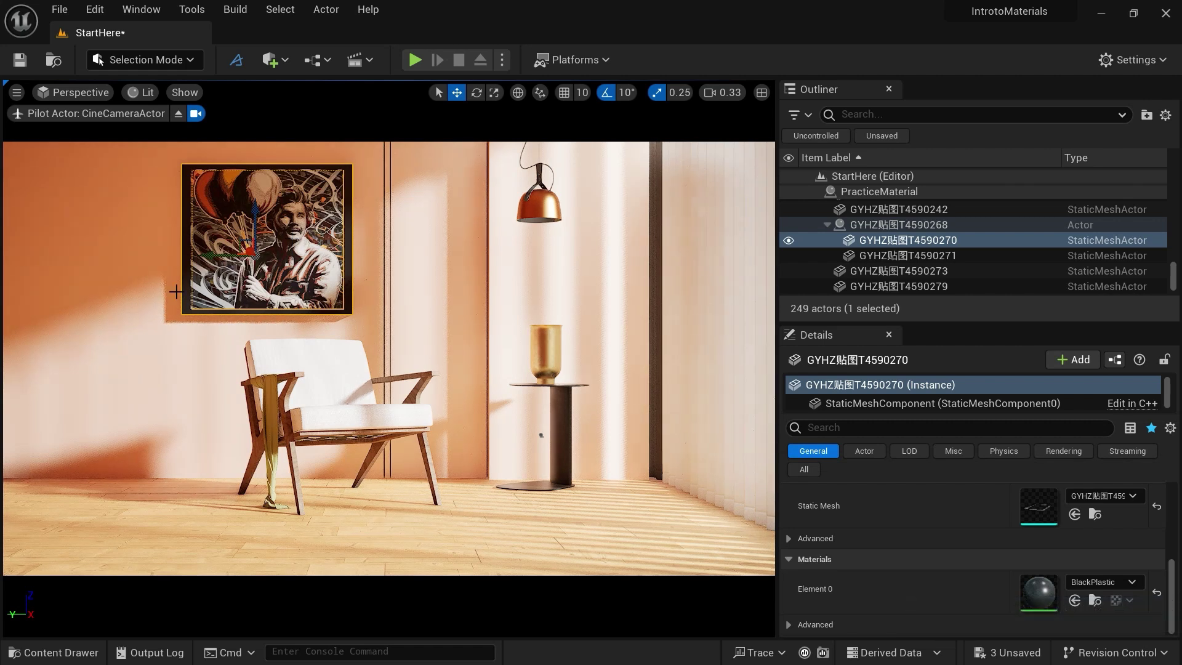
- Create a material instance from the Painting1_Mat material in the Textures folder
click(53, 651)
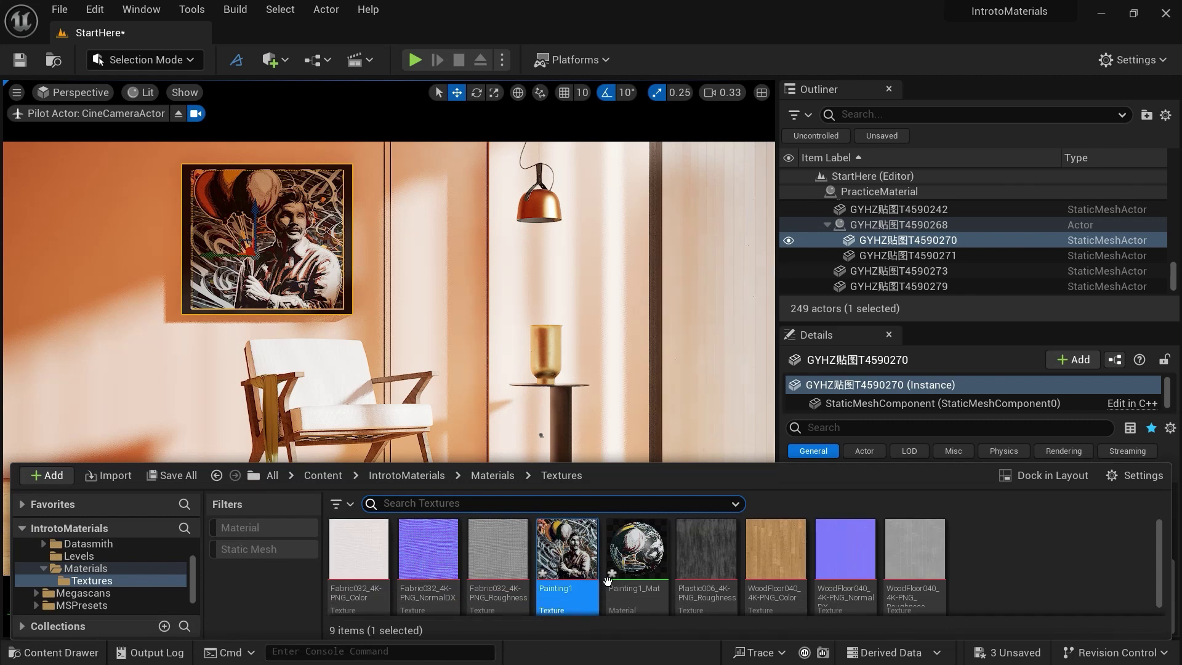
right_click(626, 551)
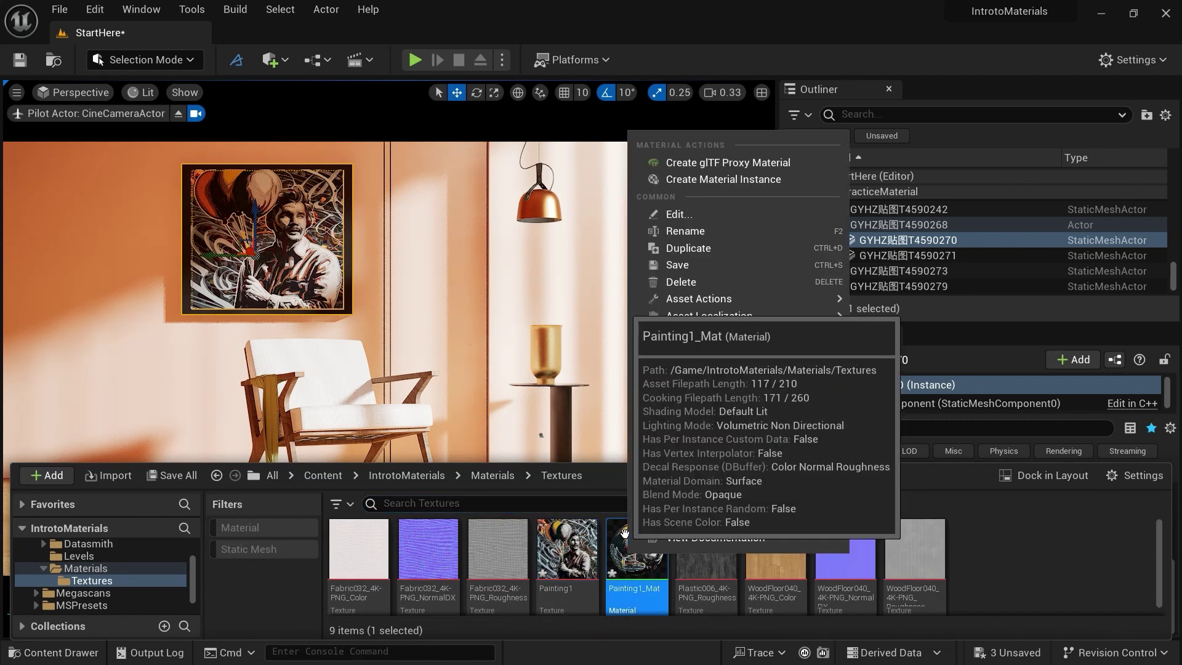
click(703, 180)
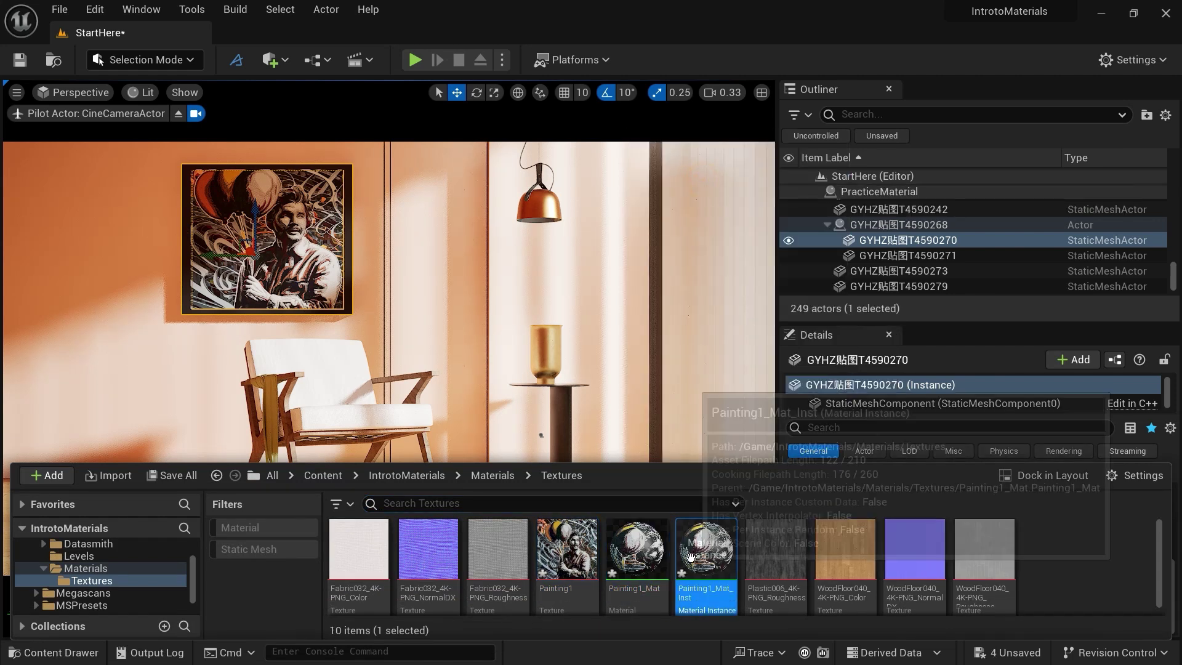
- In Painting1_Mat, add the MF_Tiling function, connect its Result to the texture sample's UVs, then save and close the material
double_click(640, 551)
scroll(690, 357, up, 3)
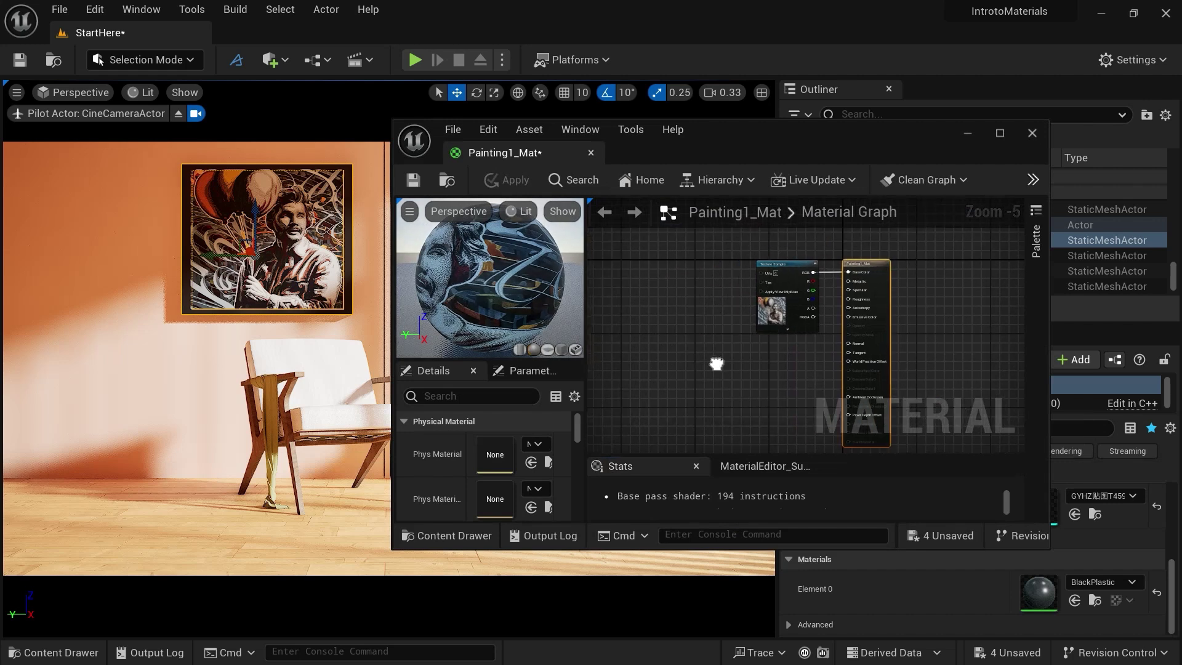
right_click(652, 298)
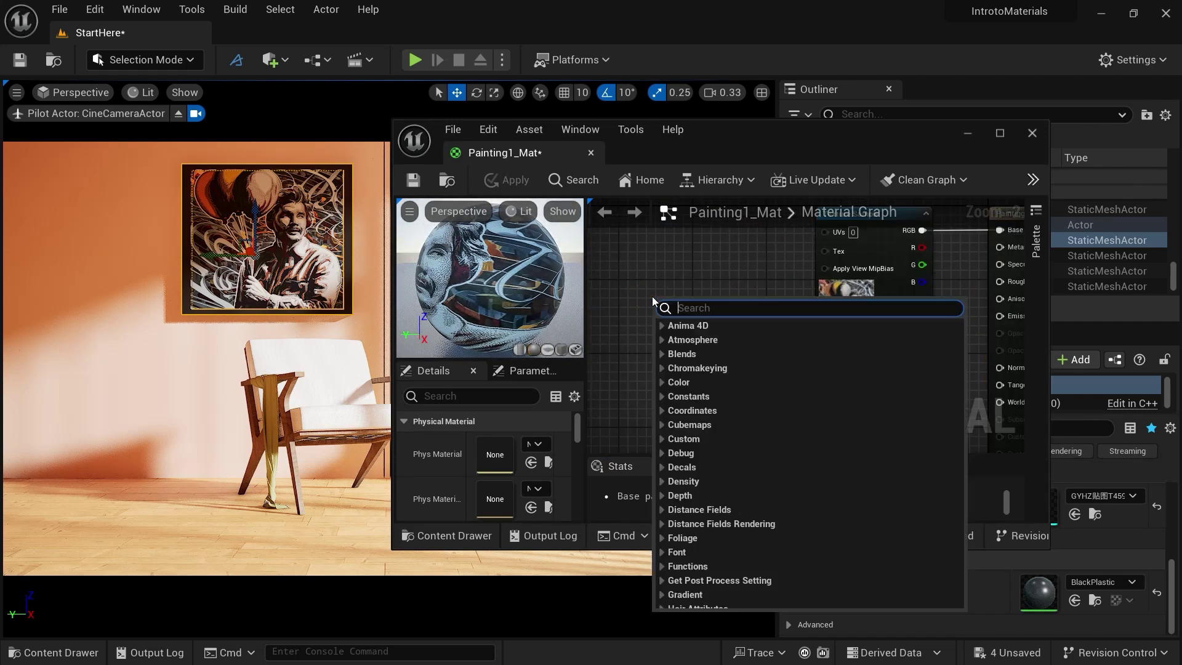
text(mf_til)
click(684, 341)
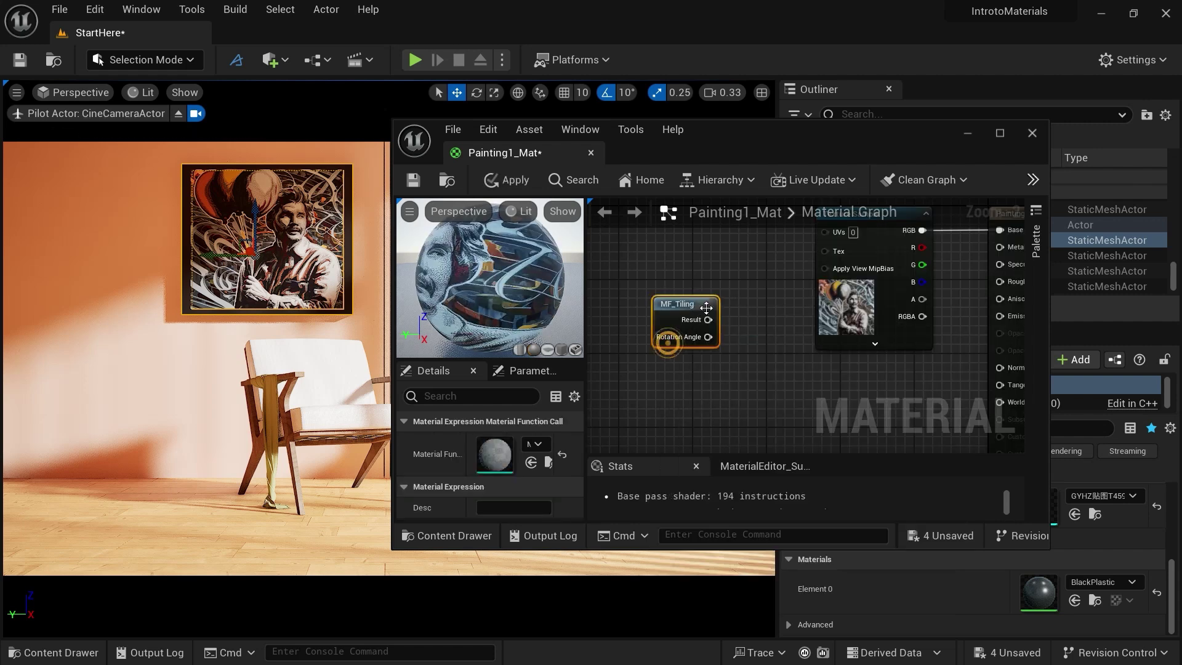
drag(708, 319, 823, 230)
click(414, 181)
click(591, 153)
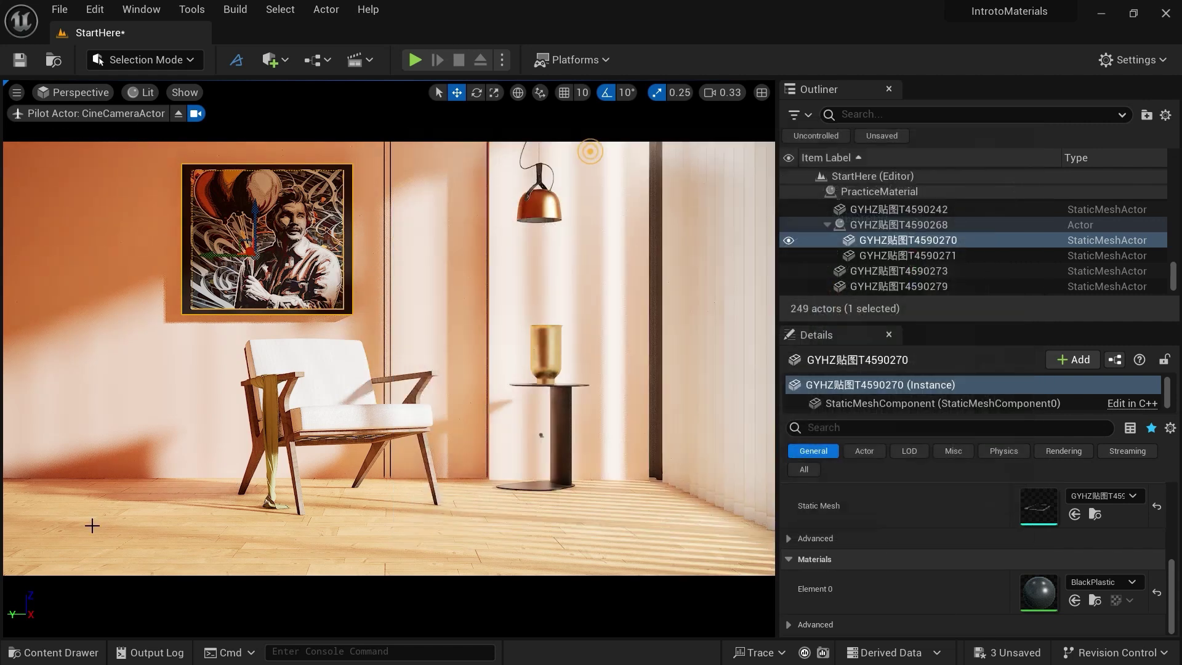
- Open the Painting1_Mat_Inst material instance and apply it to the picture's canvas
click(84, 654)
double_click(707, 596)
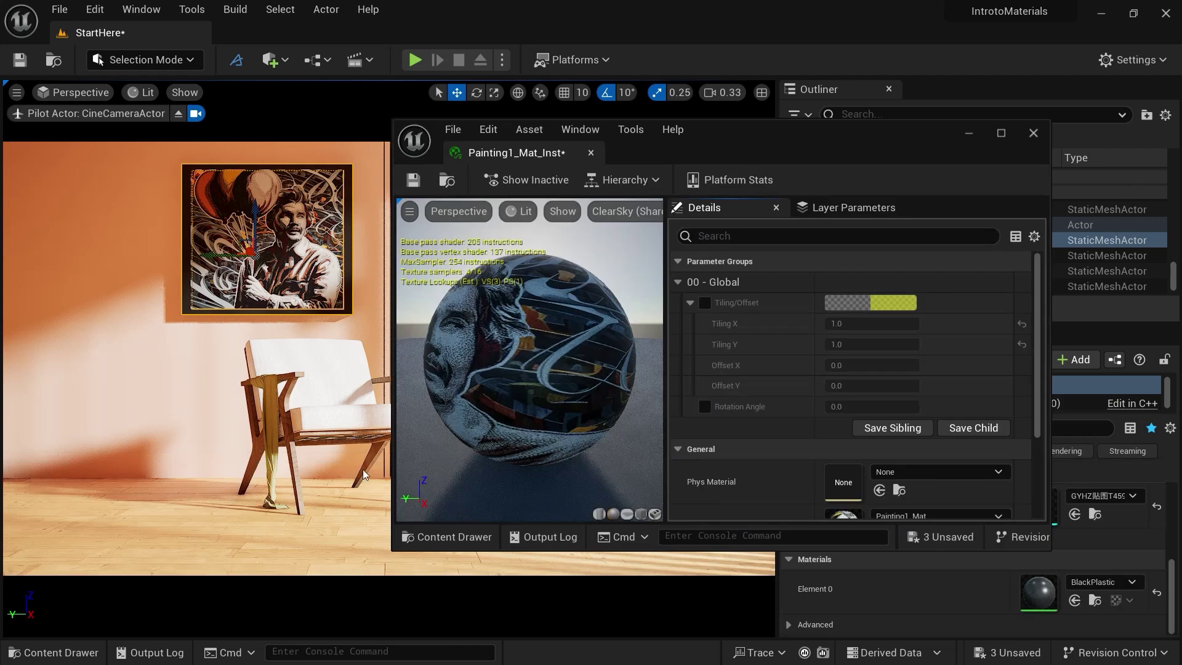
click(74, 653)
drag(706, 596, 277, 262)
- Enable Tiling/Offset on the painting instance, set Tiling X to about 1.05 and Tiling Y slightly below 1, and close the editor
click(705, 302)
mouse_move(855, 323)
mouse_down()
mouse_move(874, 323)
mouse_move(860, 323)
mouse_move(865, 345)
mouse_move(842, 346)
mouse_up()
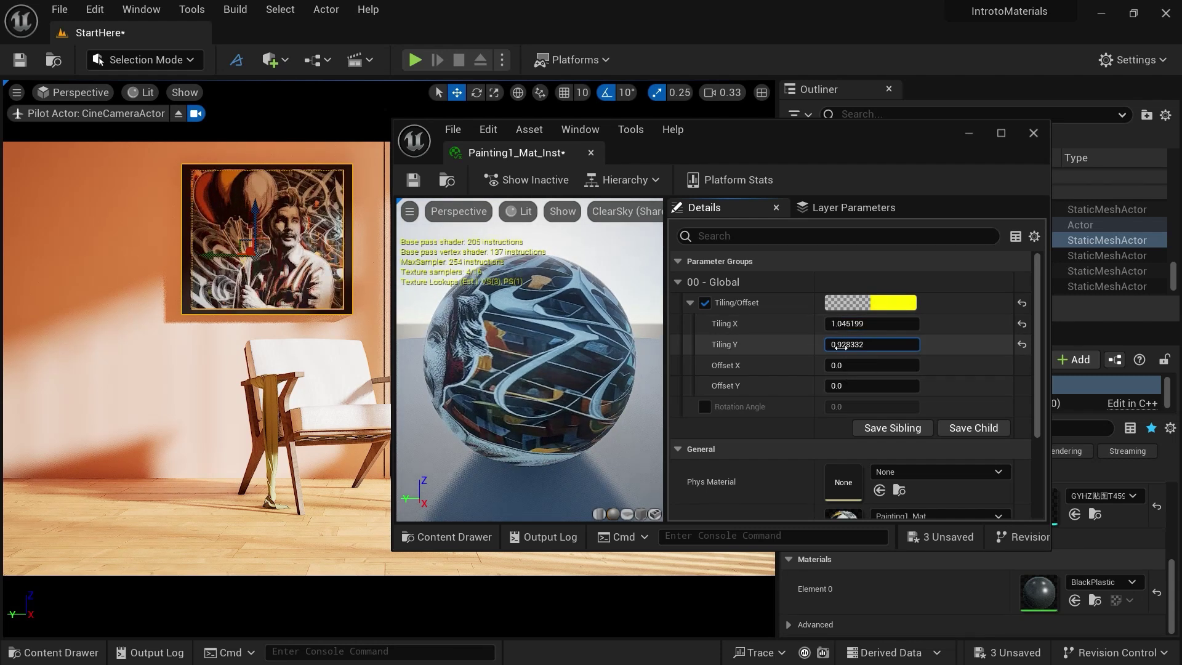
click(590, 152)
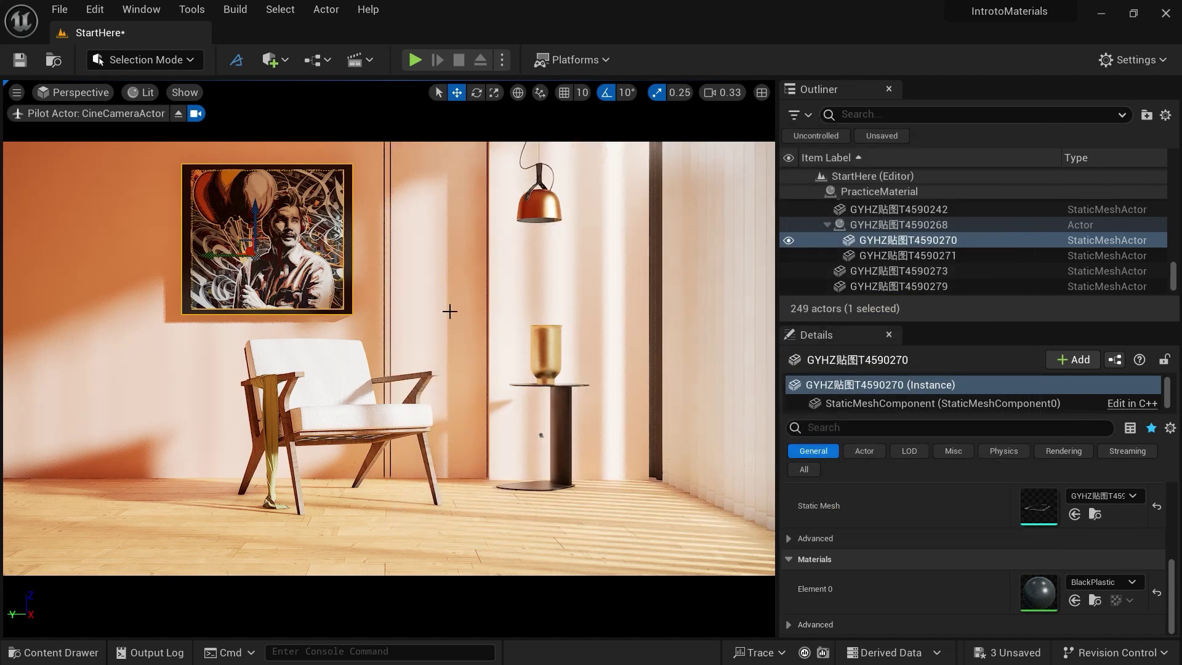